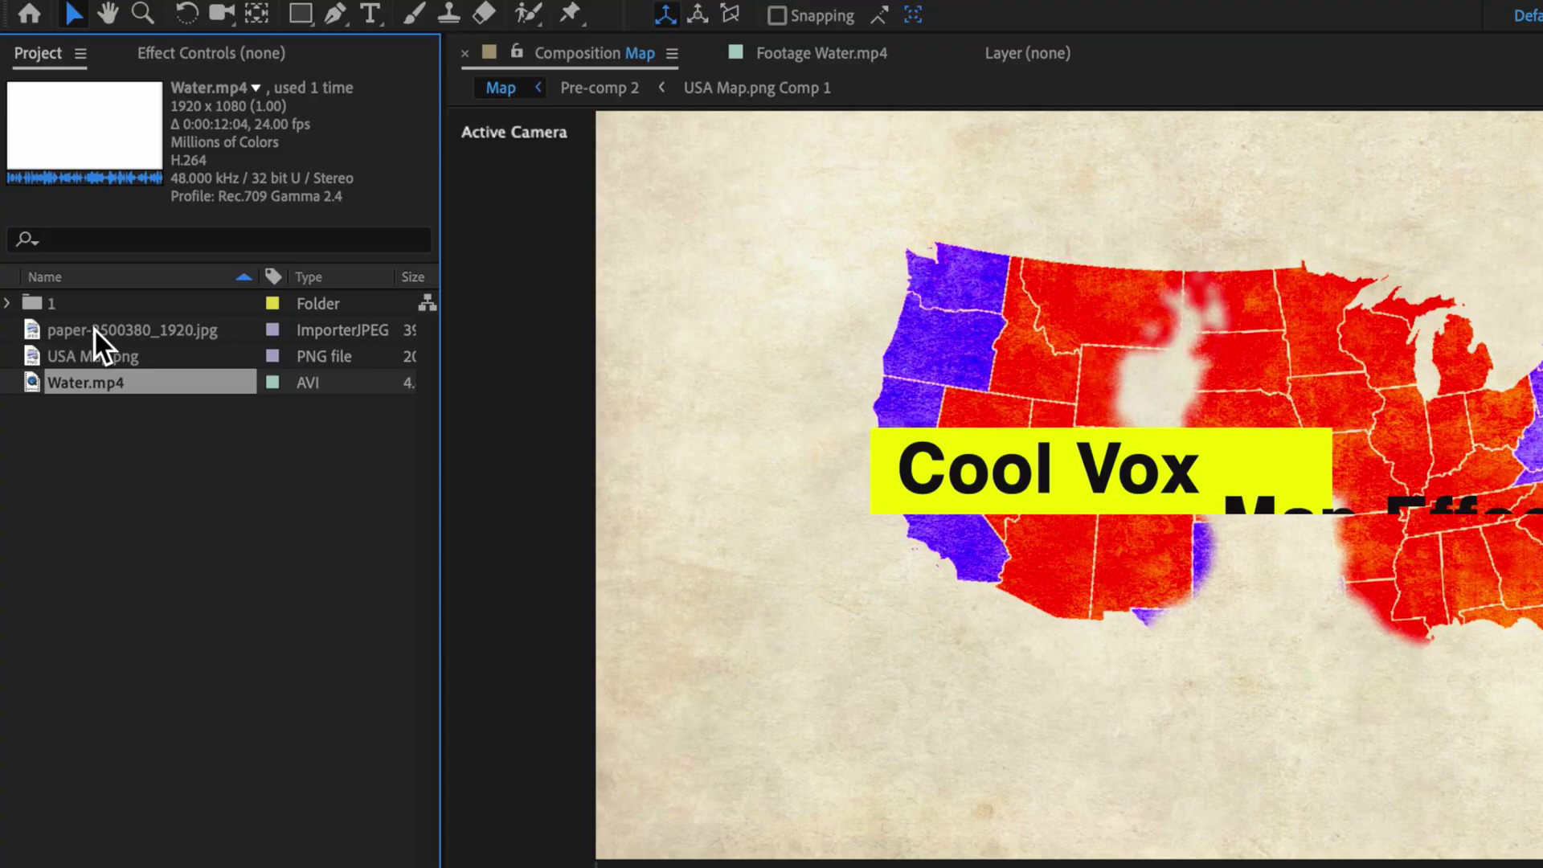
Step: Create a new composition from the USA Map.png footage
left_click(91, 358)
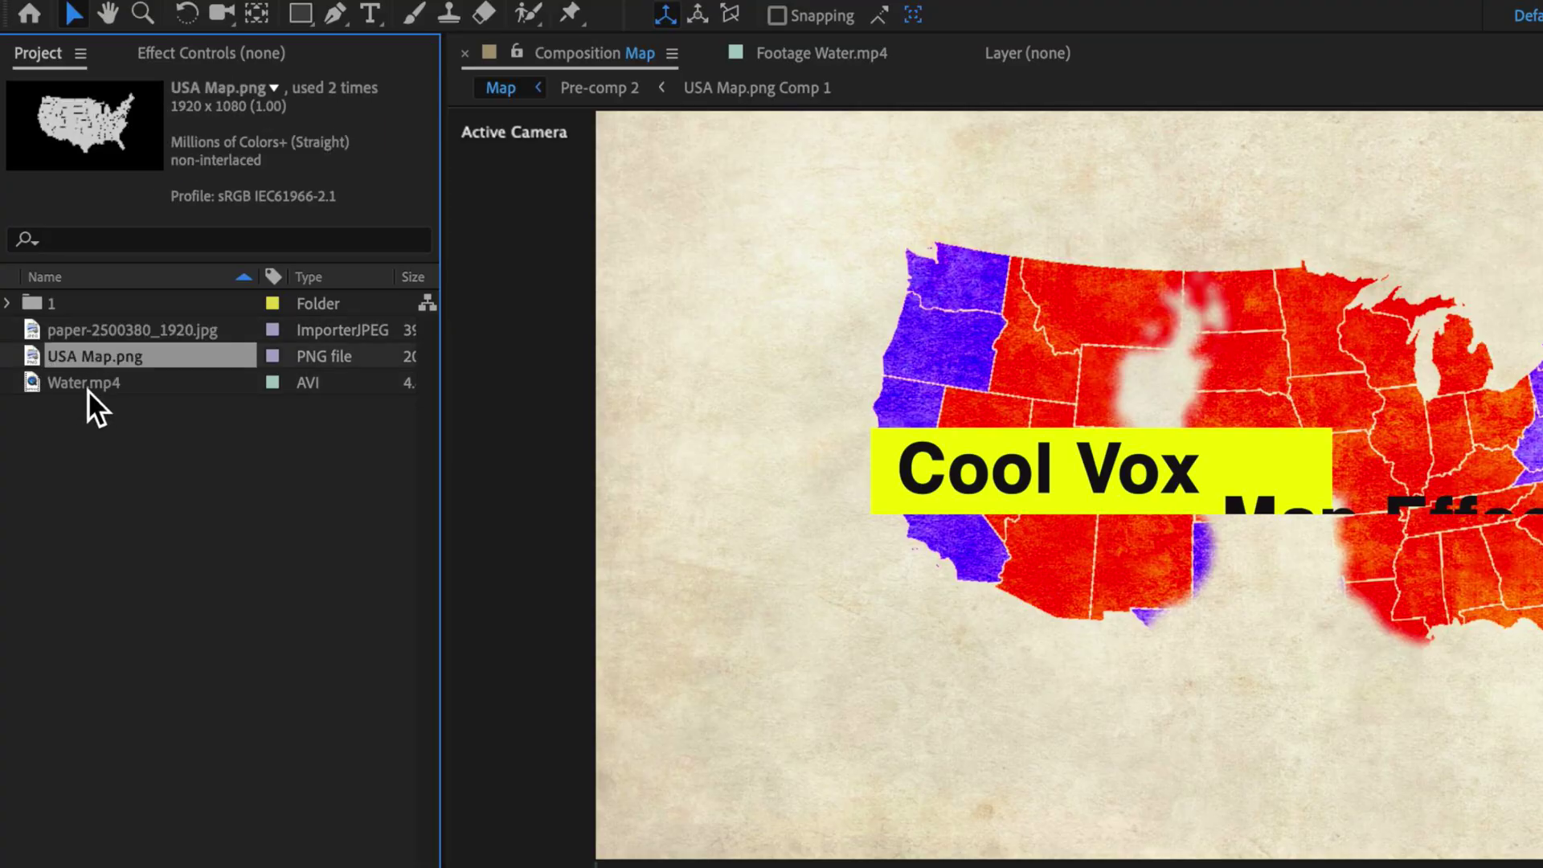
left_click(88, 384)
left_click(90, 331)
left_click(87, 360)
left_click(82, 379)
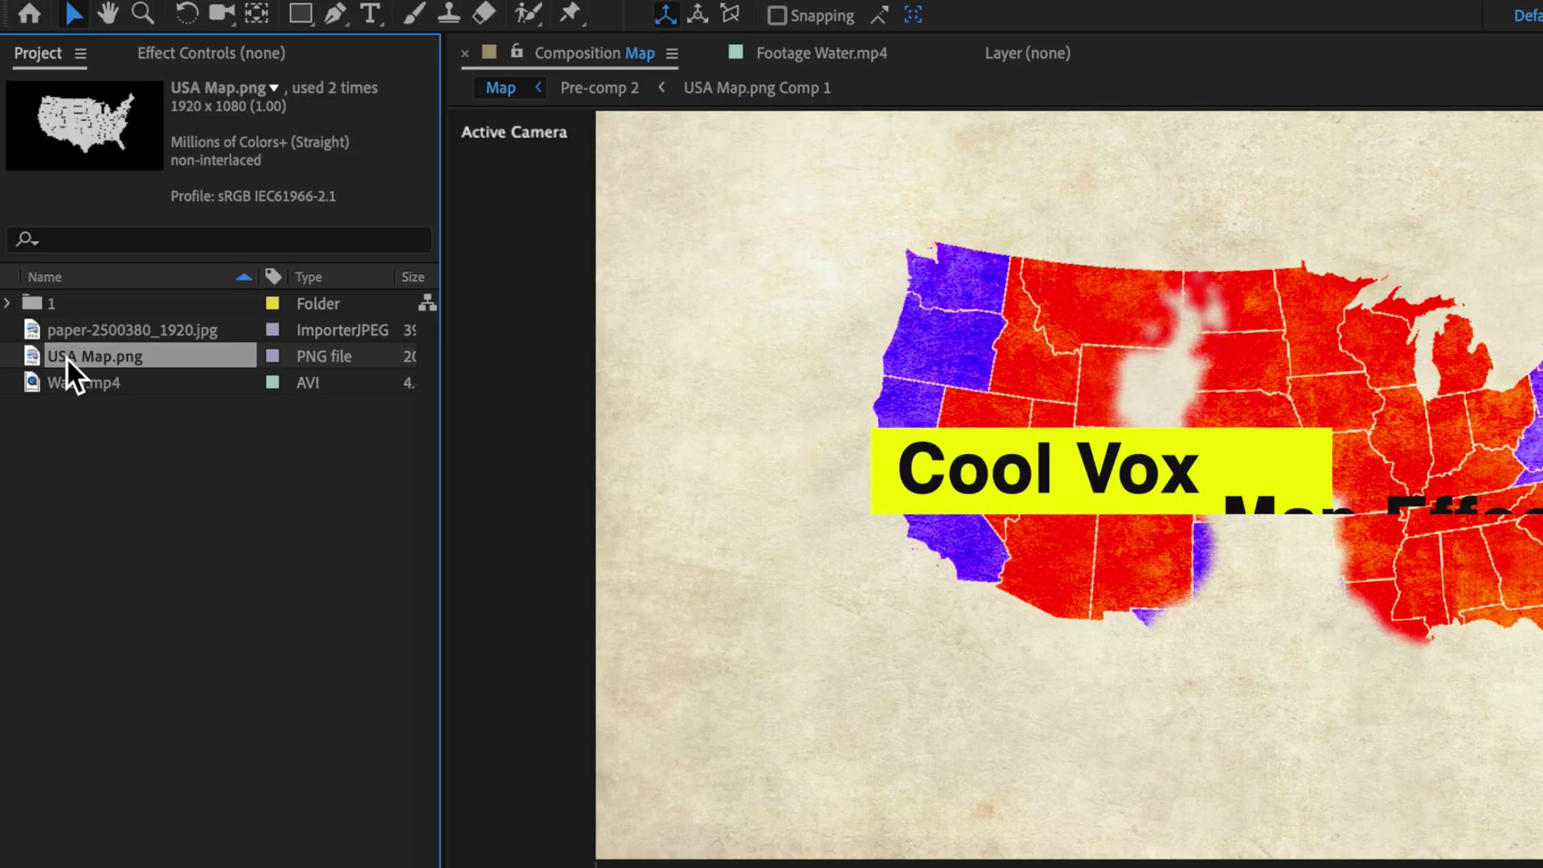
right_click(71, 358)
left_click(161, 429)
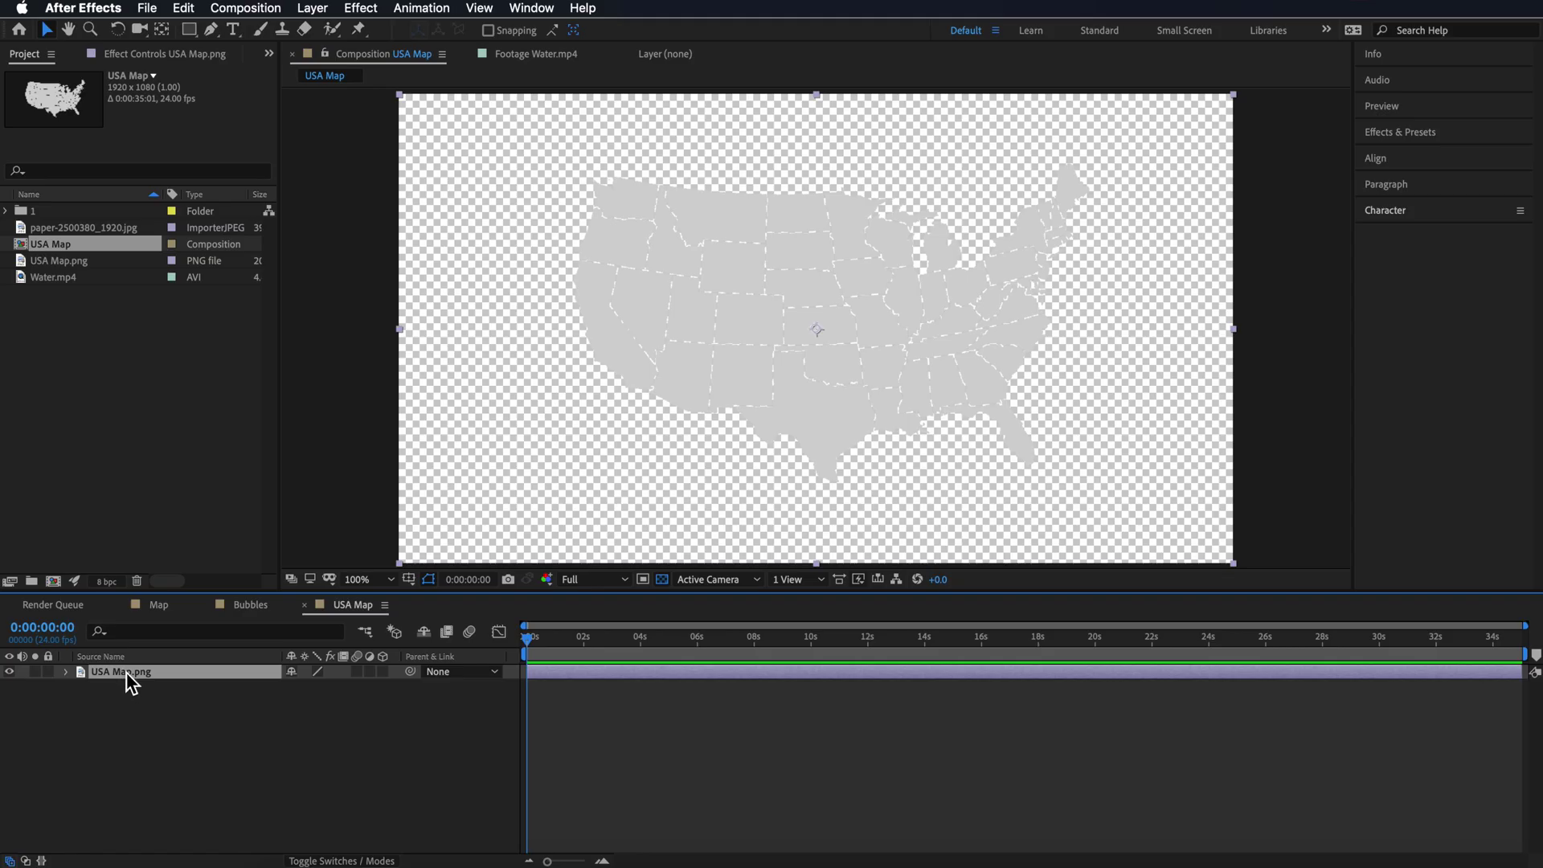
Step: Pre-compose the USA Map.png layer twice, leaving all attributes in USA Map and keeping the default names USA Map.png Comp 2 and Comp 3
left_click(312, 8)
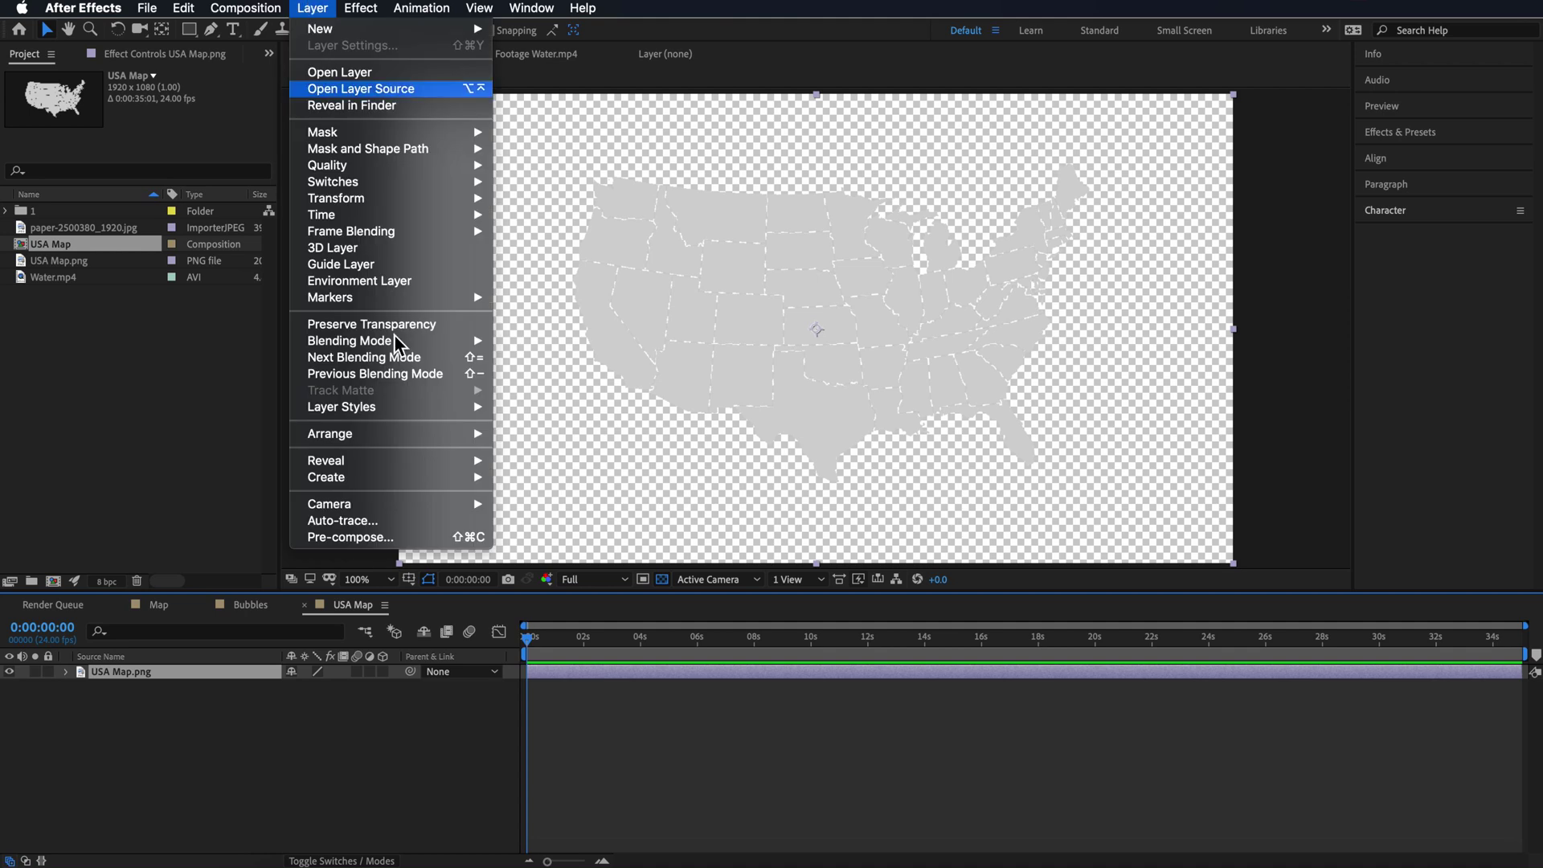
left_click(351, 538)
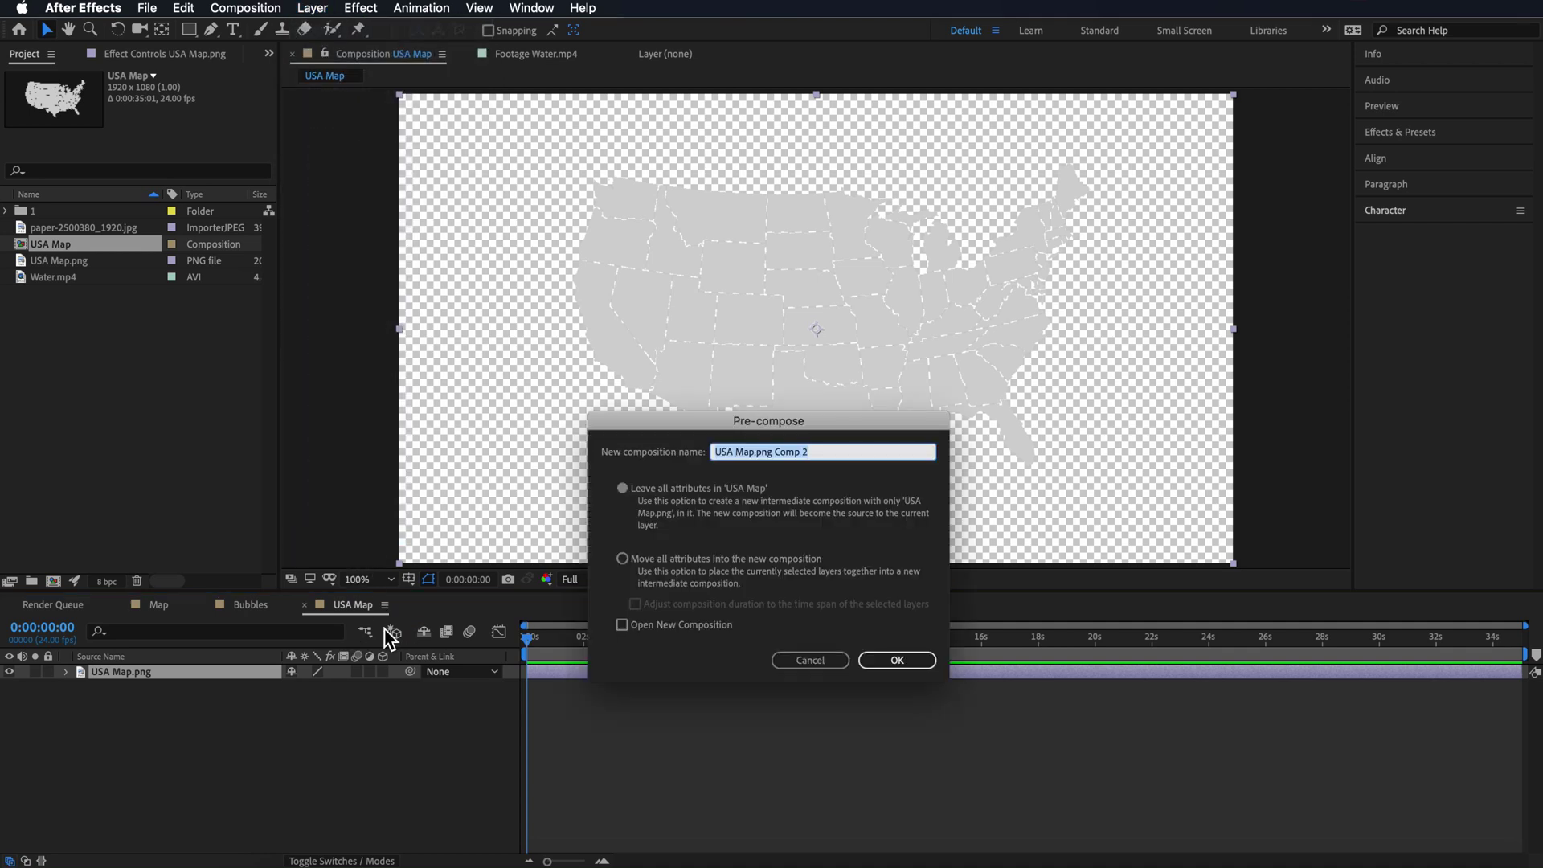
left_click(914, 670)
left_click(302, 8)
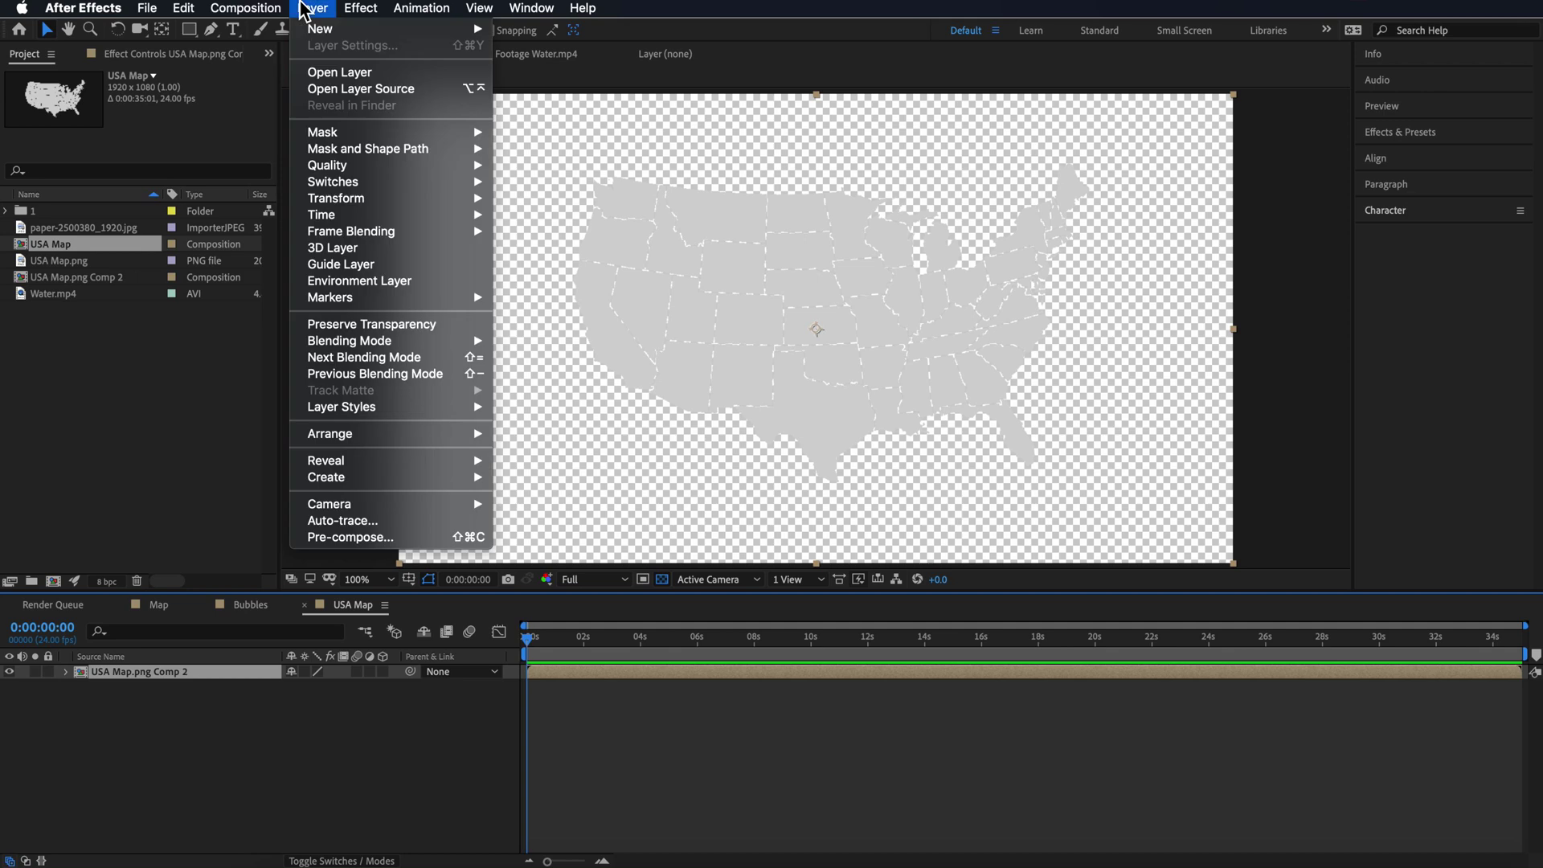
left_click(406, 536)
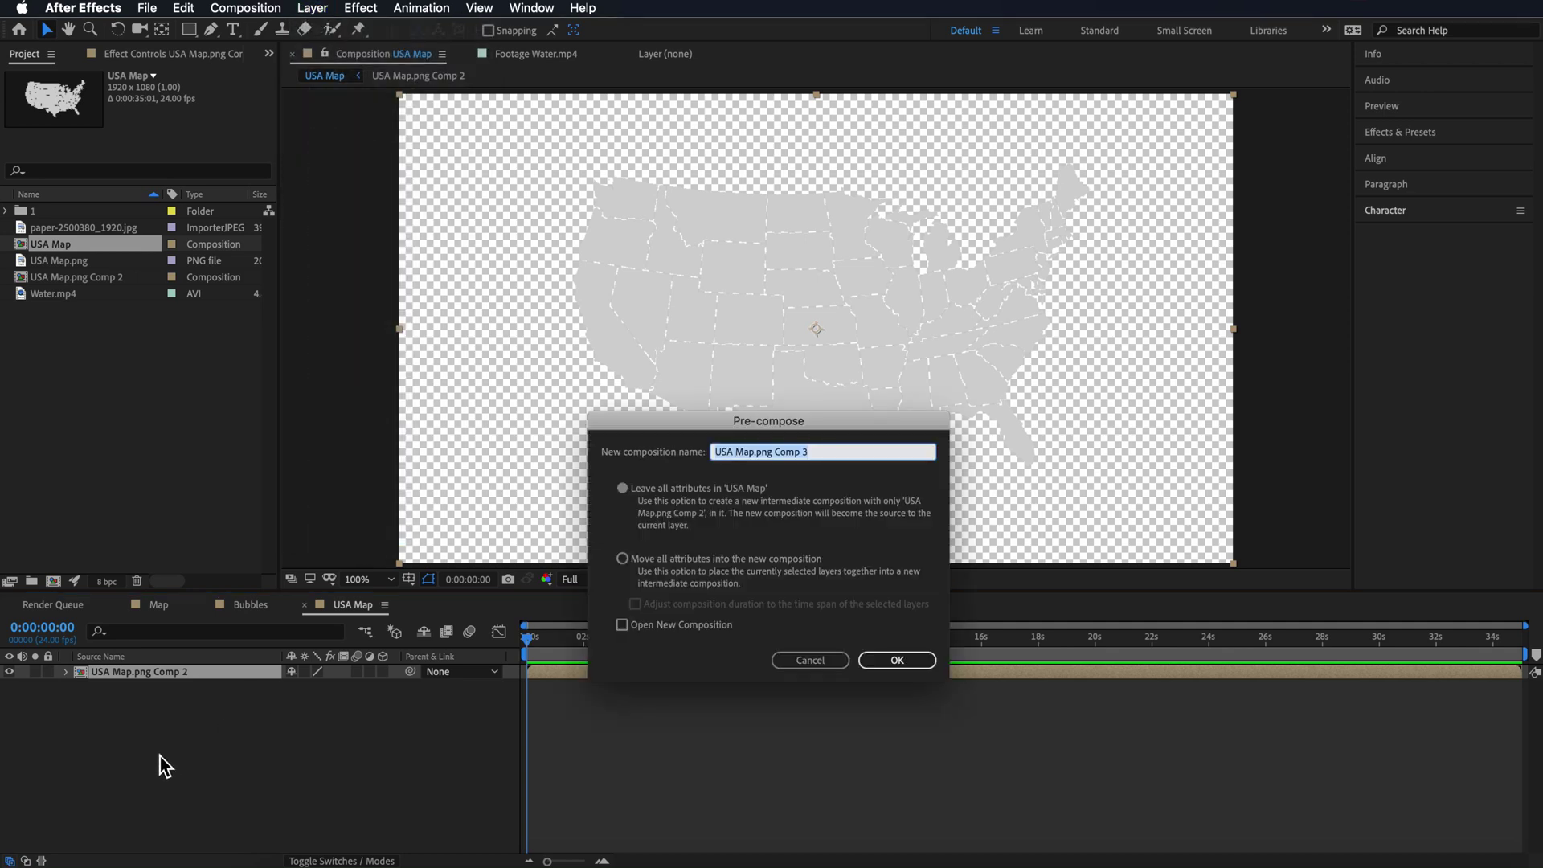
left_click(897, 660)
left_click(214, 716)
Step: Open the innermost nested composition, USA Map.png Comp 2, and apply the Fill effect to its map layer
double_click(127, 674)
double_click(127, 675)
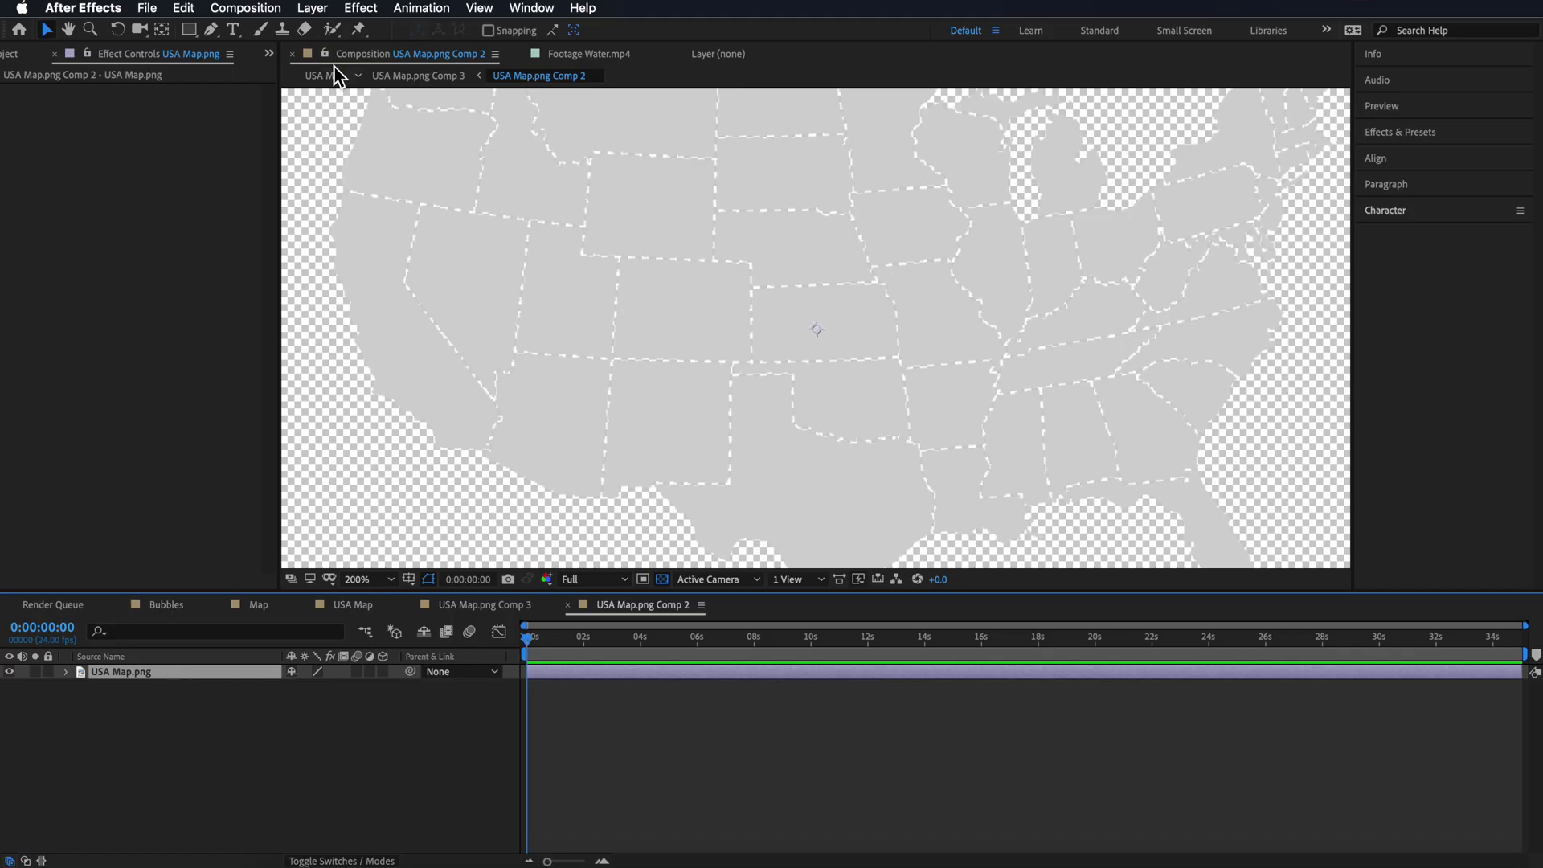
left_click(357, 10)
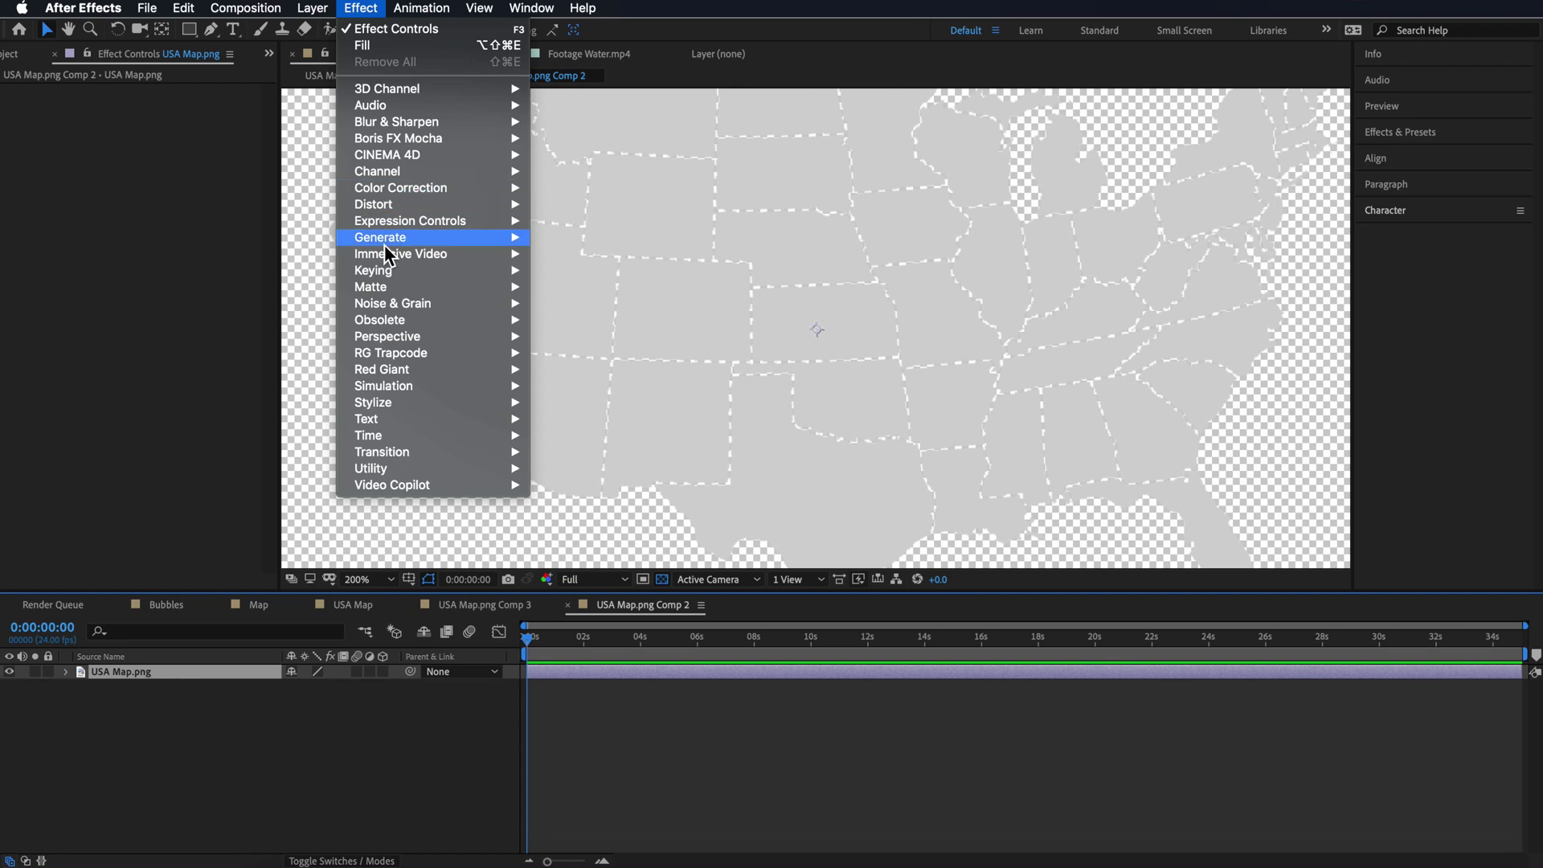
mouse_move(386, 244)
left_click(569, 485)
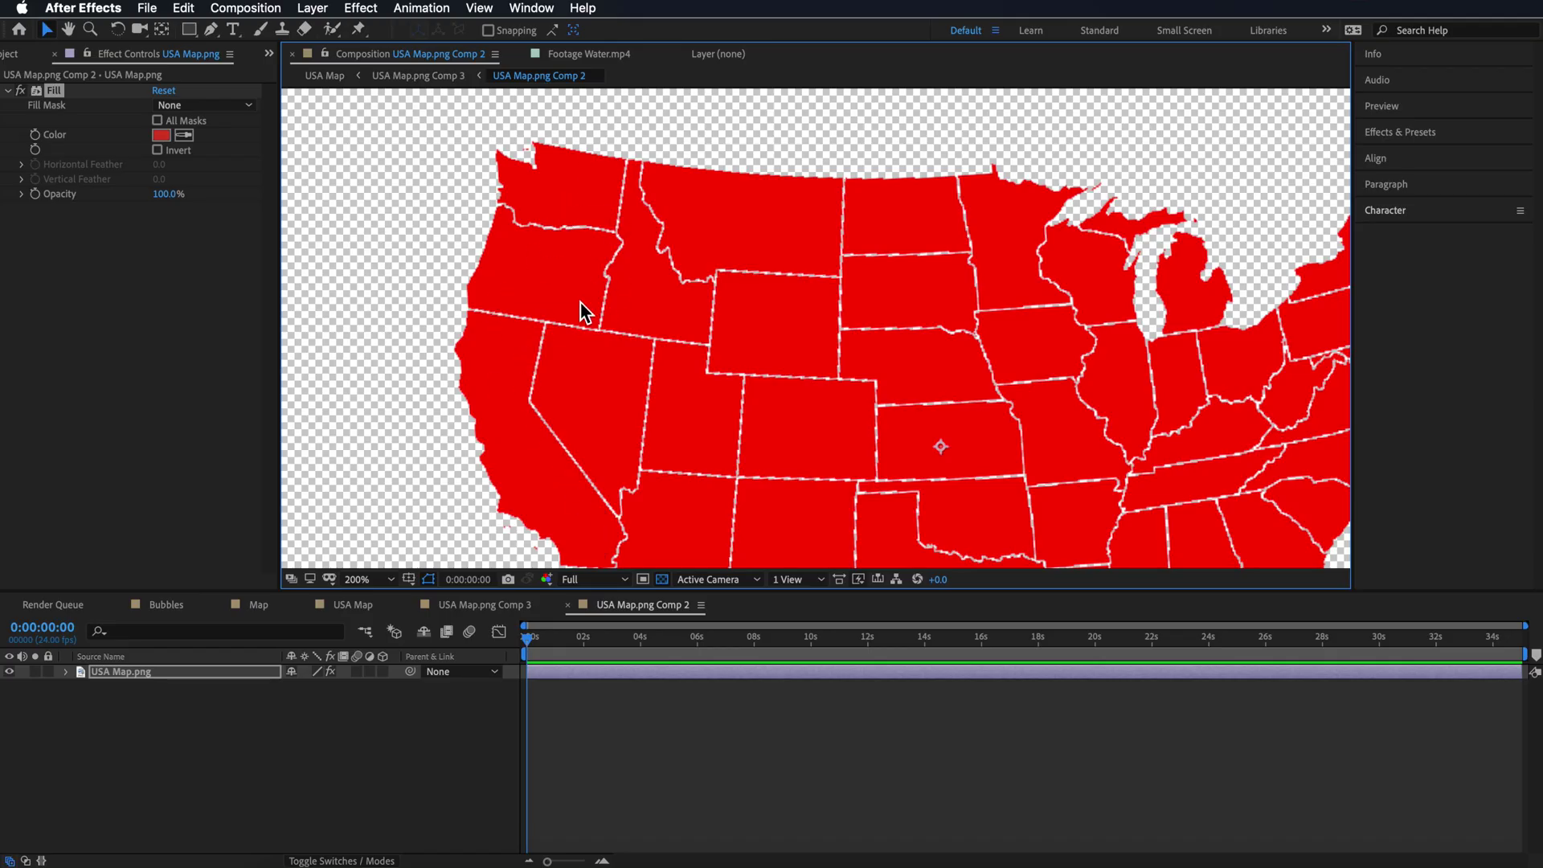
Step: Duplicate the filled USA Map.png layer and set the copy's Fill color to 0030FF
left_click(135, 672)
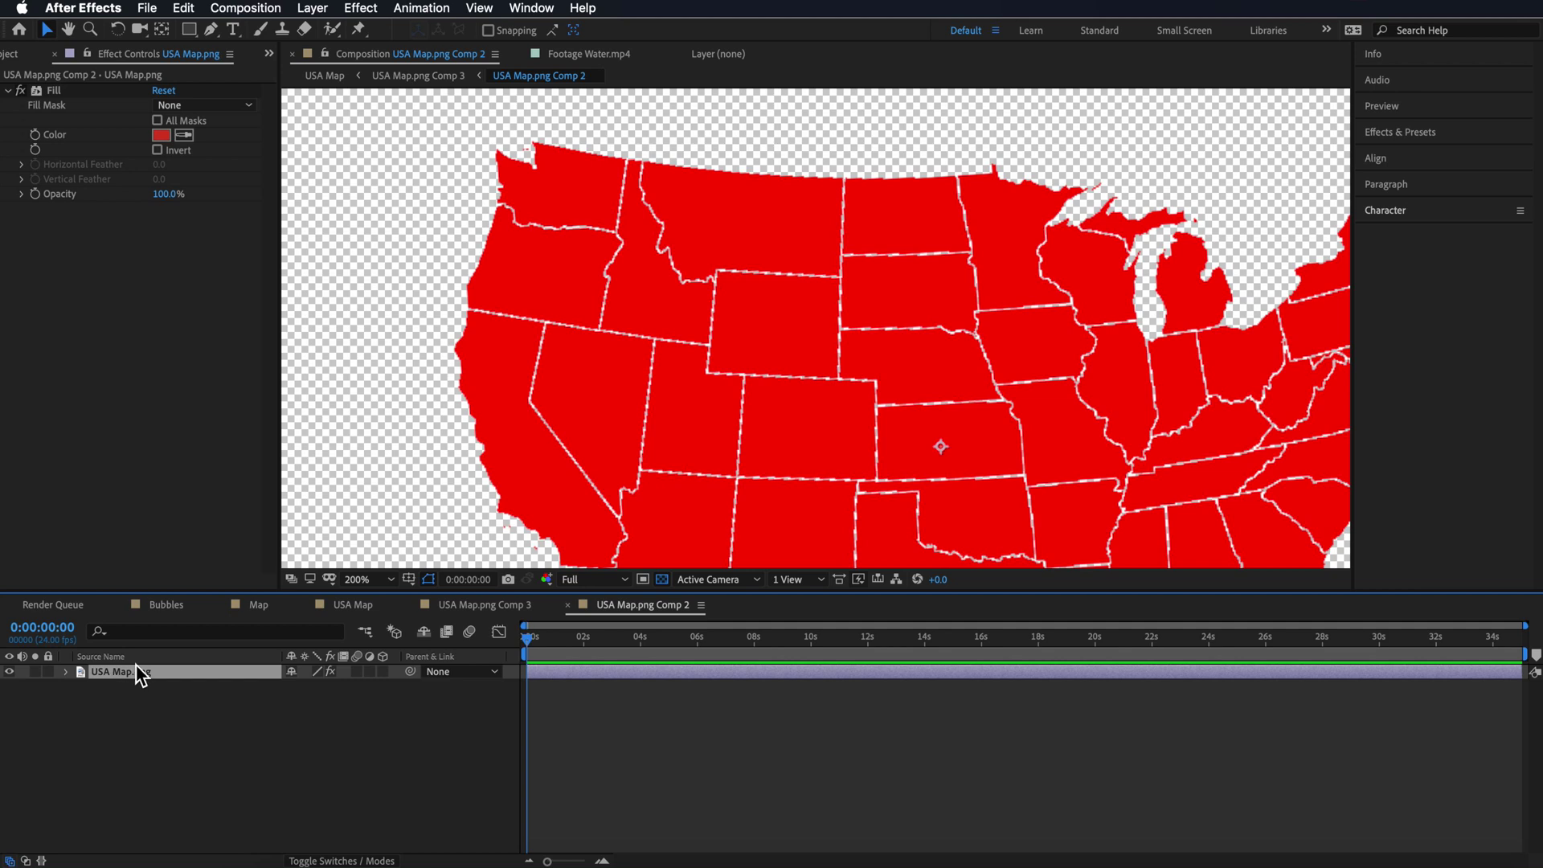
key("super+d")
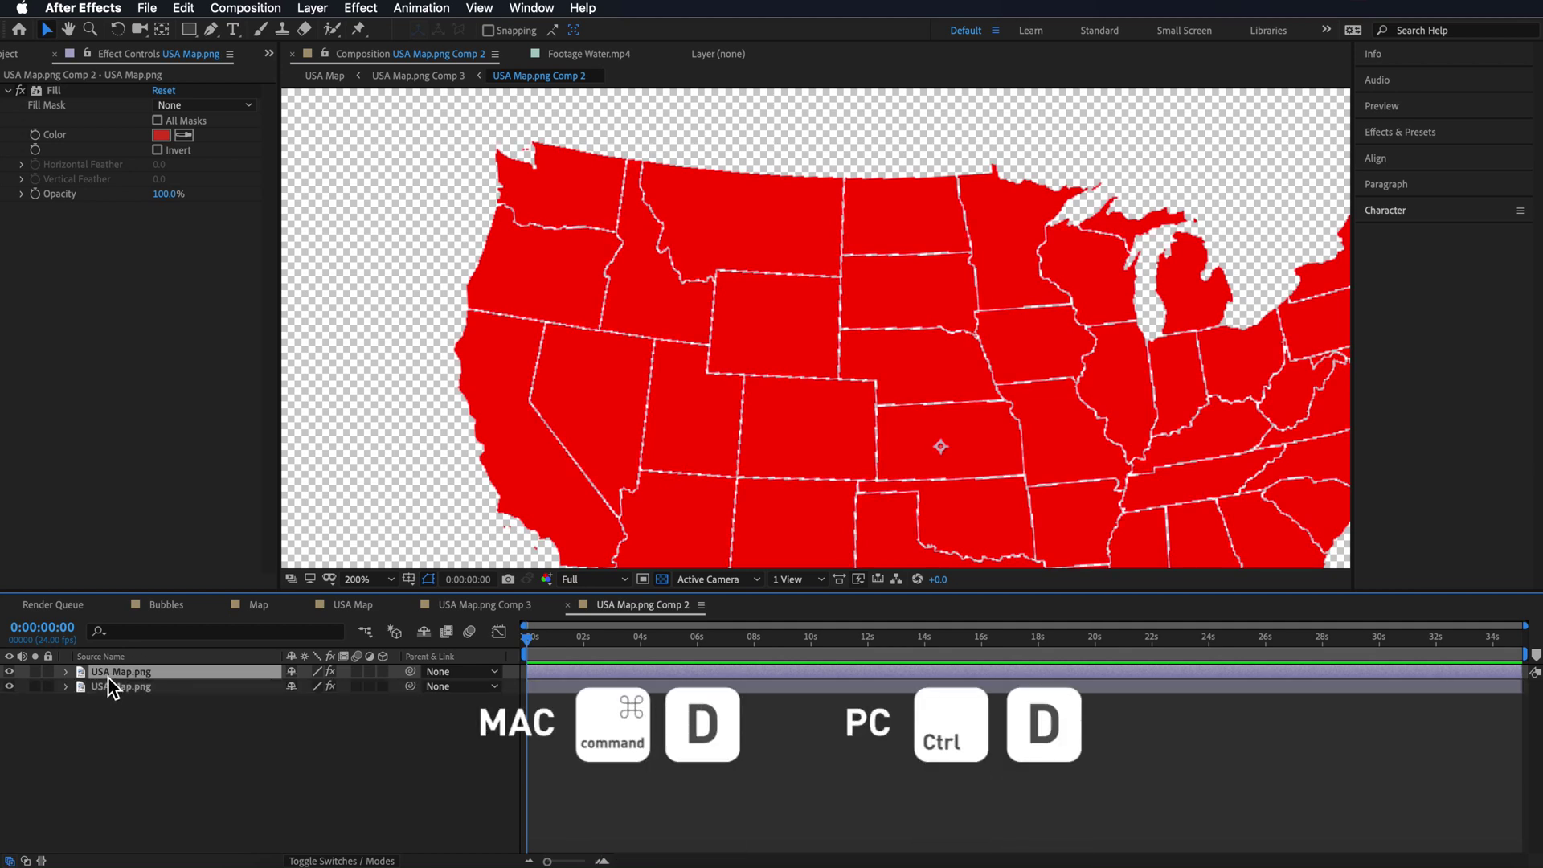
left_click(160, 135)
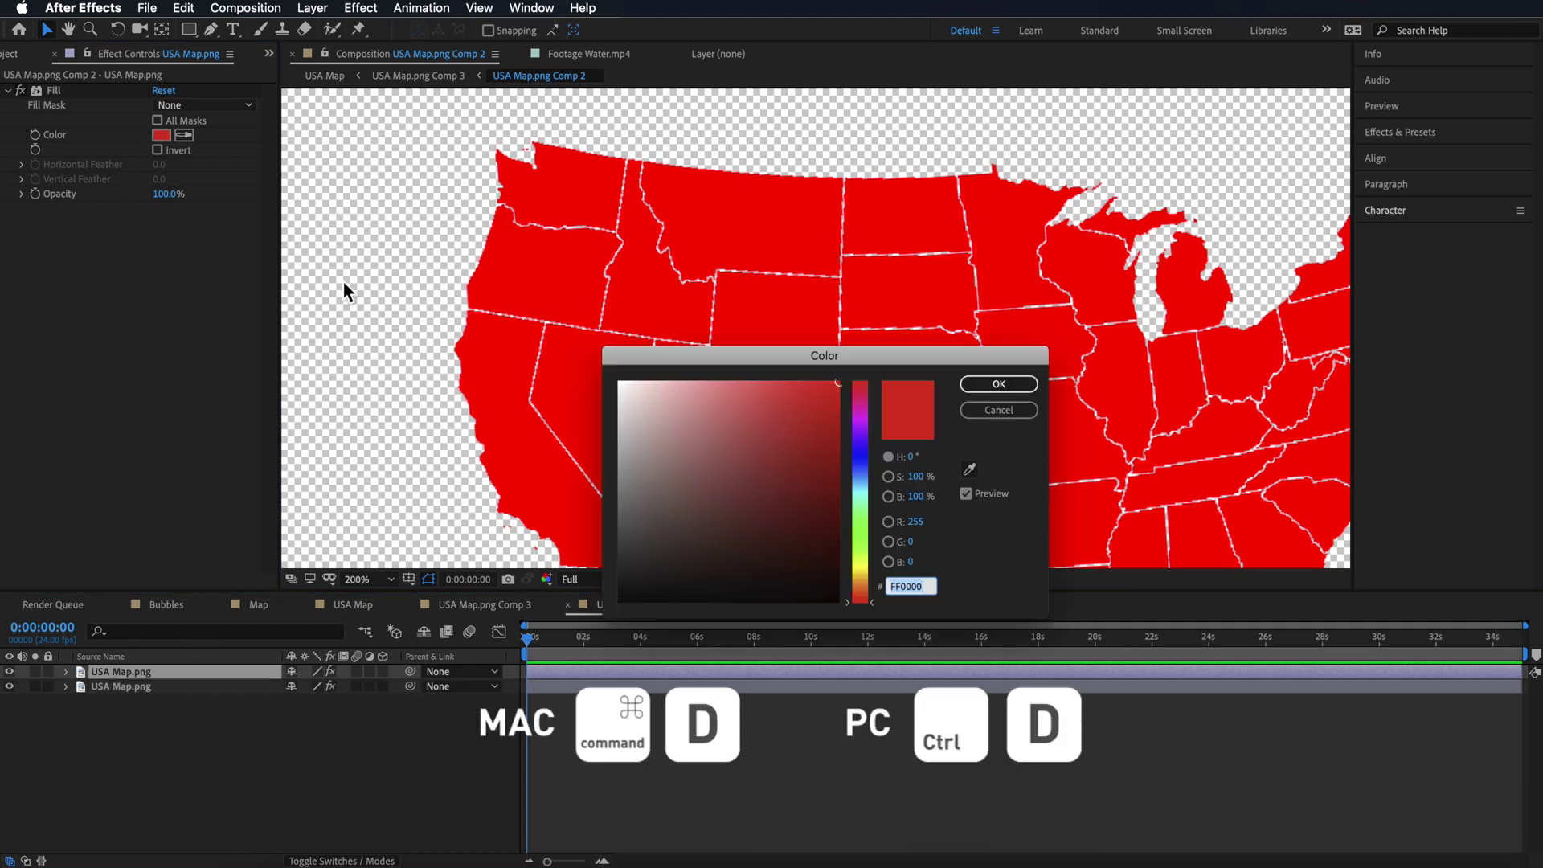
type("0030FF")
key("Tab")
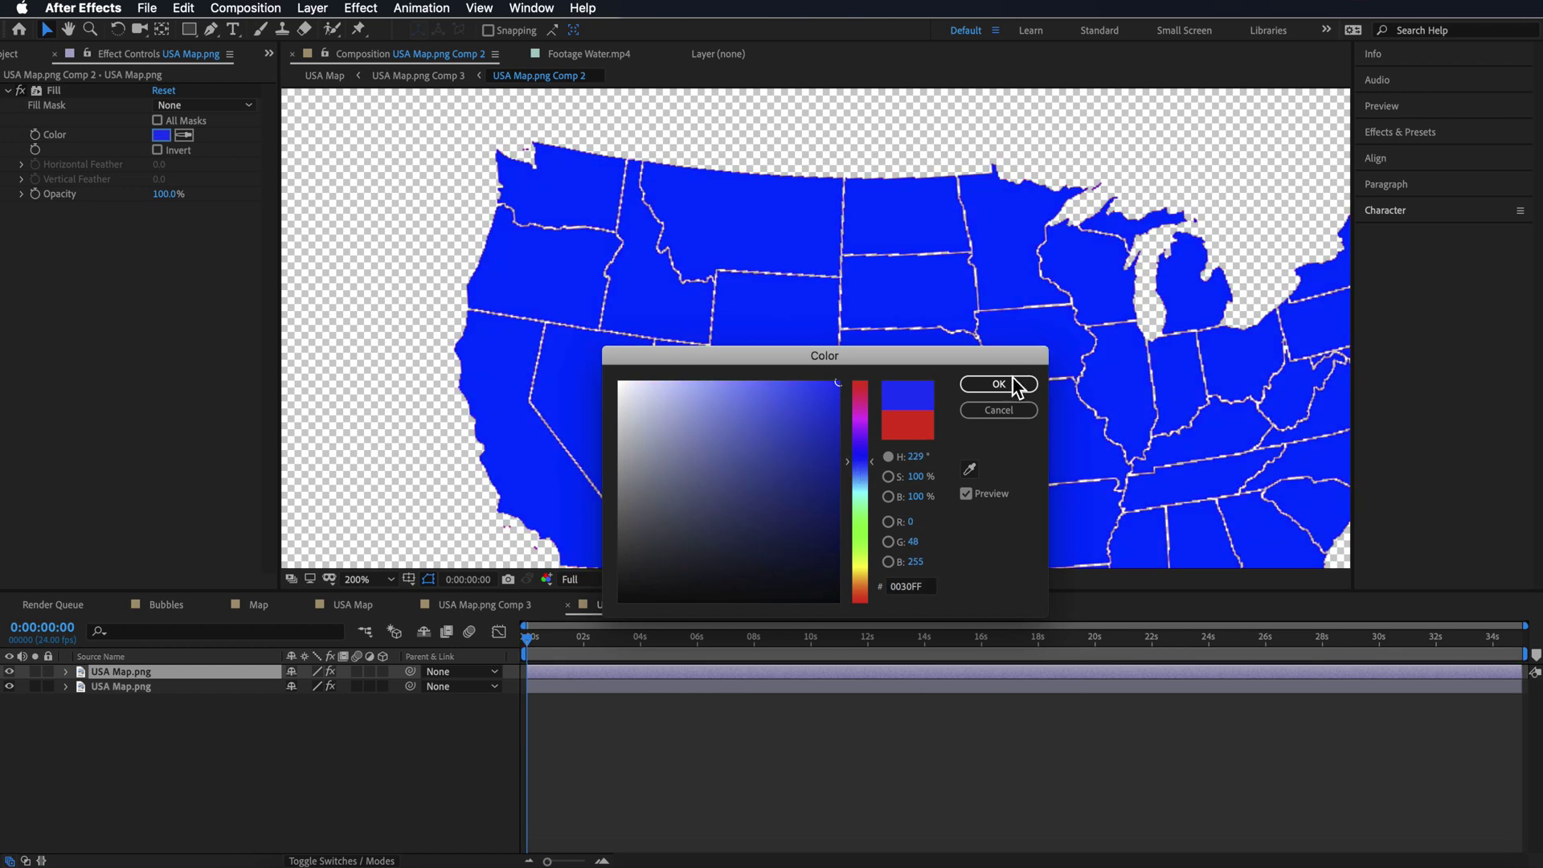
left_click(1014, 385)
Step: Start a Pen mask on the blue map layer, curving around the Pacific coast and following the California–Arizona border up to Nevada
left_click(558, 127)
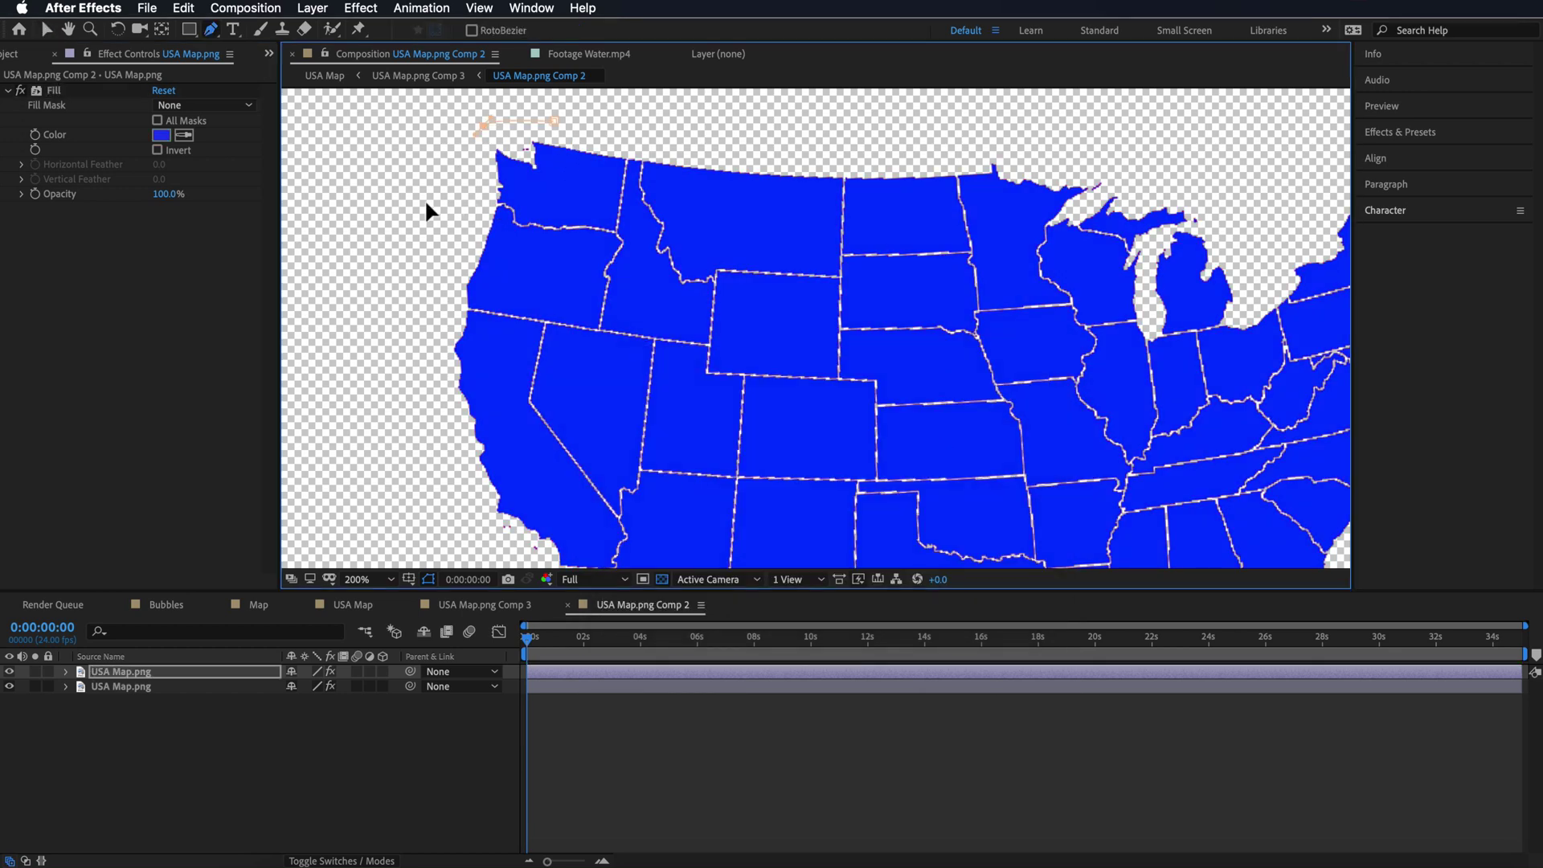
left_click_drag(488, 533, 472, 448)
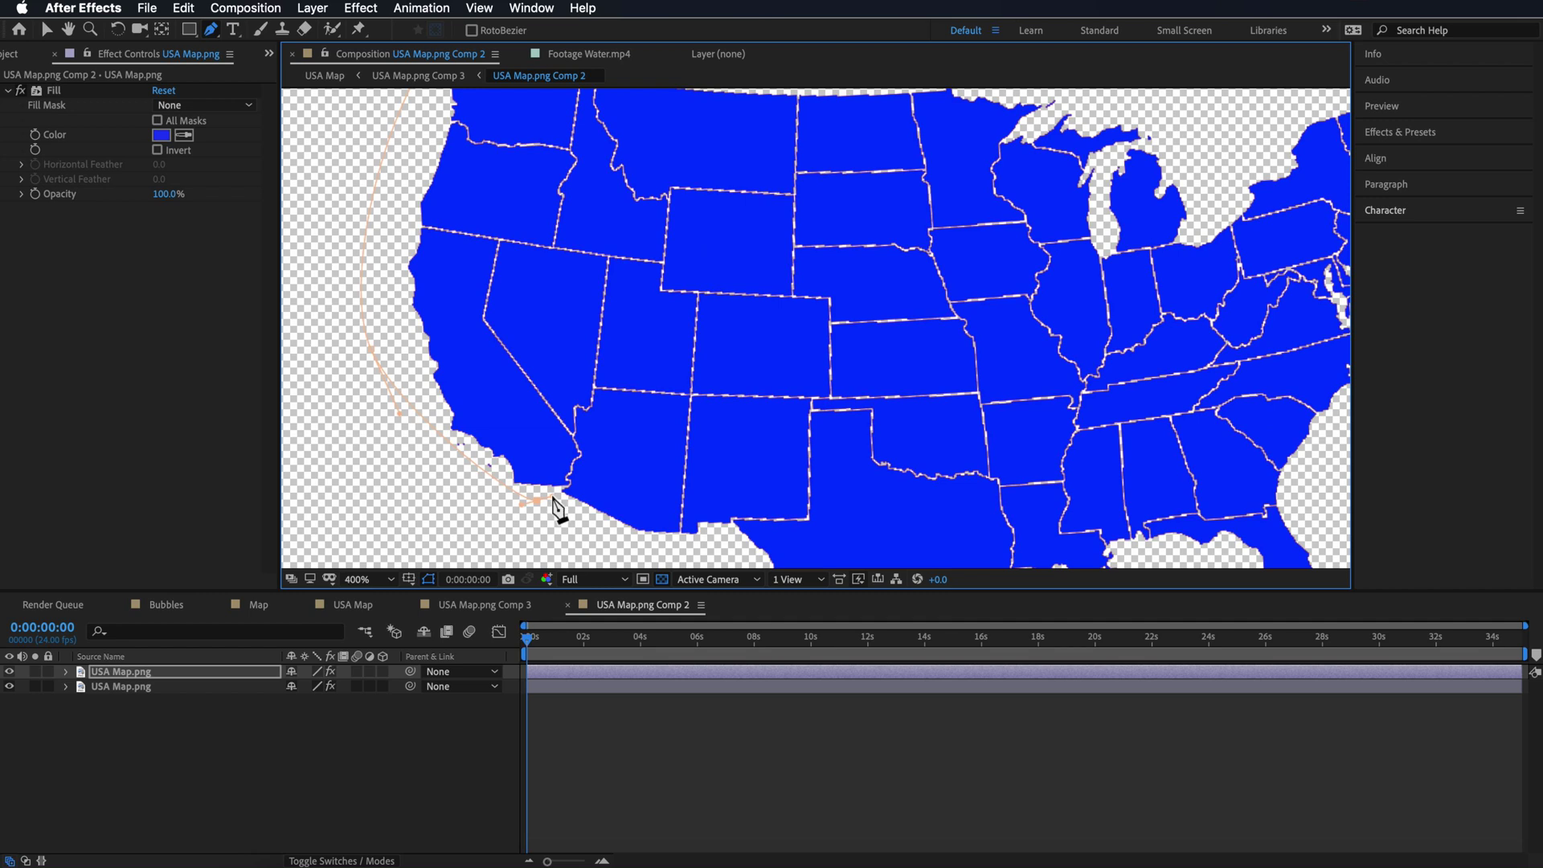
scroll(552, 500, "up", 3)
scroll(557, 510, "down", 3)
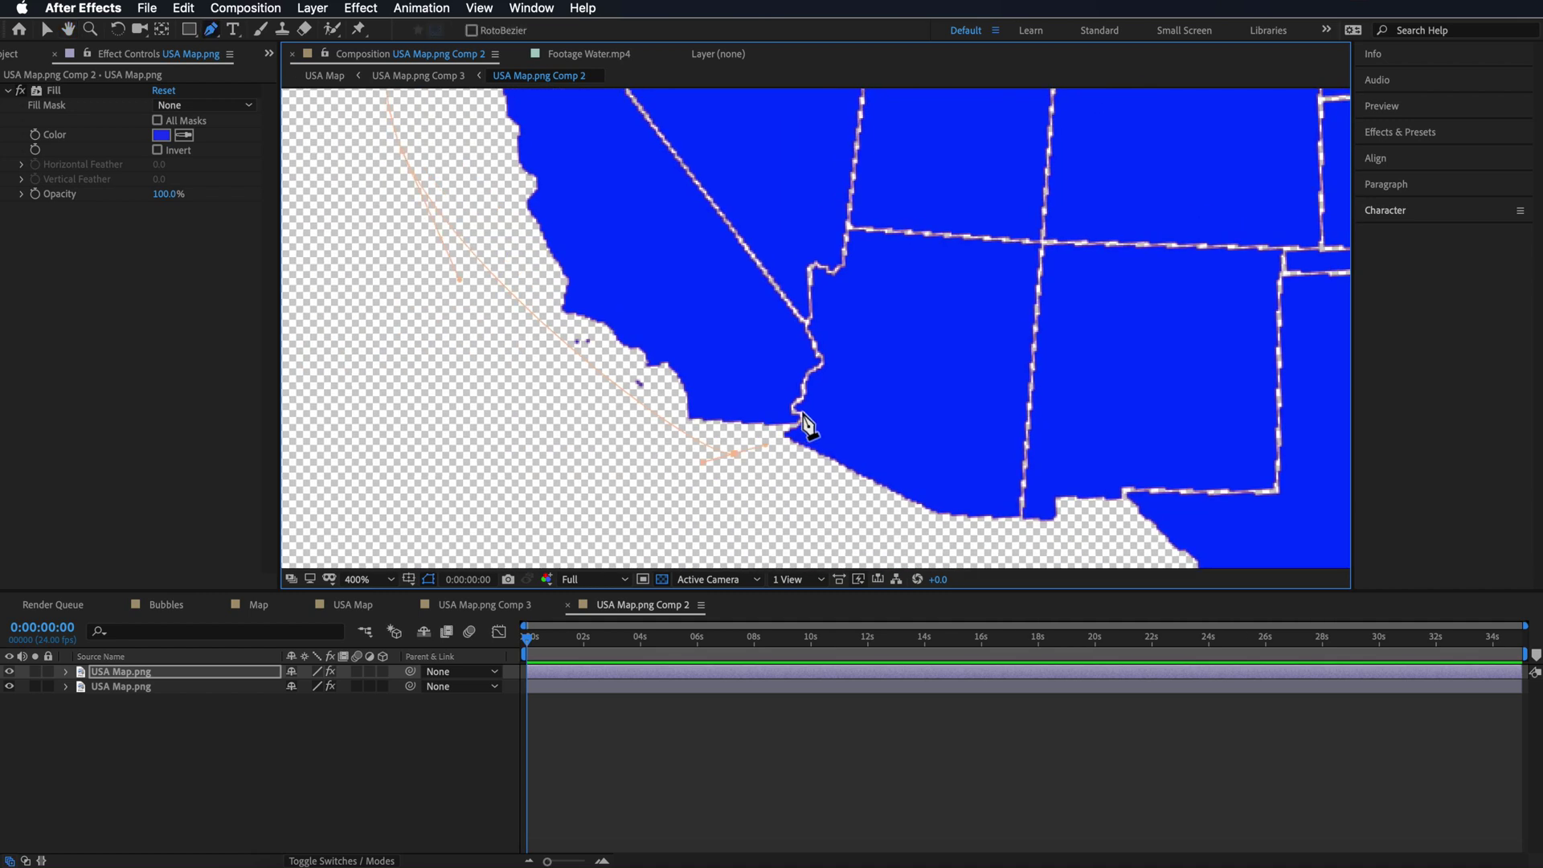
left_click(798, 406)
left_click(804, 387)
left_click(817, 369)
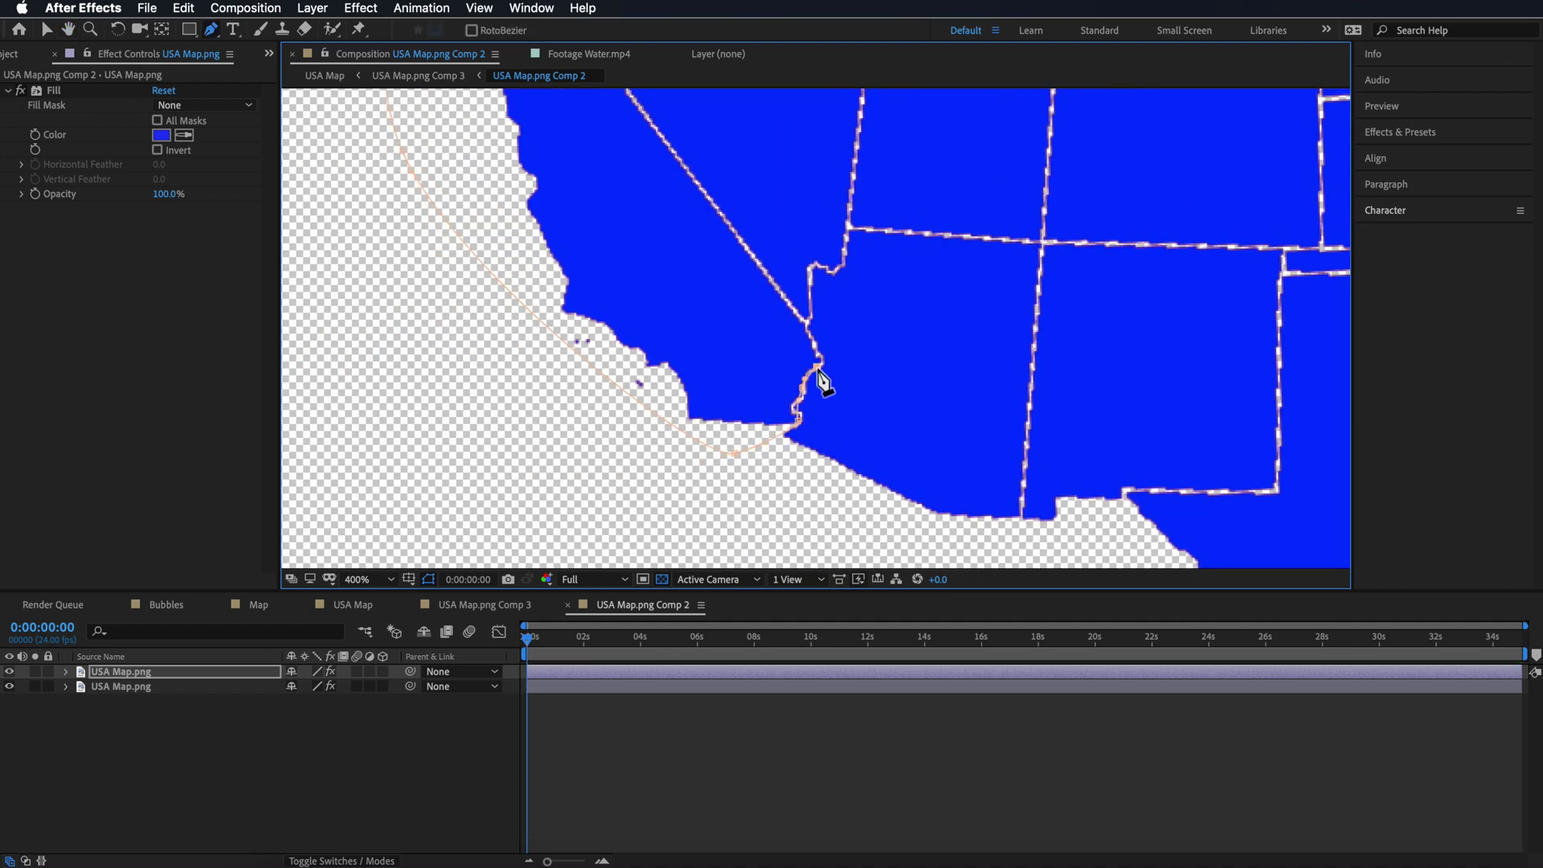
left_click(807, 321)
Step: Continue the mask along the eastern borders of California, Oregon and Washington, close it above Washington, and deselect the layer
left_click_drag(768, 286, 951, 593)
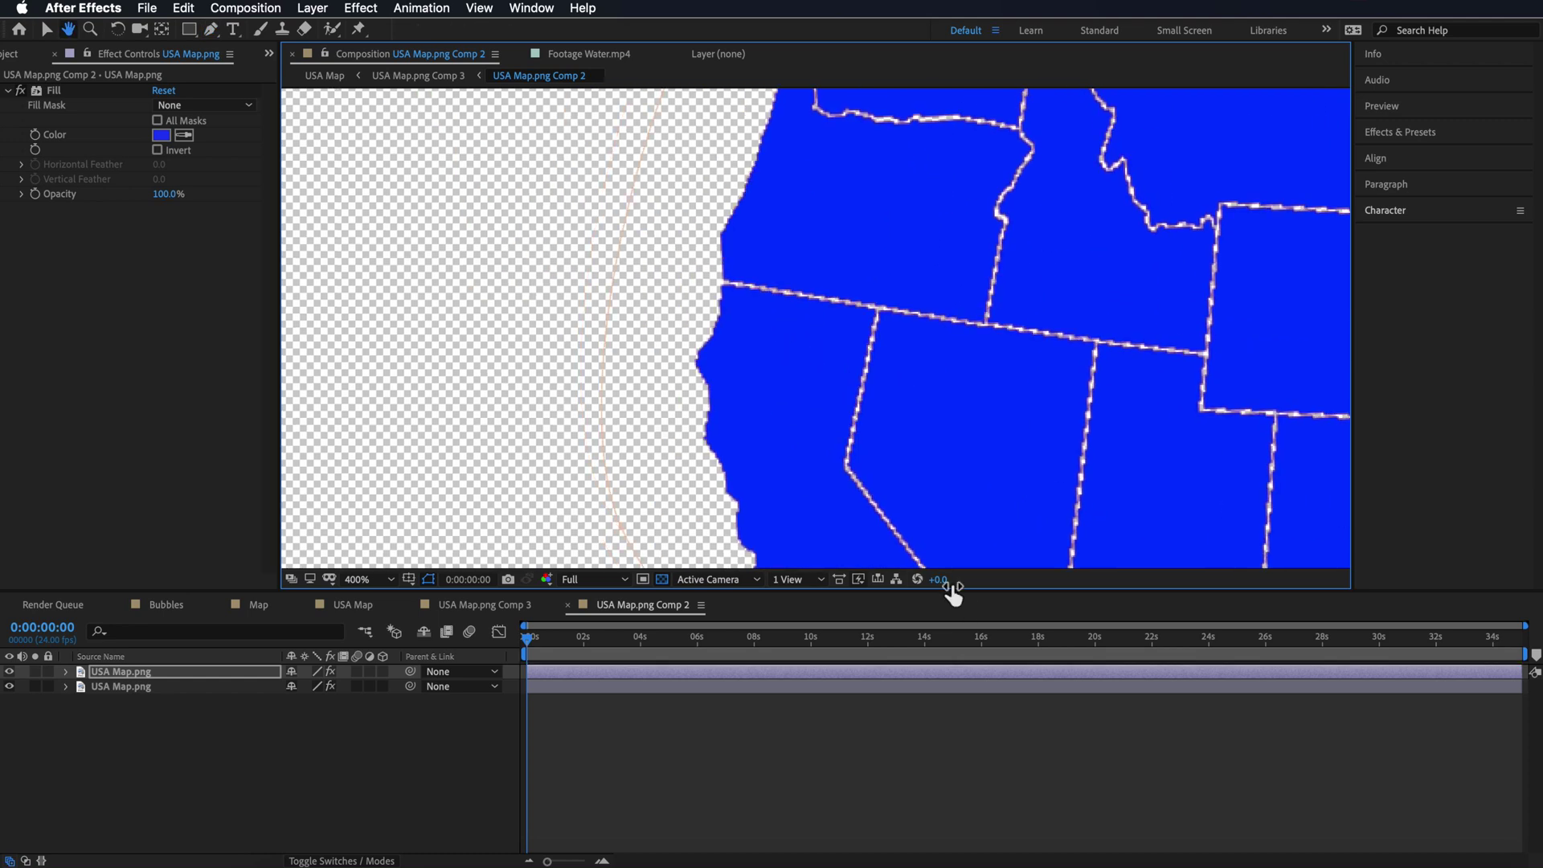
left_click(844, 465)
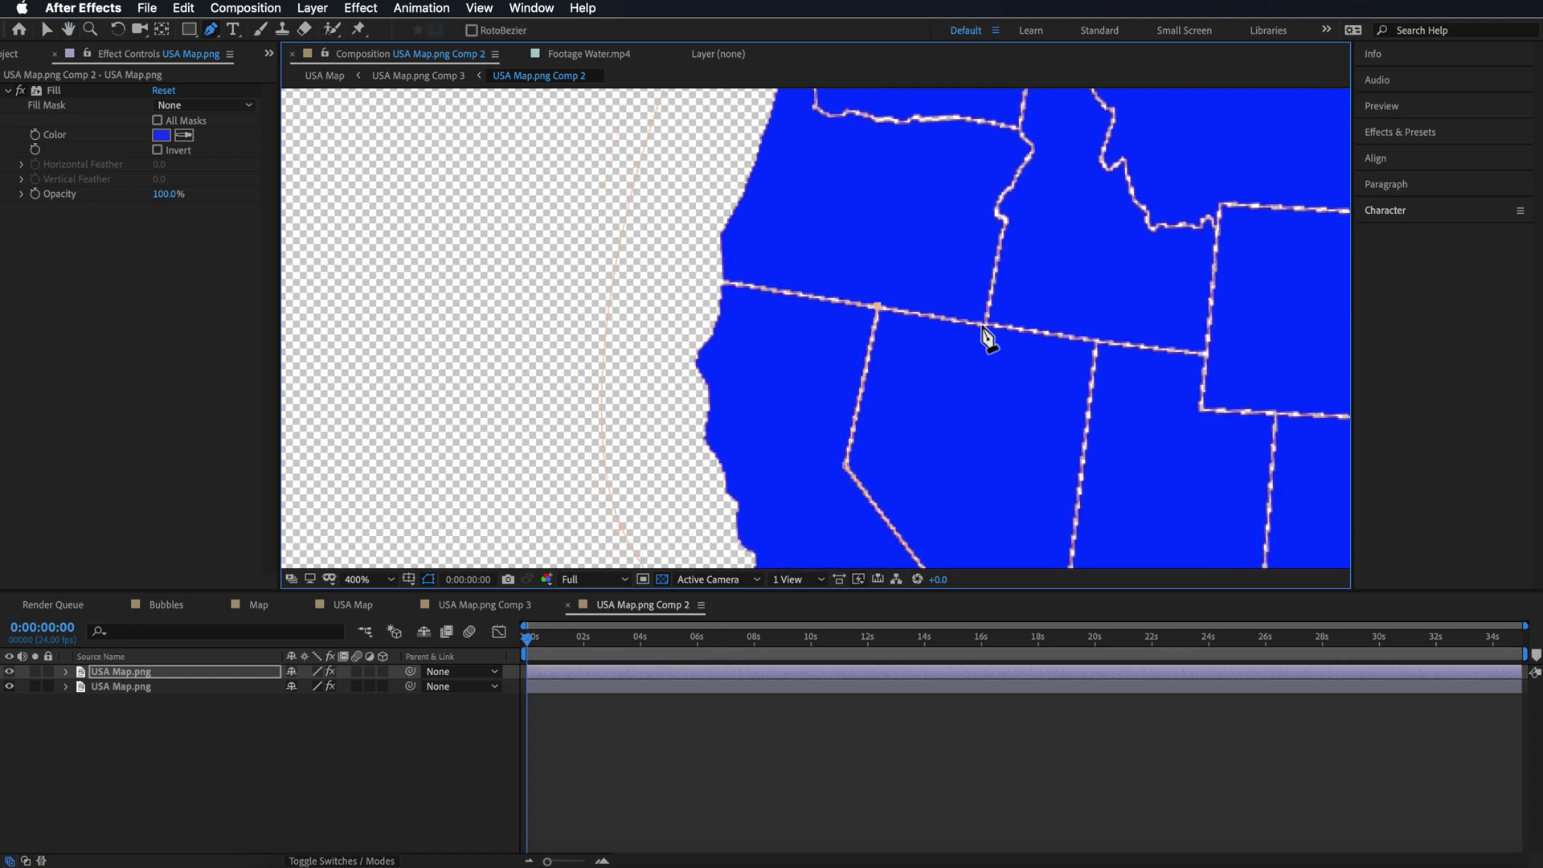
left_click(1000, 211)
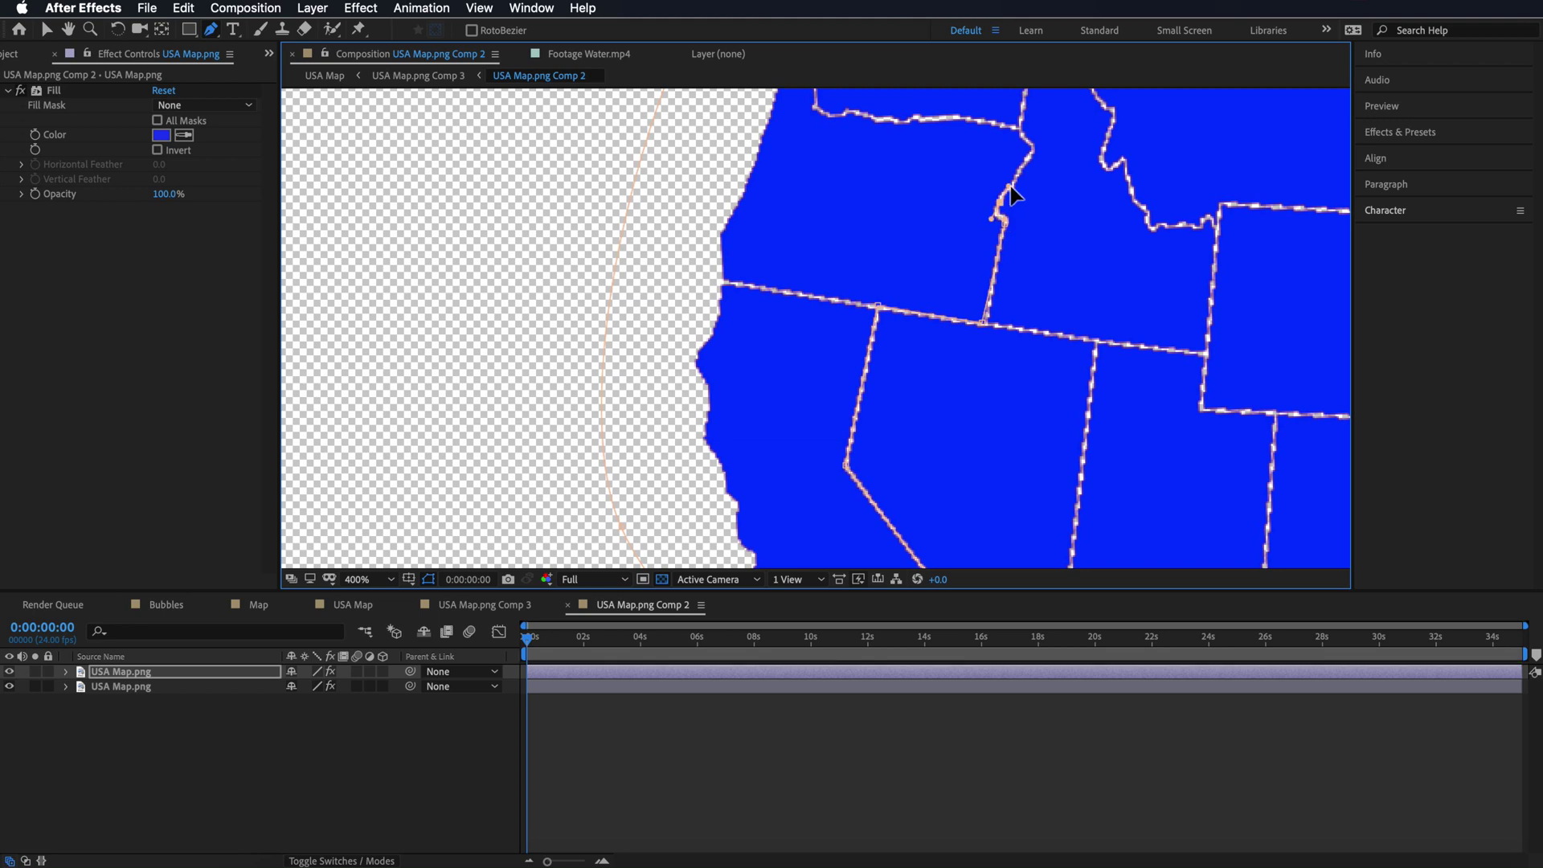
left_click(1033, 150)
scroll(1023, 431, "up", 6)
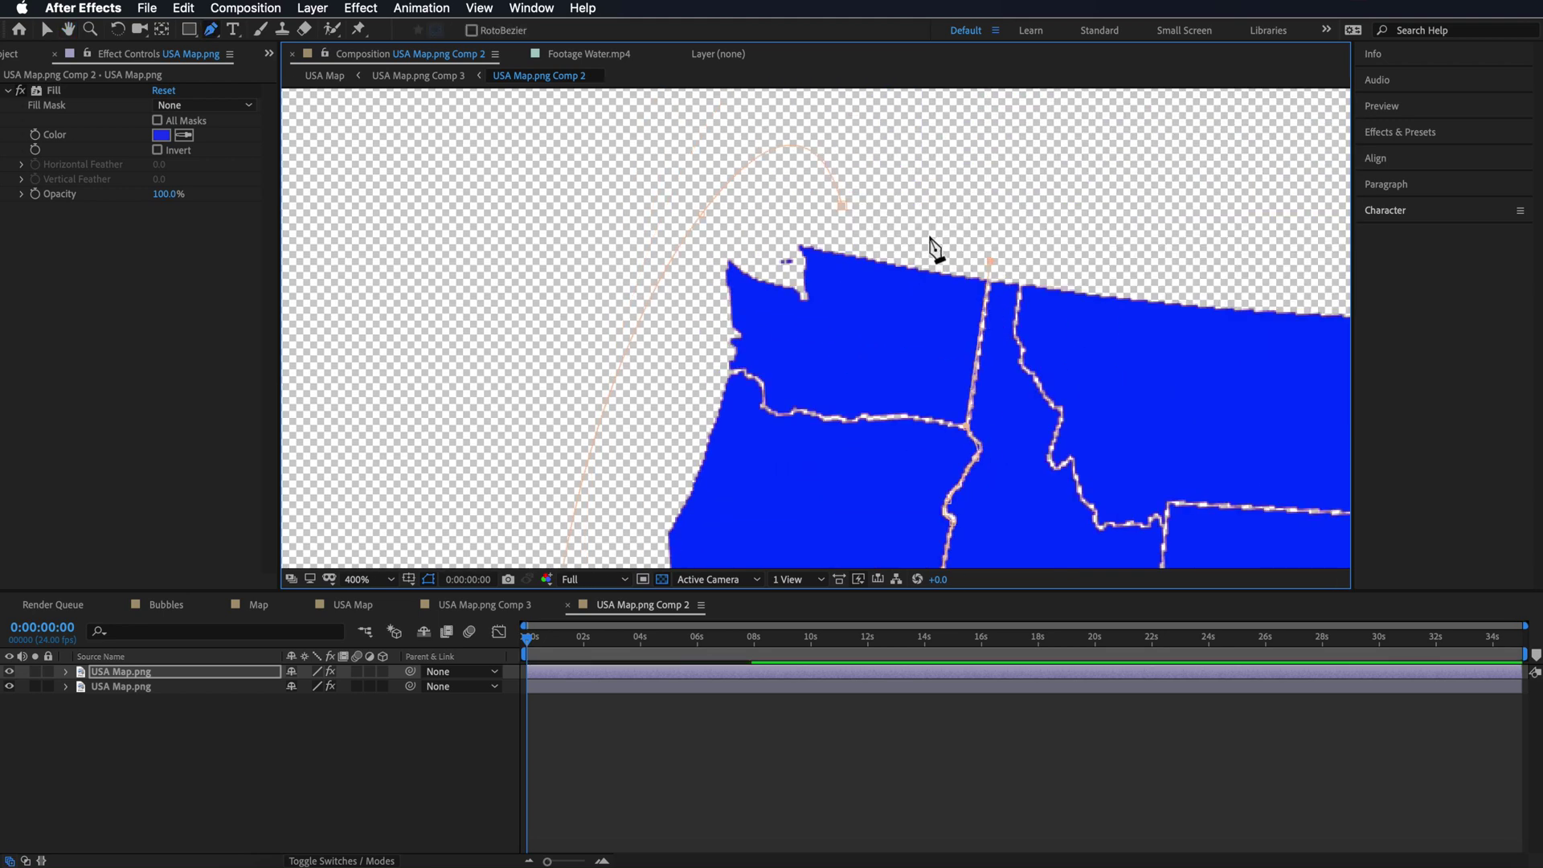
left_click(844, 207)
scroll(885, 474, "down", 2)
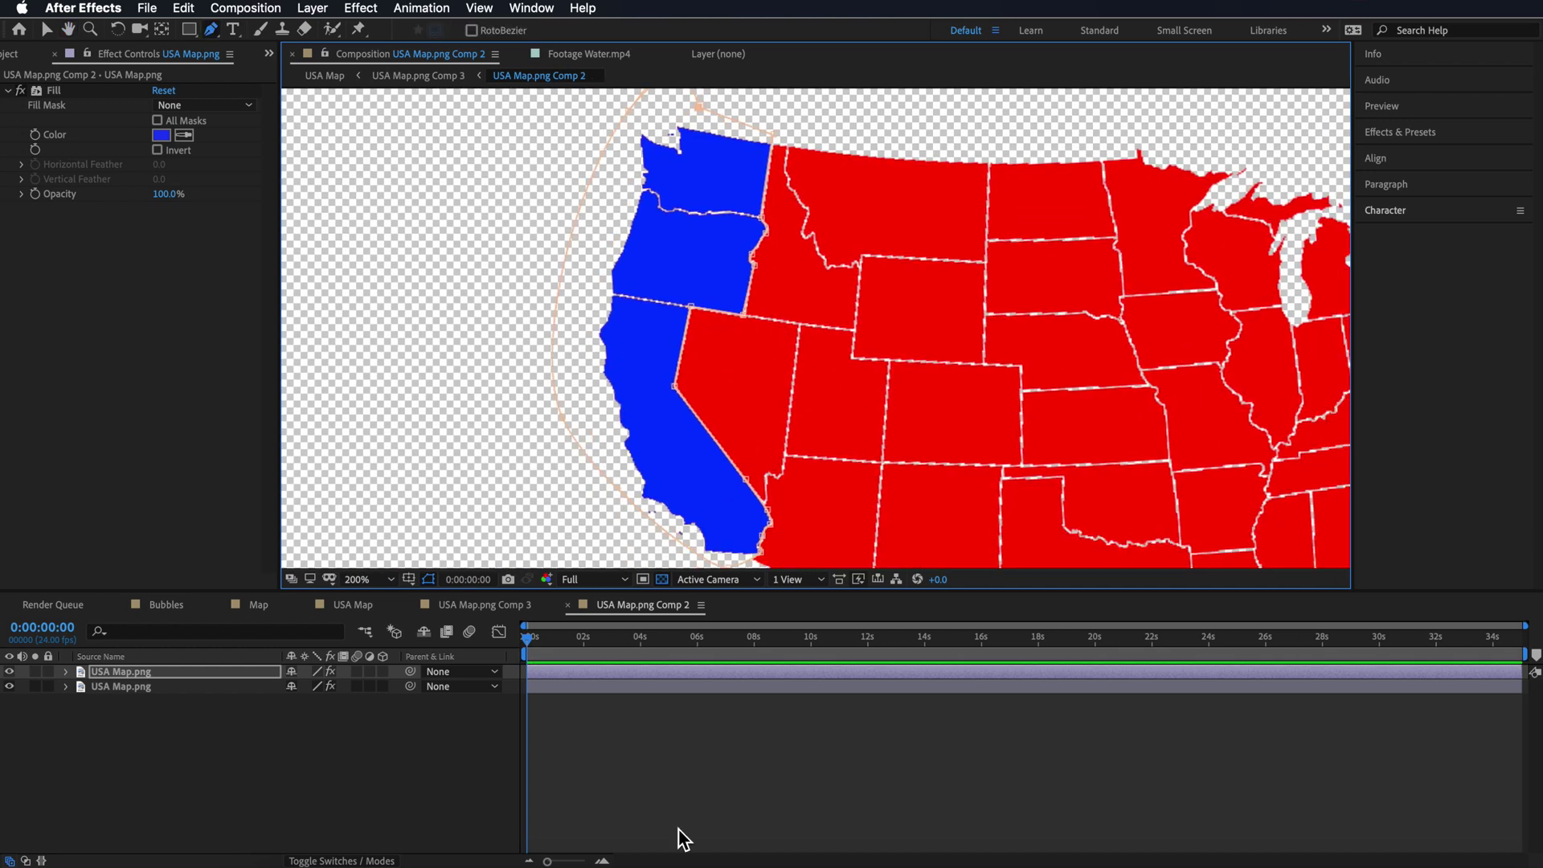
left_click(684, 839)
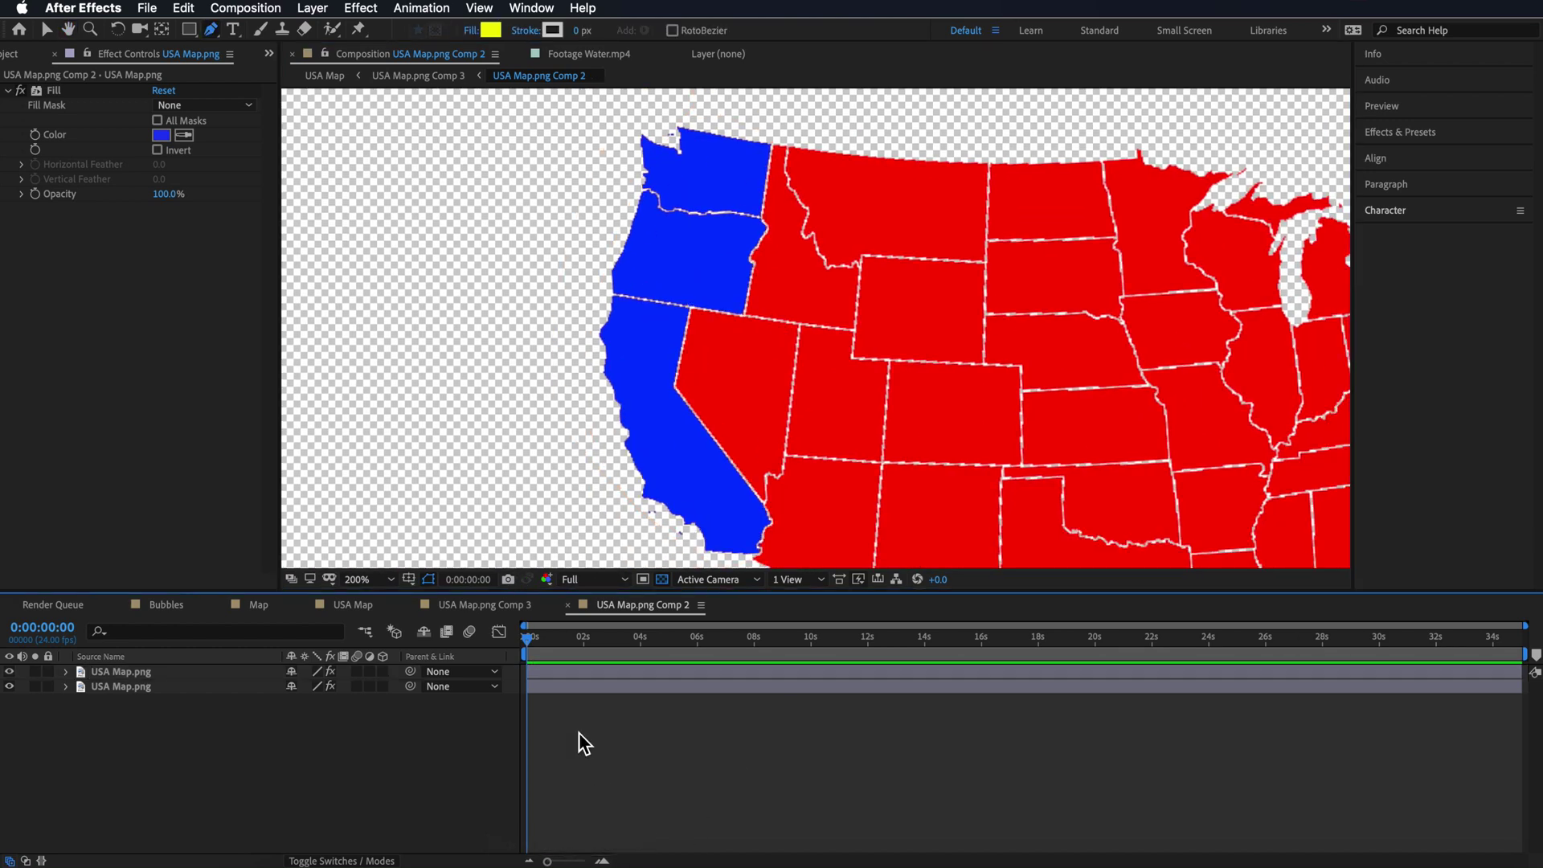
Step: Draw a second closed Pen mask on the blue map layer around the northeastern states from Maine down to Pennsylvania and New Jersey
left_click_drag(973, 289, 603, 293)
left_click(110, 673)
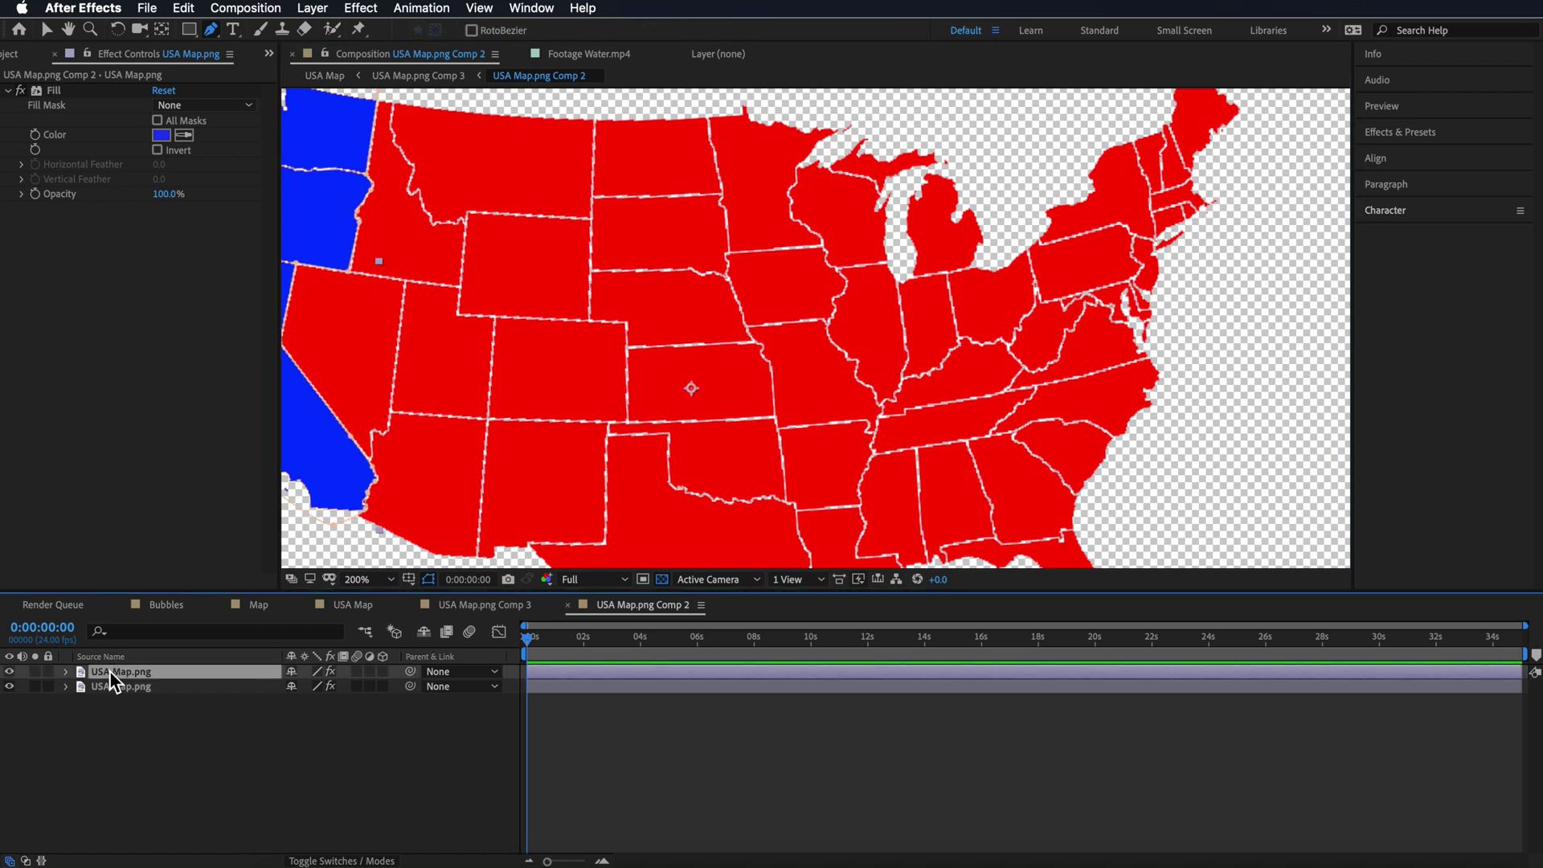
left_click_drag(1053, 200, 968, 282)
left_click(1113, 115)
left_click_drag(996, 220, 977, 266)
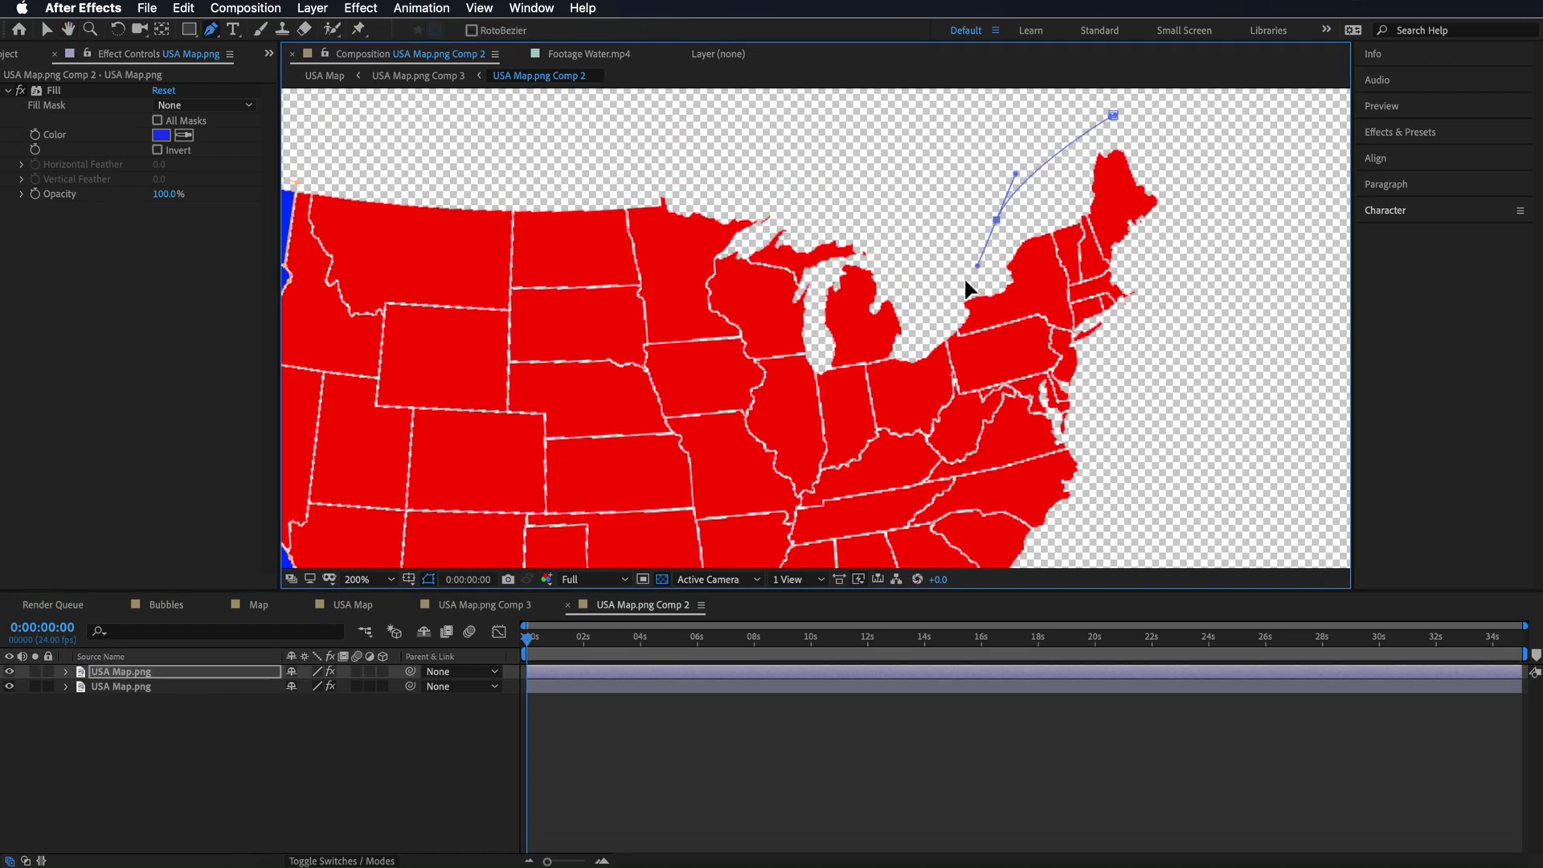
left_click(959, 393)
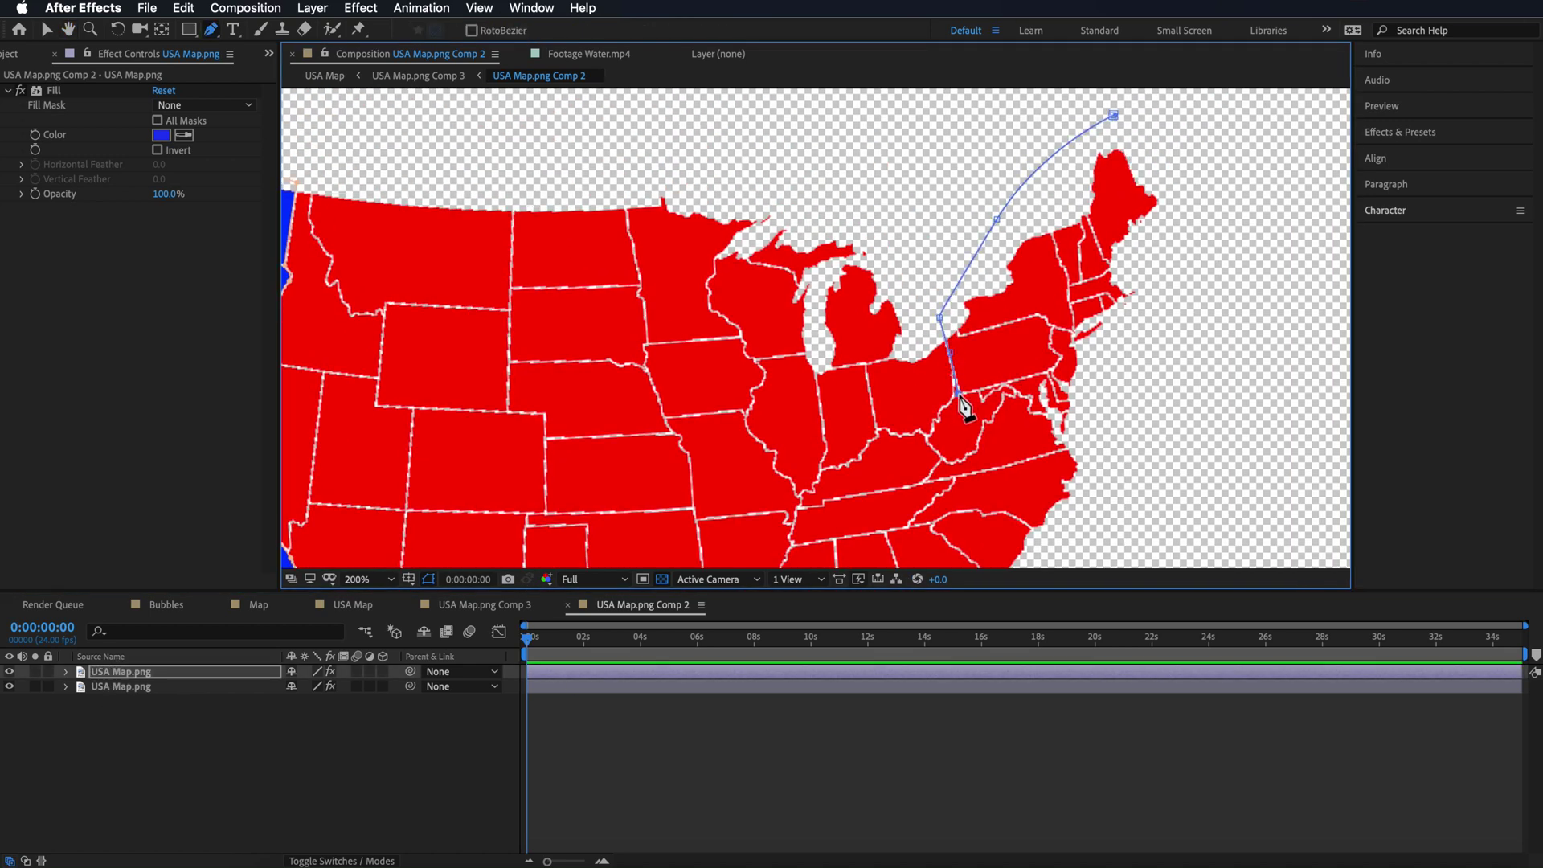
left_click(1050, 371)
left_click_drag(1154, 400, 1199, 303)
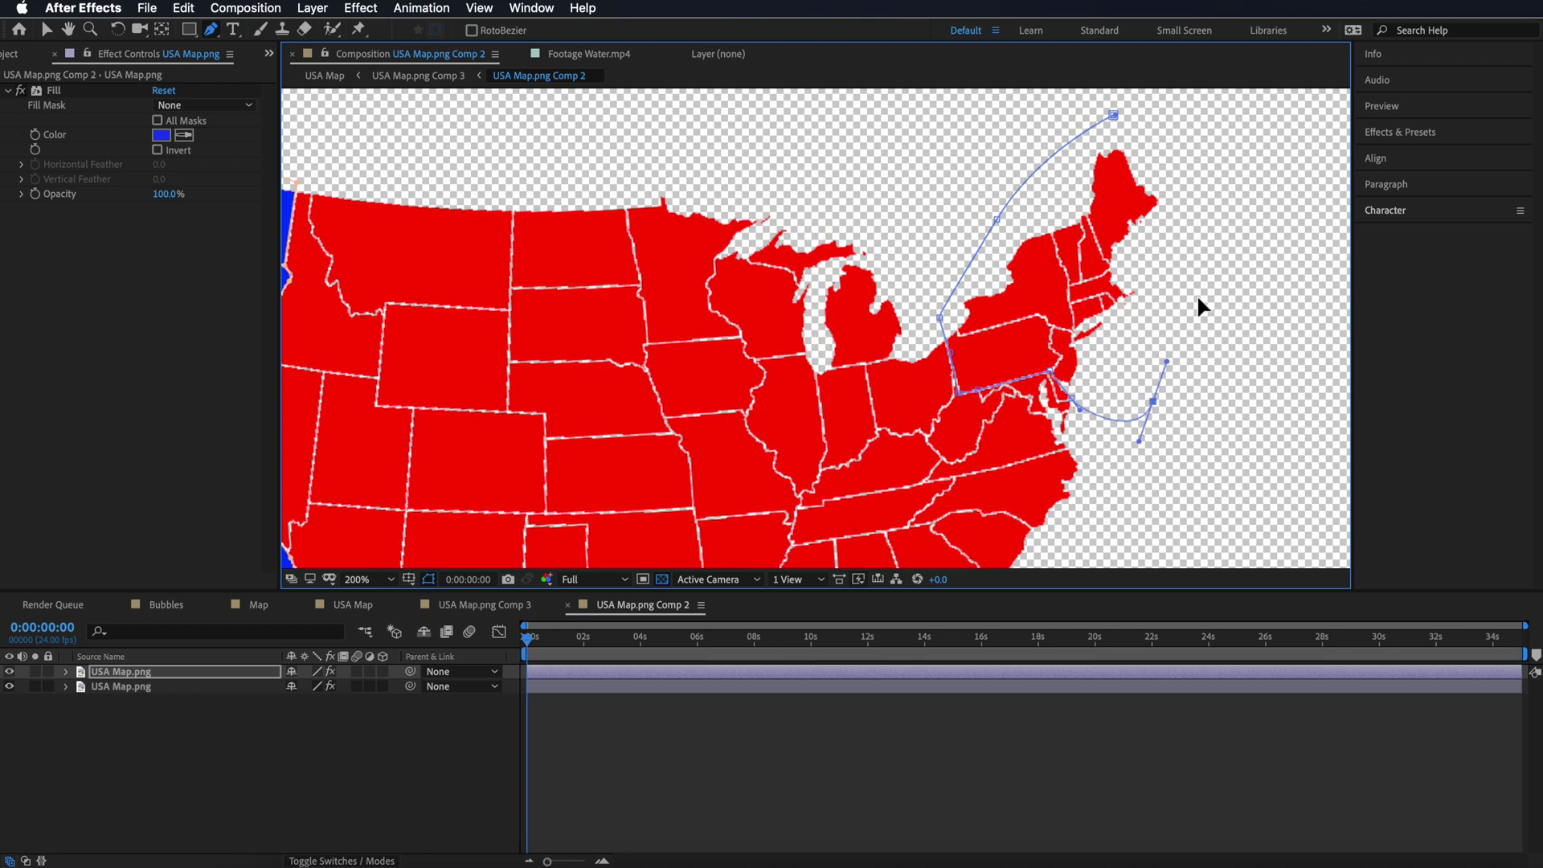
left_click(1198, 172)
left_click(1114, 115)
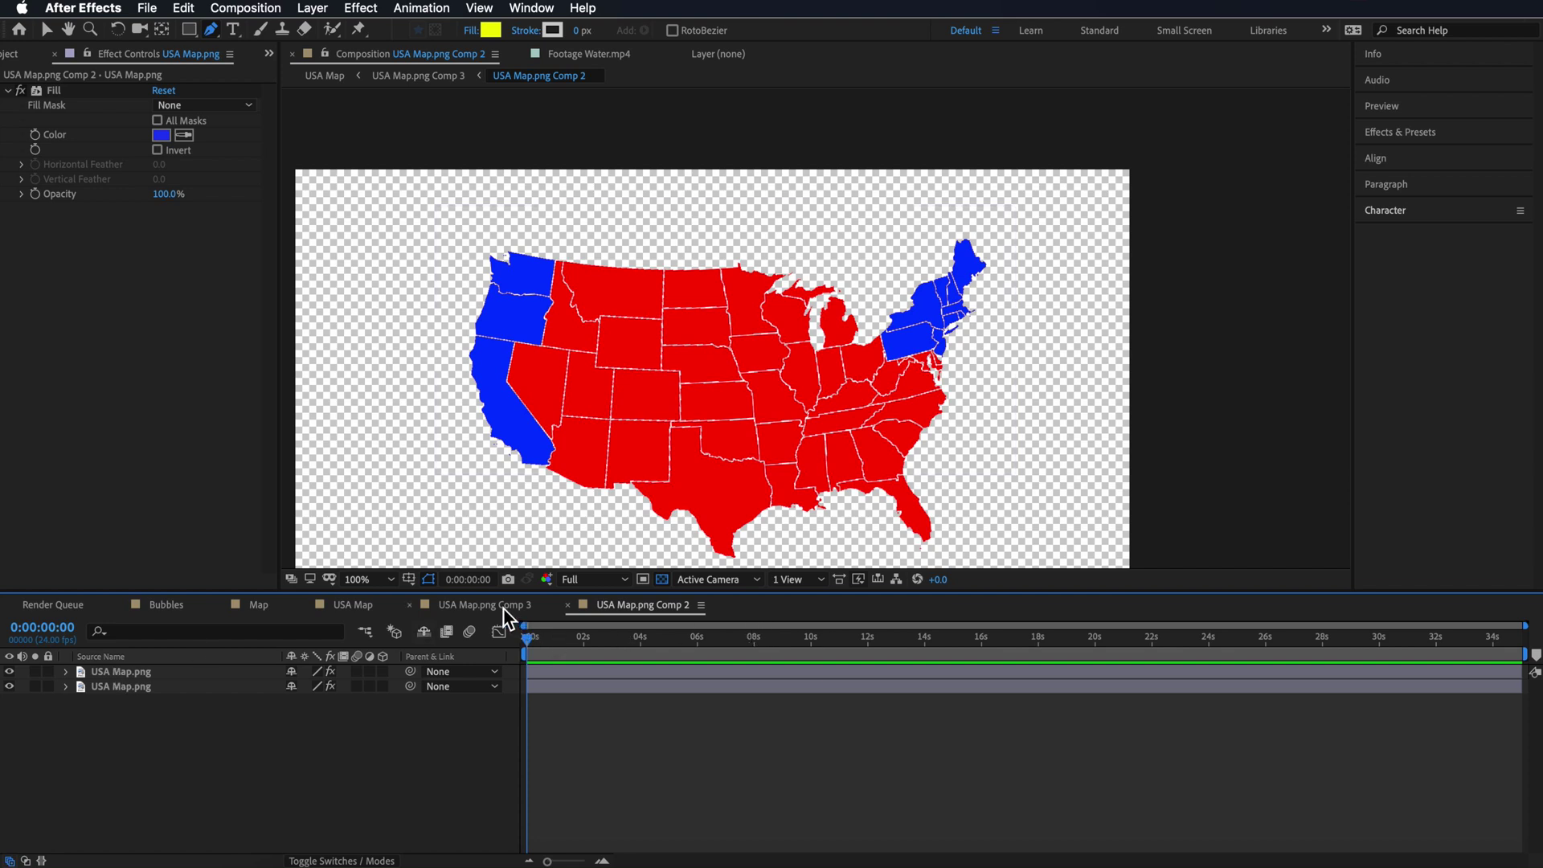
Step: Switch to USA Map.png Comp 3 and place paper-2500380_1920.jpg beneath the map layer as the background
left_click(504, 609)
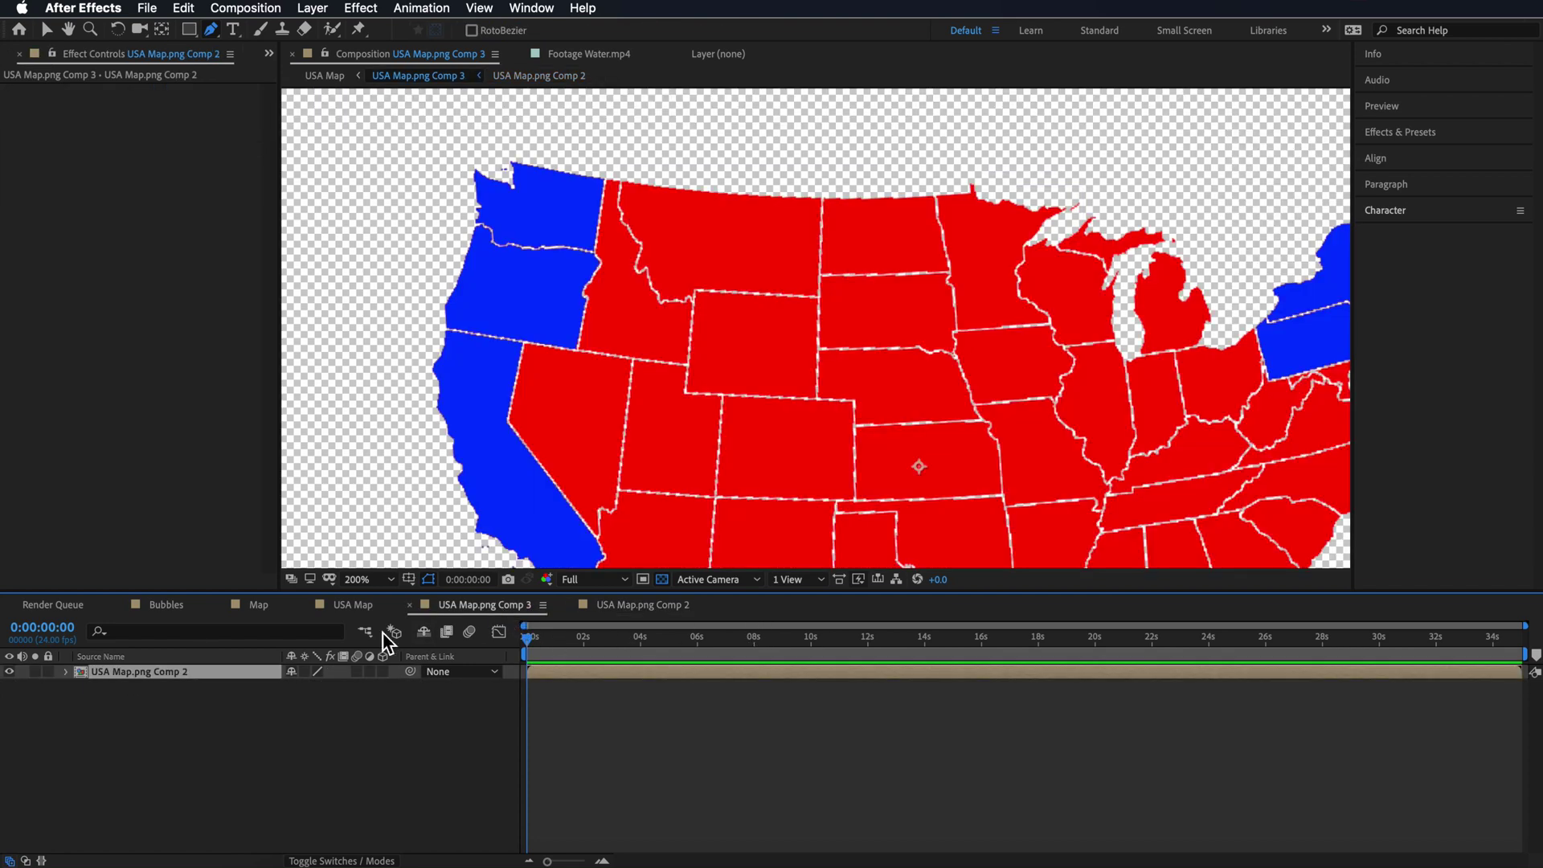
key("h")
left_click_drag(884, 313, 774, 237)
key("g")
key("comma")
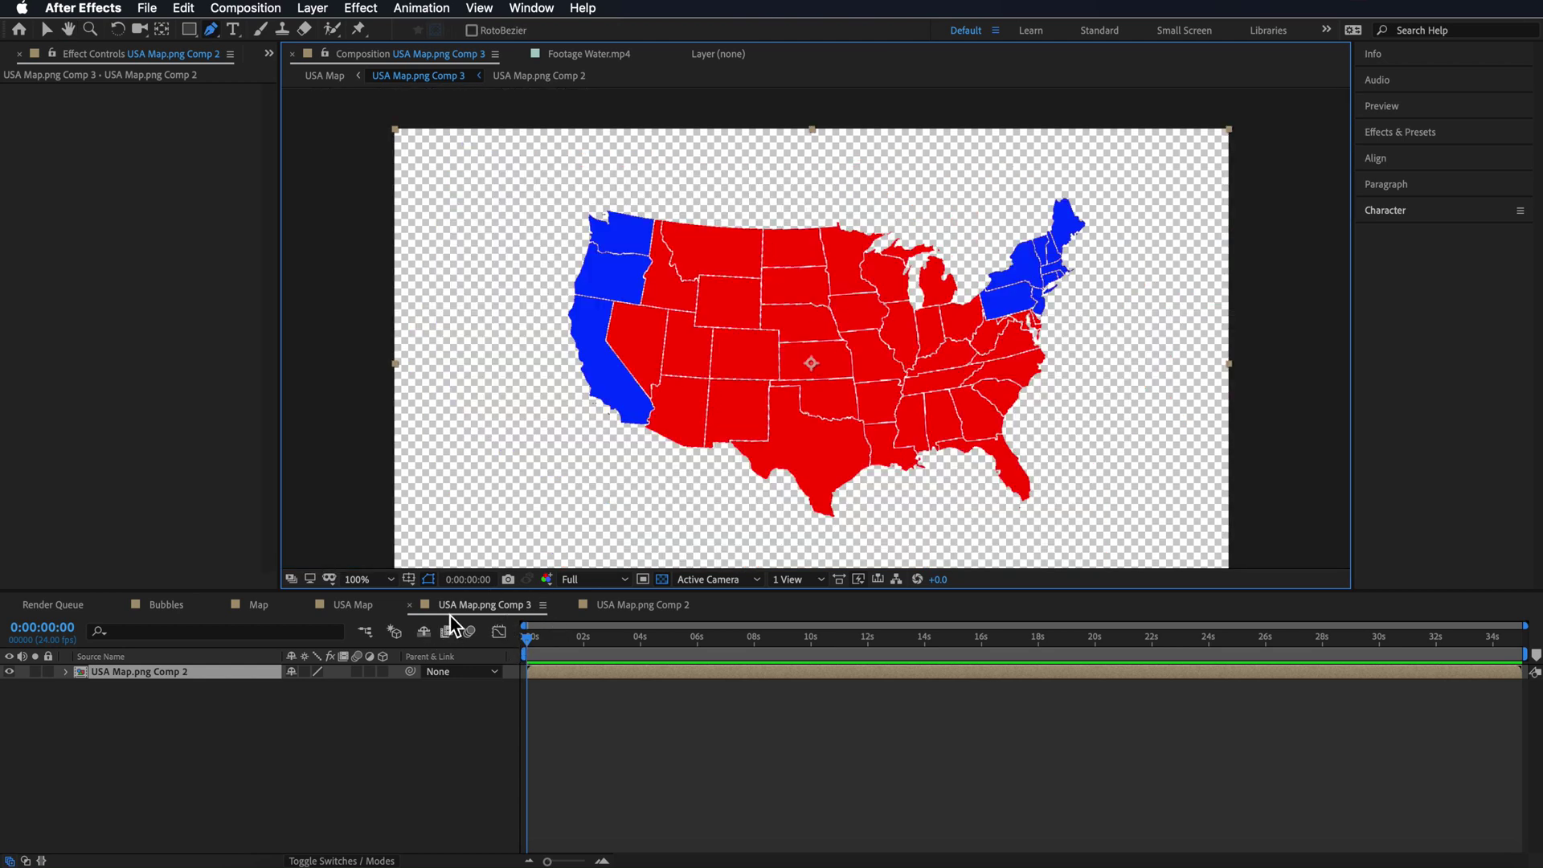
left_click(319, 672)
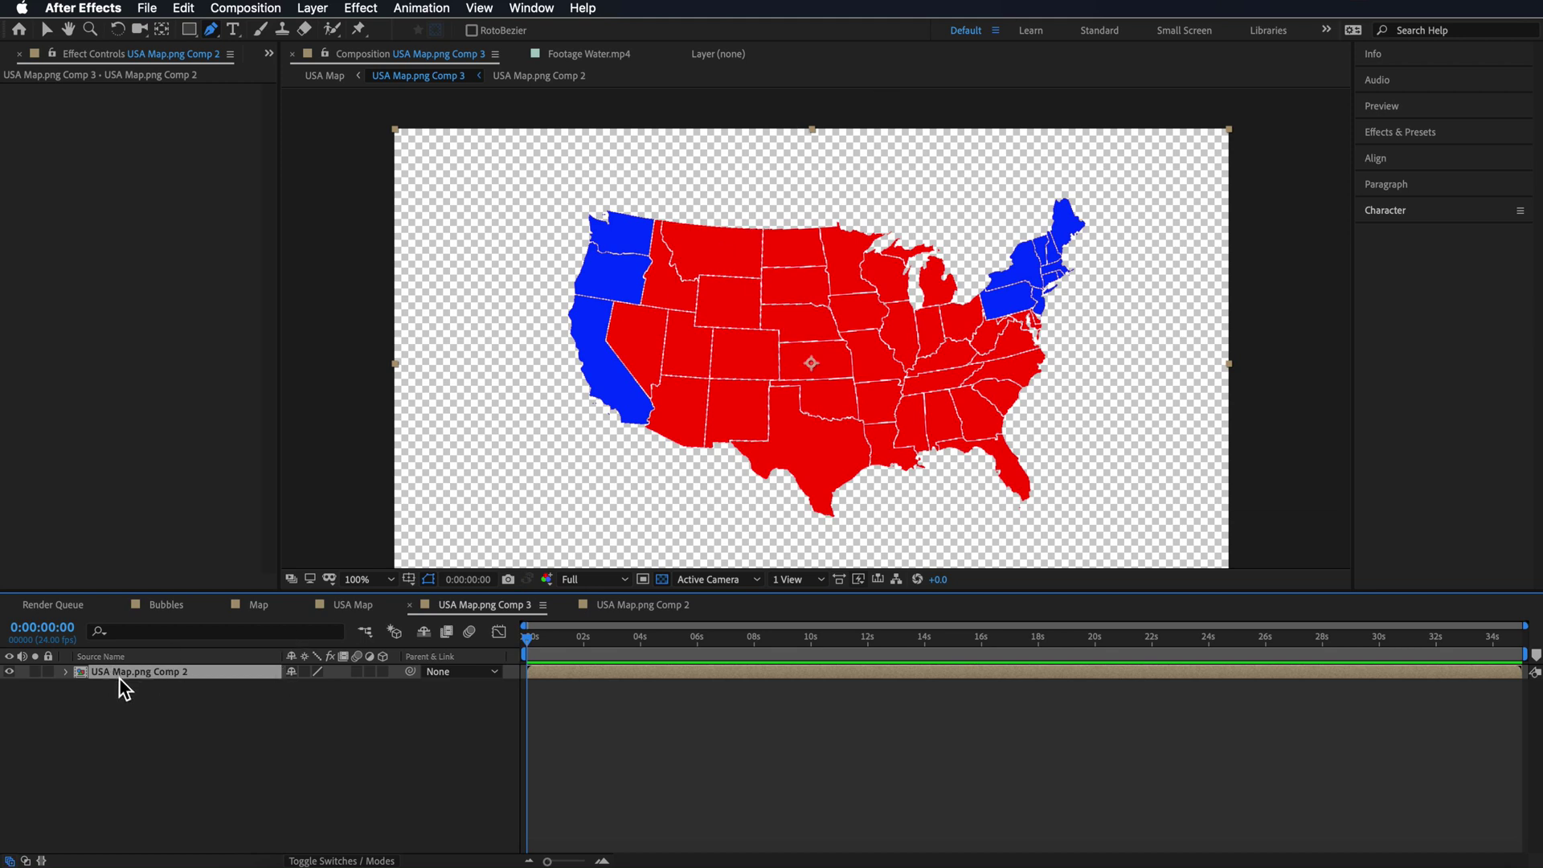
left_click(8, 55)
left_click(53, 229)
left_click_drag(170, 697, 153, 723)
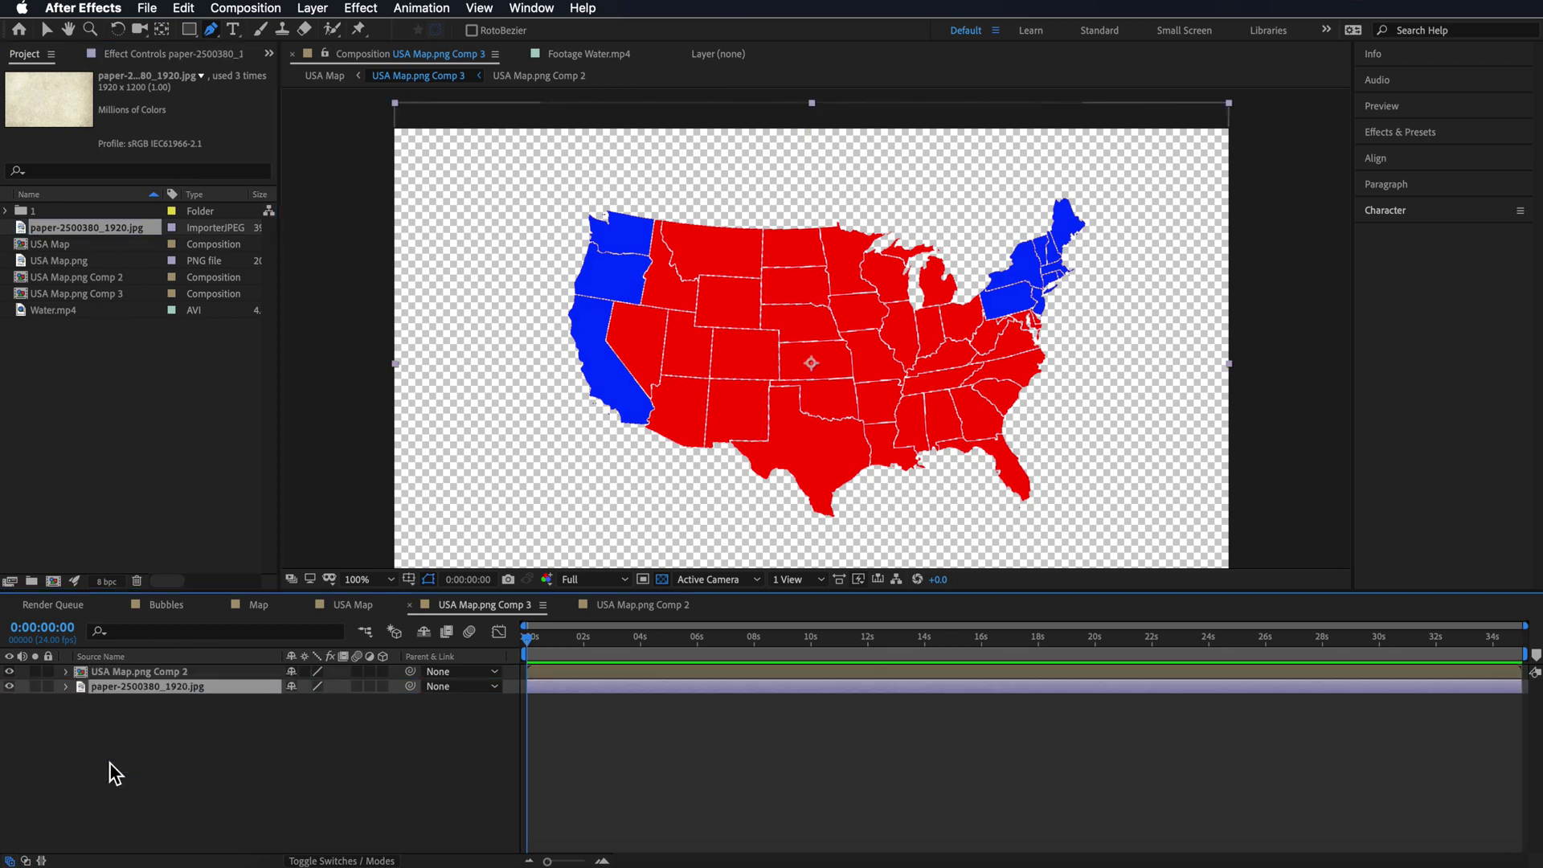
left_click(186, 739)
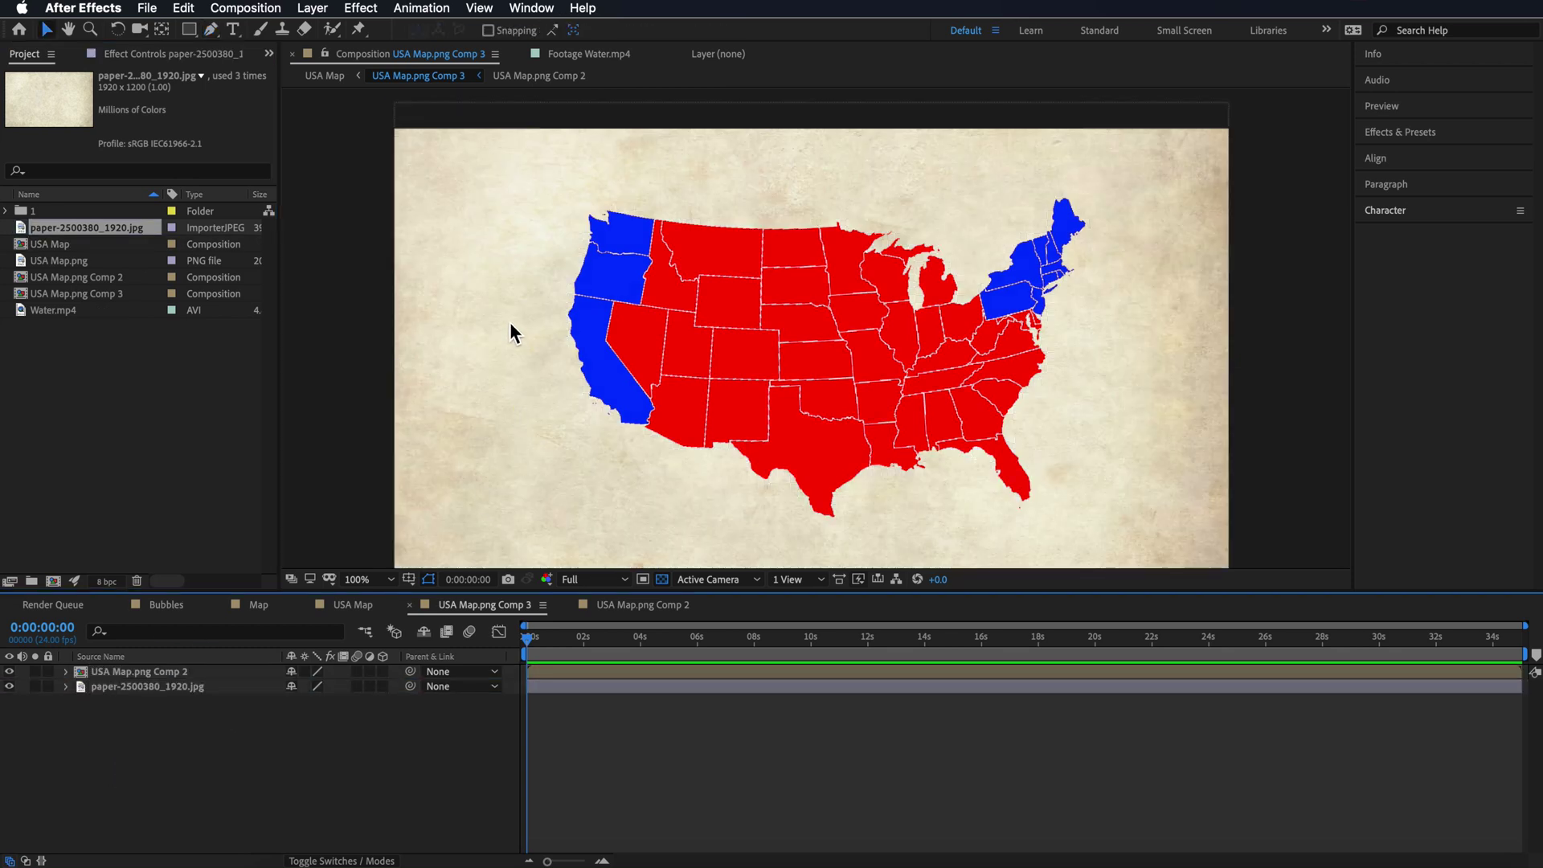
scroll(500, 311, "down", 2)
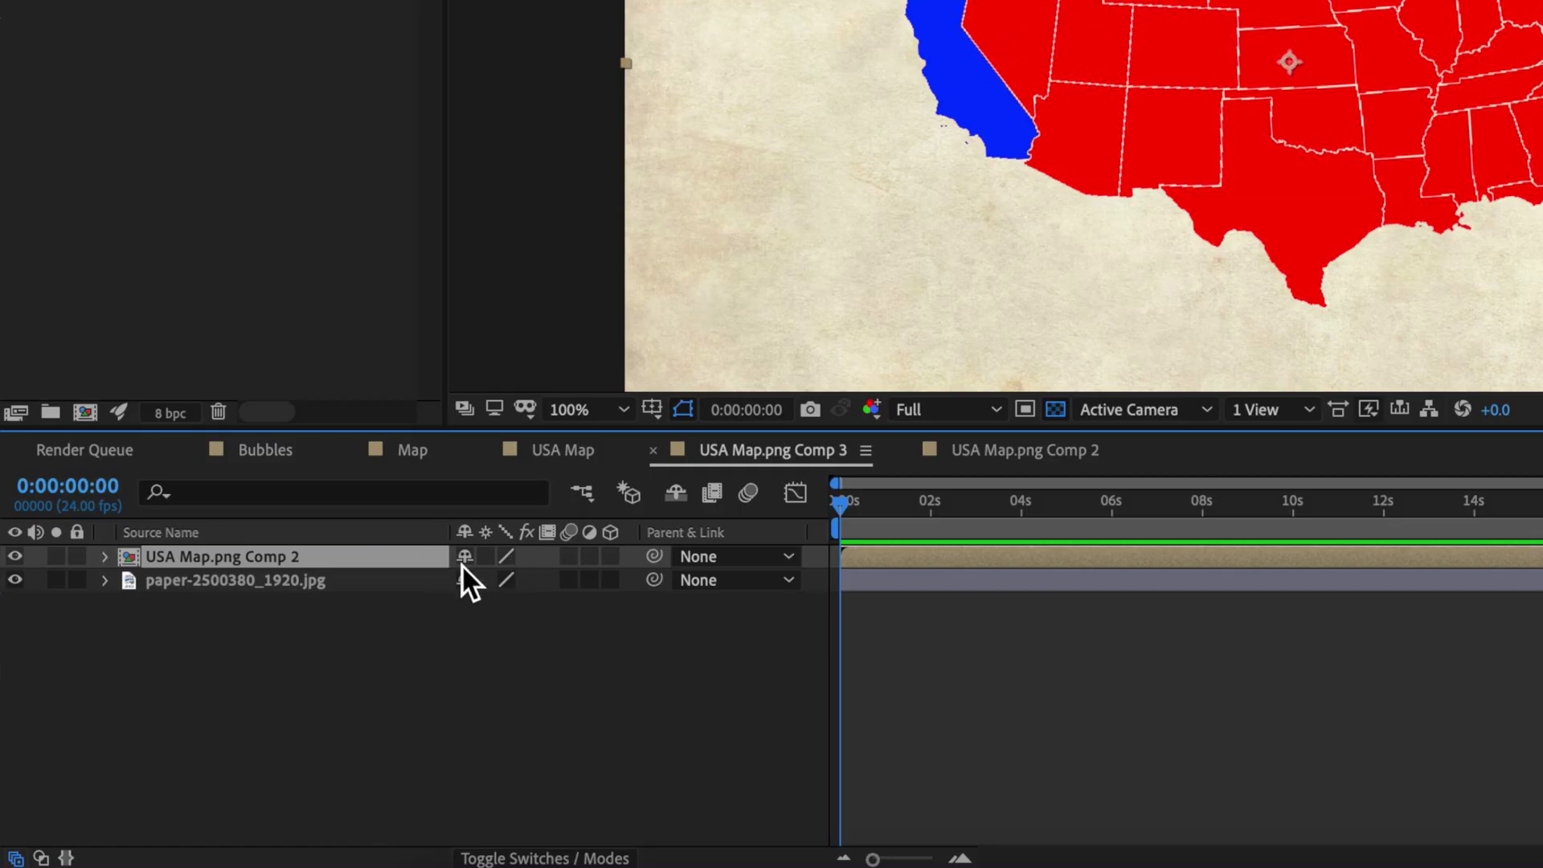
Step: Set the USA Map.png Comp 2 layer's blending mode to Overlay and duplicate the layer twice to strengthen the map colours
left_click(518, 859)
left_click(489, 558)
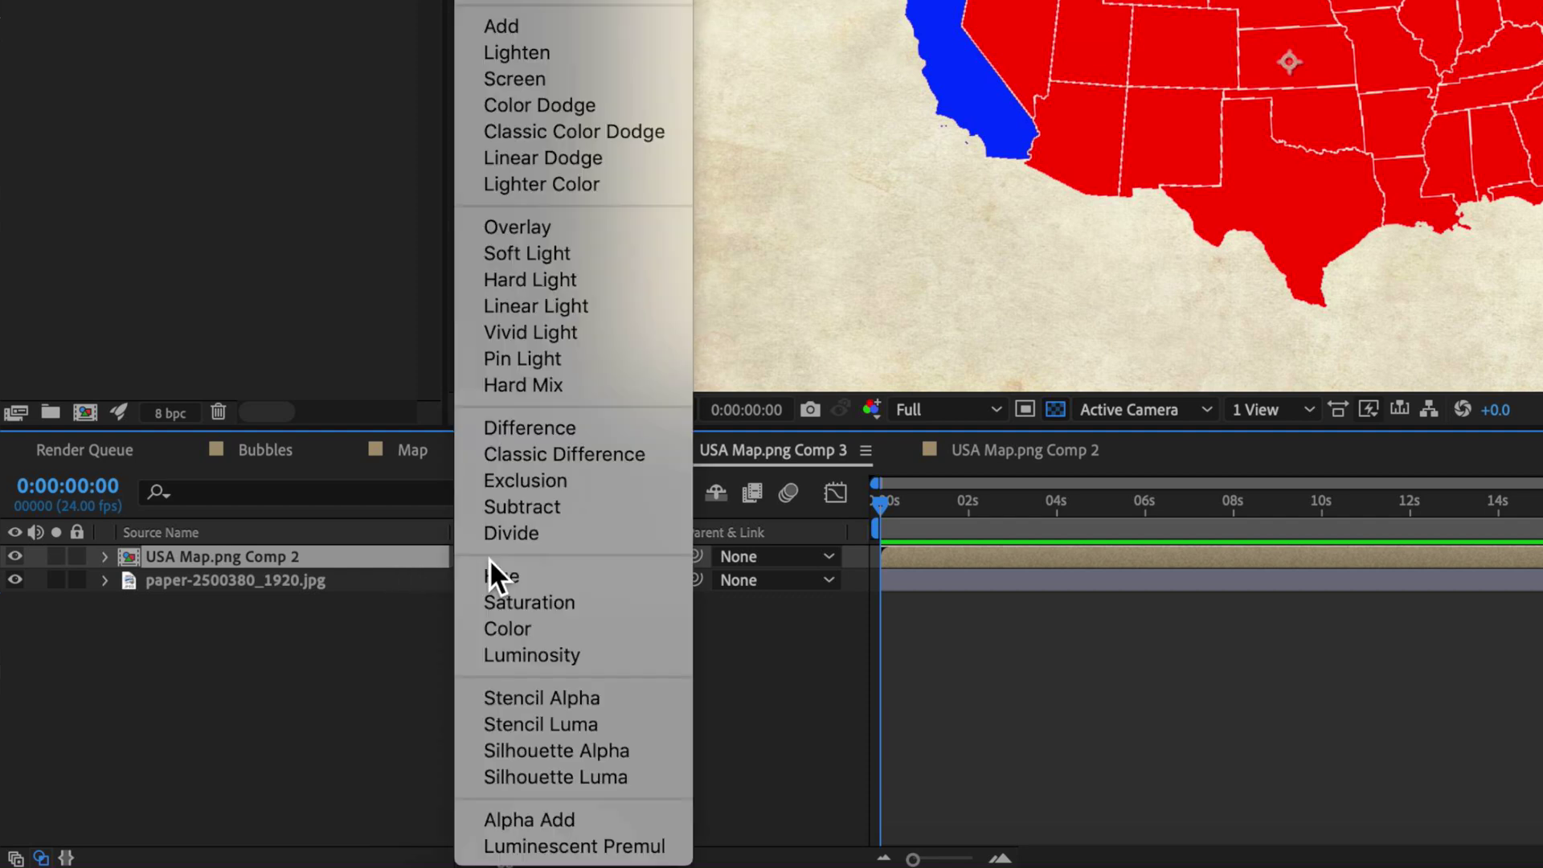
left_click(543, 232)
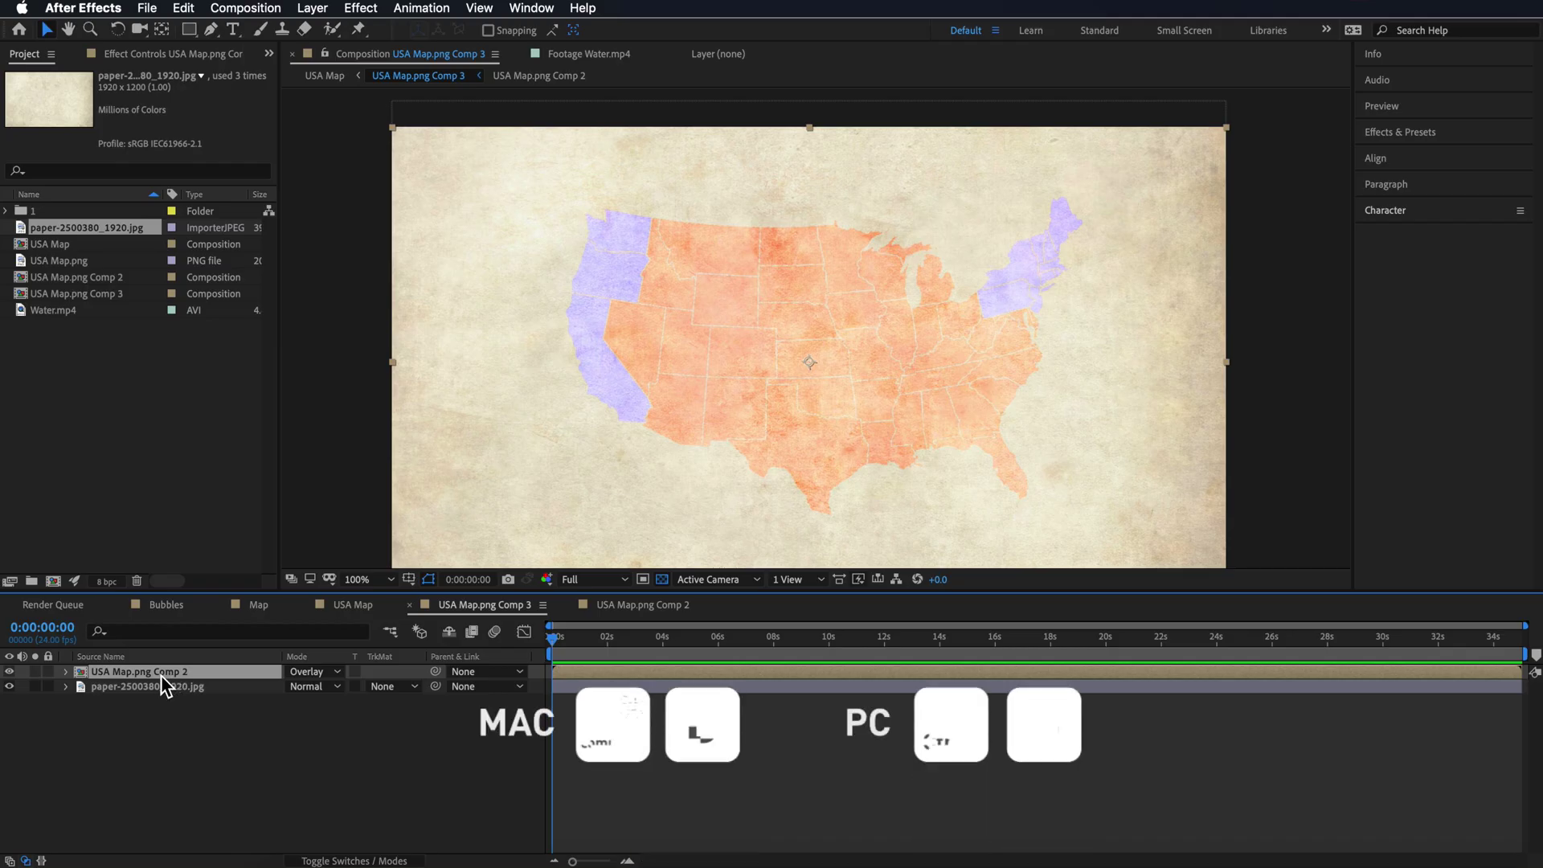
key("super+d")
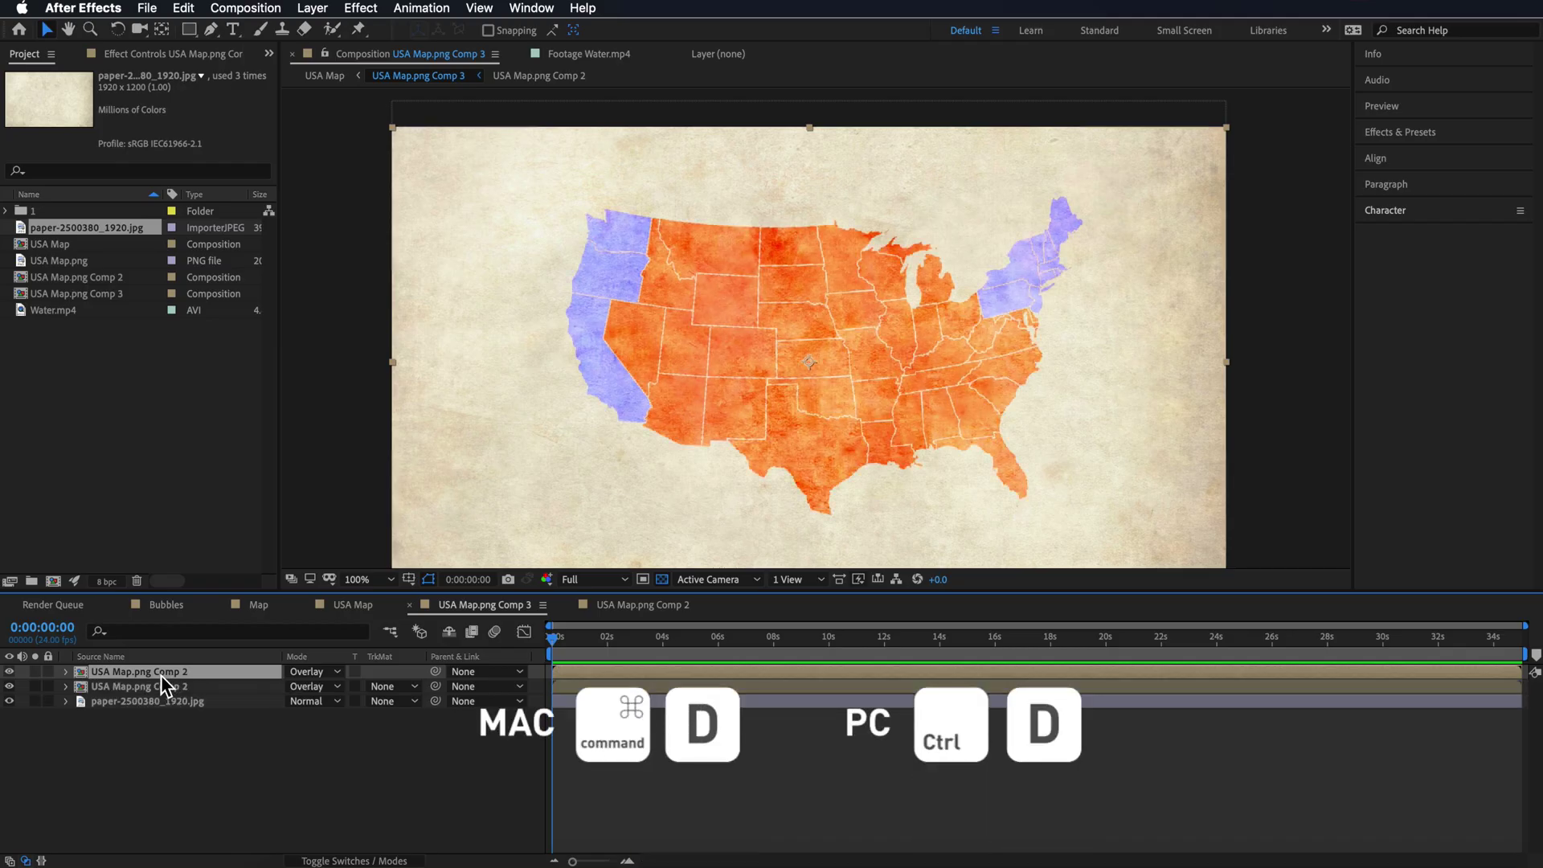
key("super+d")
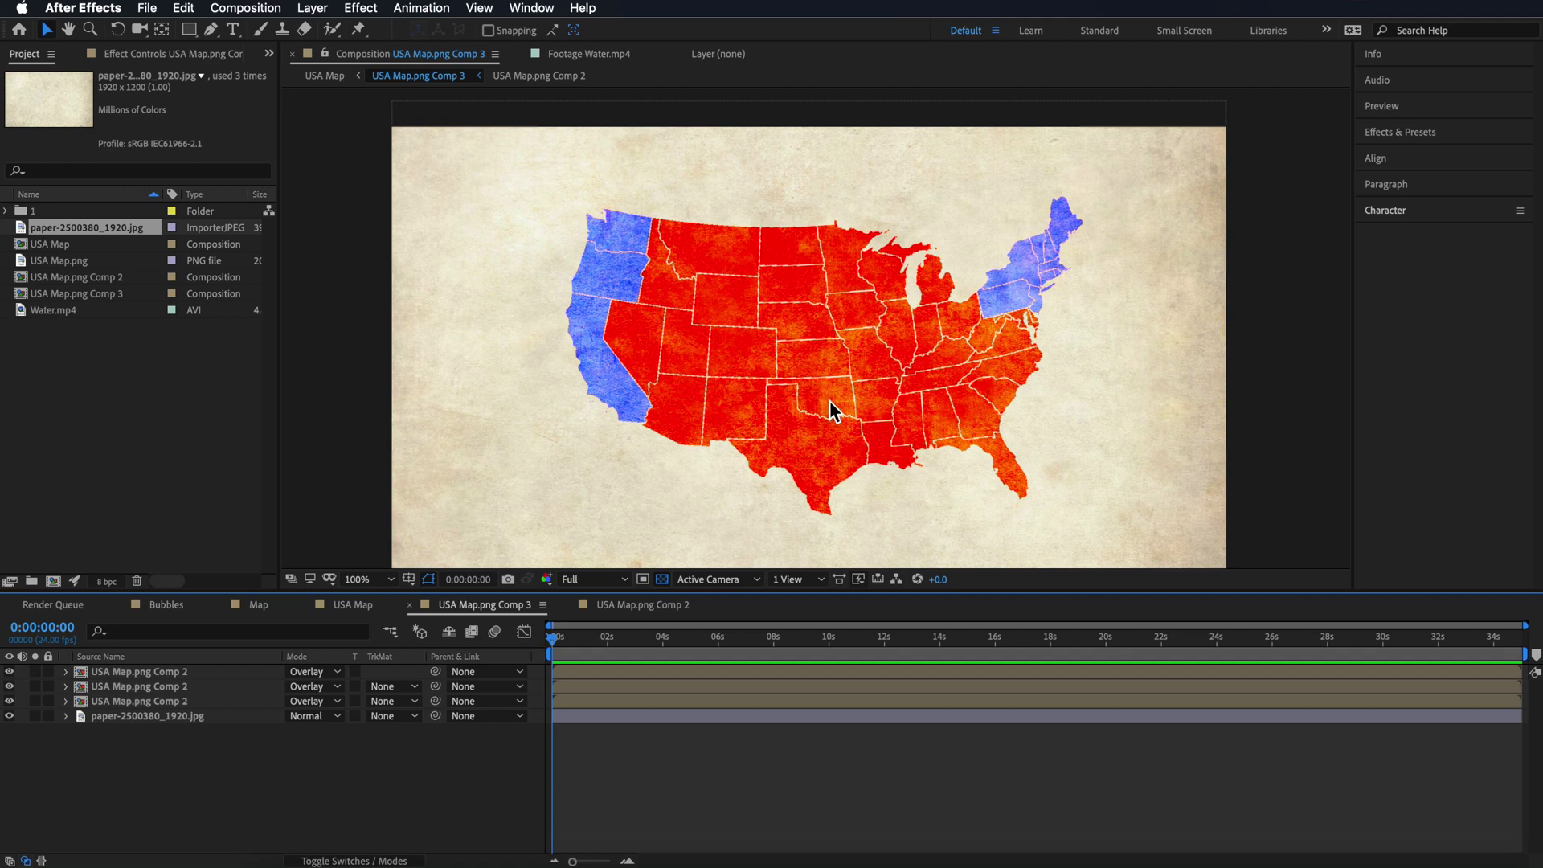
left_click(9, 672)
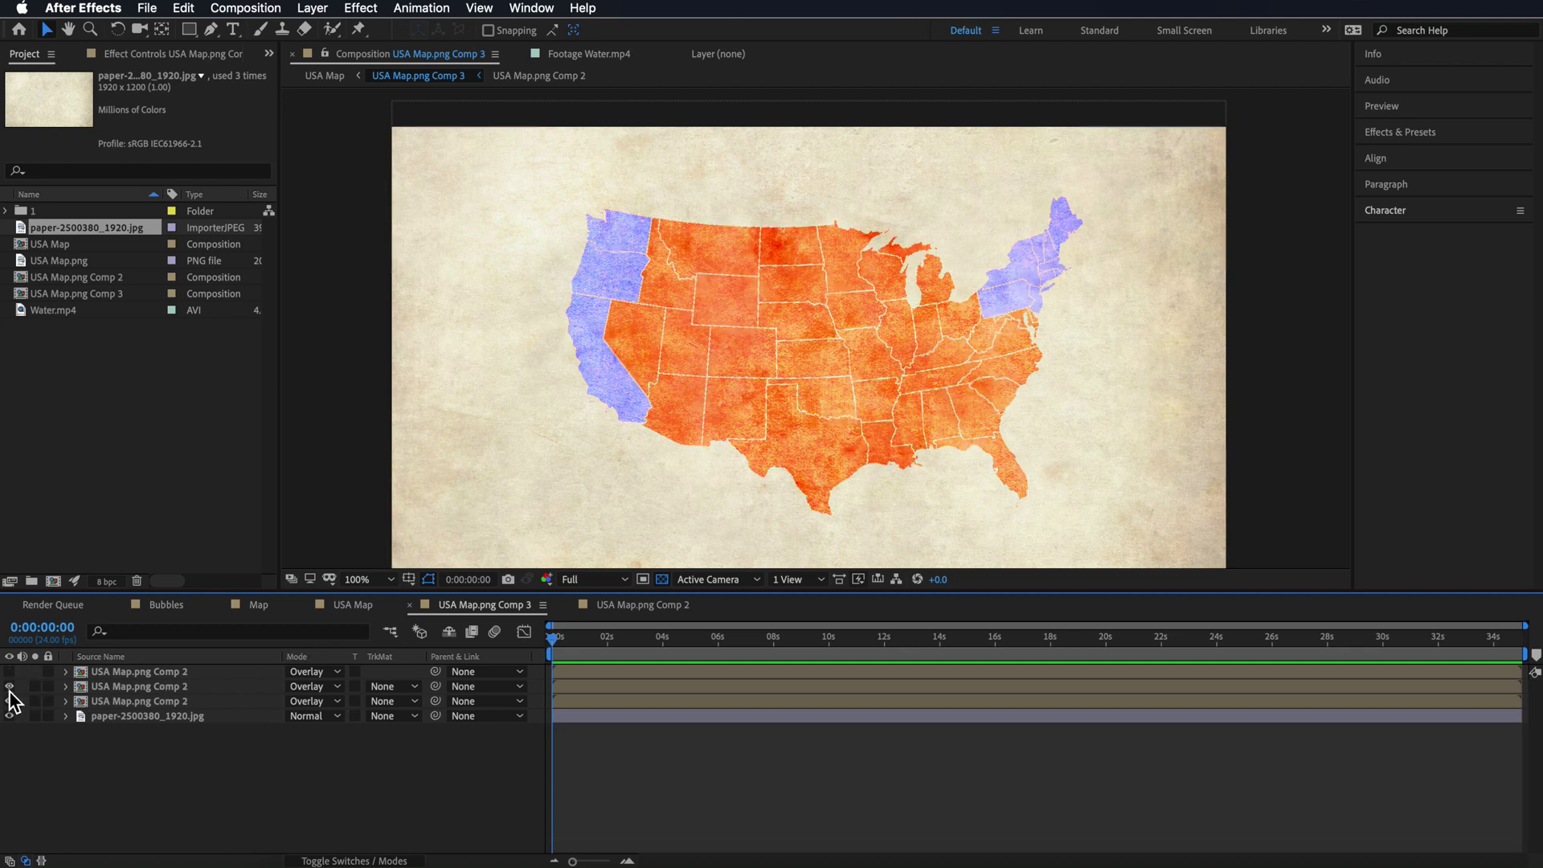
left_click(10, 686)
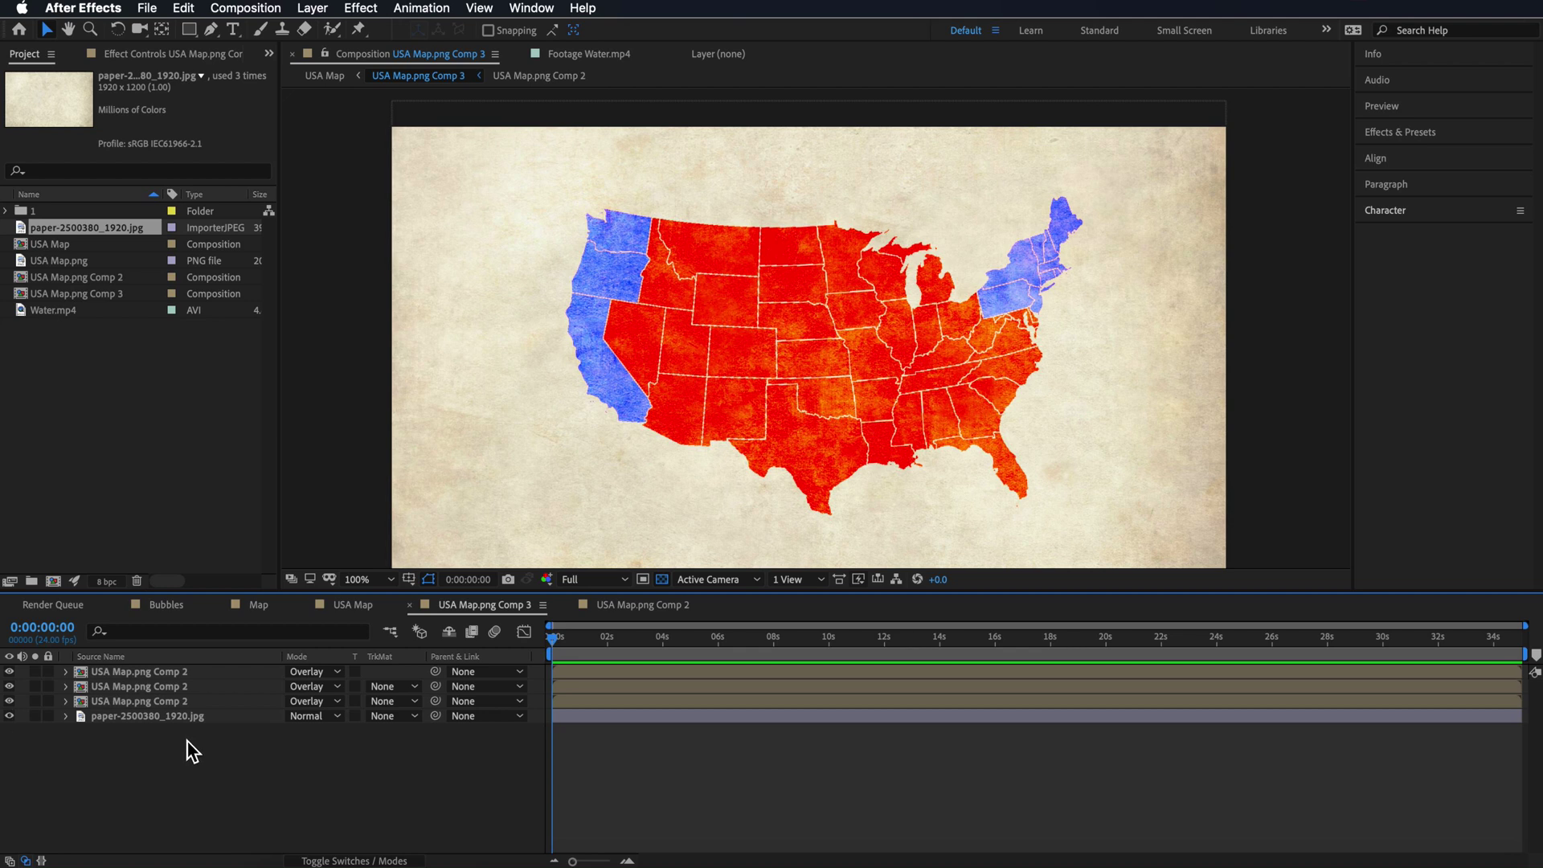
Step: Switch to the USA Map composition and place paper-2500380_1920.jpg beneath the USA Map.png Comp 3 layer
left_click(341, 603)
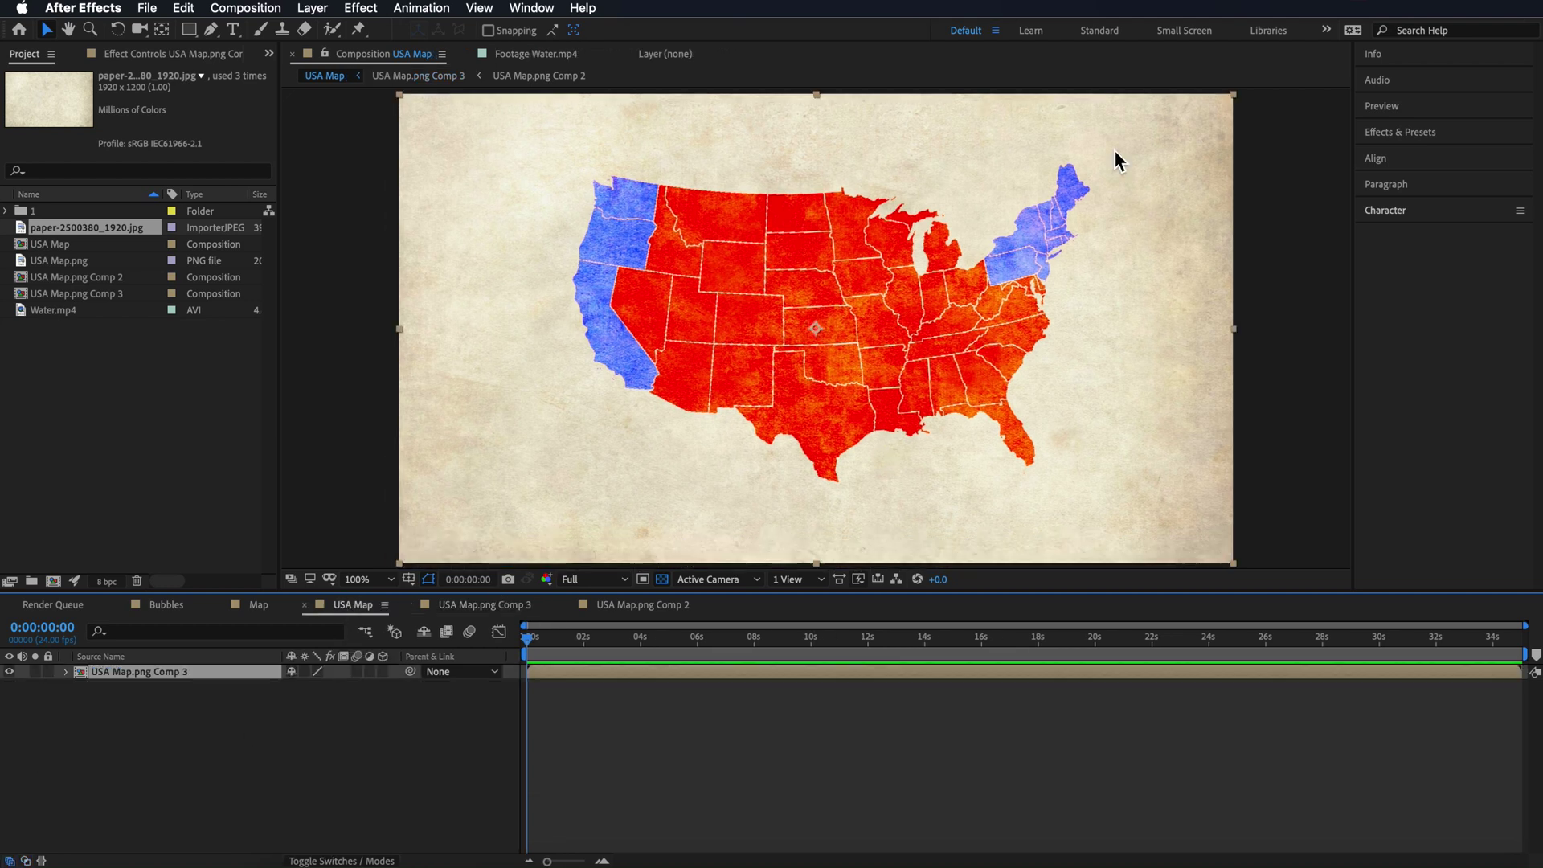
left_click(183, 756)
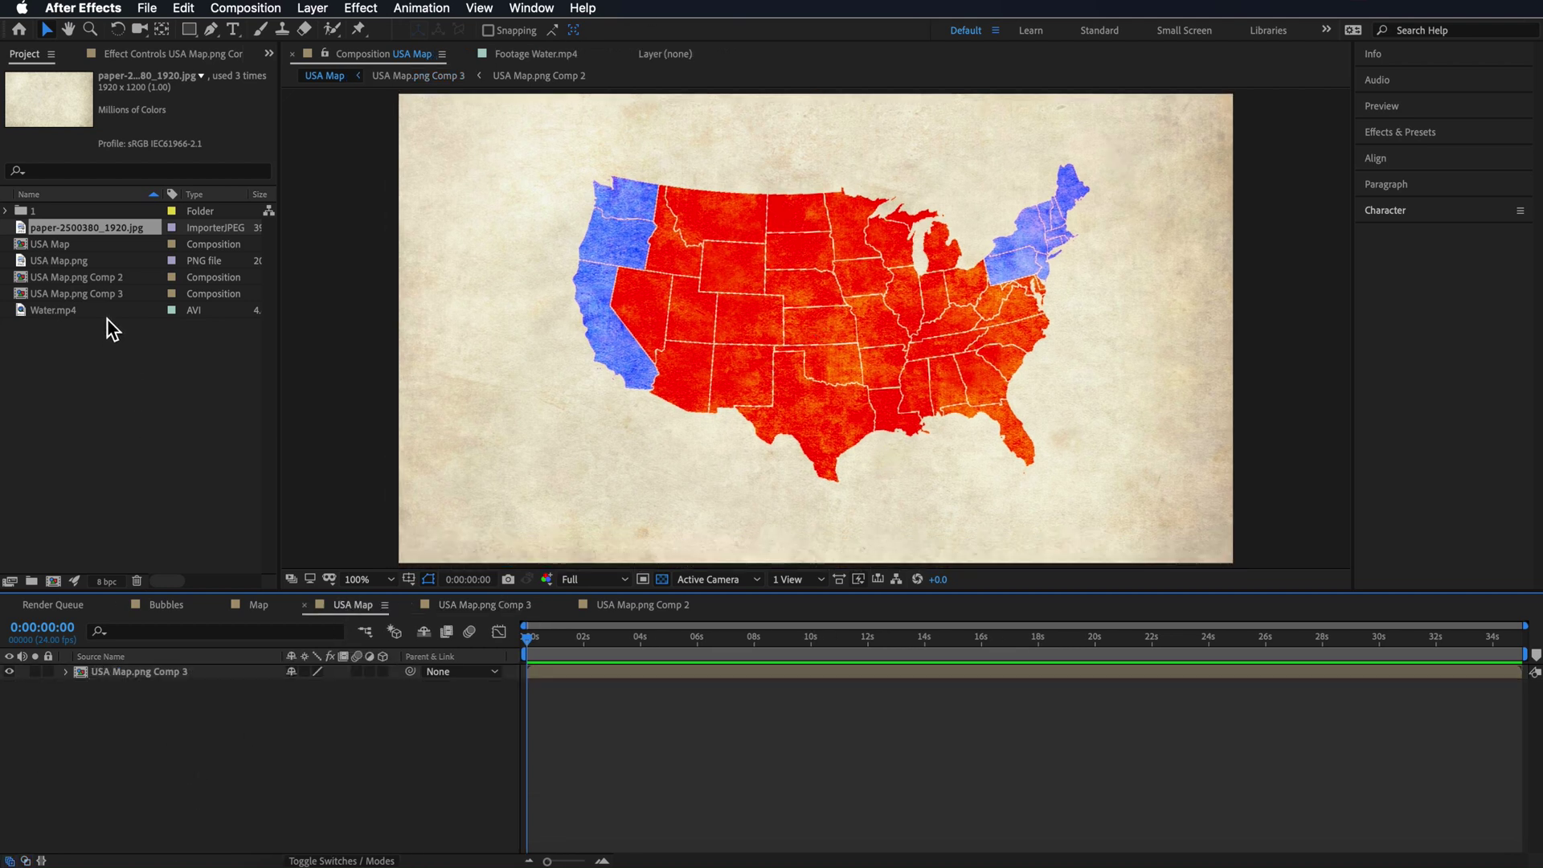
left_click_drag(80, 229, 157, 784)
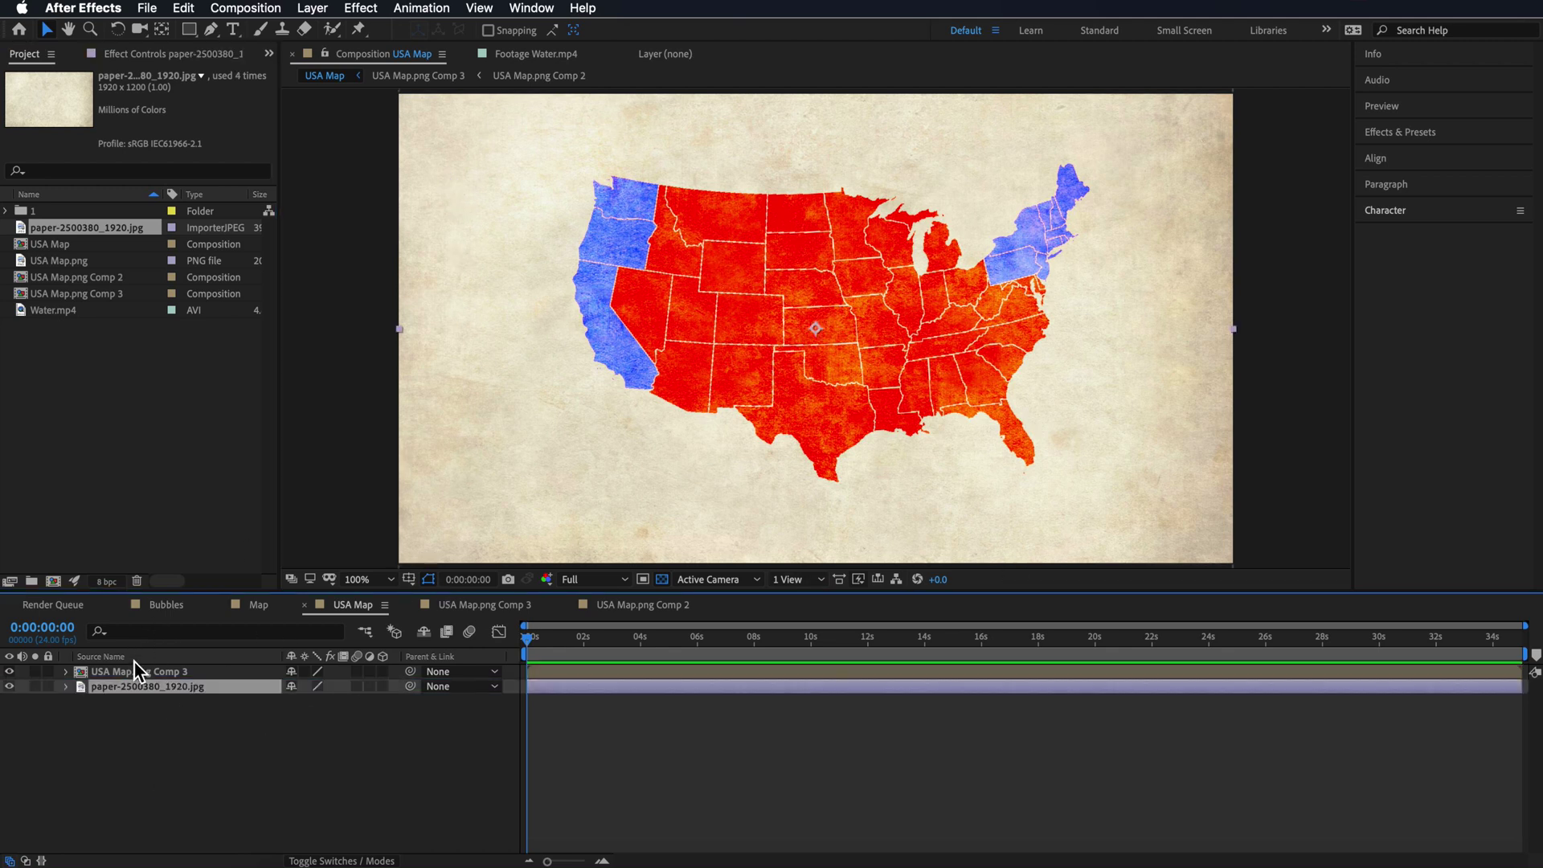
Step: Preview the Water.mp4 footage and add it to the USA Map composition above the USA Map.png Comp 3 layer
left_click(61, 310)
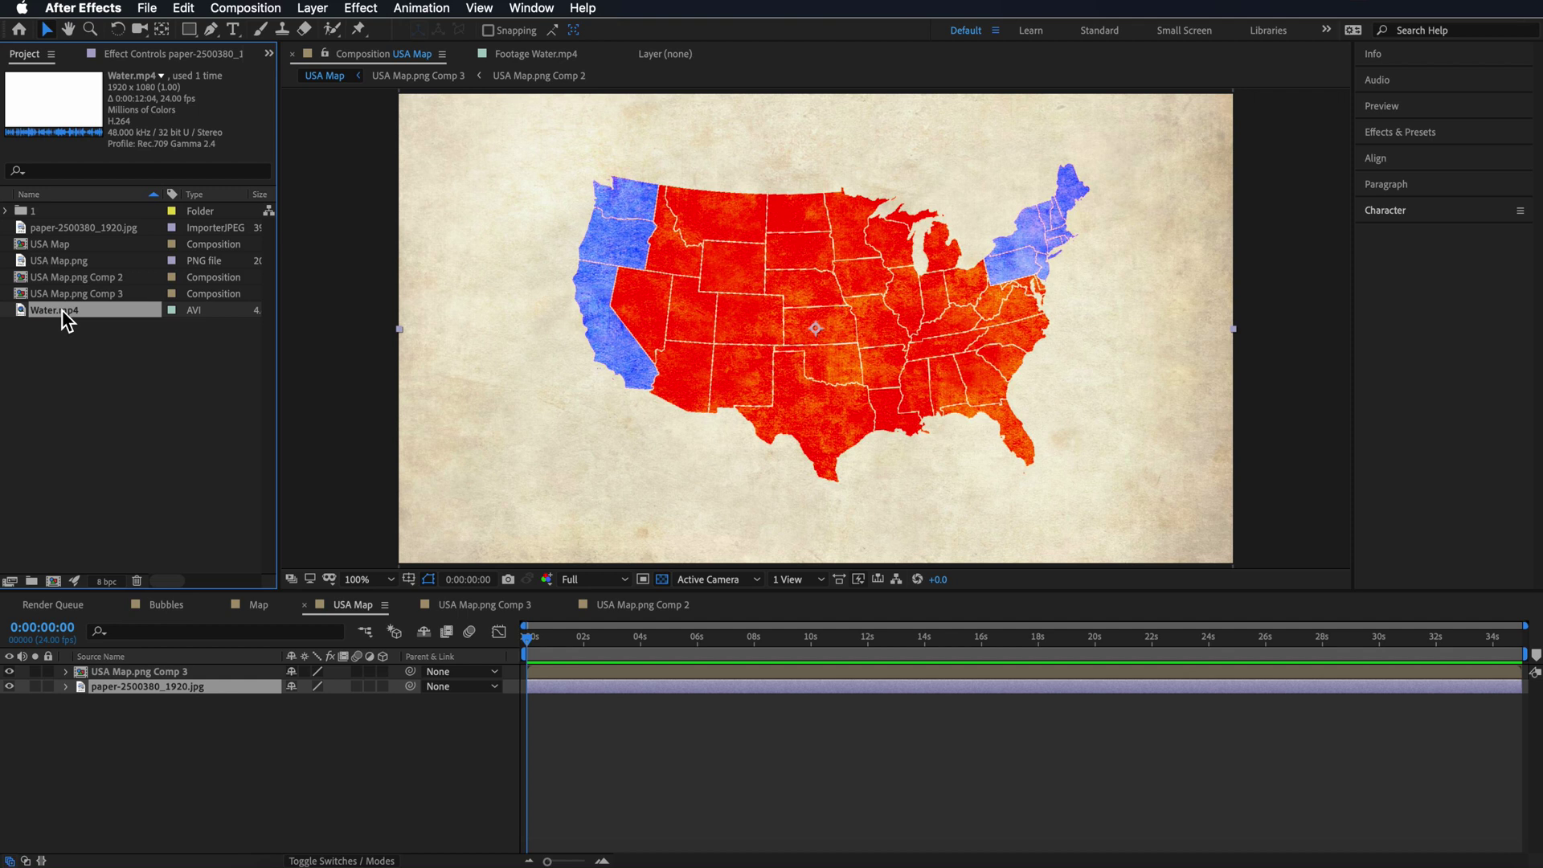
double_click(60, 314)
left_click_drag(413, 543, 722, 546)
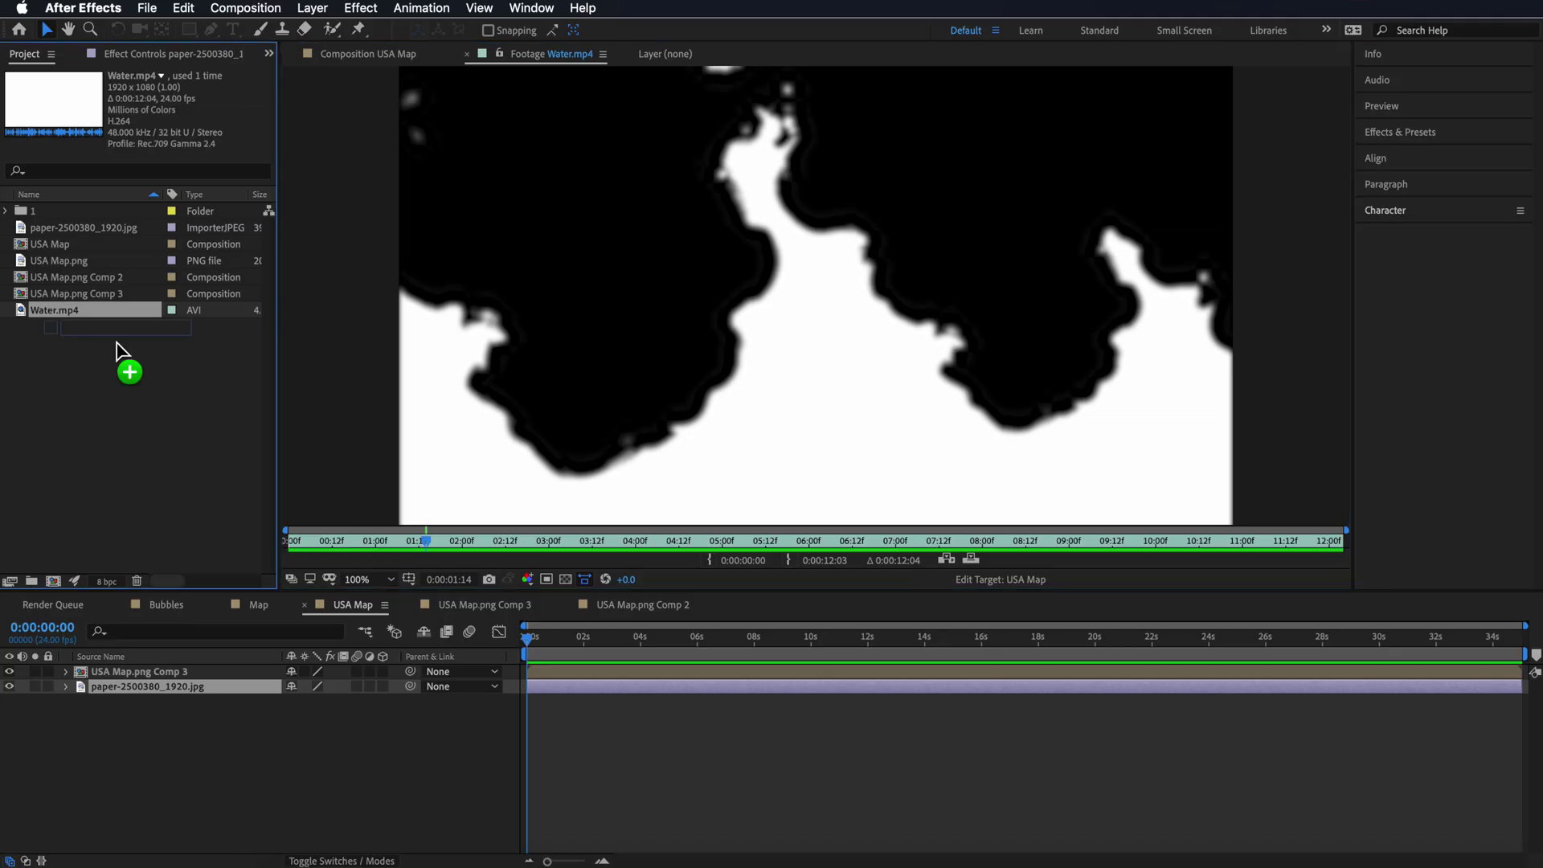
left_click_drag(113, 341, 129, 675)
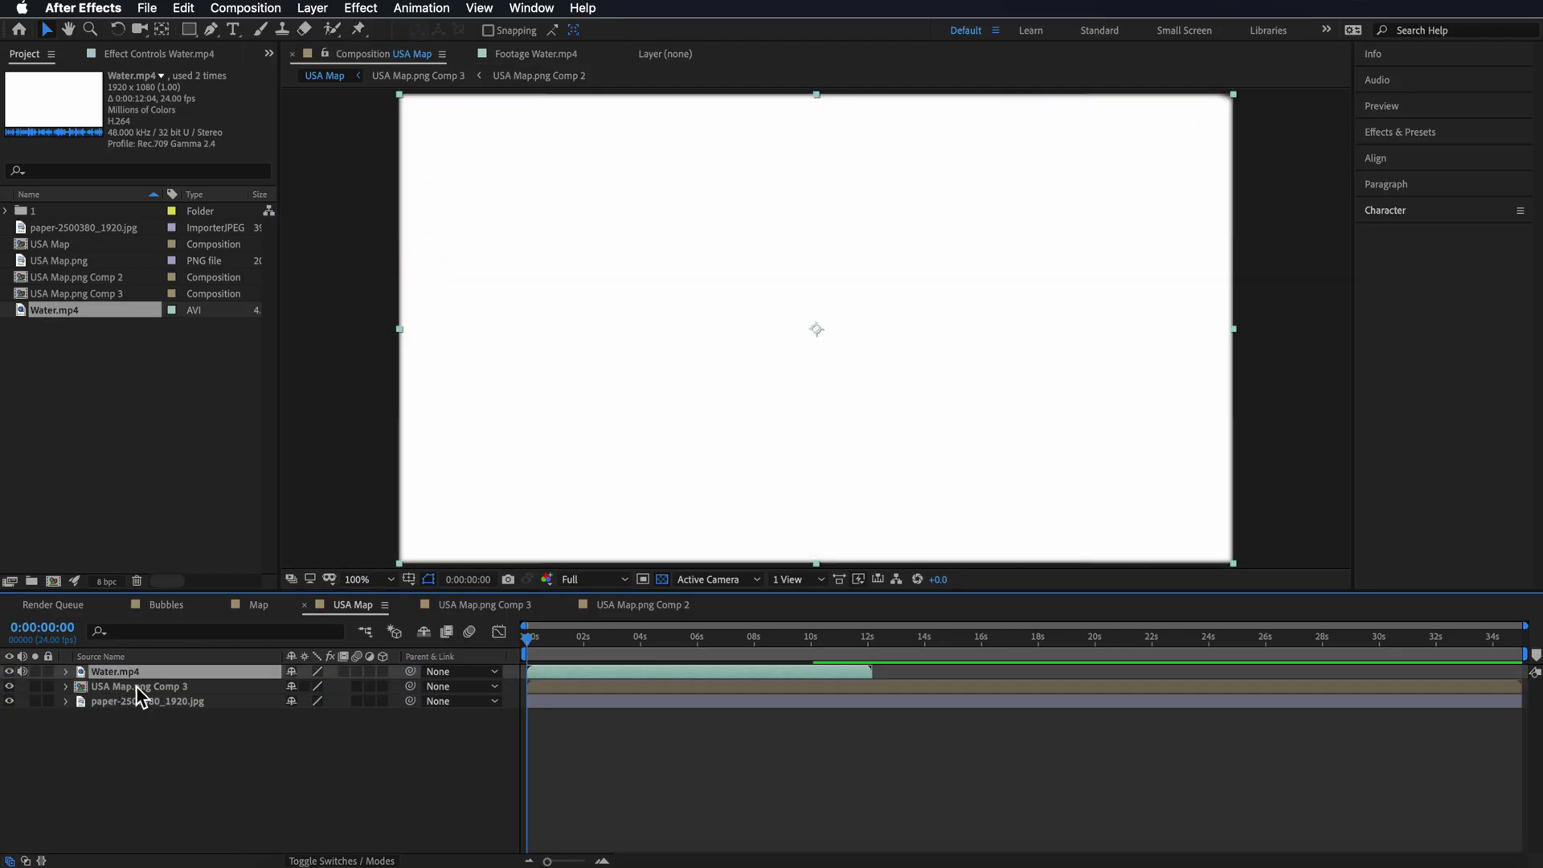
Step: Set the USA Map.png Comp 3 layer's track matte to Luma Inverted Matte "Water.mp4" and preview the reveal
left_click(133, 688)
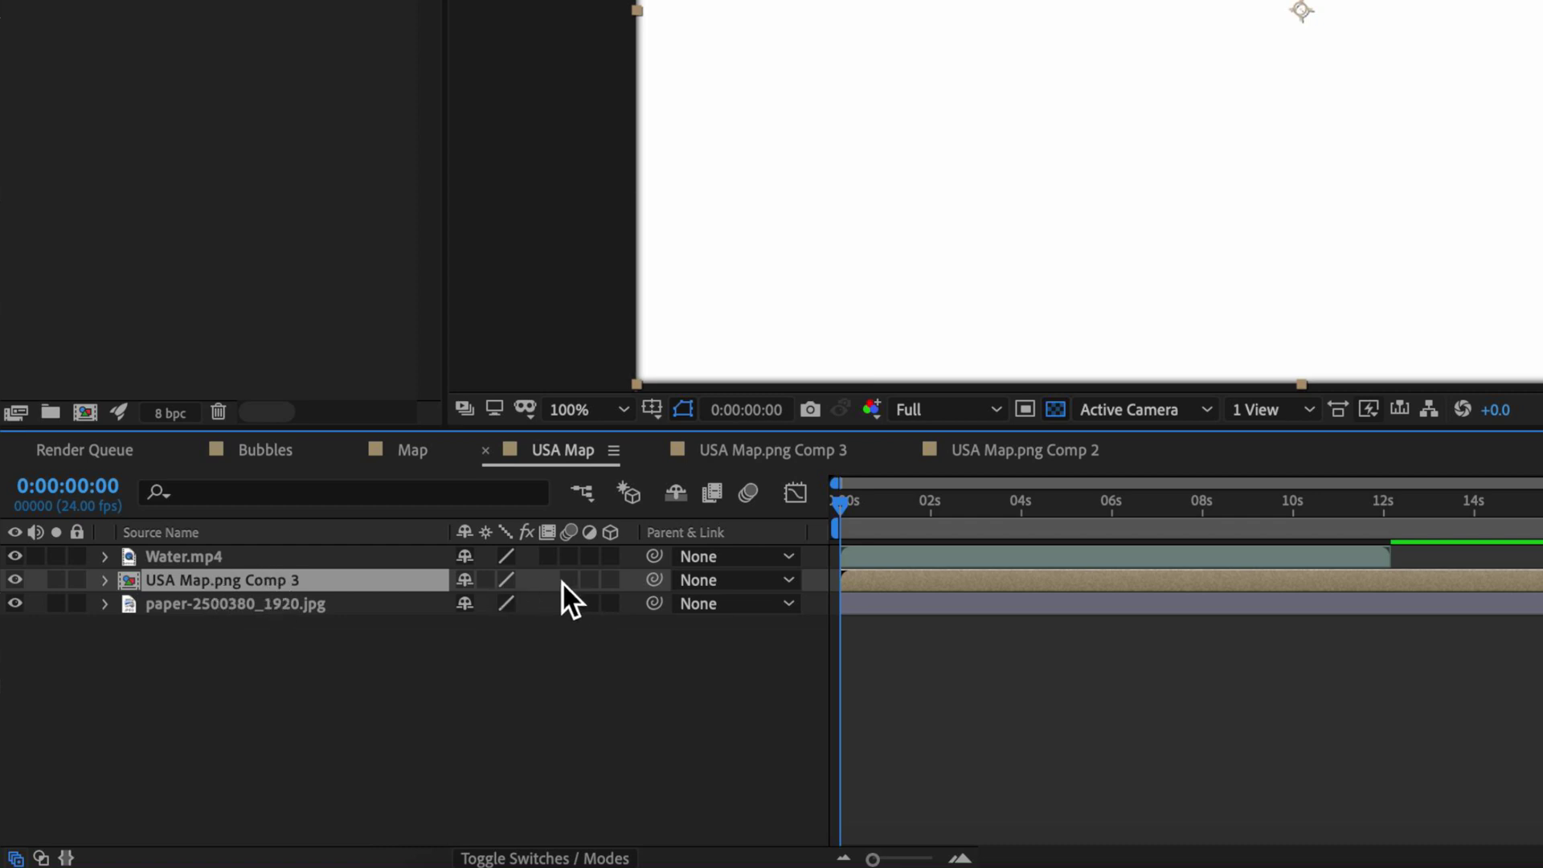
left_click(529, 858)
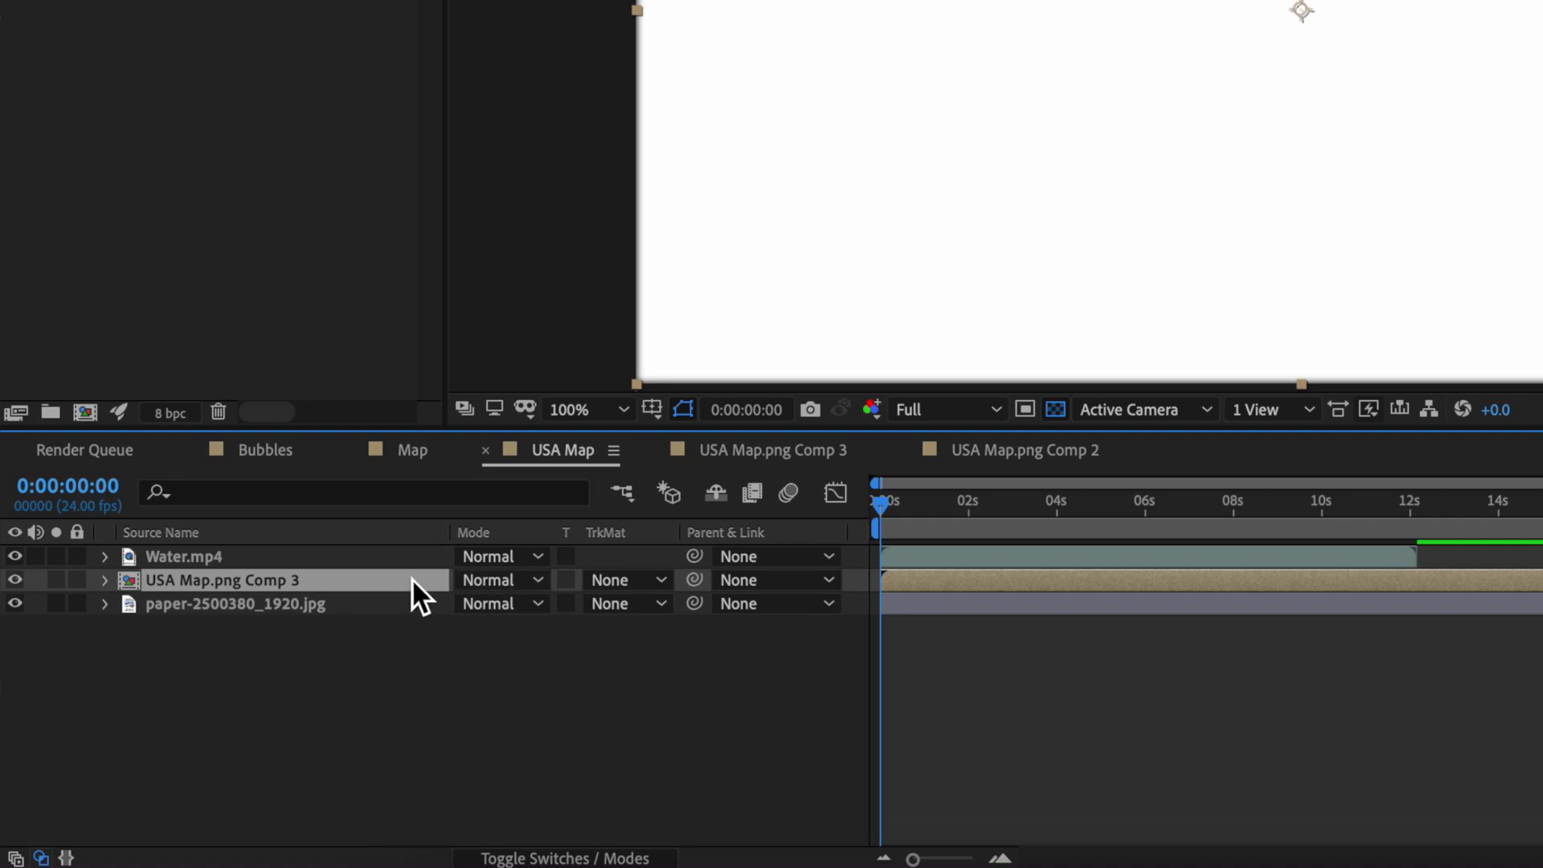
left_click(622, 581)
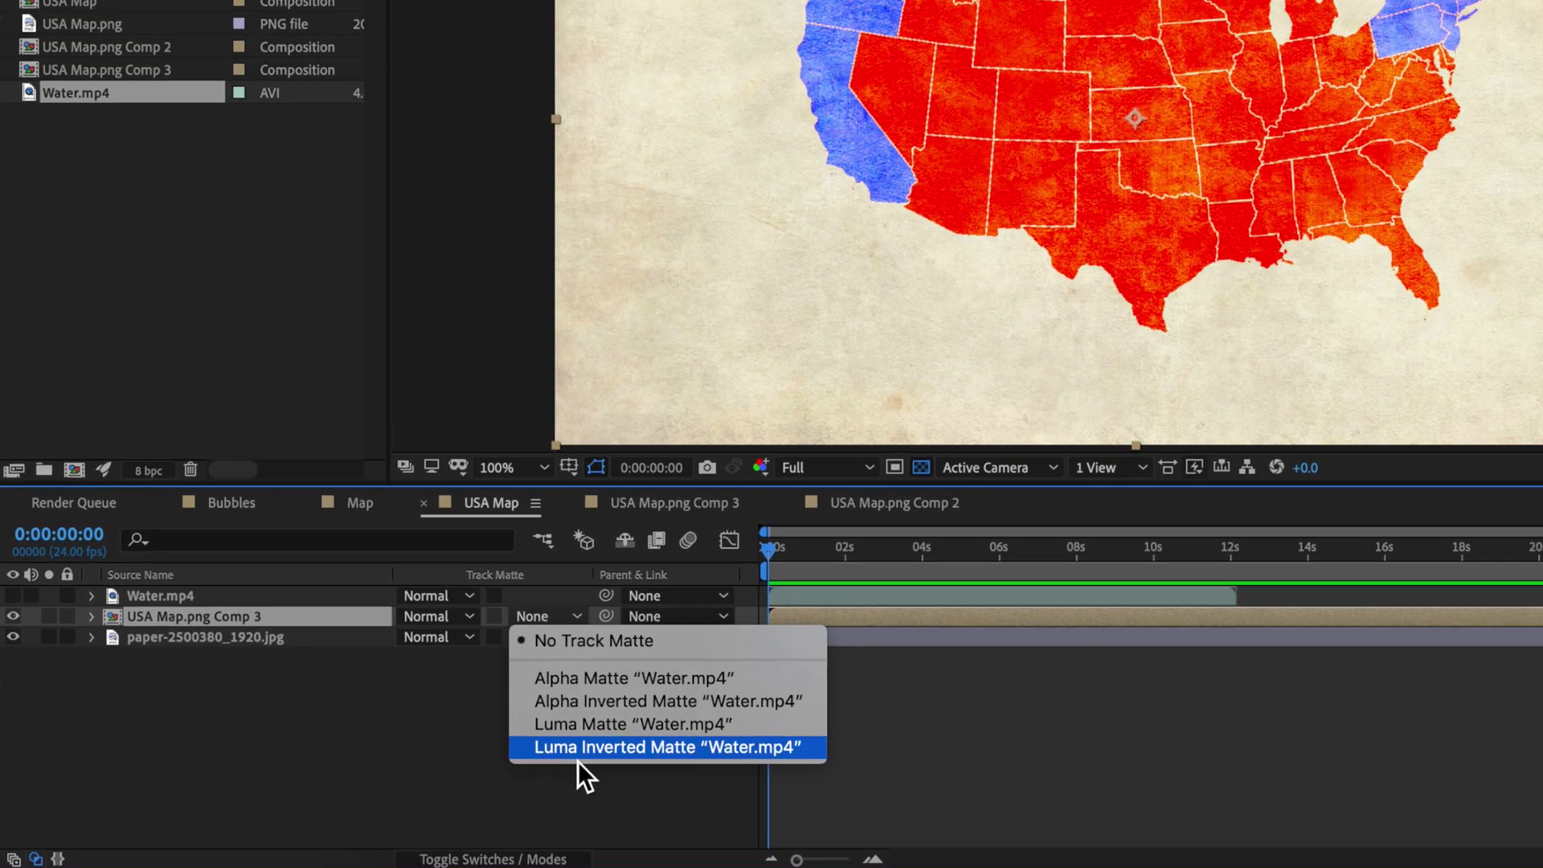
left_click(828, 726)
left_click_drag(590, 629, 483, 673)
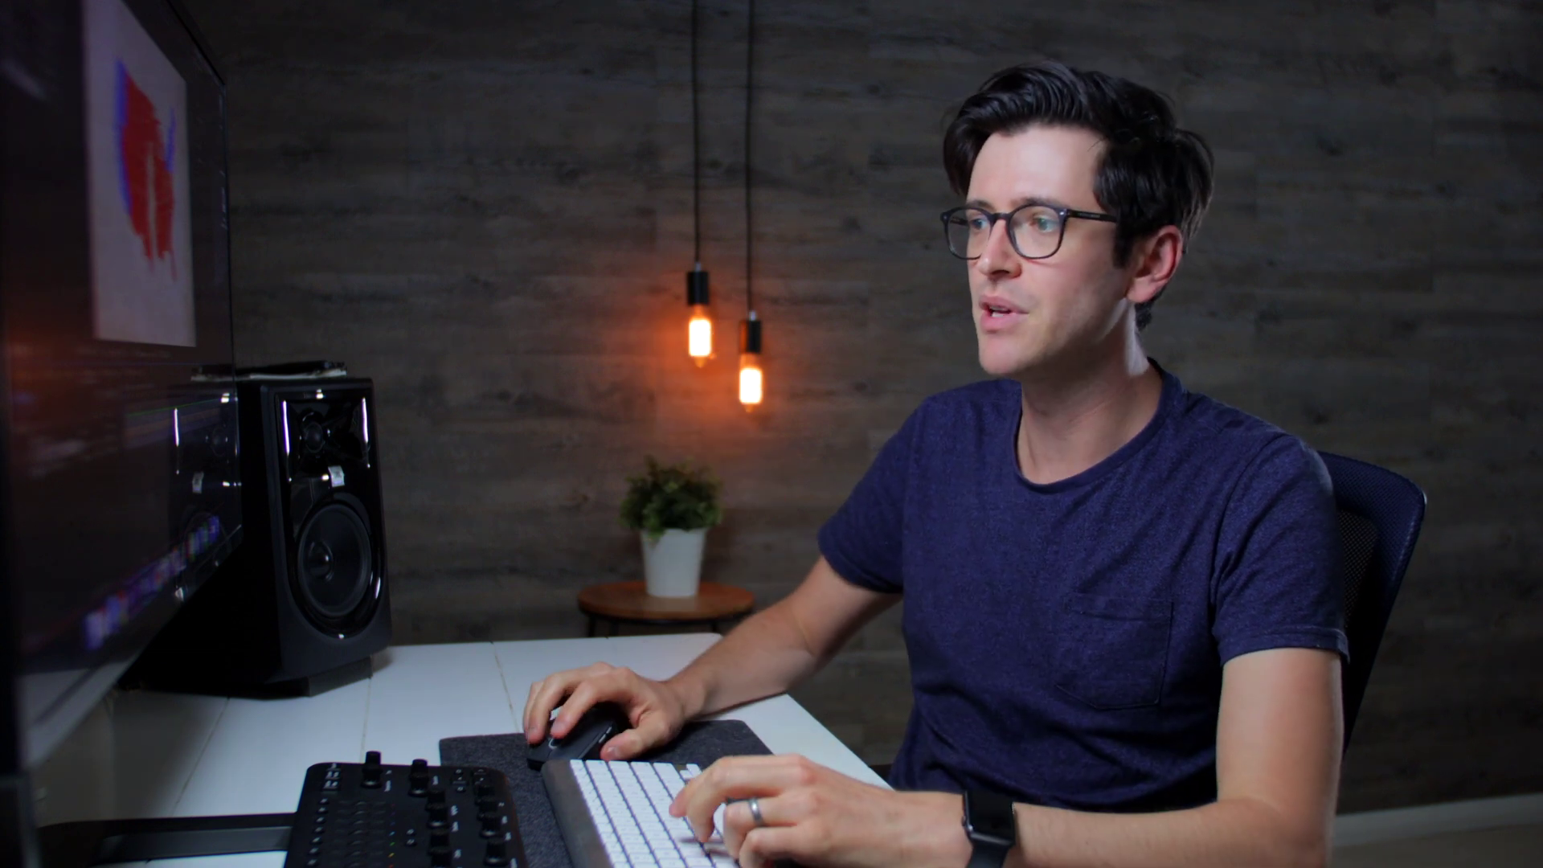
key("space")
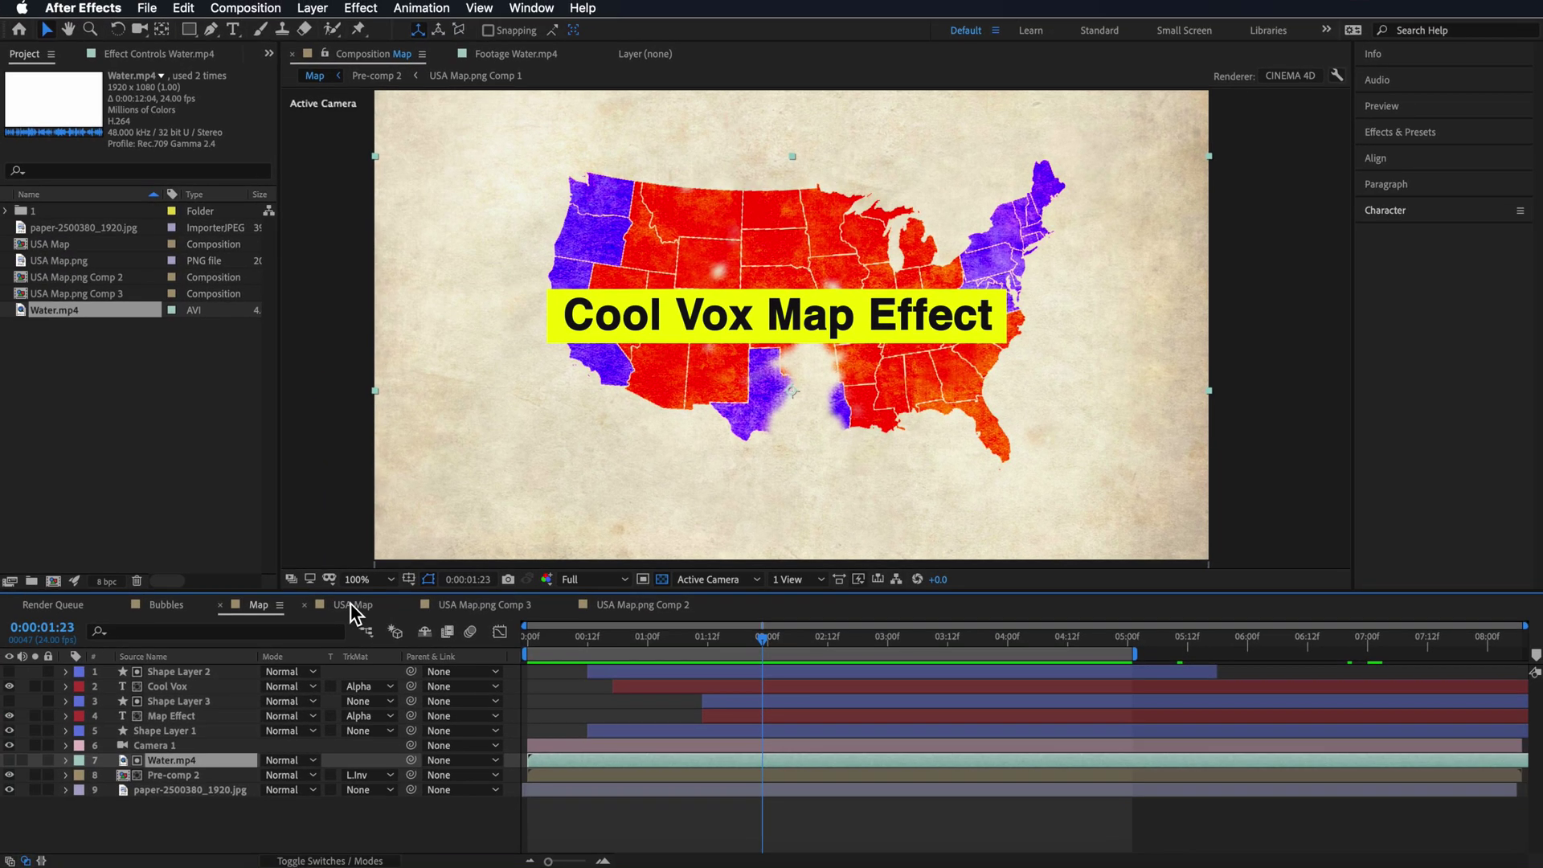
Step: In the USA Map composition, create a text layer reading "Cool Vox Map Effect"
left_click(352, 609)
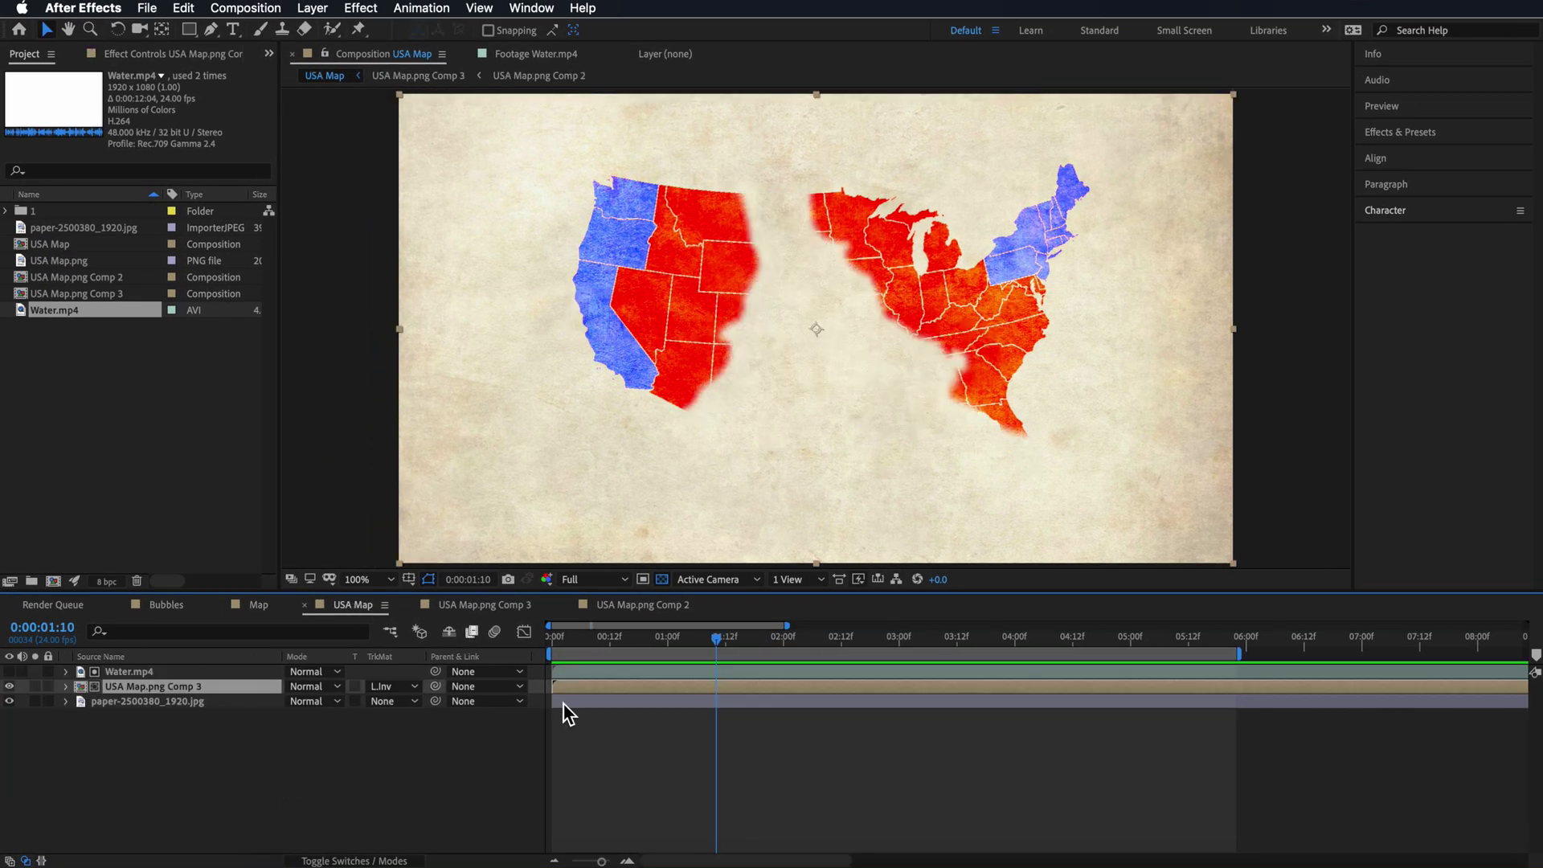
right_click(166, 724)
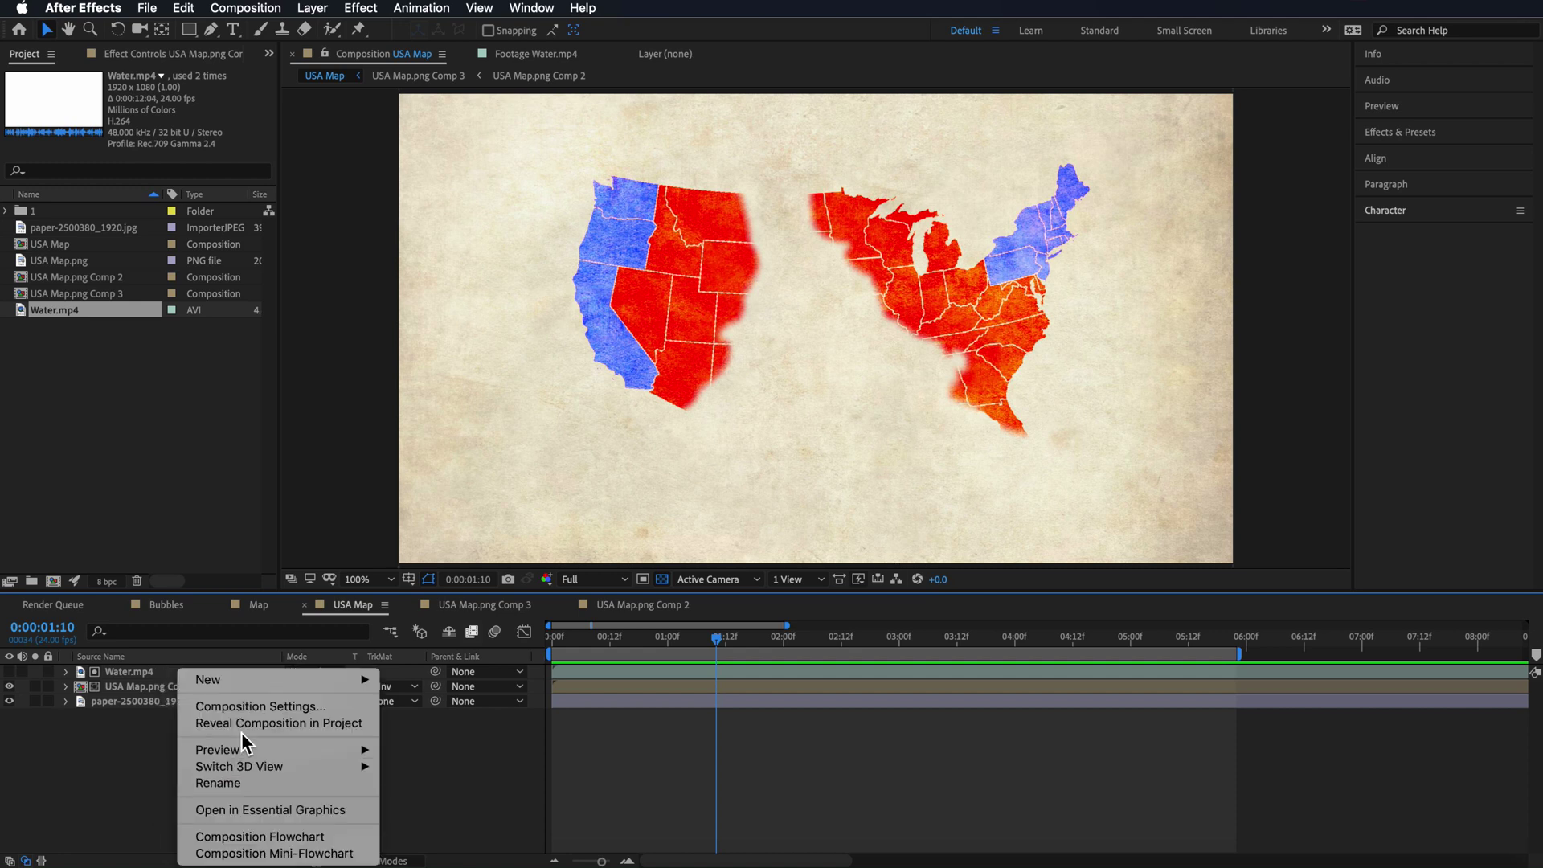
left_click(418, 706)
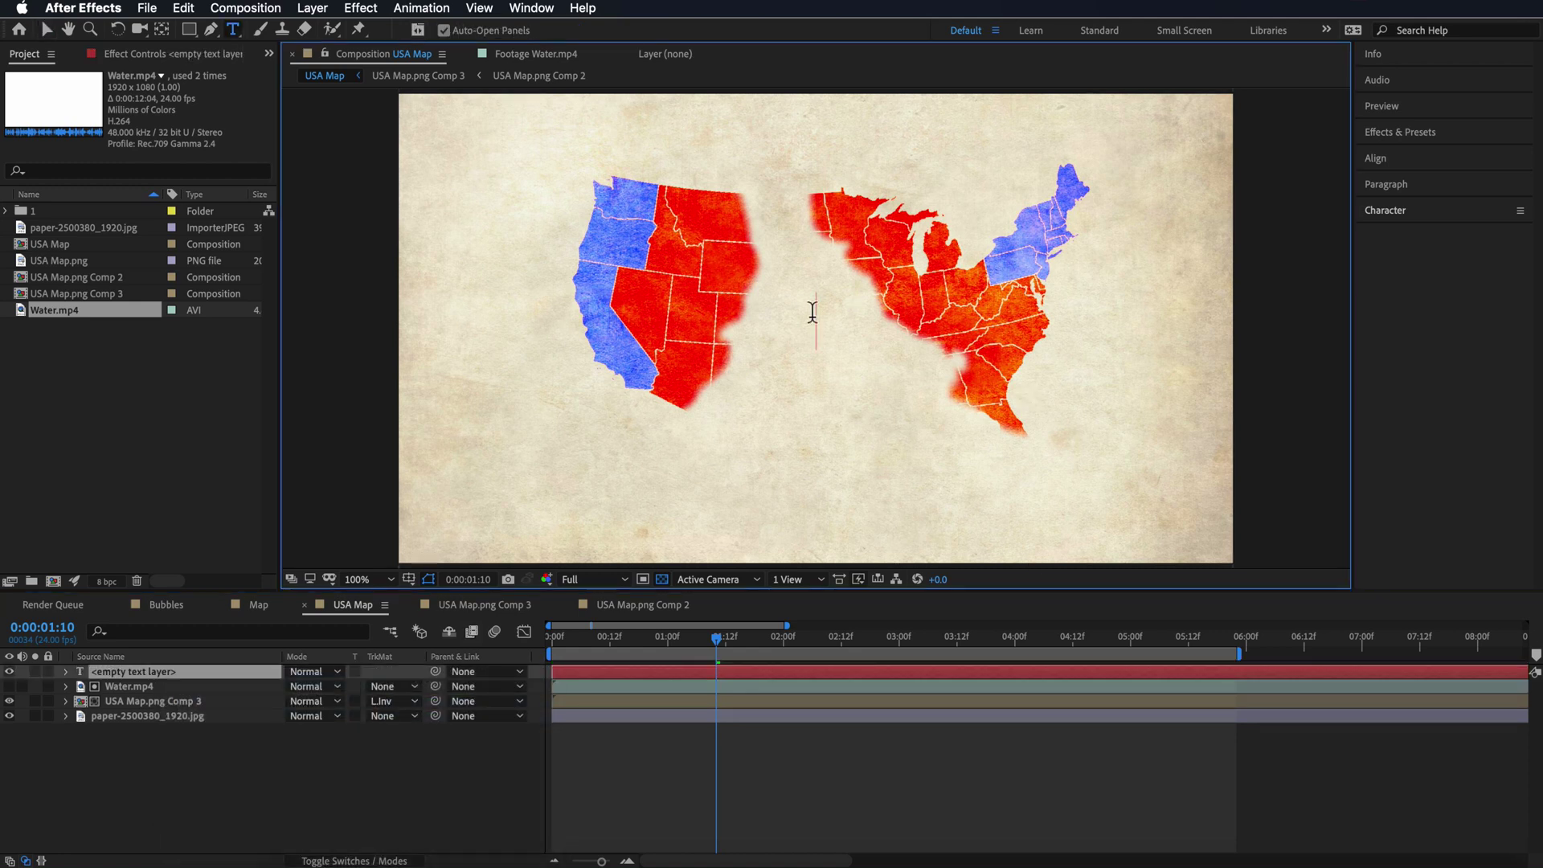
type("Cool Vox Map Effect")
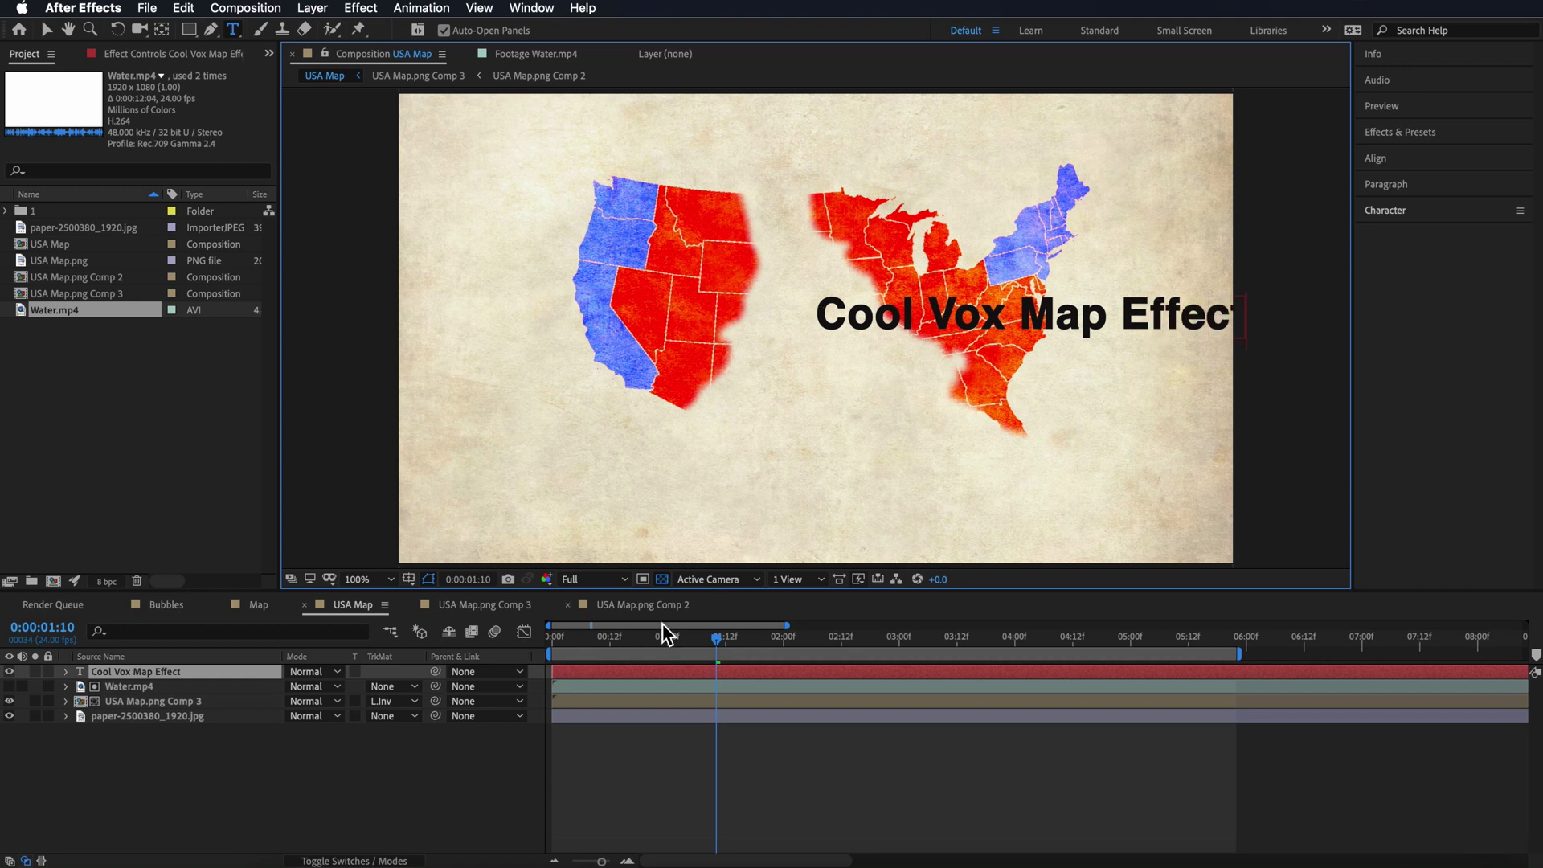
Step: Position the title text horizontally centred across the middle of the map and display its character settings
left_click(715, 758)
key("v")
left_click_drag(968, 304, 750, 335)
key("Return")
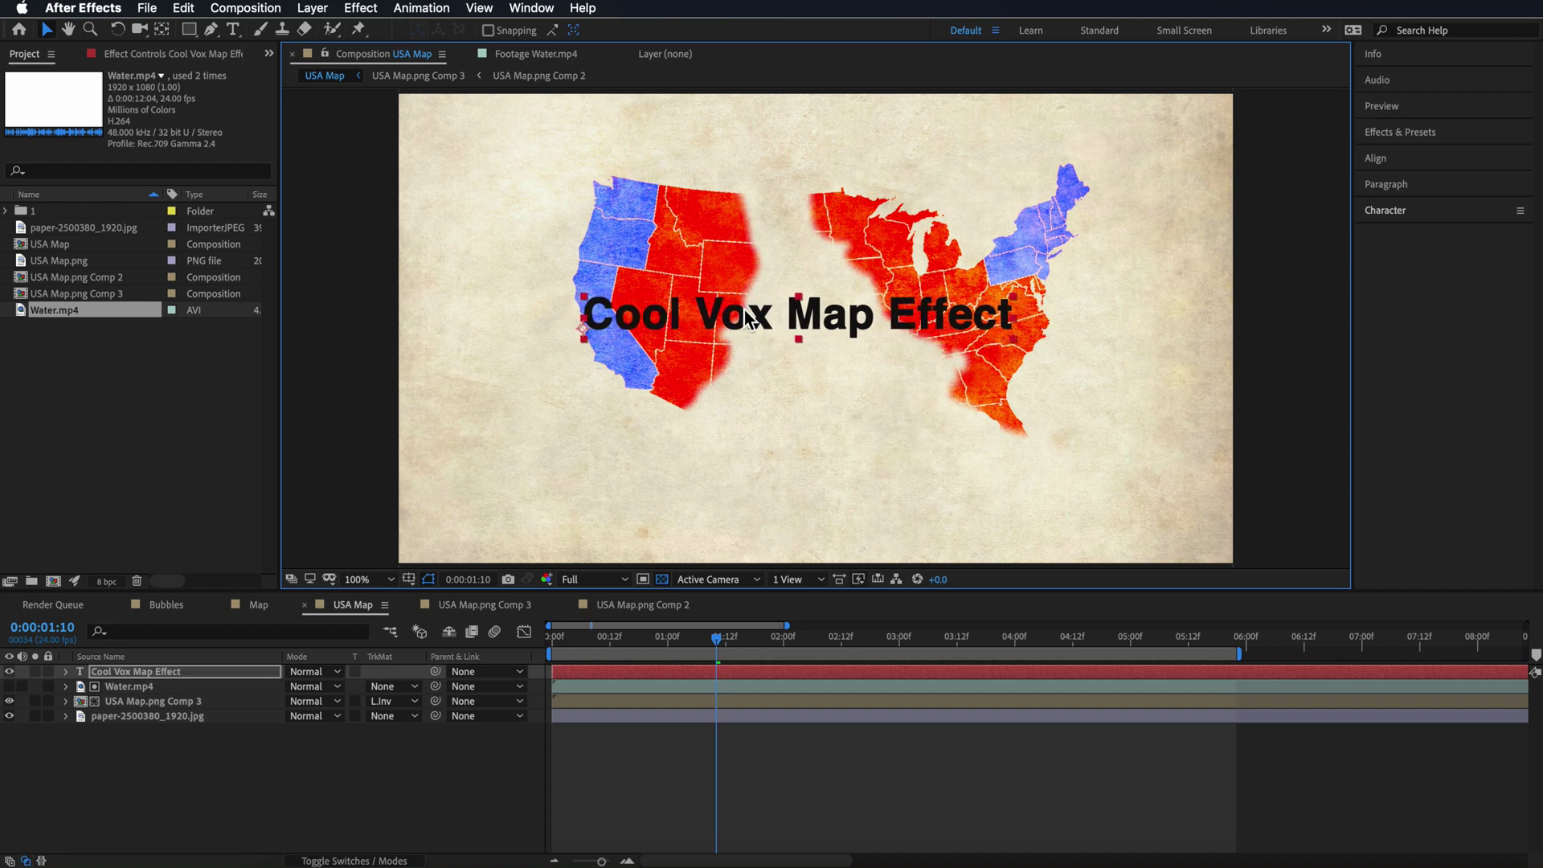
left_click(1431, 216)
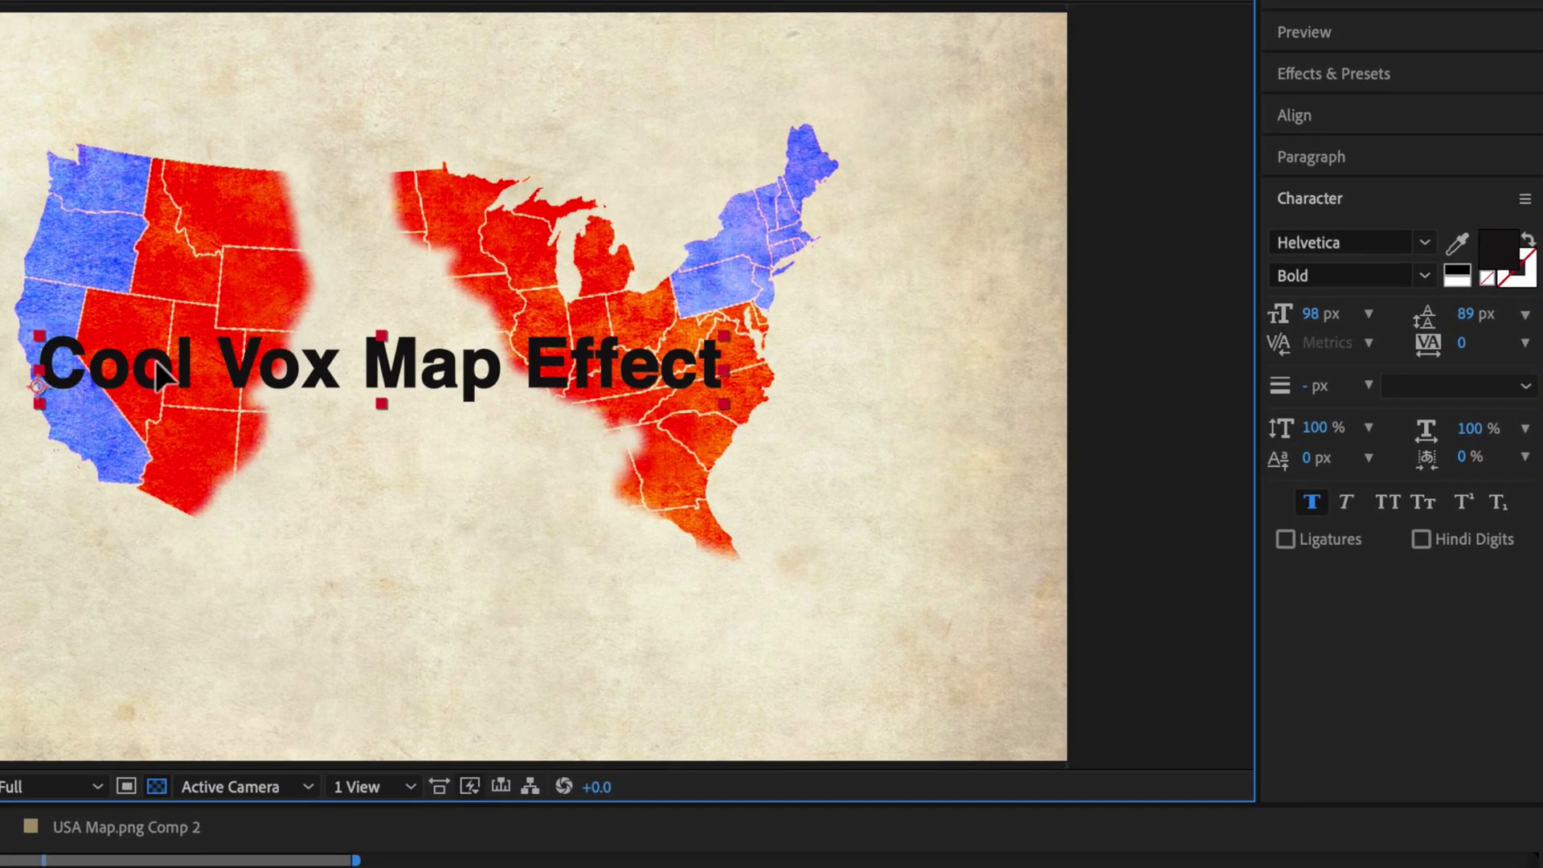
left_click_drag(158, 373, 166, 378)
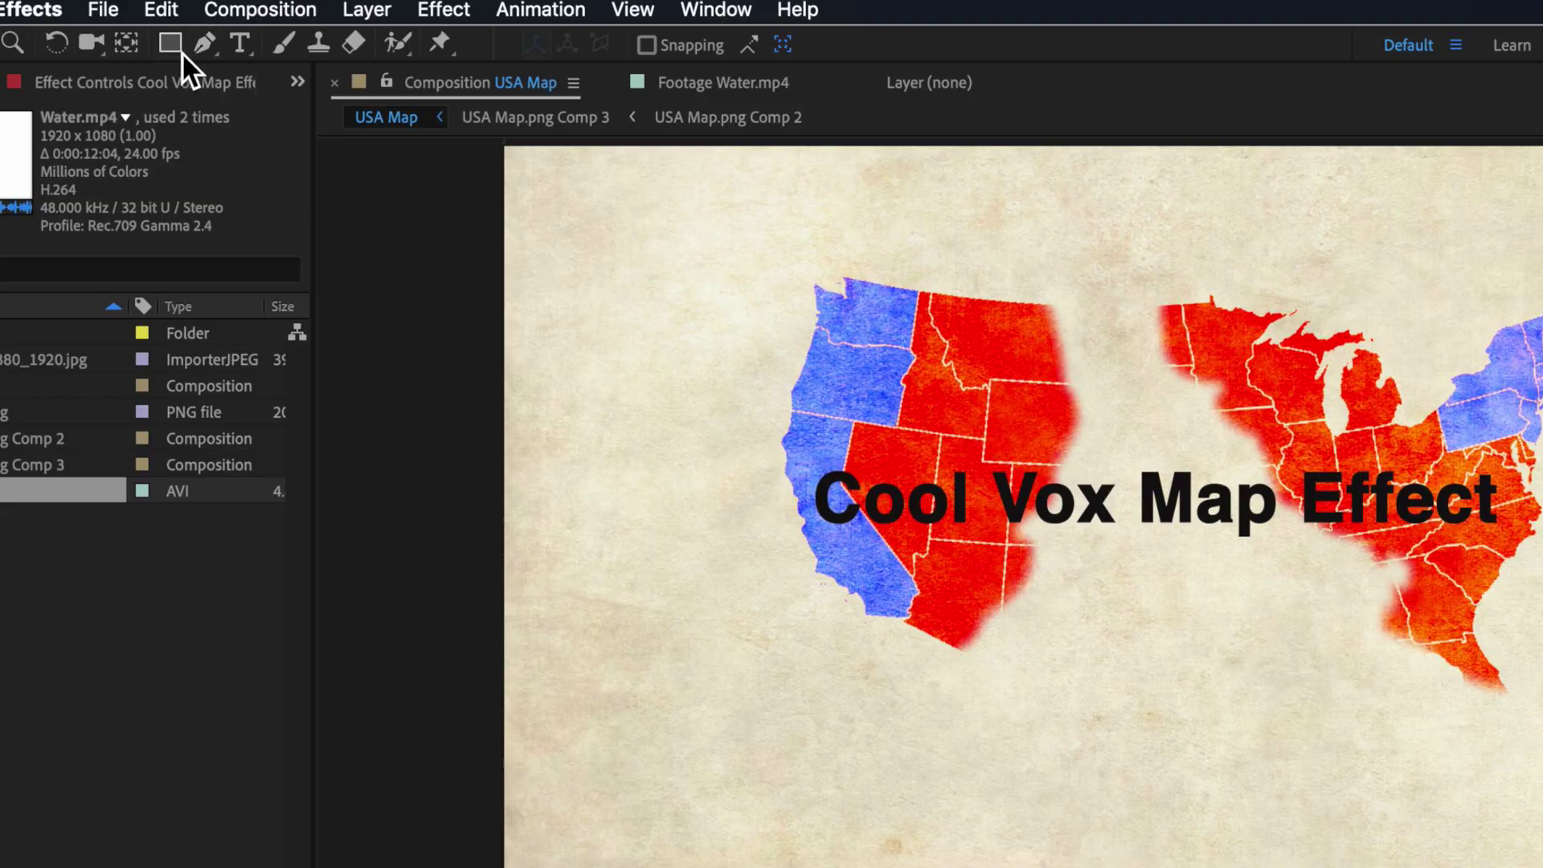
Step: Draw a rectangle shape with yellow fill F1FF00 over the title, slightly larger than the text
left_click(171, 43)
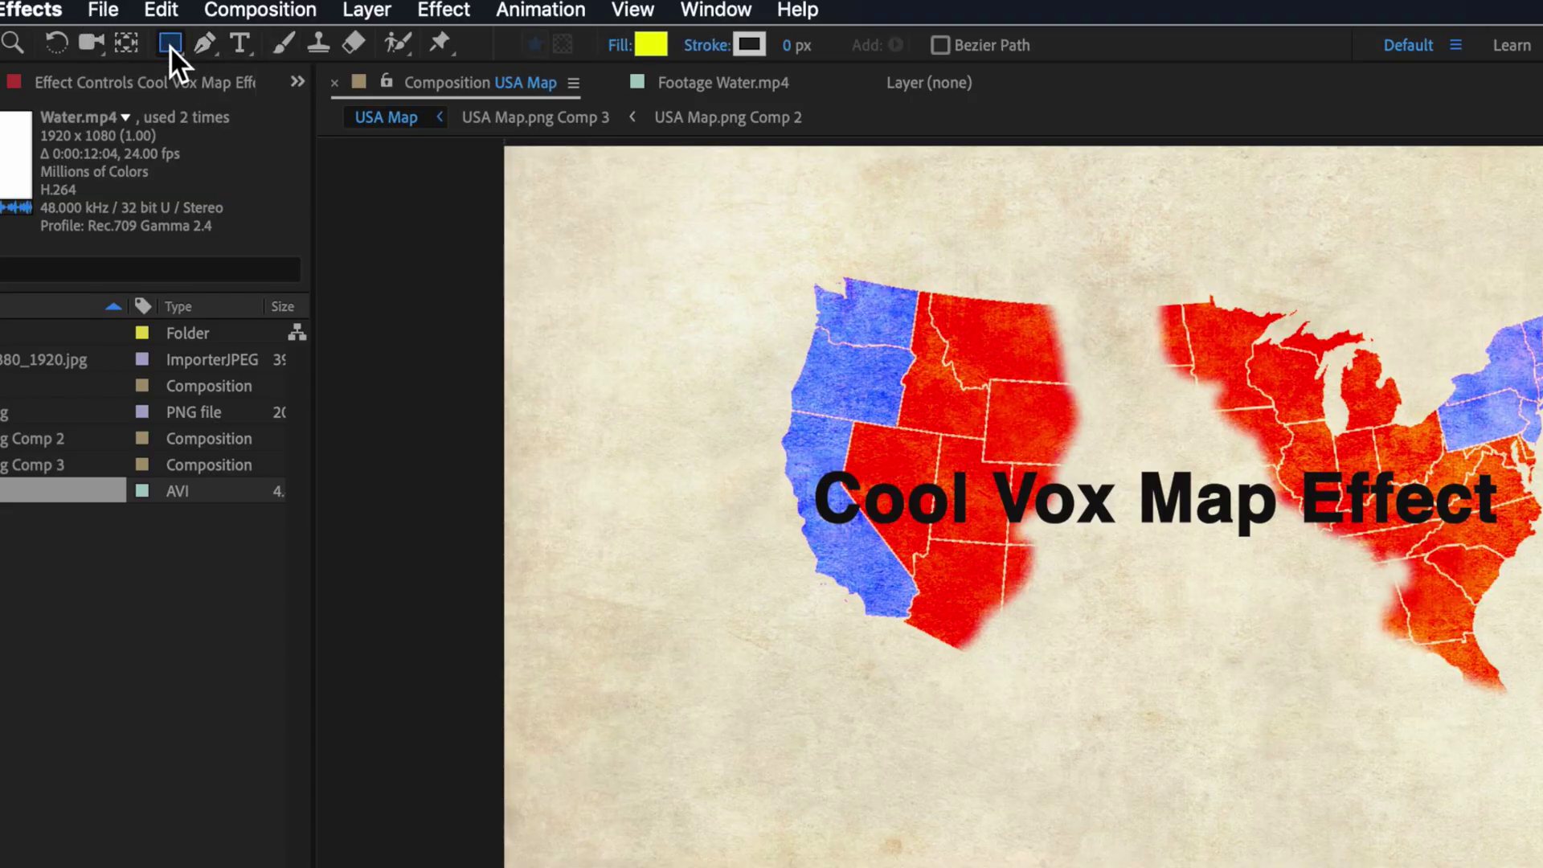
left_click(651, 45)
left_click(1201, 647)
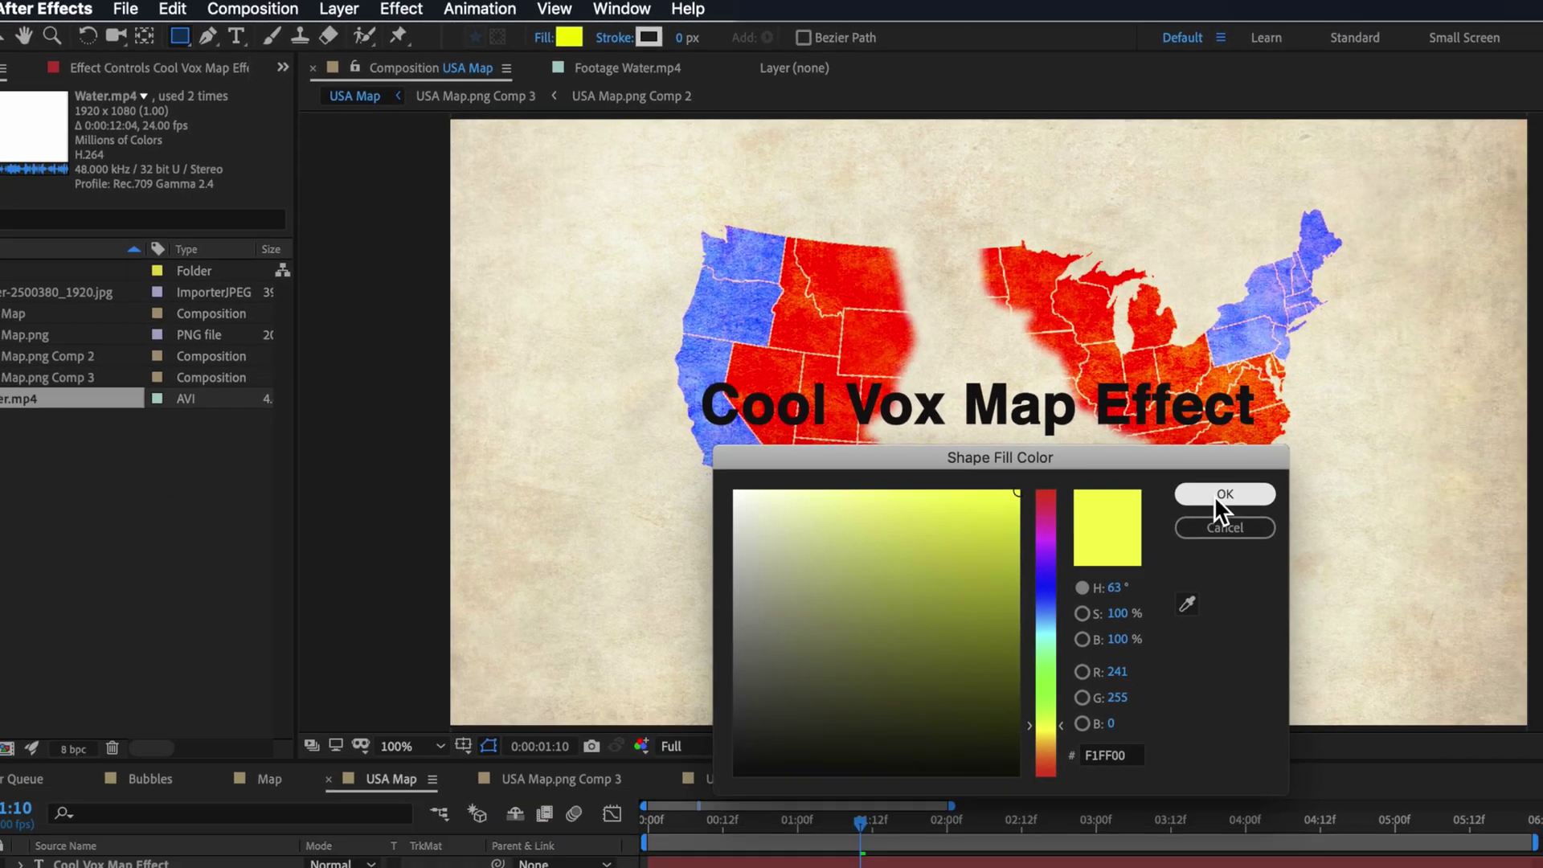
left_click(1461, 608)
left_click_drag(581, 287, 1043, 348)
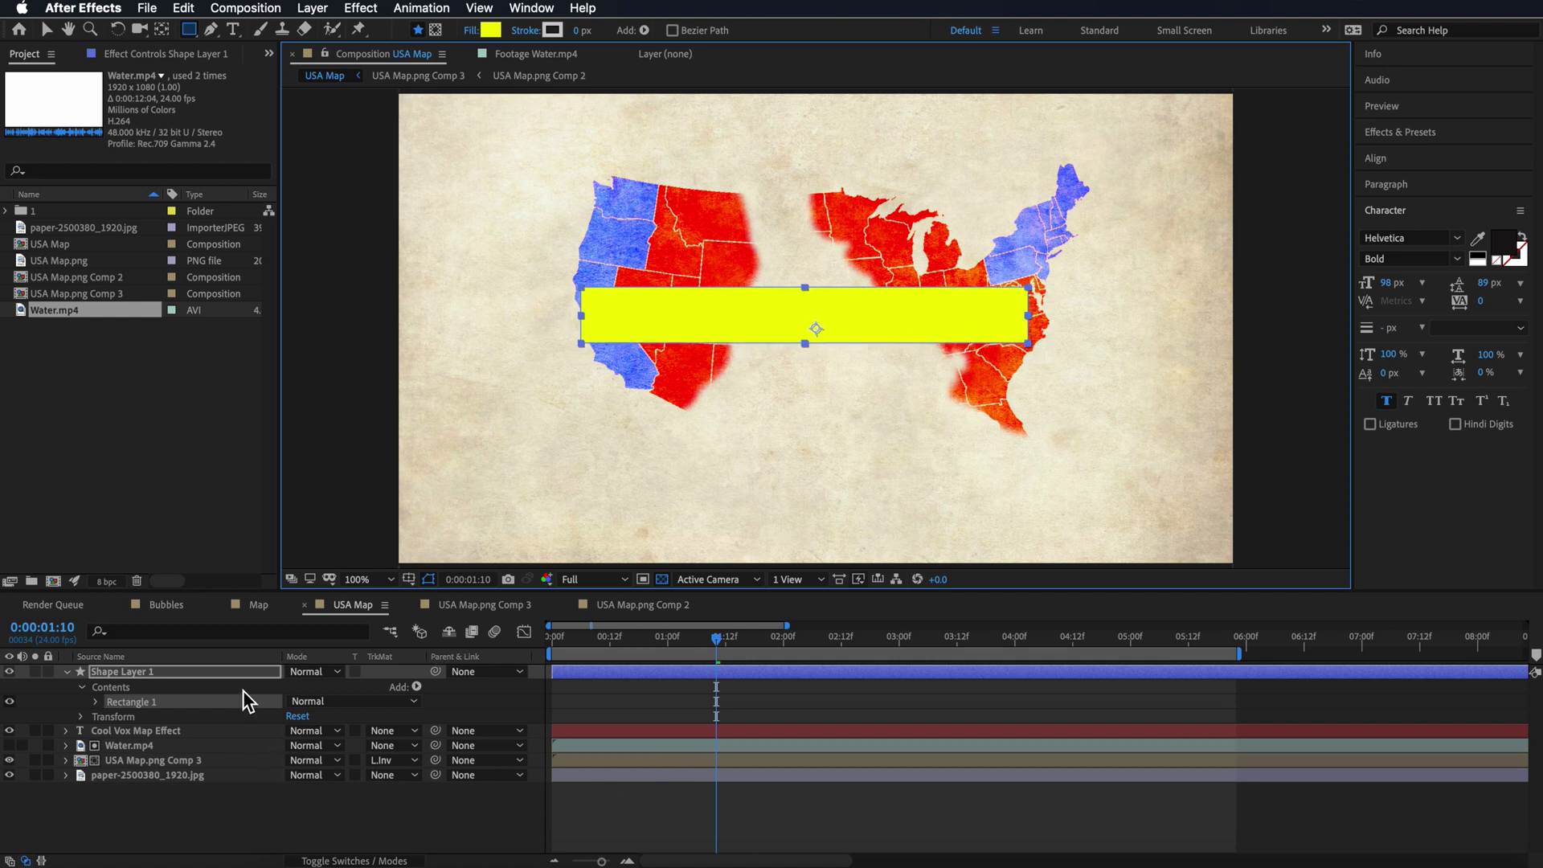
Step: Place the yellow rectangle's layer beneath the title text layer and centre the rectangle behind the words
left_click_drag(190, 669, 190, 714)
left_click(663, 803)
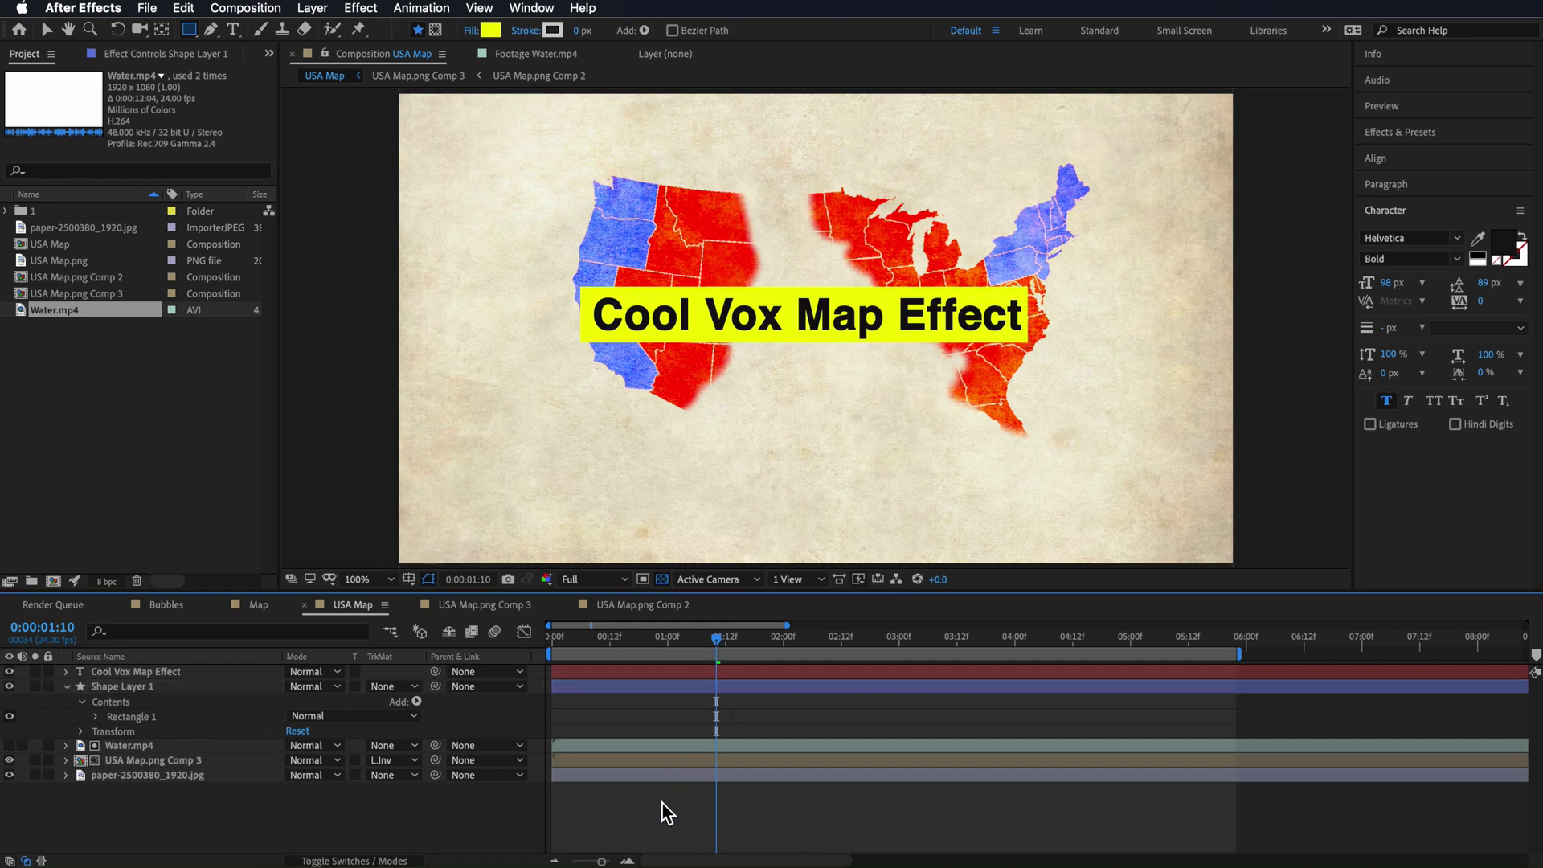
left_click(910, 298)
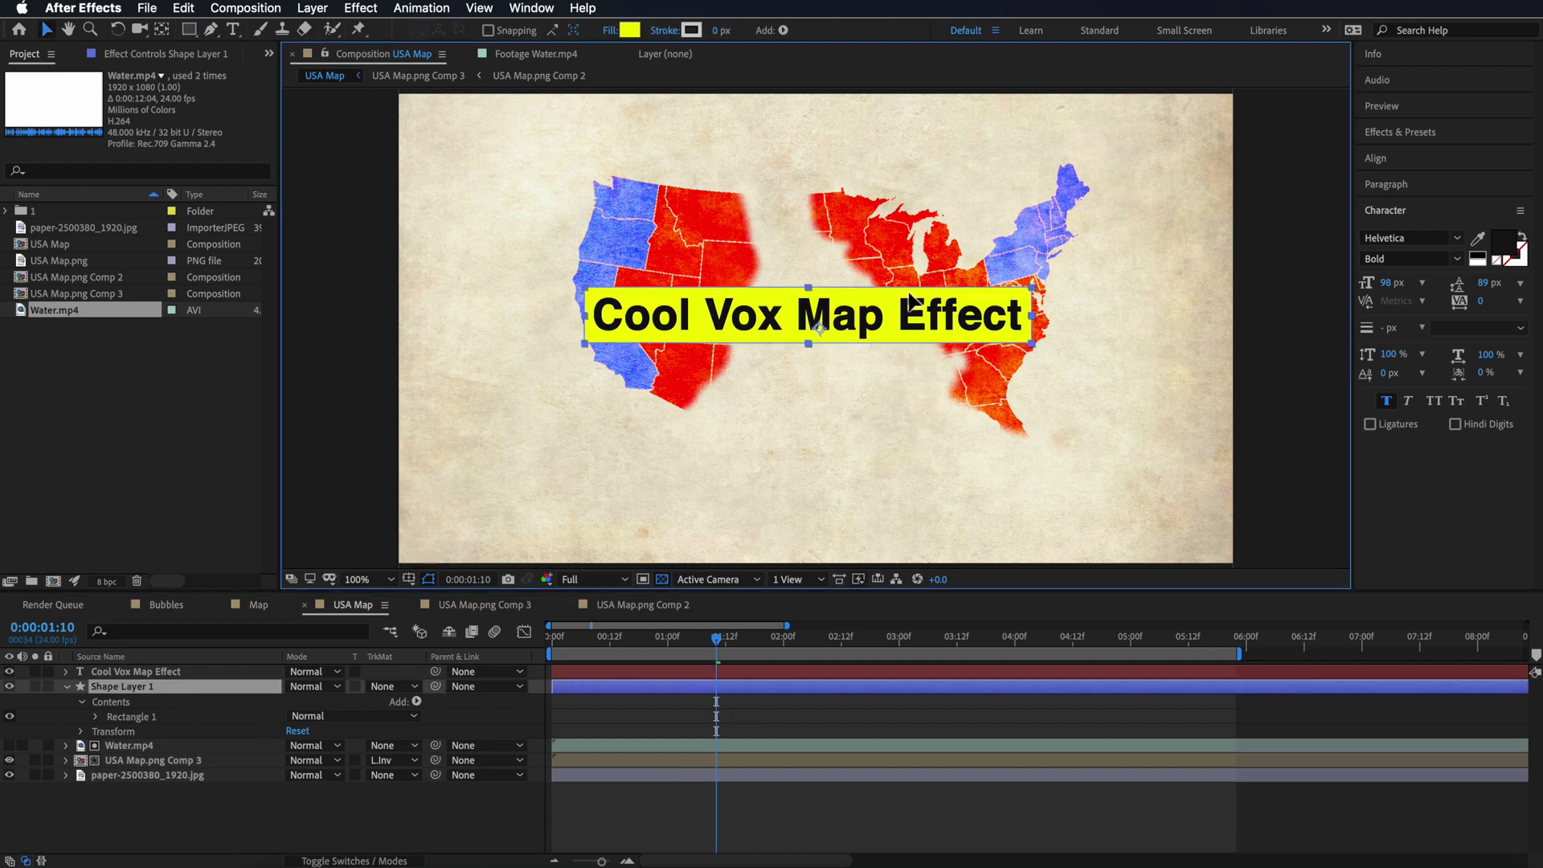
Step: Shift the title text layer and the yellow rectangle layer in time so both start at 0:00:01:00
left_click_drag(731, 644, 1005, 654)
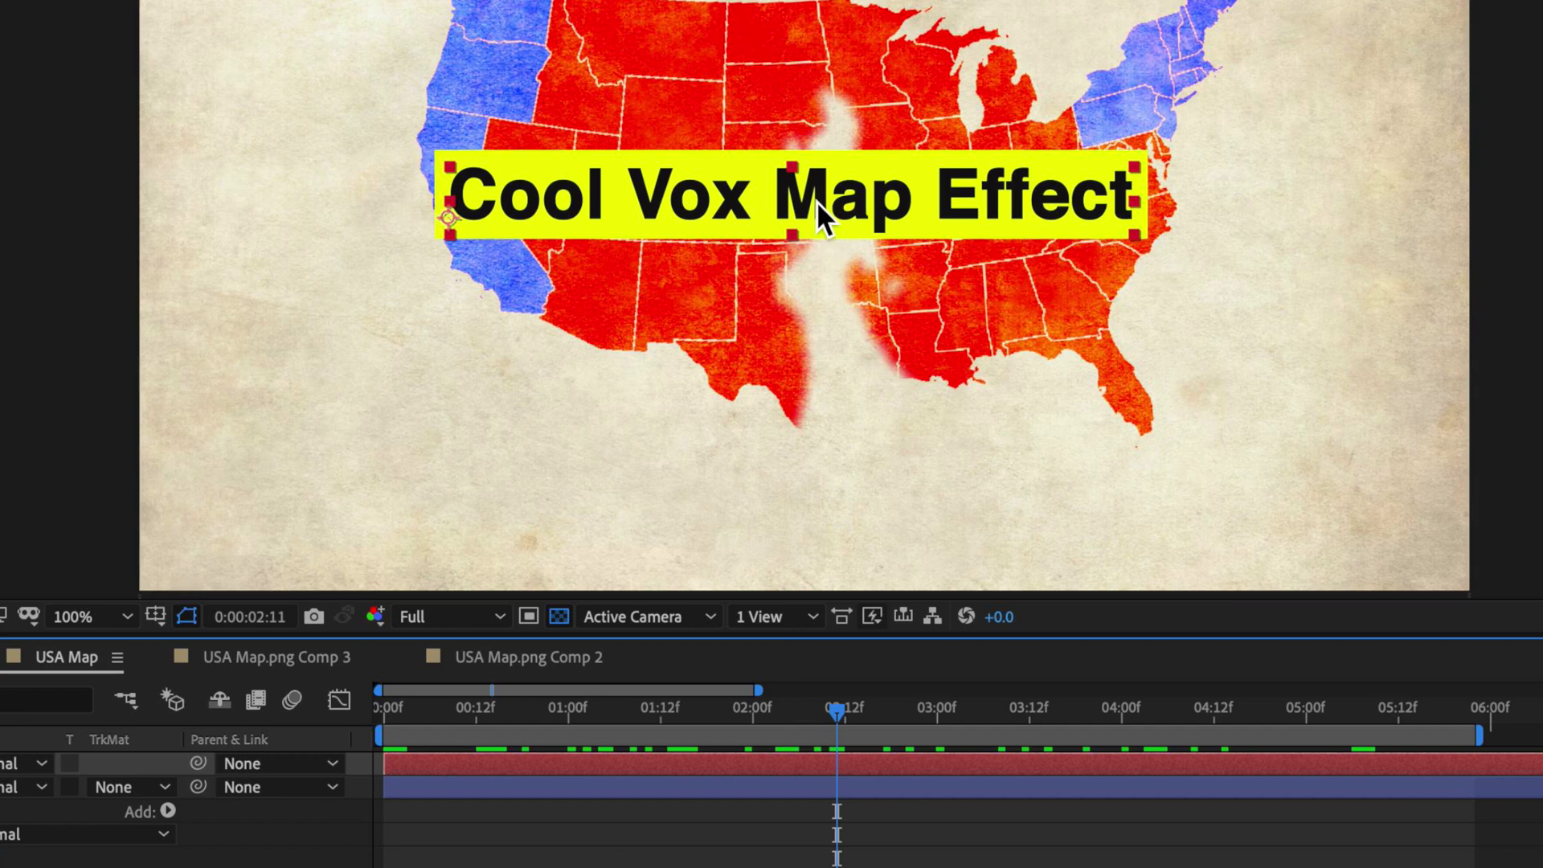
left_click_drag(629, 721, 795, 772)
left_click_drag(585, 791, 755, 810)
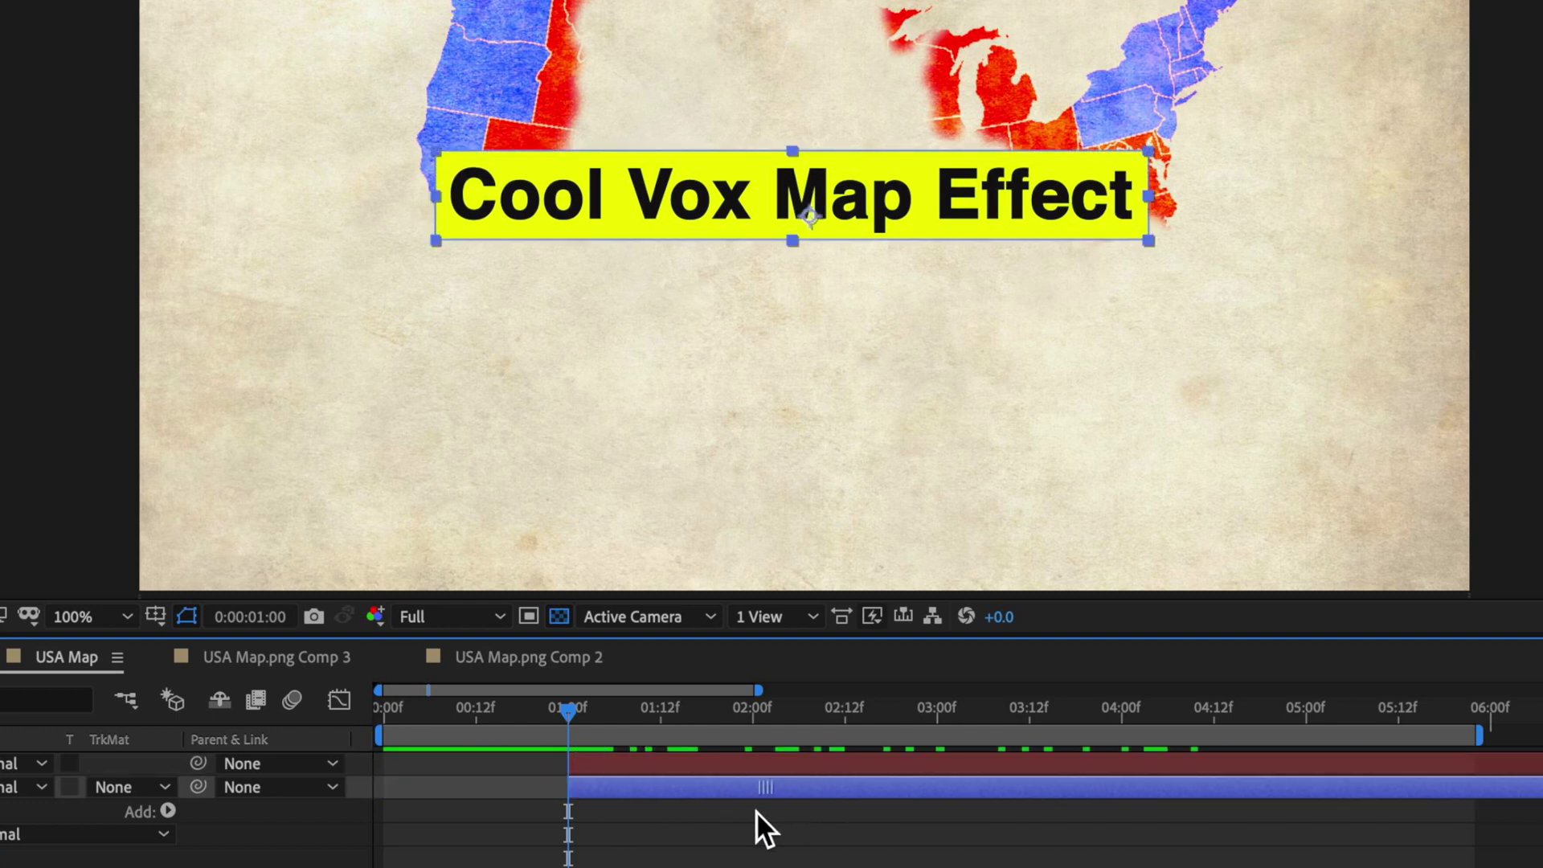
Step: Delete "Map Effect" from the title text so the layer reads only "Cool Vox"
left_click(615, 769)
left_click_drag(635, 721, 661, 721)
double_click(828, 206)
left_click(762, 211)
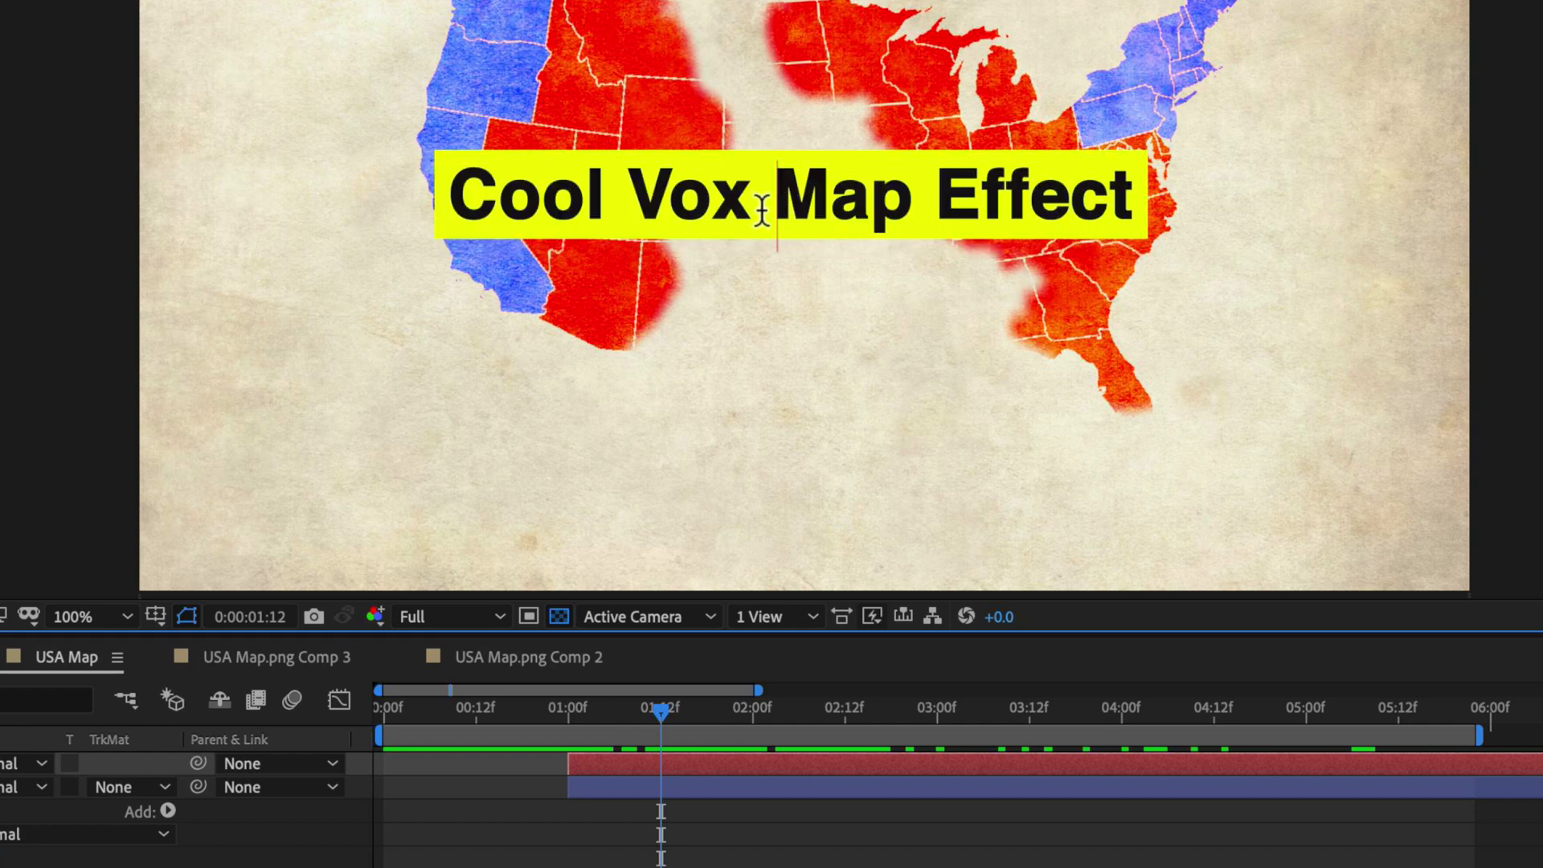
left_click(1143, 211, "shift")
key("BackSpace")
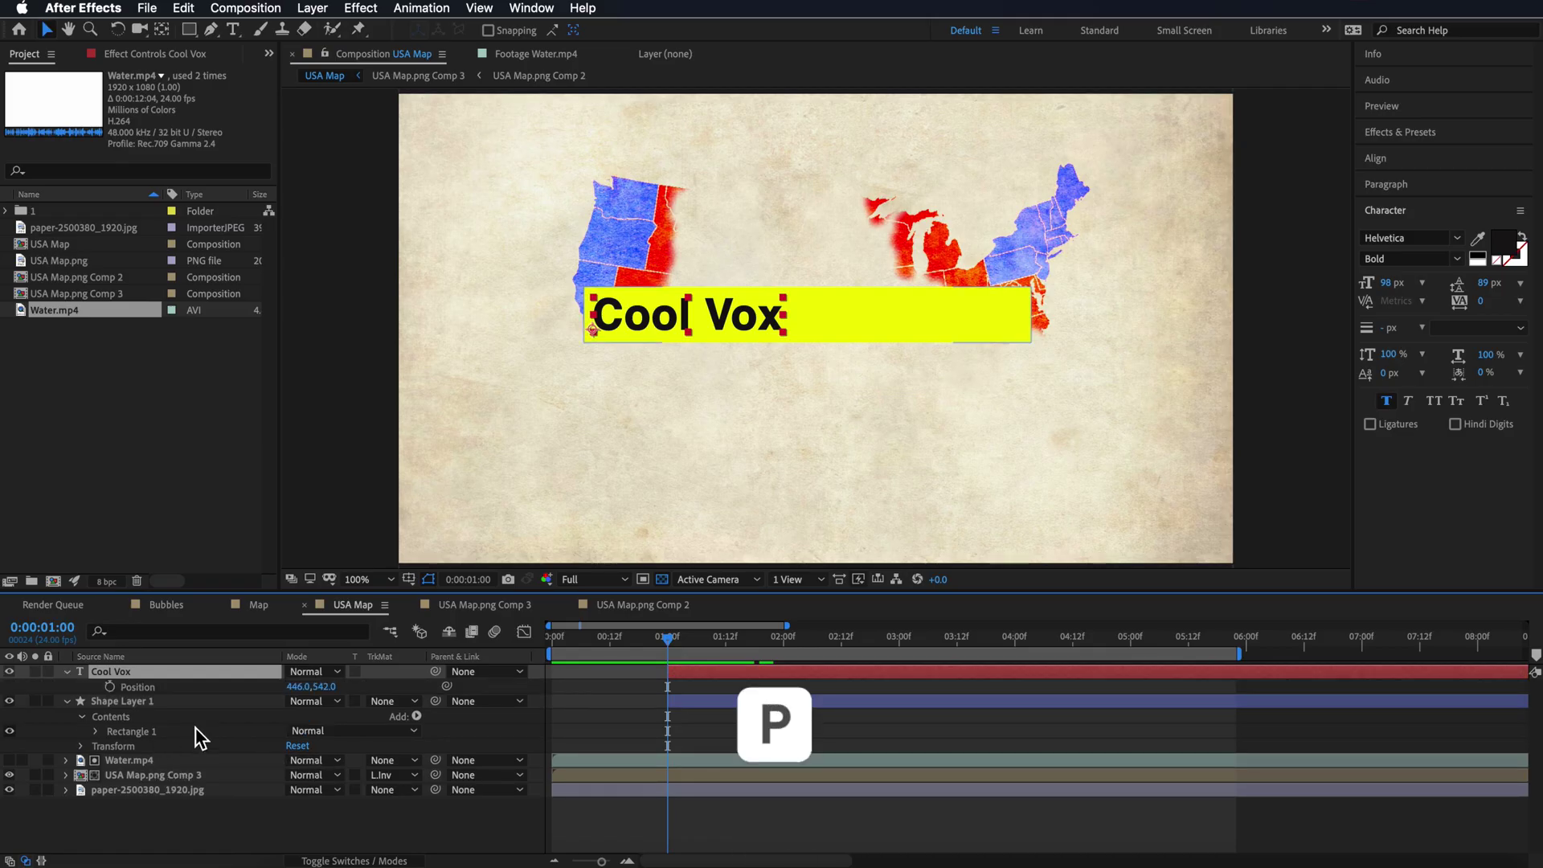
Step: Keyframe the "Cool Vox" text's position to rise from 446,668 at 0:00:01:00 to 446,542 at 0:00:01:08, and preview it
left_click(110, 687)
left_click_drag(673, 649, 707, 645)
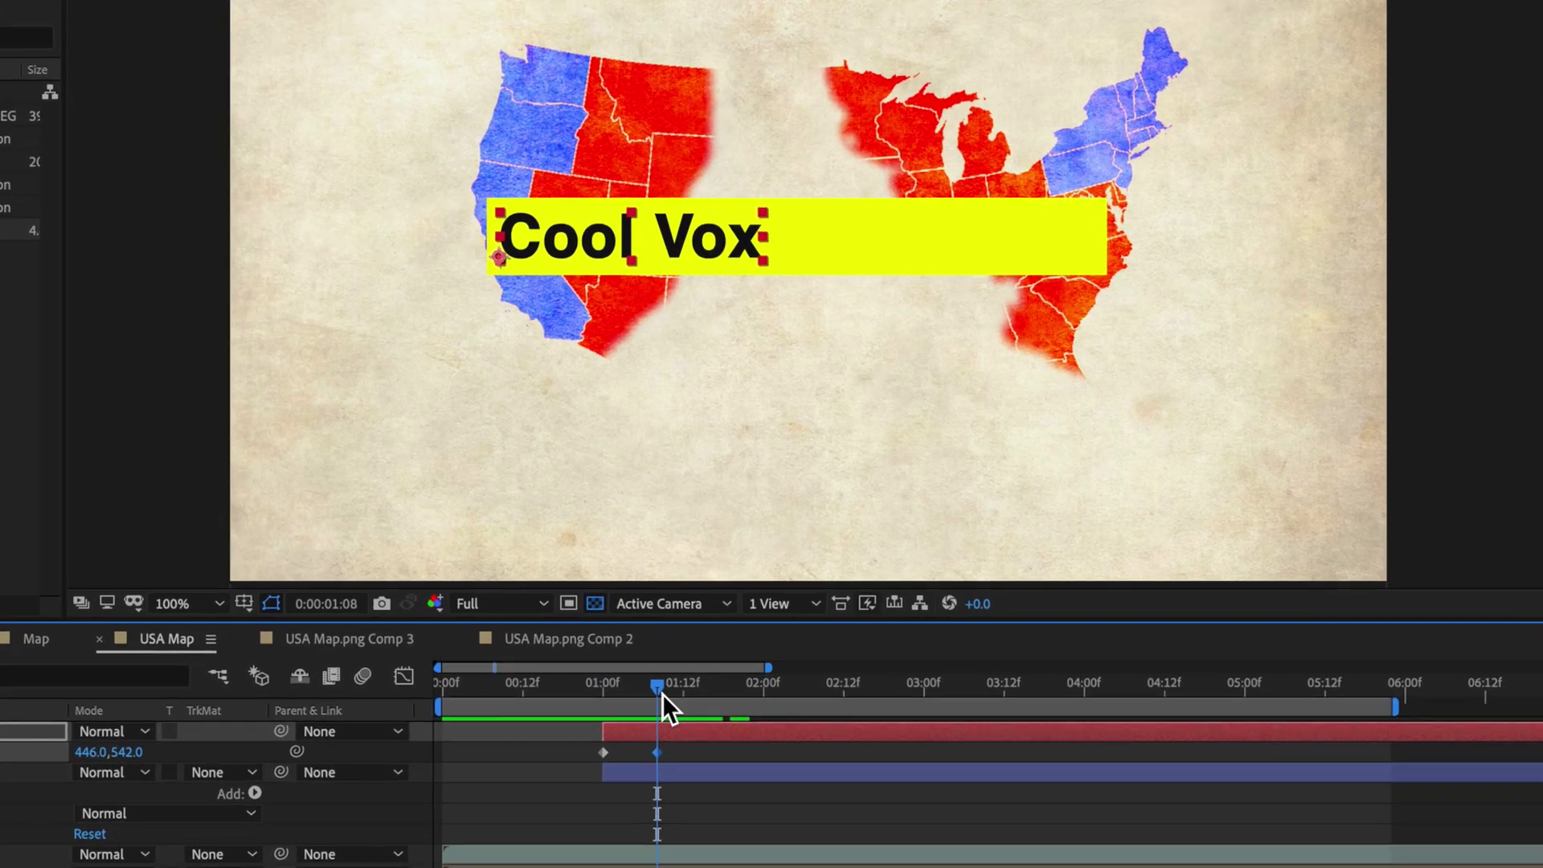
left_click_drag(708, 648, 677, 649)
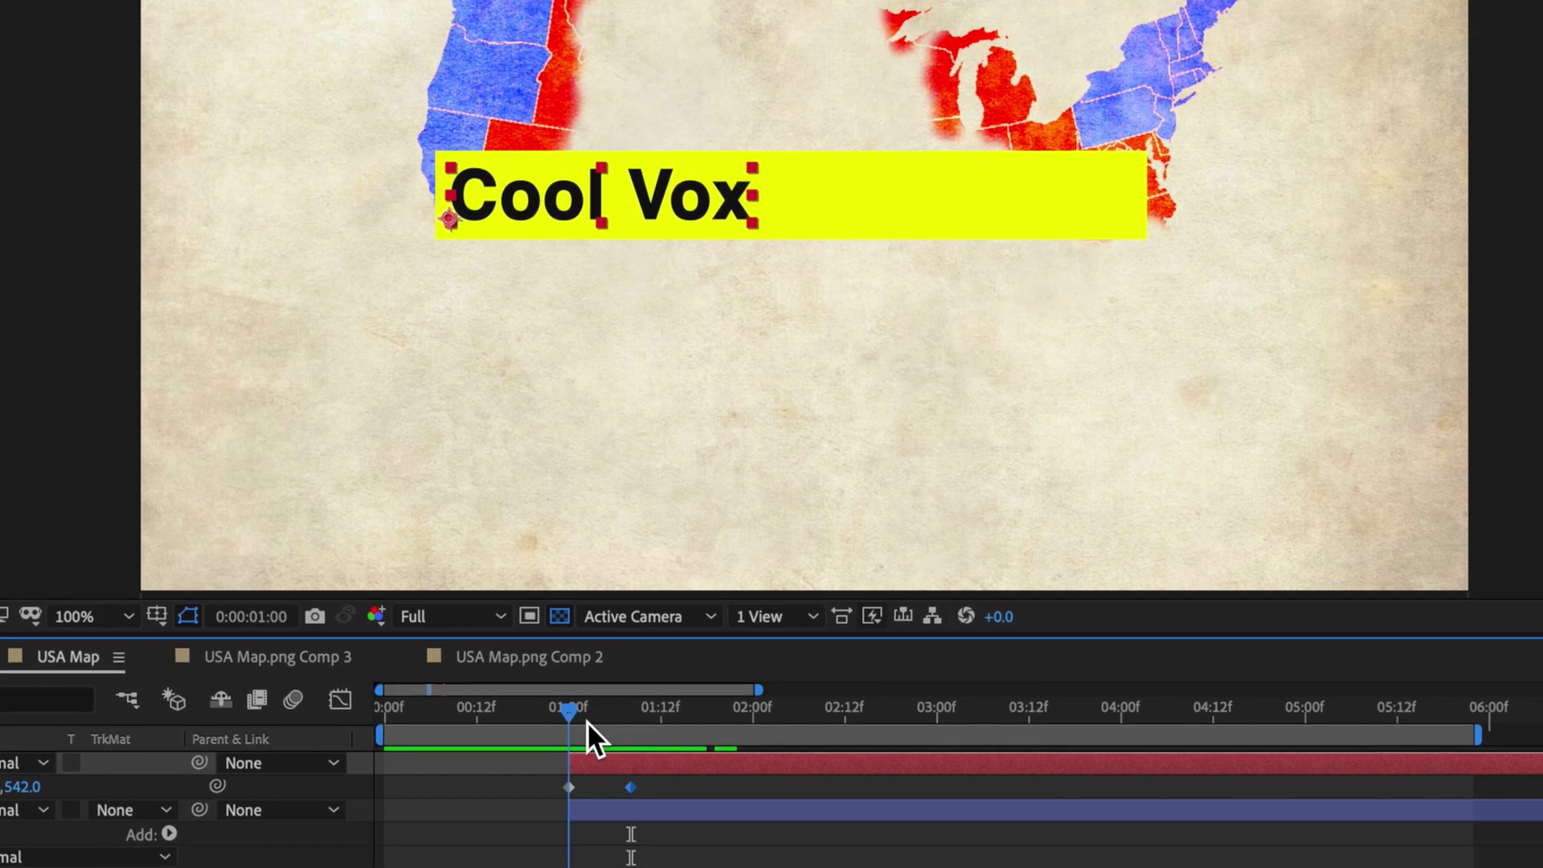
left_click_drag(631, 189, 619, 278)
key("space")
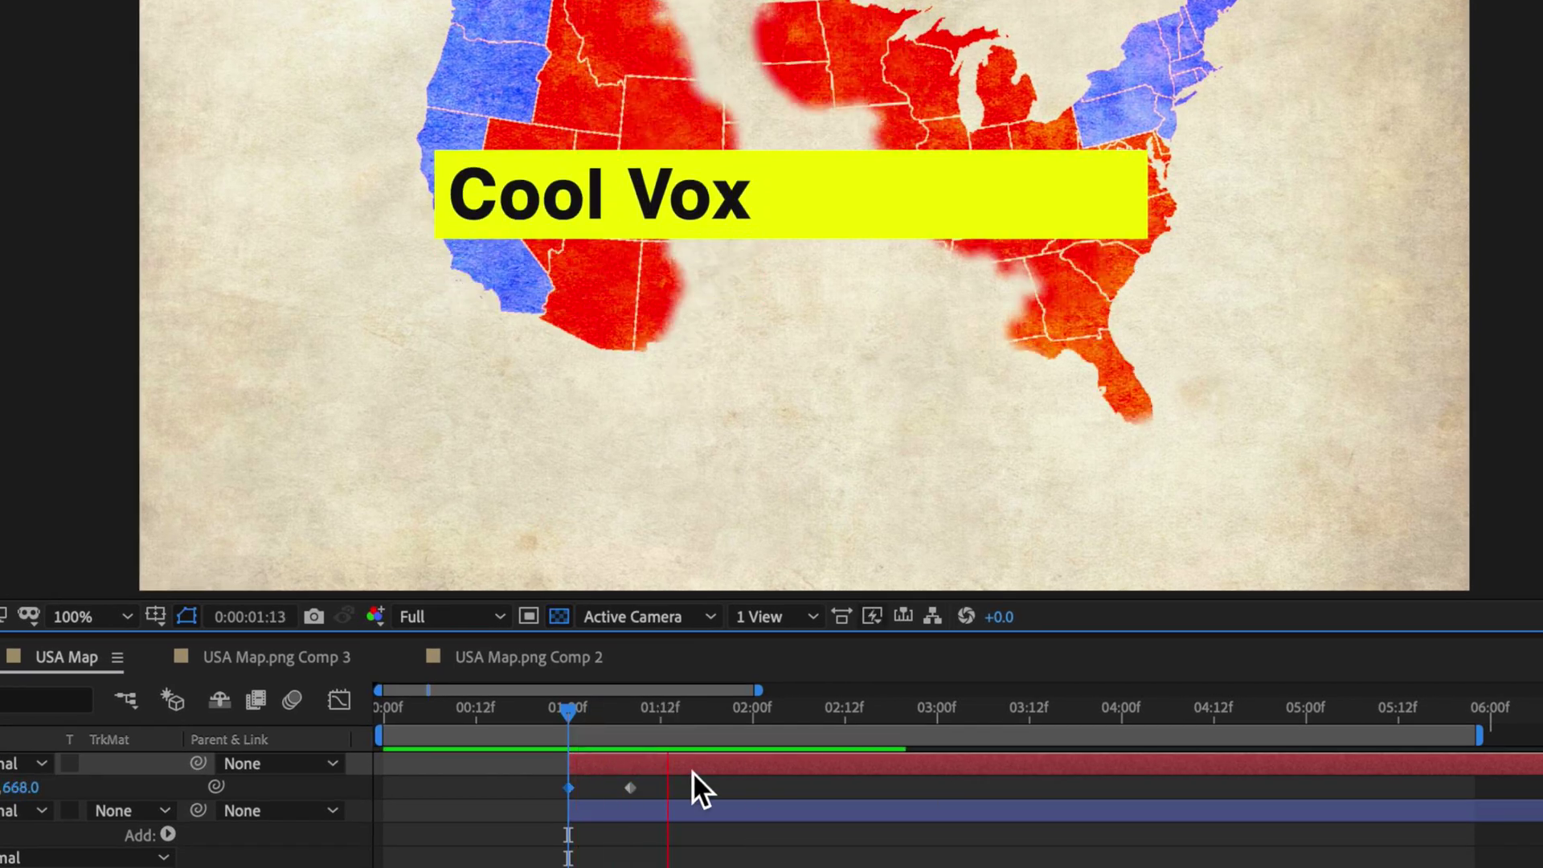
key("space")
key("space")
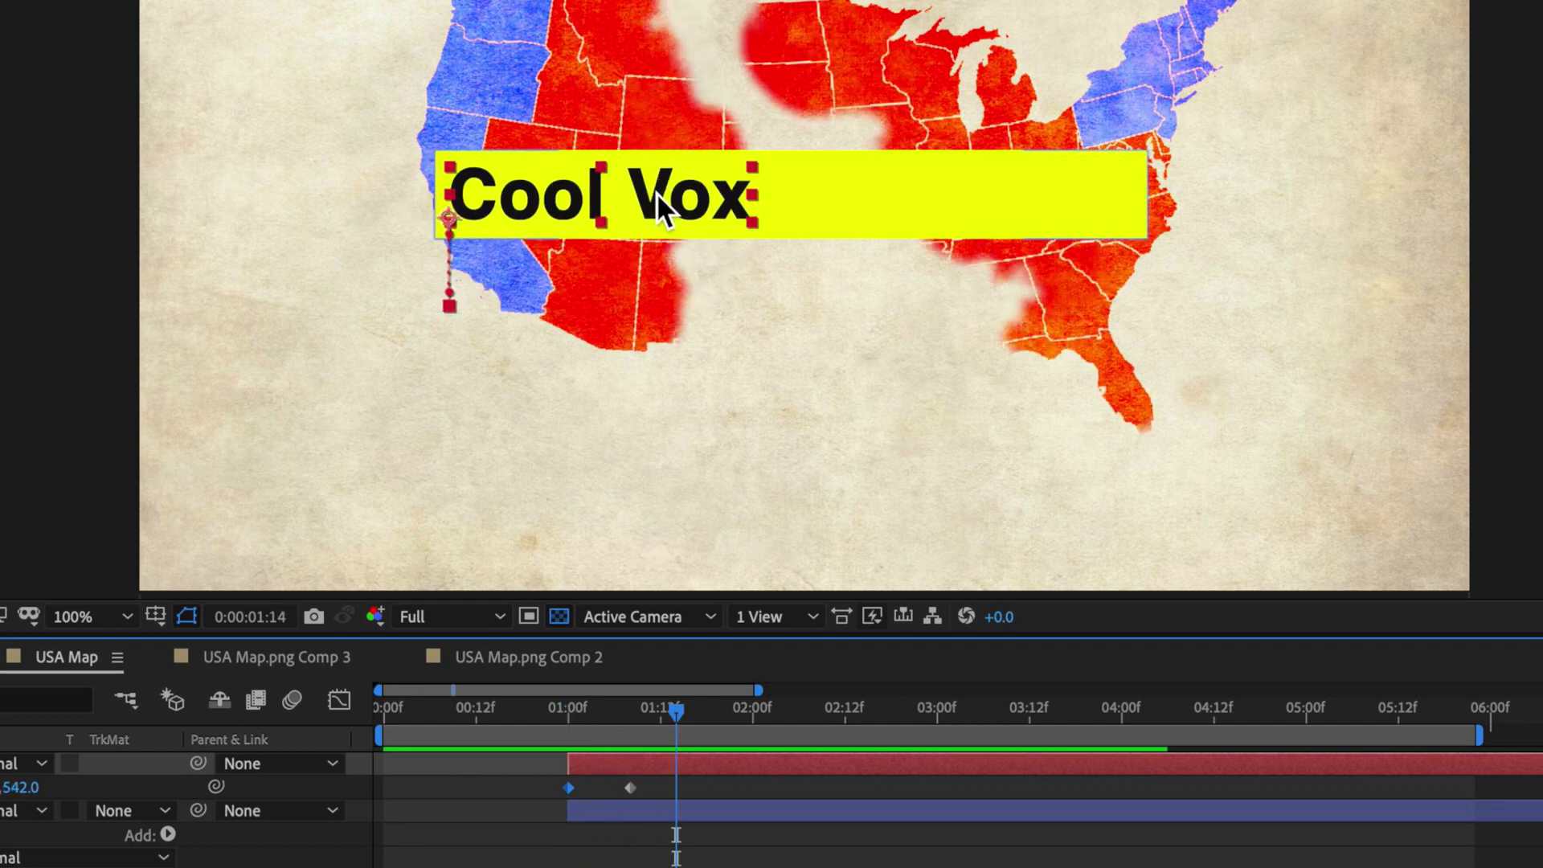
Step: Keyframe the yellow rectangle's horizontal scale from 45.9% at 0:00:01:08 to 100% so it widens beyond "Cool Vox", and preview the animation
left_click_drag(656, 699, 563, 749)
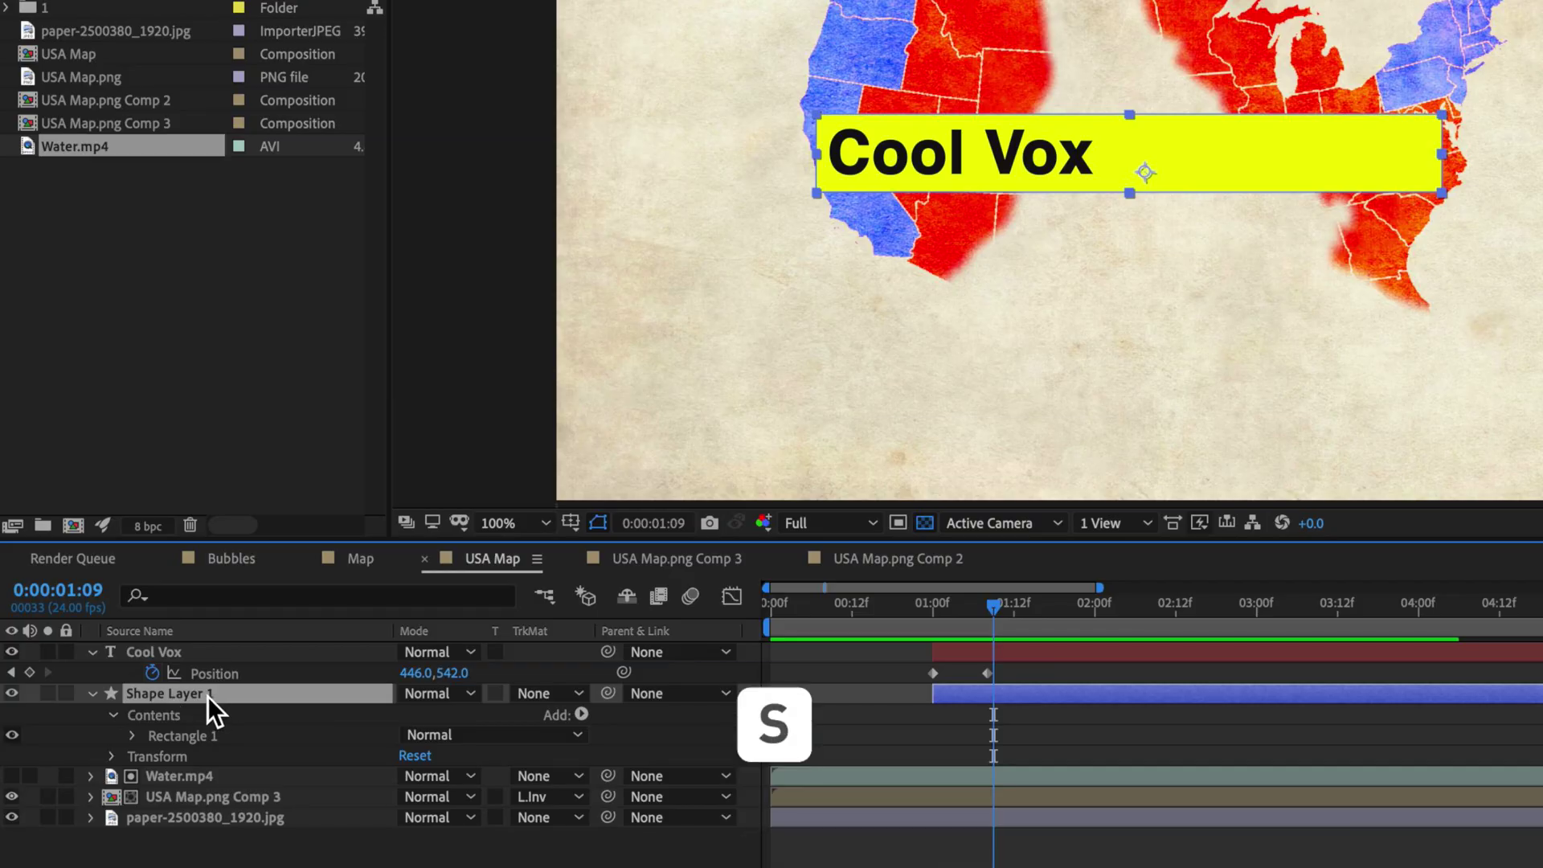
key("s")
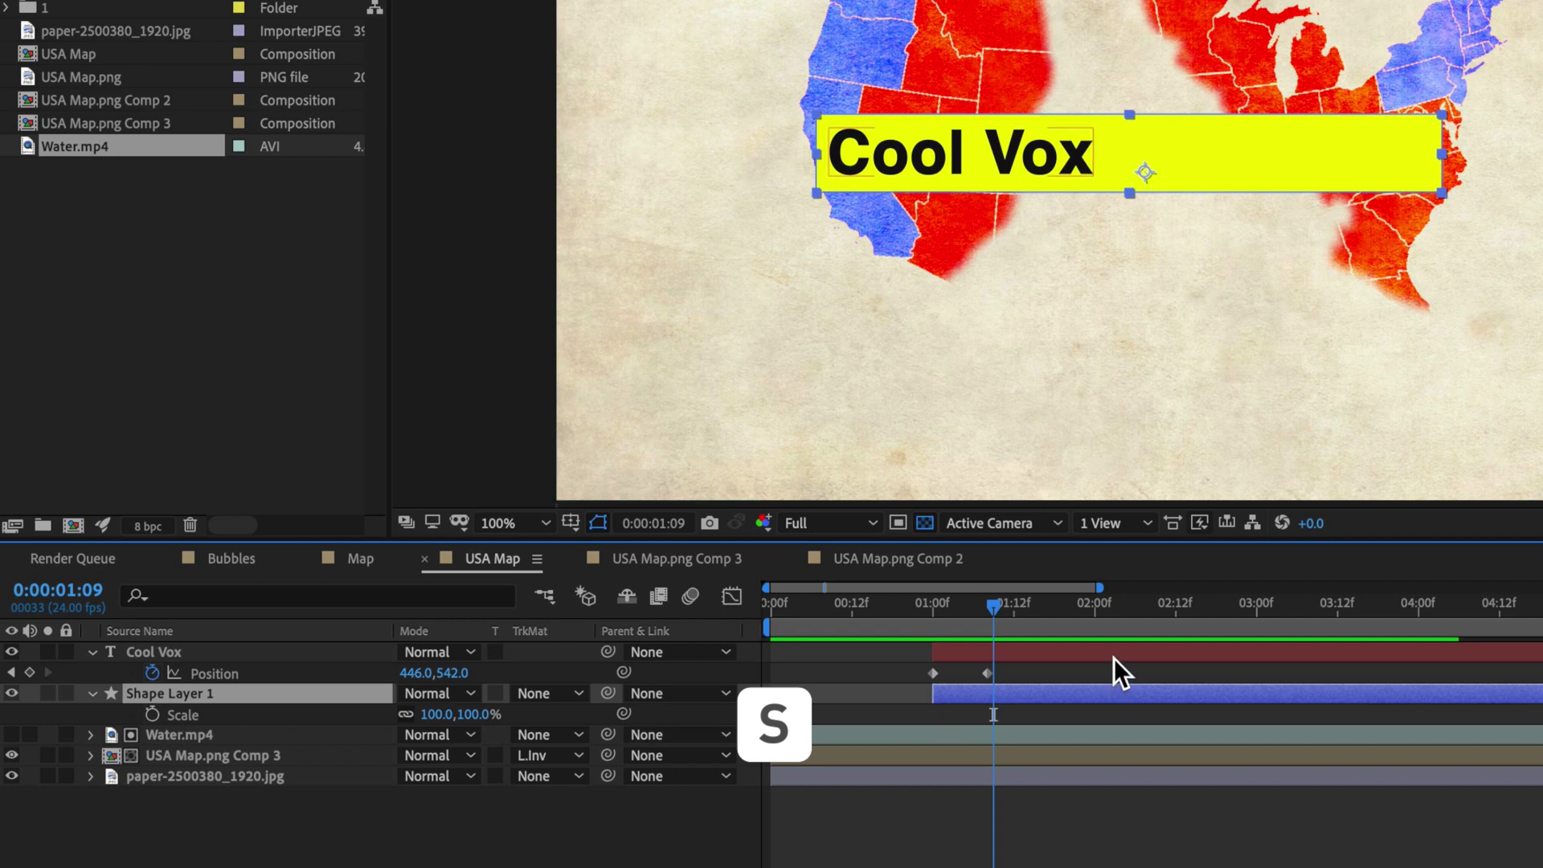
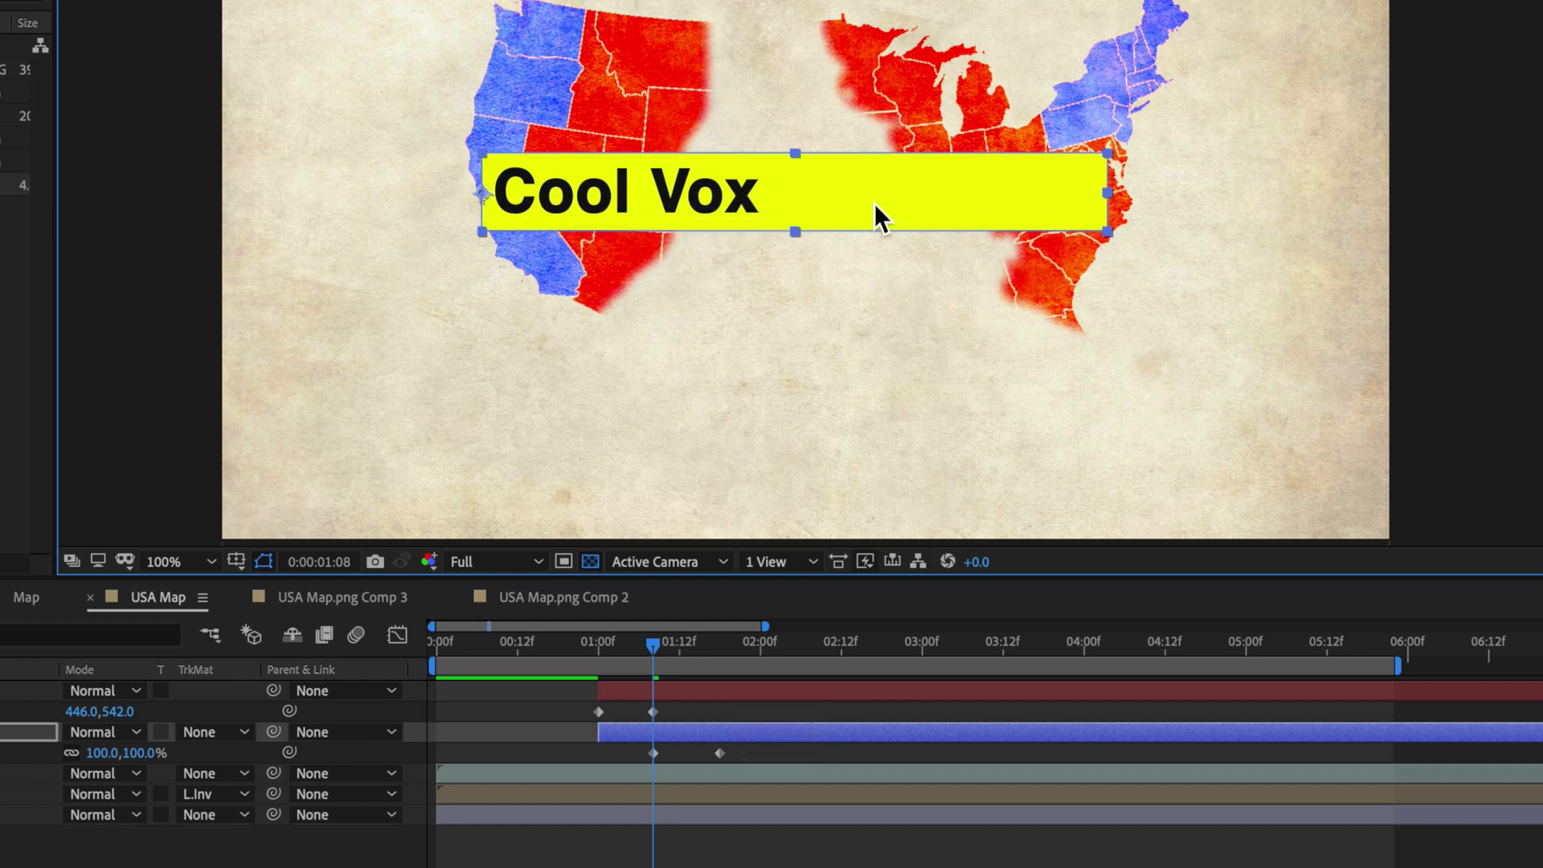
left_click_drag(1109, 196, 775, 210)
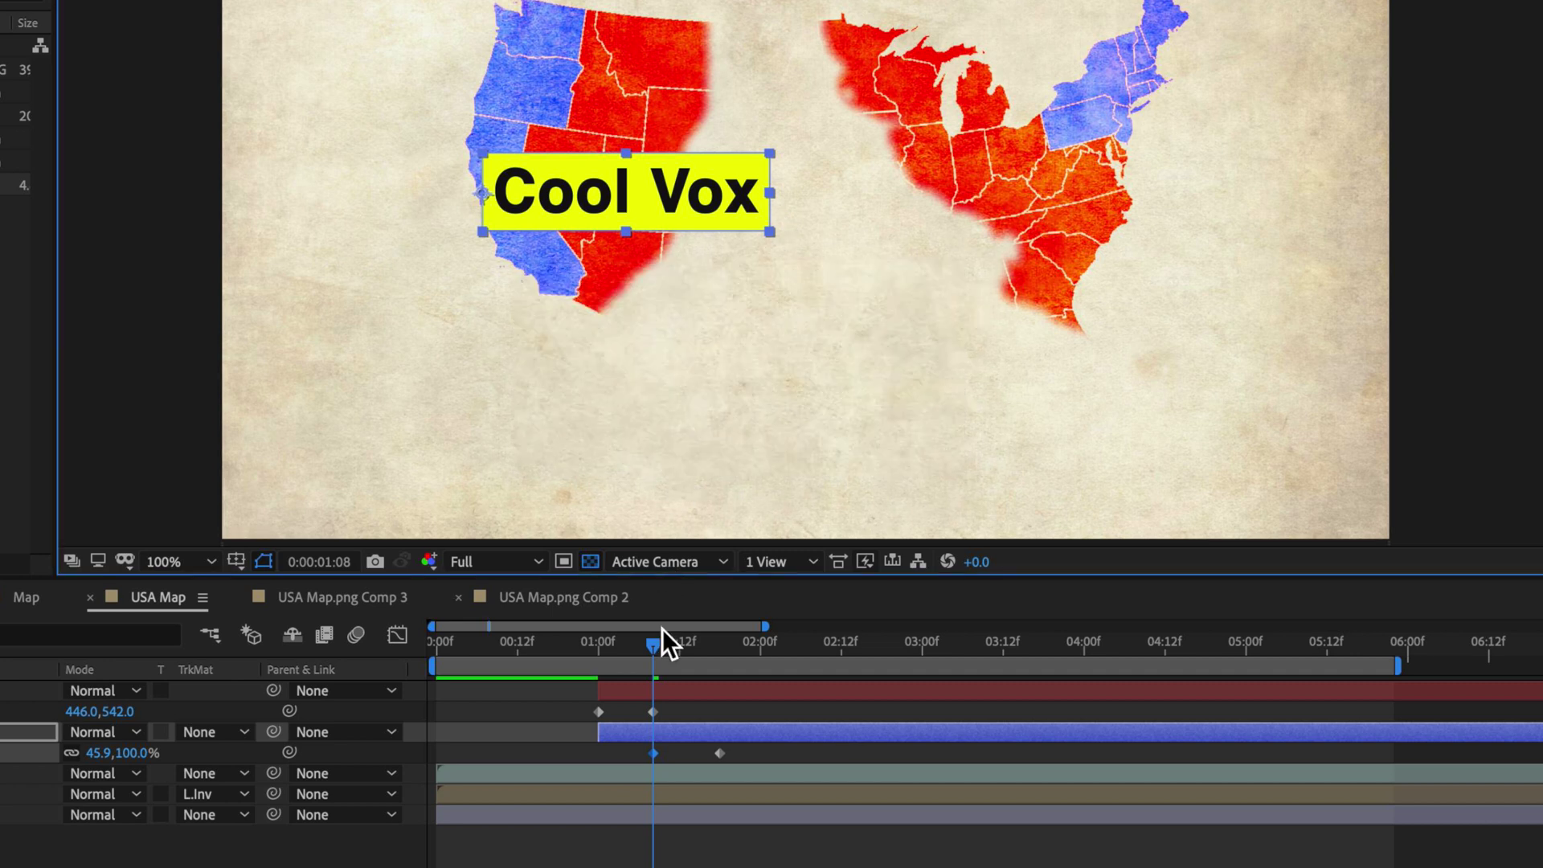
left_click_drag(649, 640, 604, 678)
key("space")
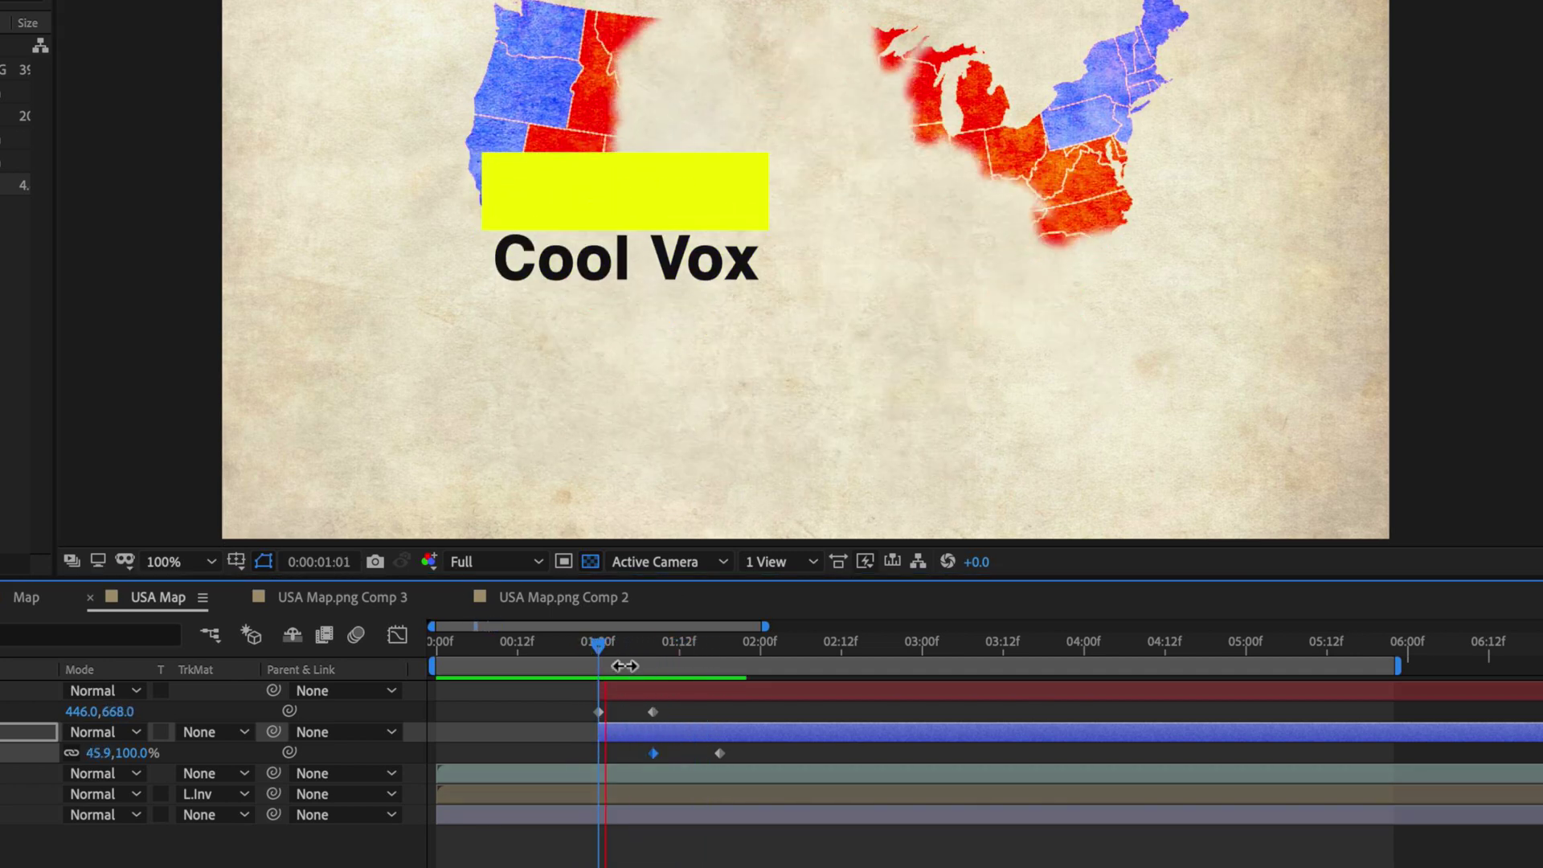
key("space")
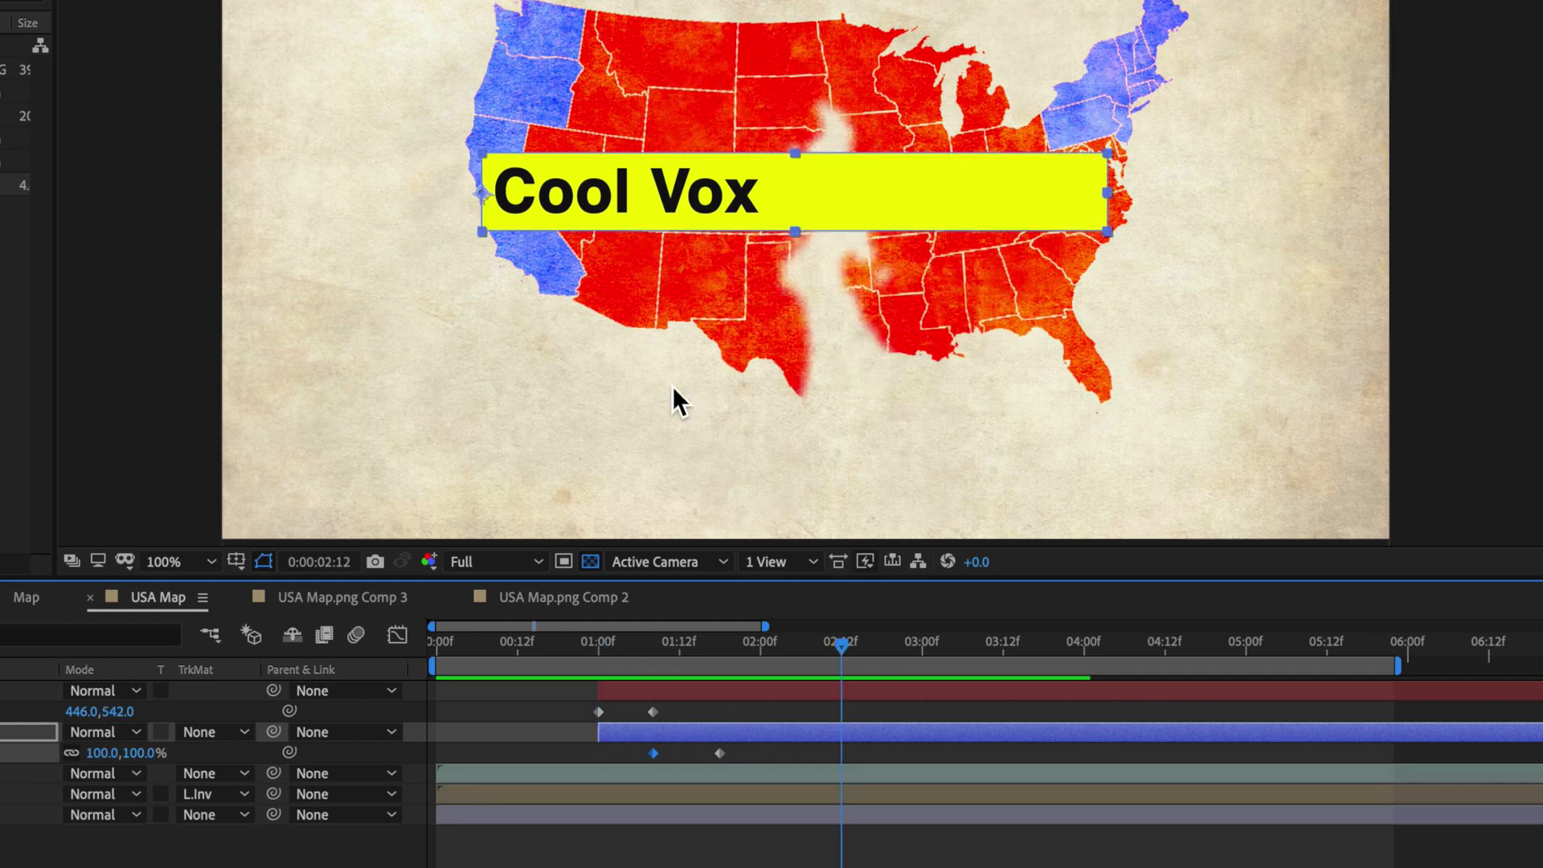
Step: Shift the yellow rectangle's two scale keyframes so the widening starts at 0:00:01:11
left_click(750, 644)
key("space")
mouse_move(635, 658)
left_mouse_down()
mouse_move(722, 664)
mouse_move(659, 669)
left_mouse_up()
left_click_drag(740, 773, 677, 759)
mouse_move(664, 644)
left_mouse_down()
mouse_move(775, 659)
mouse_move(675, 661)
left_mouse_up()
Step: Duplicate the "Cool Vox" text layer and shift the copy to start at 0:00:01:11
left_click(688, 690)
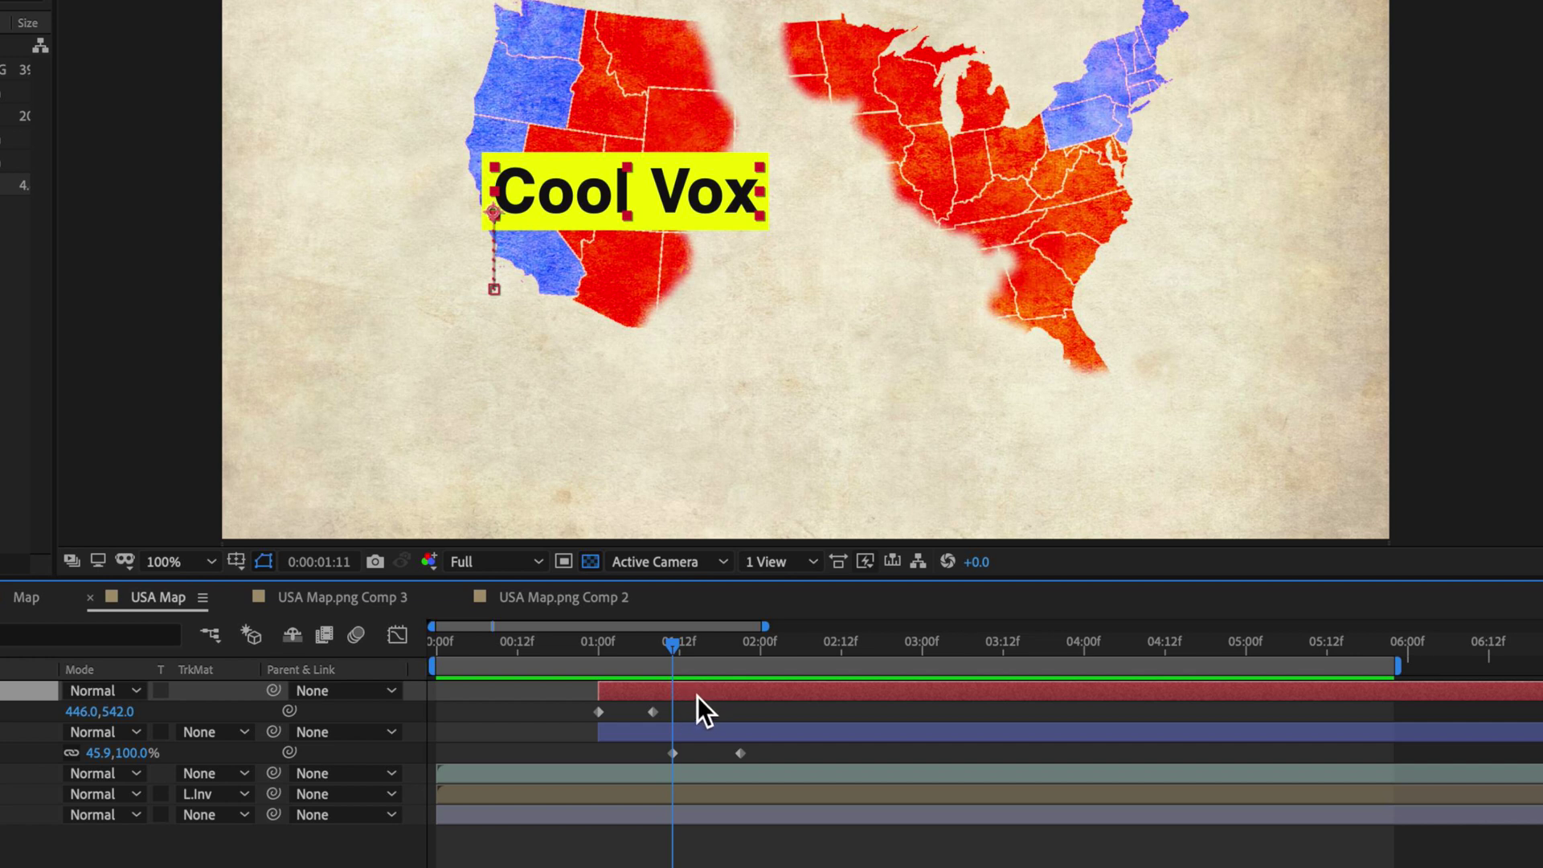
key("ctrl+d")
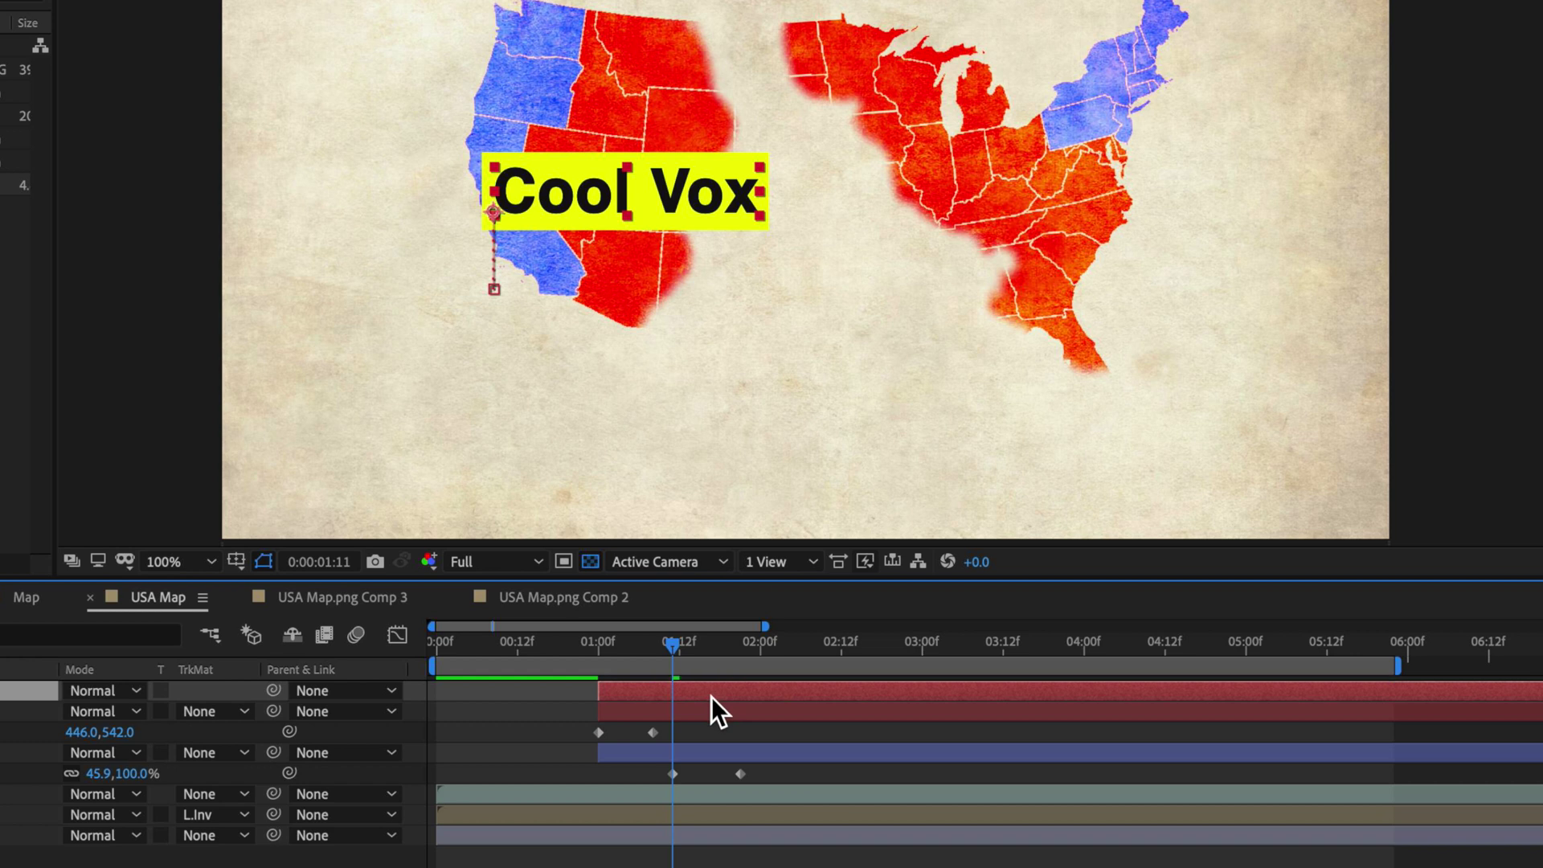
left_click_drag(685, 697, 741, 702)
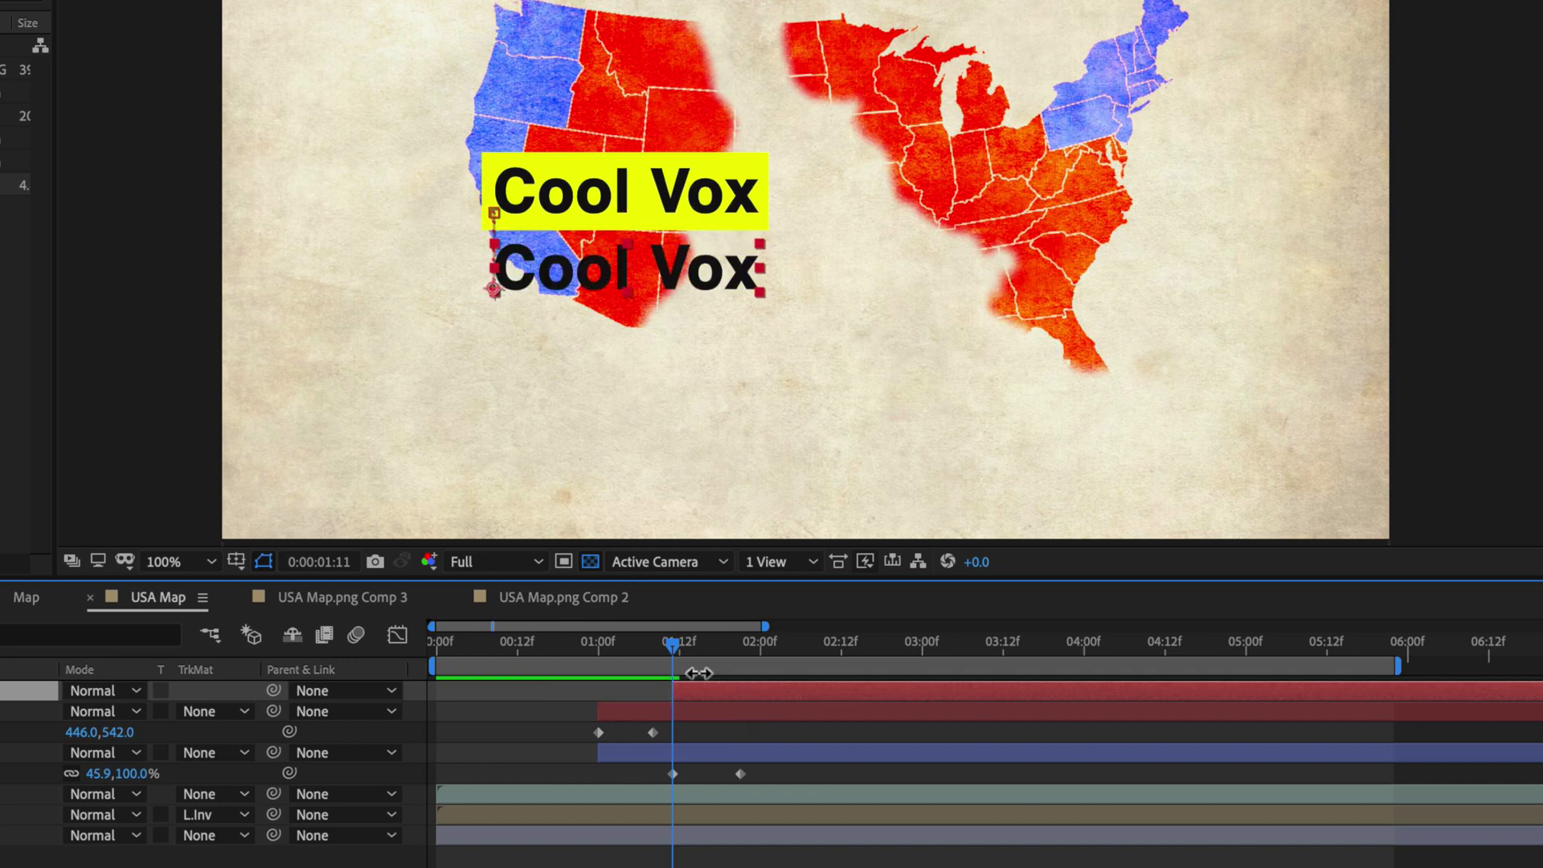
Step: Move the copied title and its position animation beside "Cool Vox" at 914,542 and change its text to "Map Effect"
key("u")
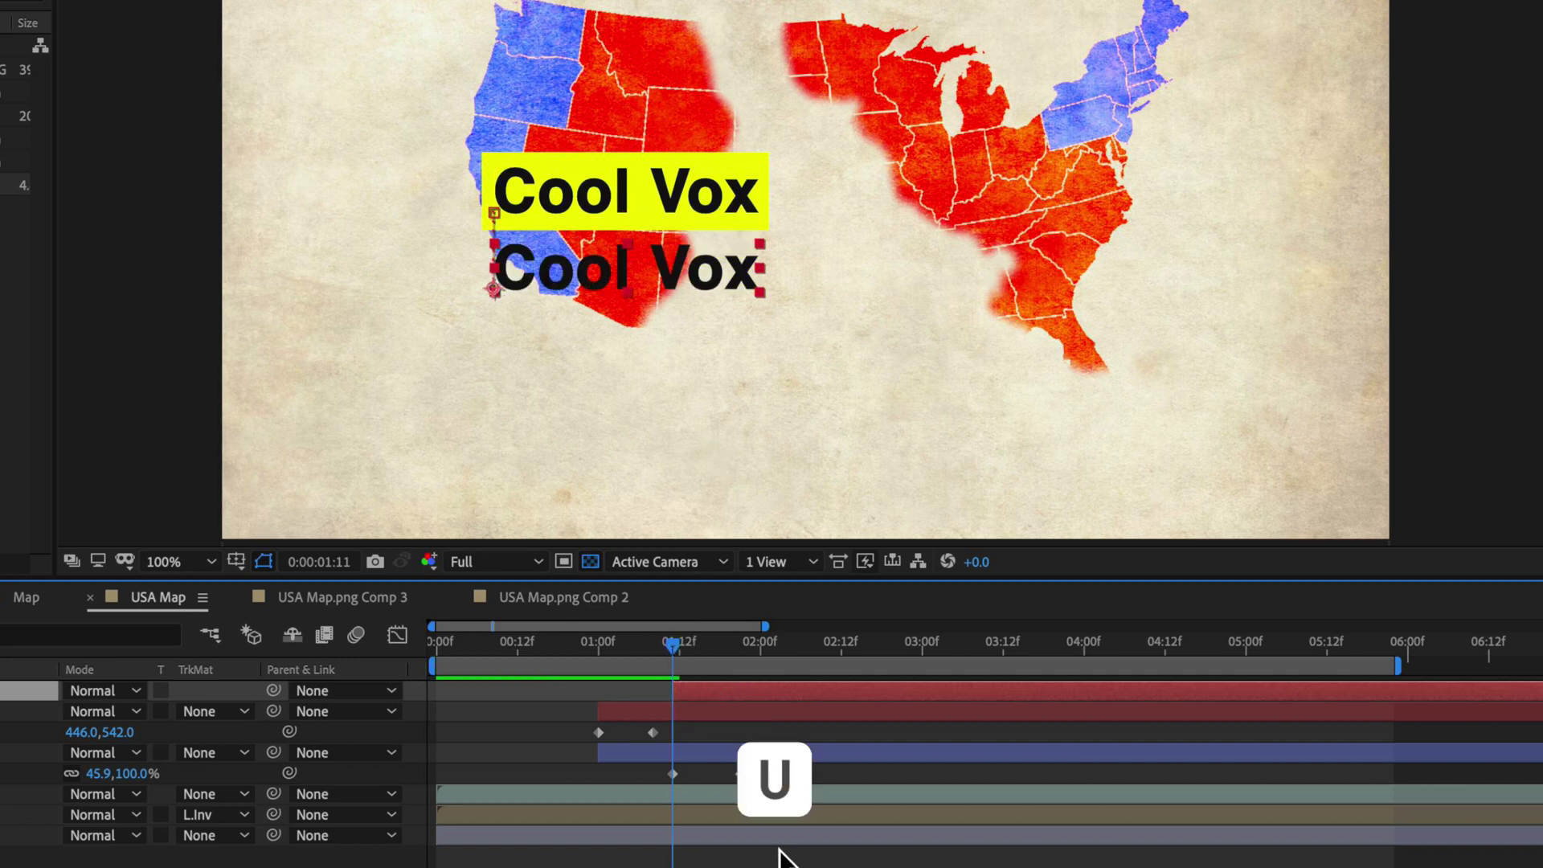
left_click_drag(754, 708, 645, 725)
left_click_drag(697, 639, 730, 653)
key("super+v")
left_click_drag(587, 197, 848, 202)
type("Map Effect")
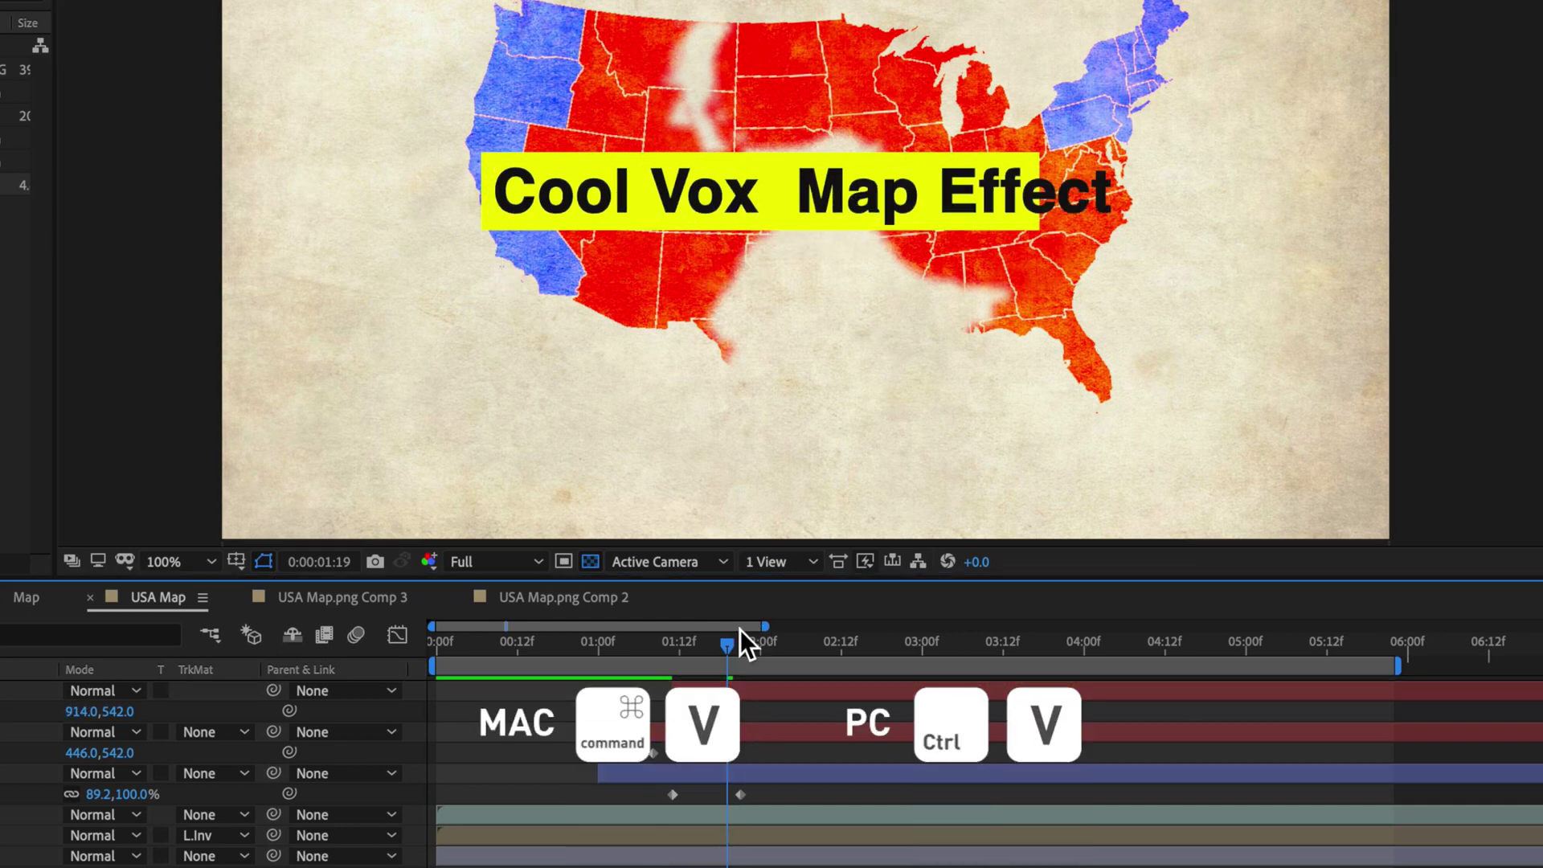
Step: Move the "Map Effect" end position keyframe to 0:00:01:21, shift its animated position to 876,542, and preview the title
left_click_drag(734, 649, 750, 650)
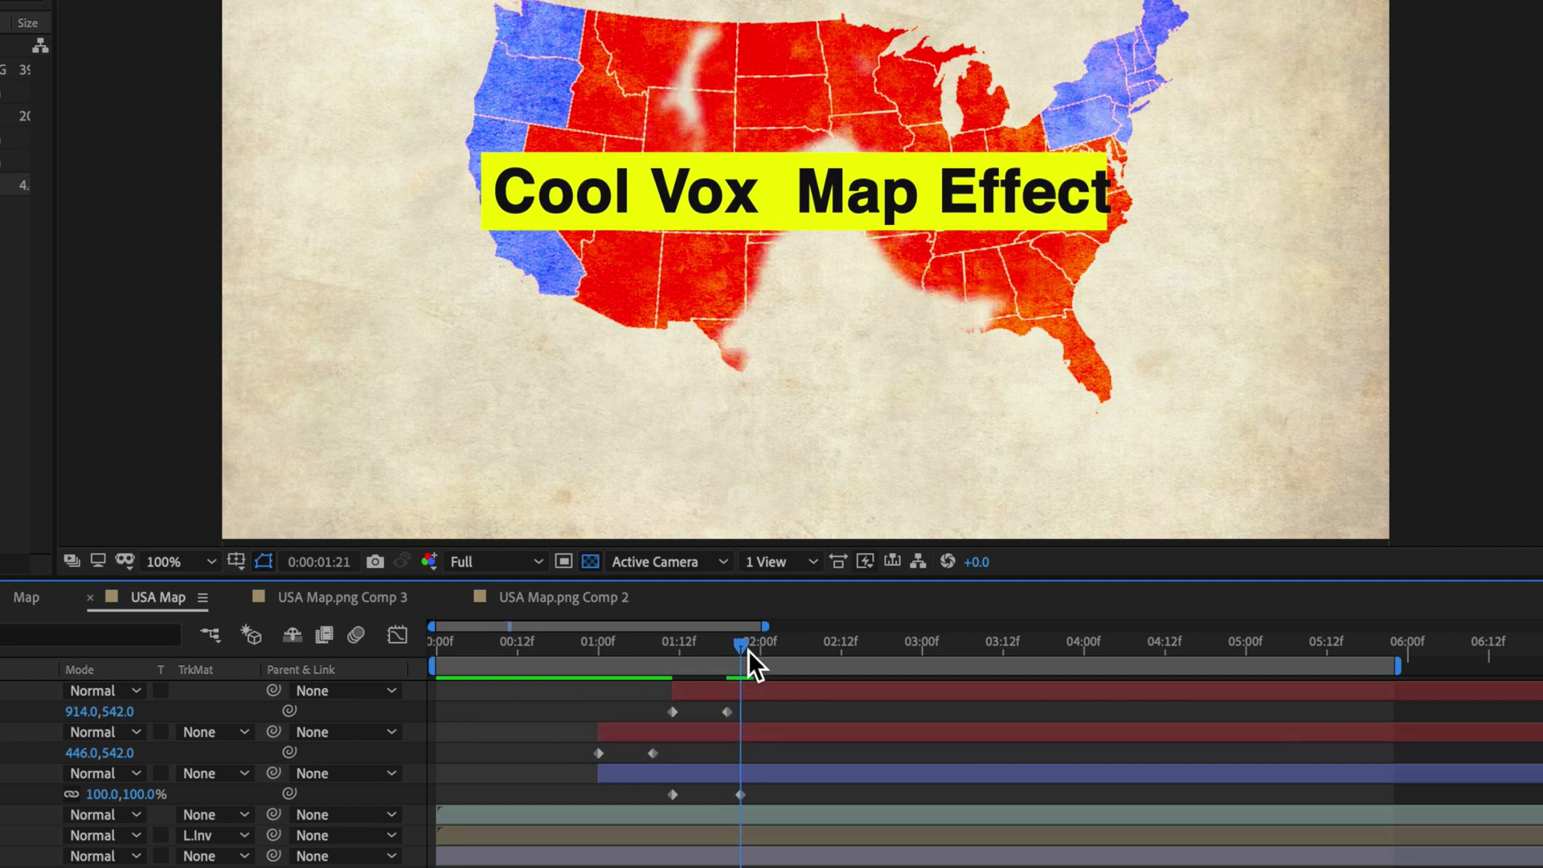
left_click_drag(727, 716, 741, 719)
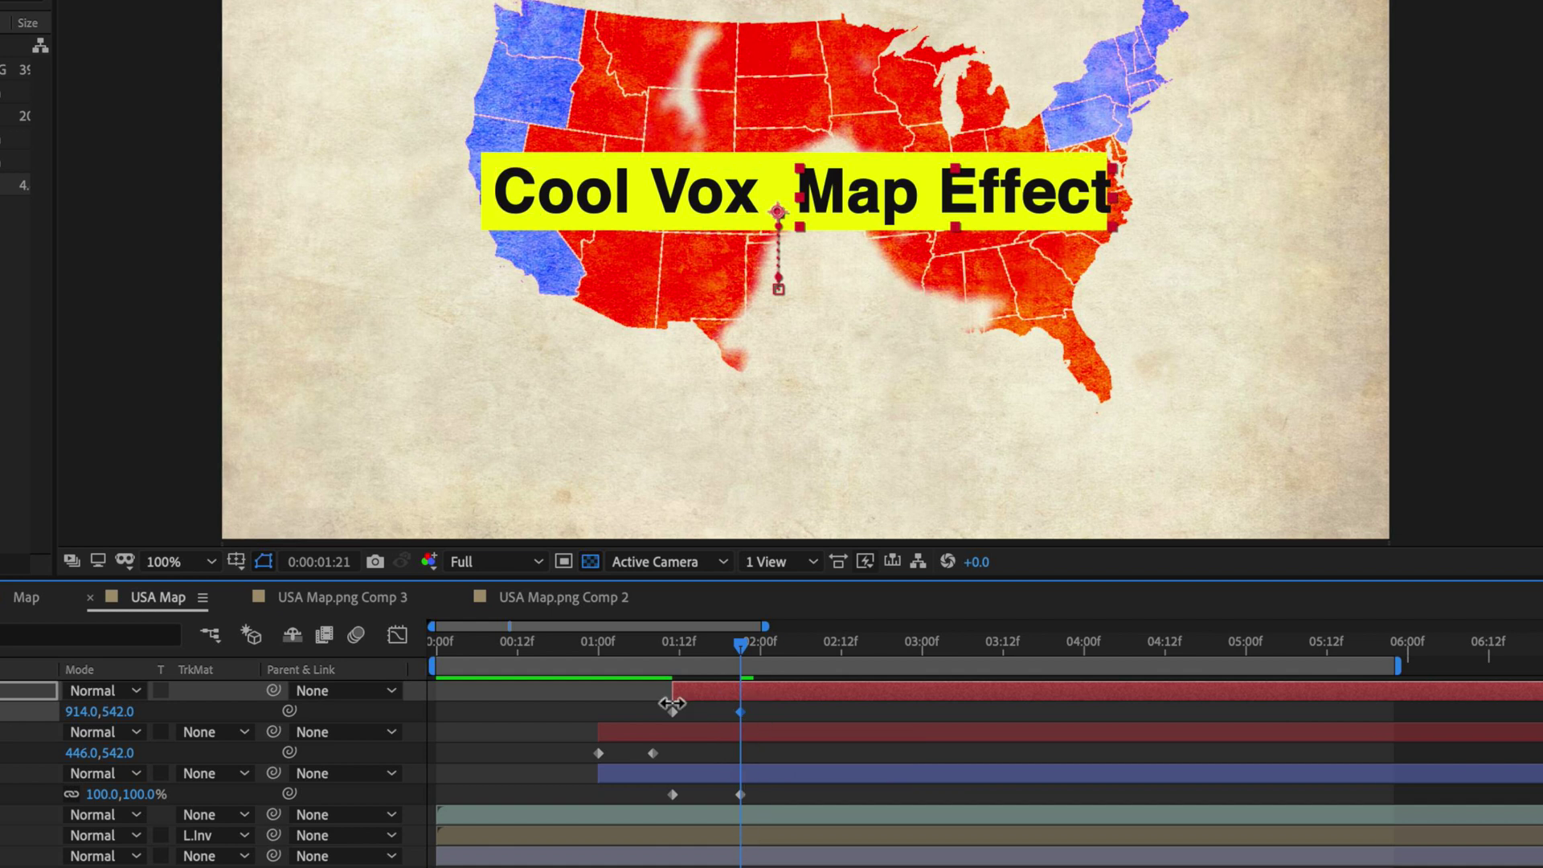
left_click_drag(754, 709, 646, 717)
left_click_drag(915, 207, 890, 208)
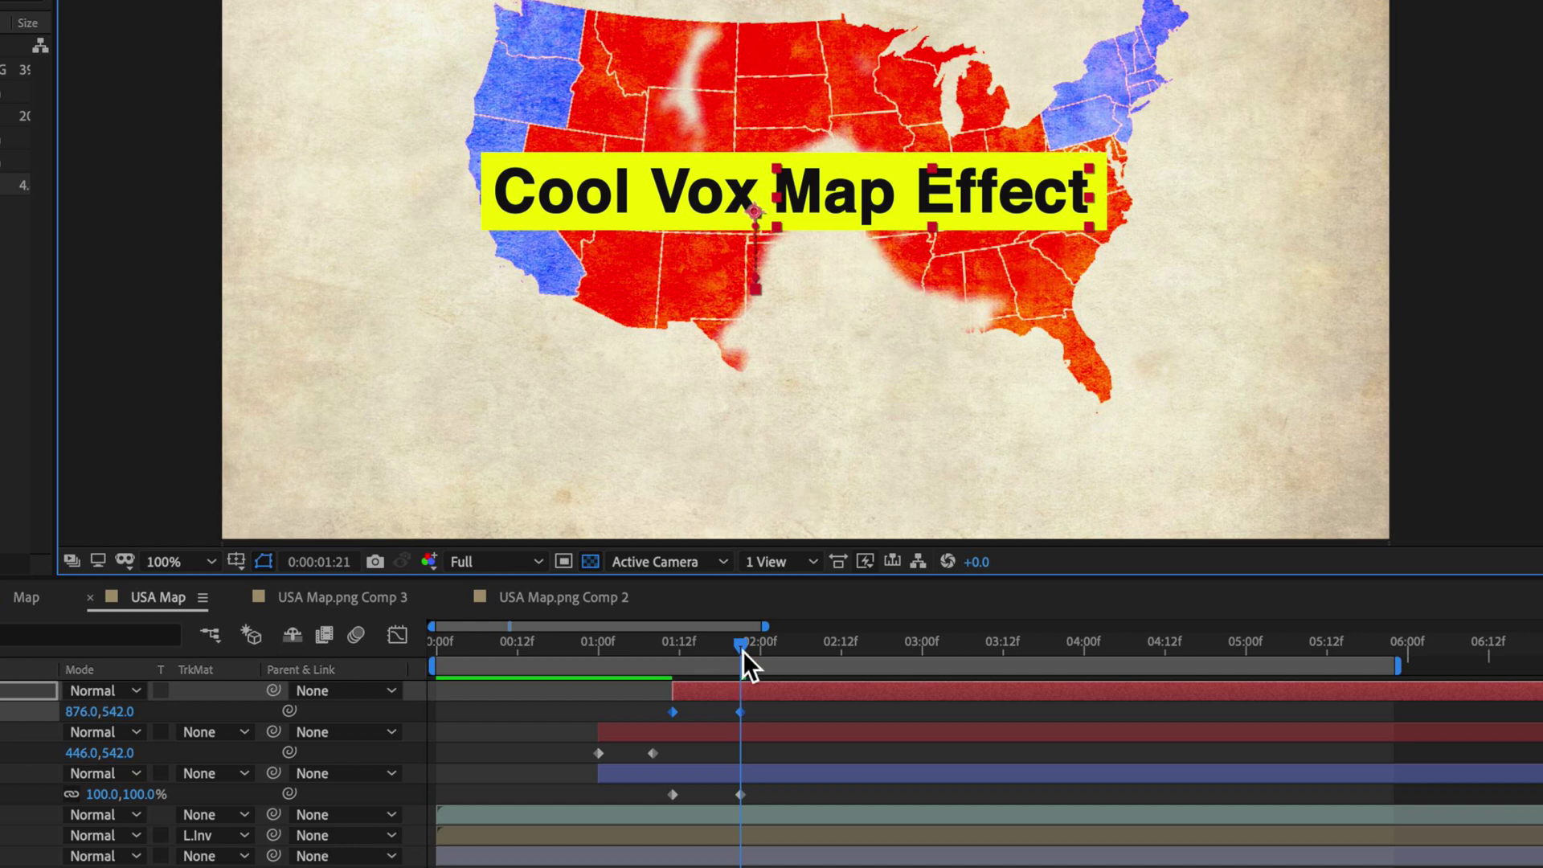
left_click_drag(742, 647, 553, 647)
key("space")
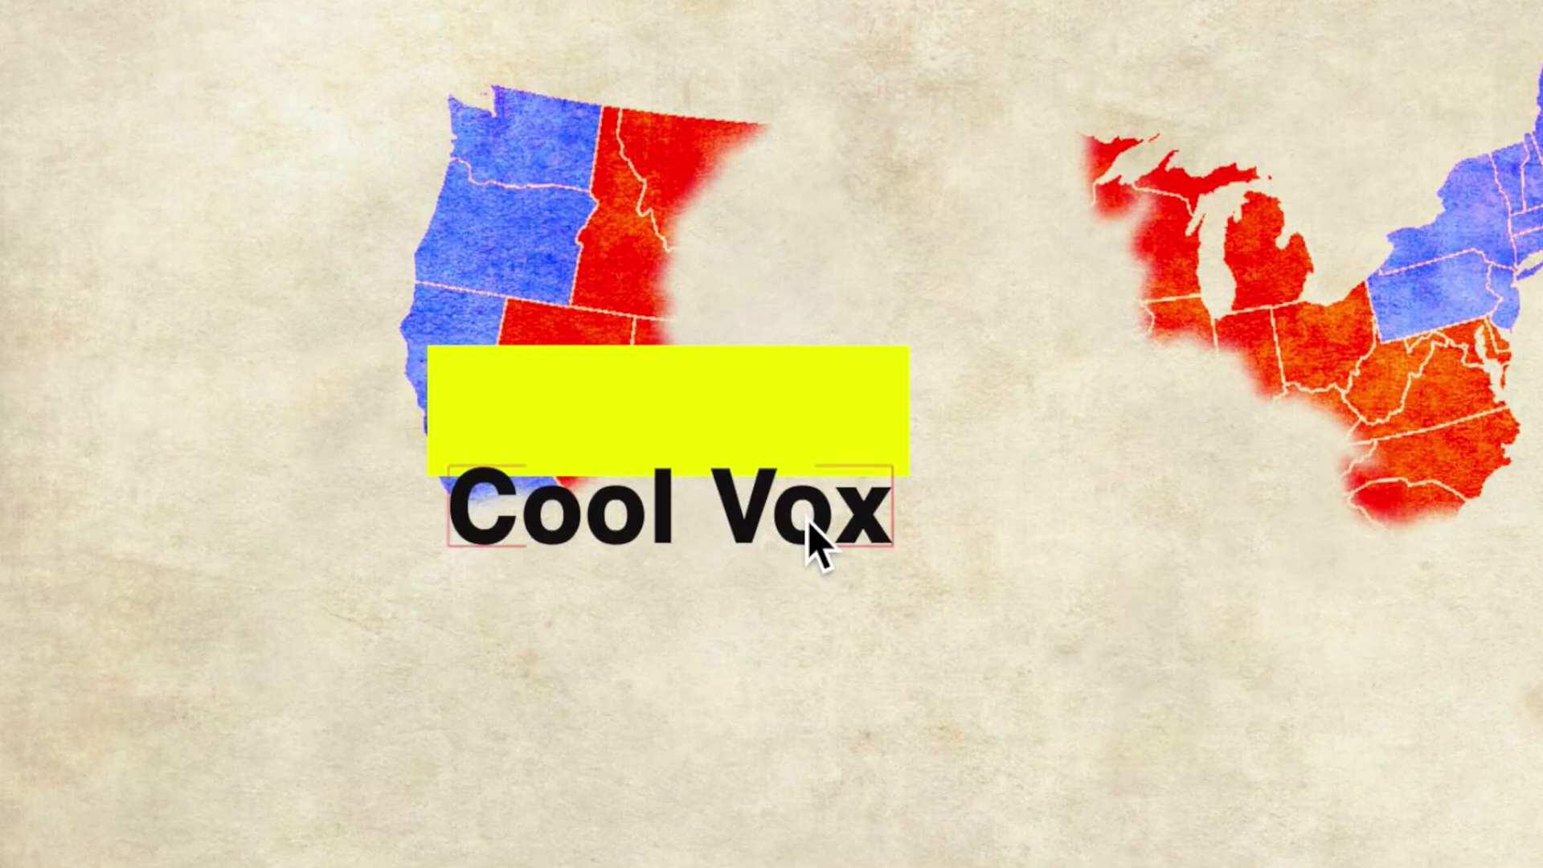
left_click(667, 465)
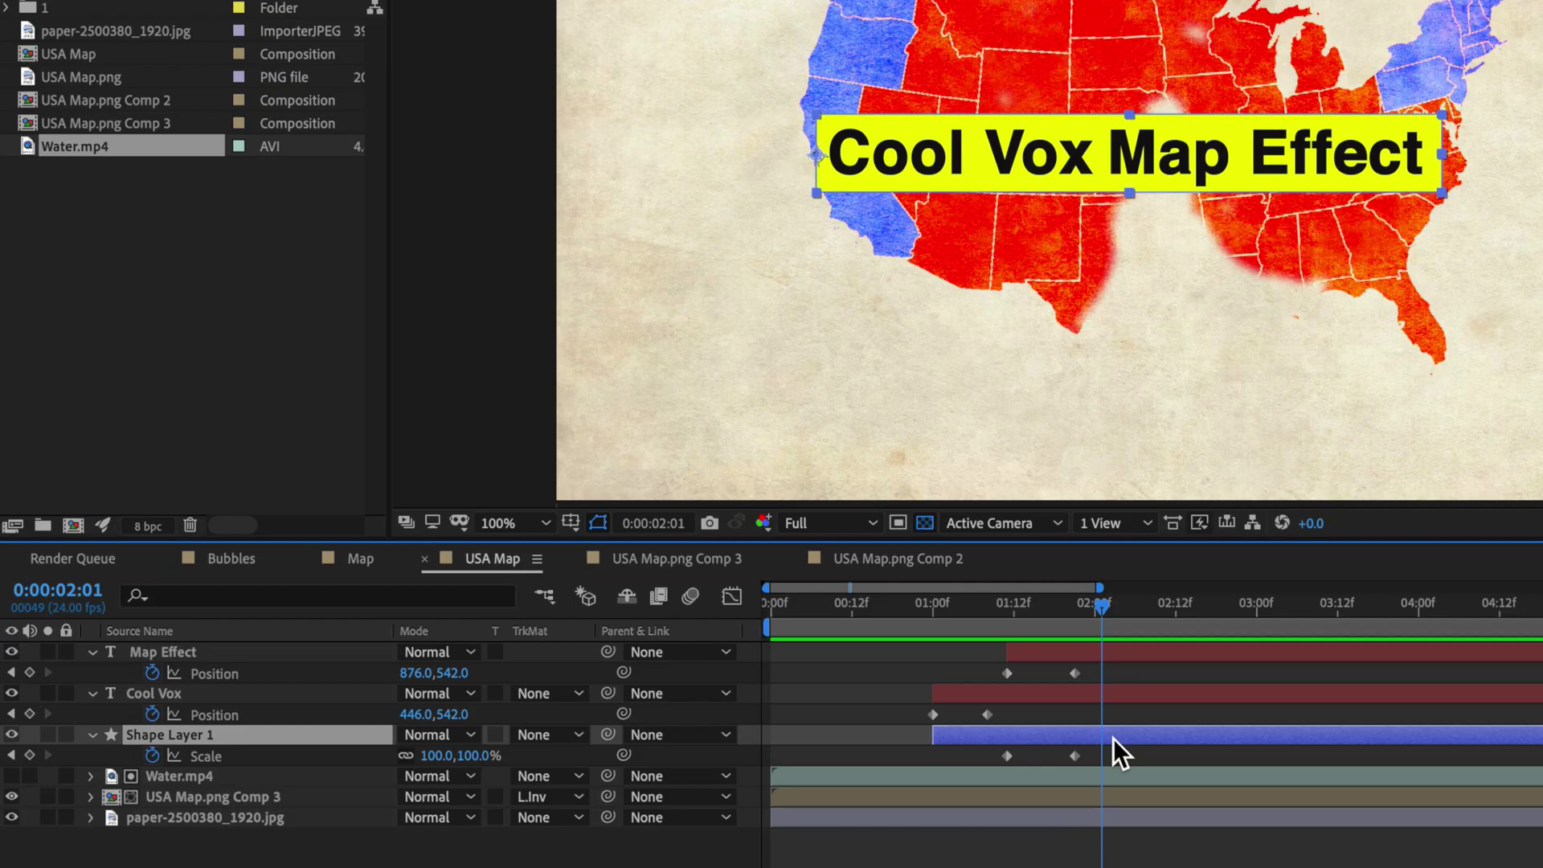
Step: Duplicate the yellow rectangle layer, remove the copy's scale keyframes, and place it directly above the "Cool Vox" layer
key("ctrl+d")
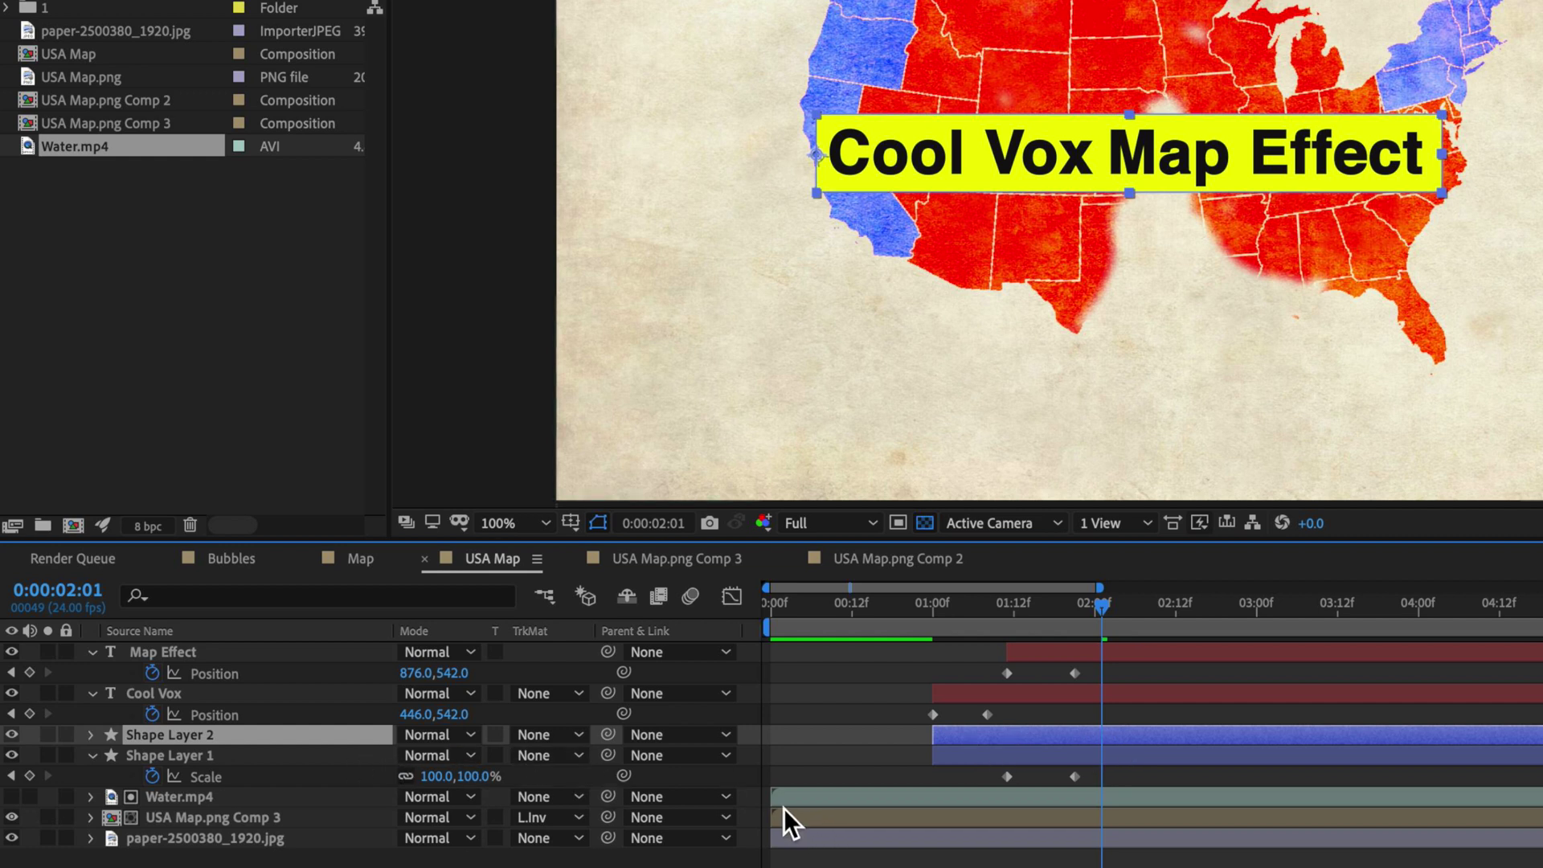
key("s")
left_click_drag(1114, 759, 984, 765)
key("Delete")
mouse_move(1102, 604)
left_mouse_down()
mouse_move(947, 615)
mouse_move(1108, 607)
left_mouse_up()
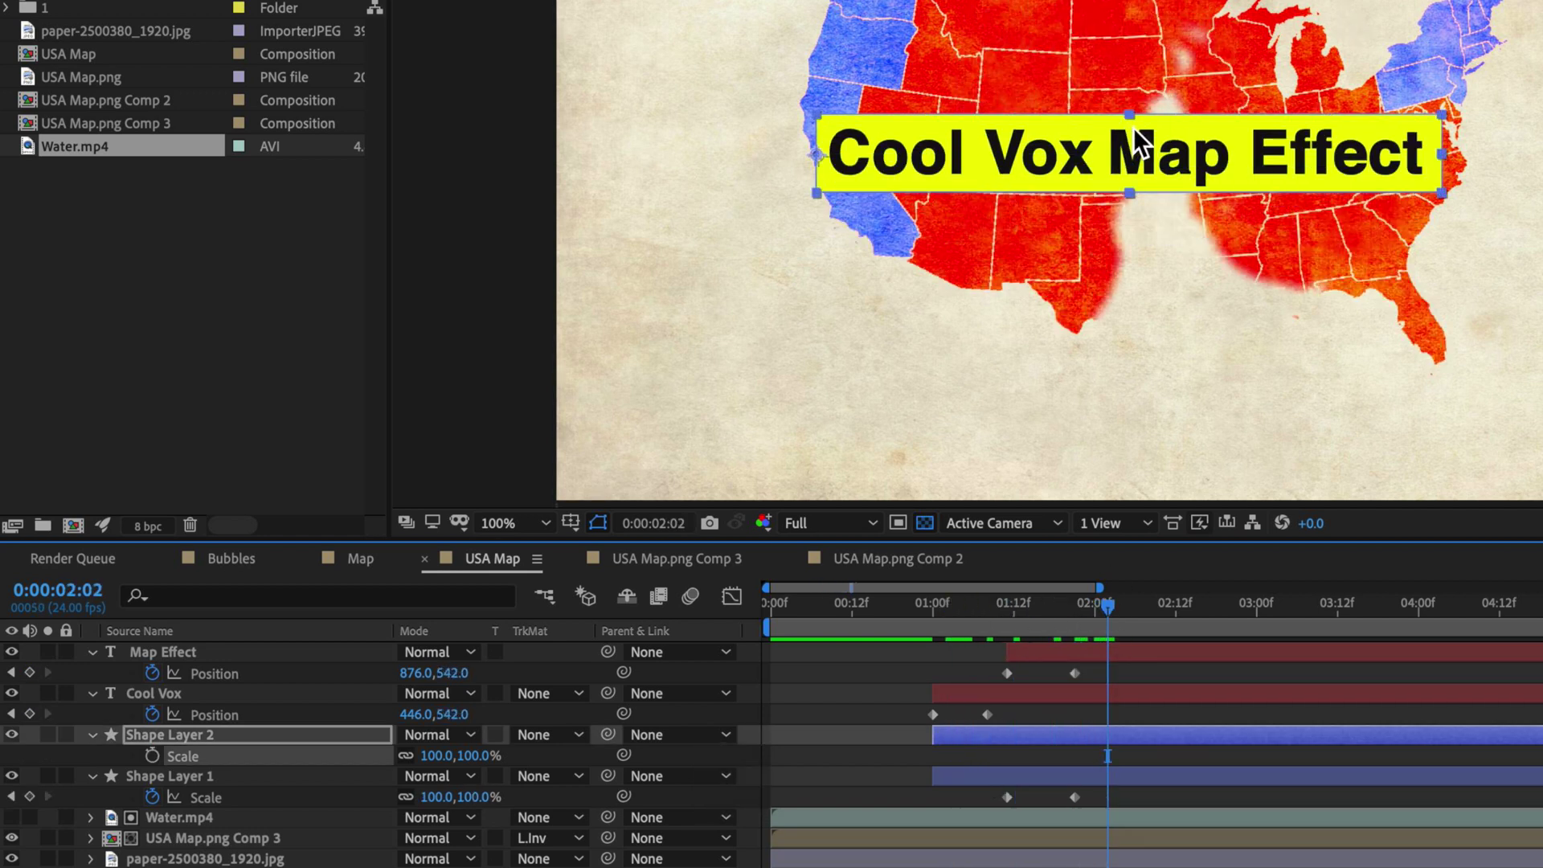
left_click_drag(209, 733, 209, 680)
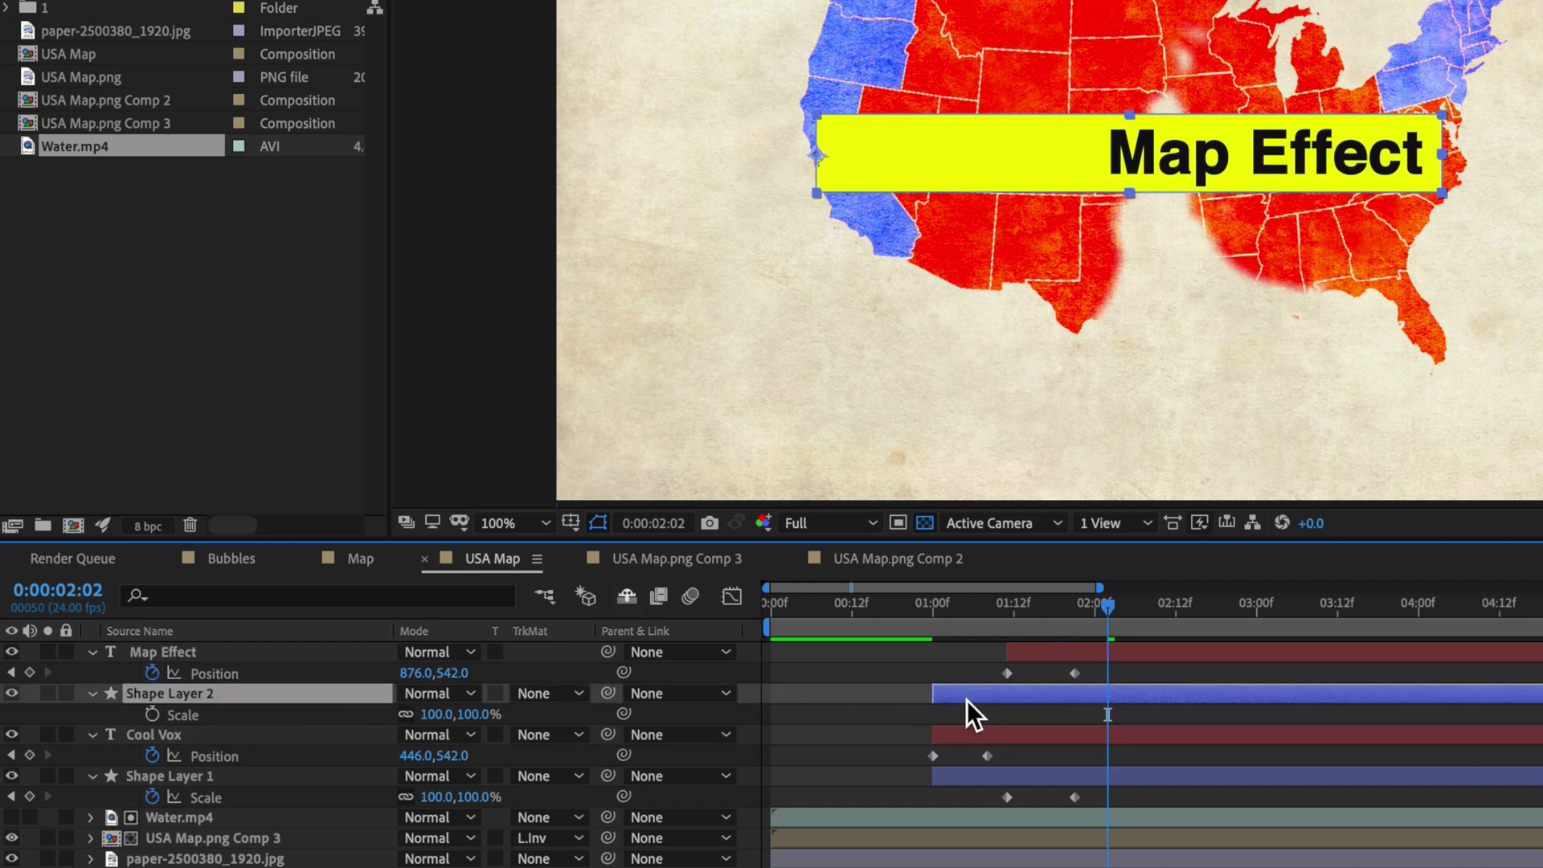
Step: Set the "Cool Vox" layer to use the duplicated rectangle above it as an alpha matte
left_click(193, 738)
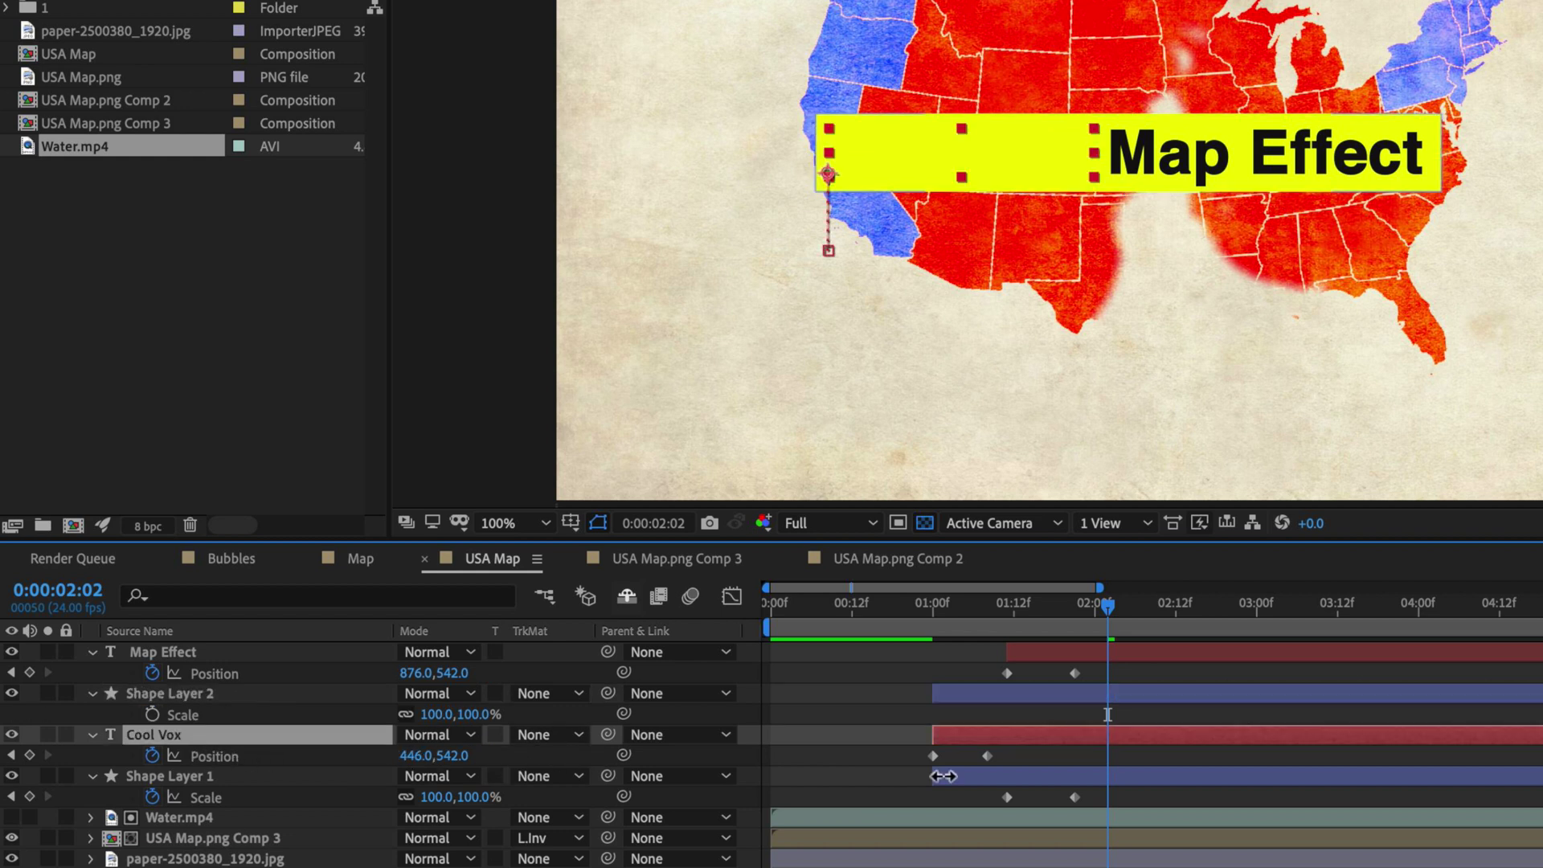
left_click(552, 739)
left_click(573, 793)
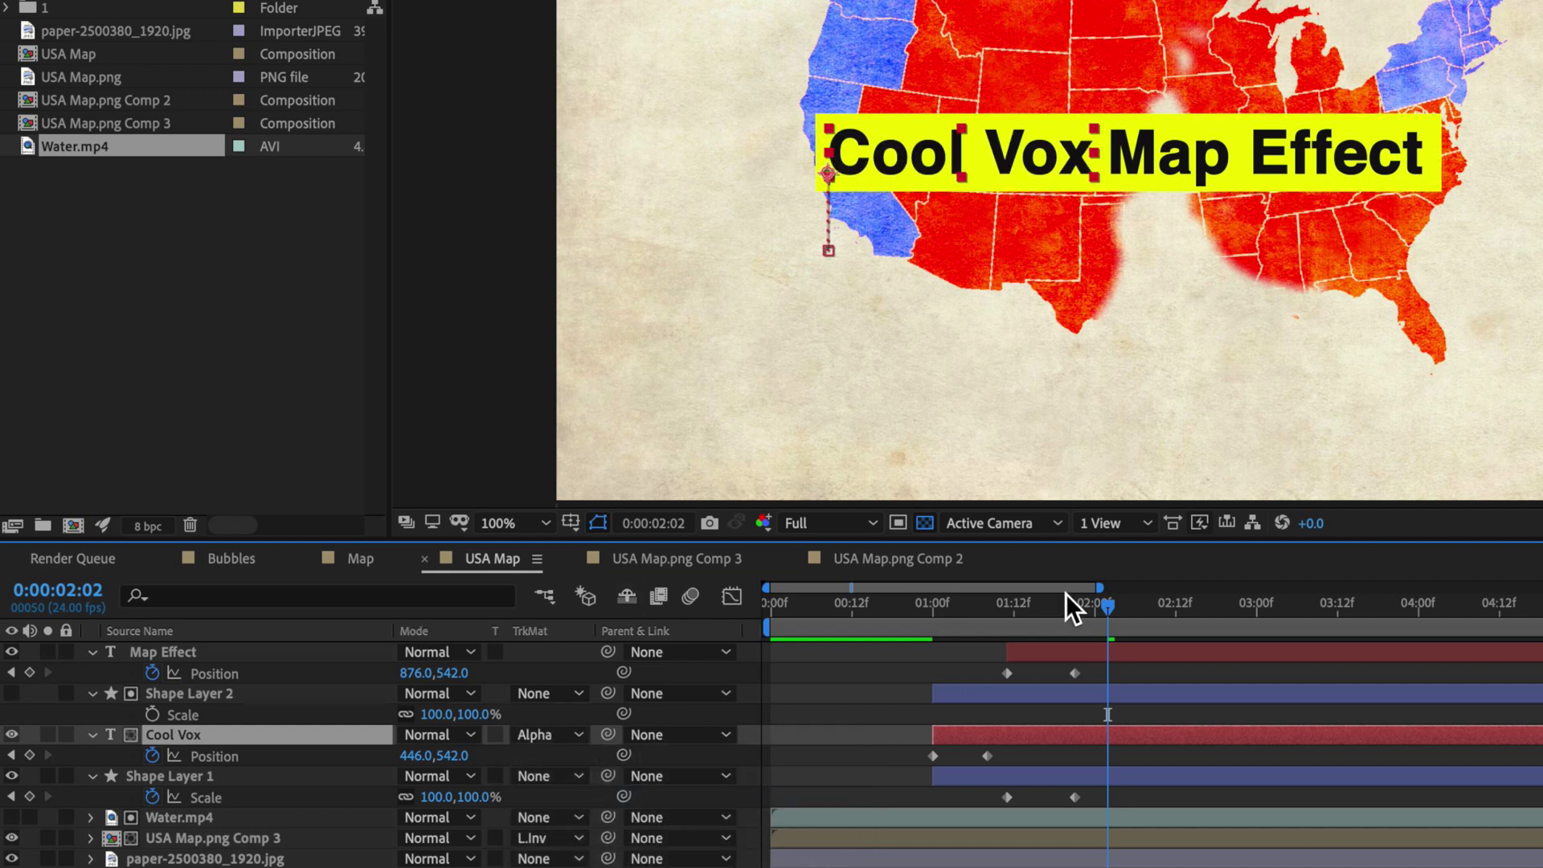
left_click_drag(1106, 611, 1082, 643)
Step: Duplicate the matte rectangle above "Map Effect", start it at 0:00:01:11, set it as that text's alpha matte, and preview
left_click(1083, 687)
key("ctrl+d")
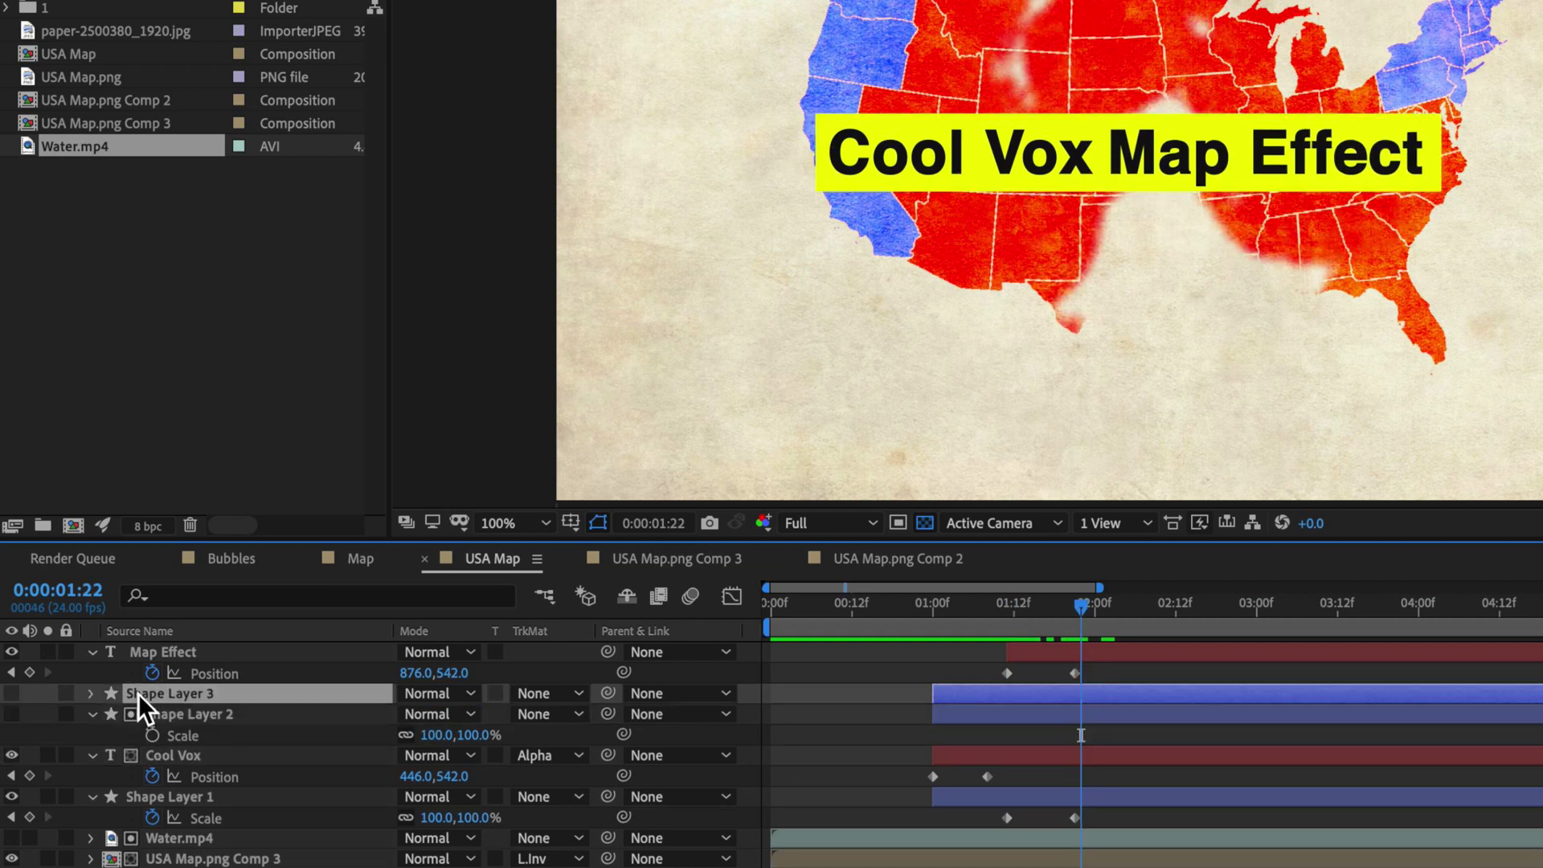
left_click_drag(139, 693, 151, 651)
left_click_drag(1073, 649, 1092, 651)
left_click(580, 673)
left_click(582, 730)
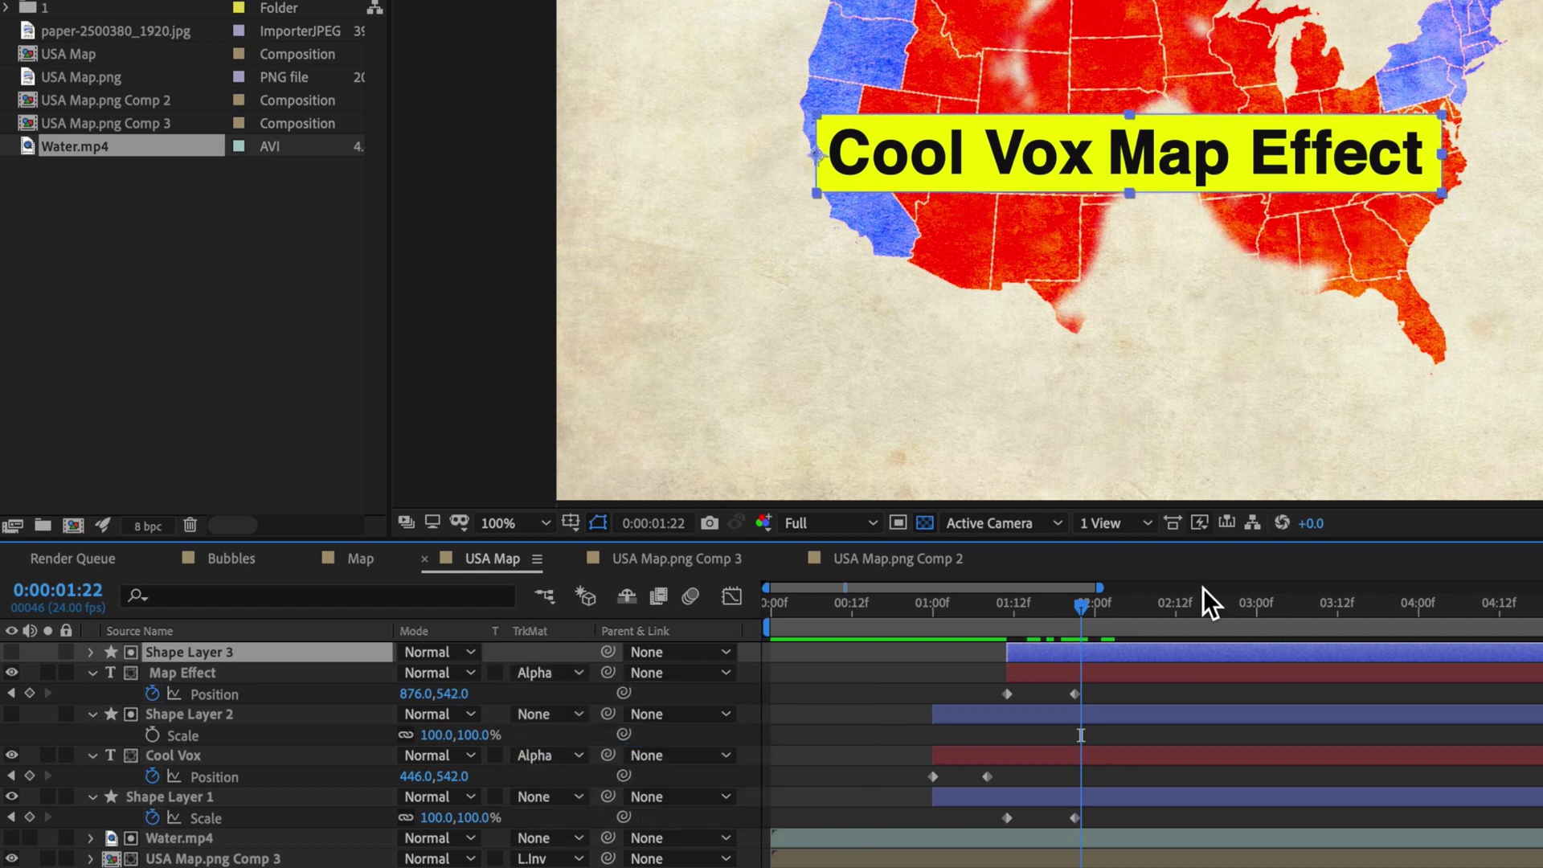
left_click(918, 605)
key("space")
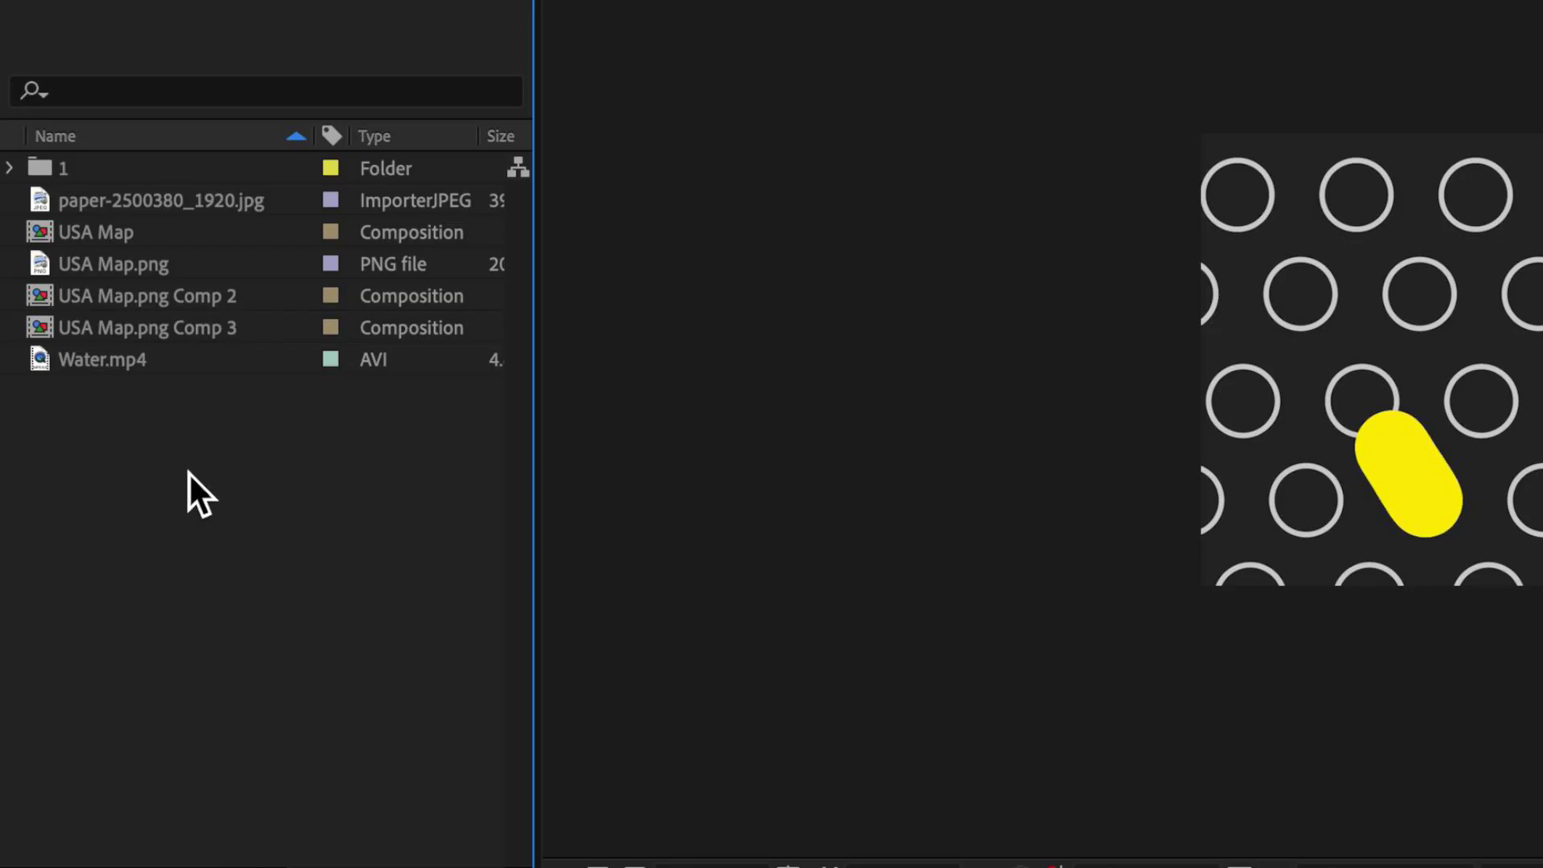
Step: Create a new 1920 x 1080 composition at 24 fps with a duration of 0:00:35:01
right_click(189, 473)
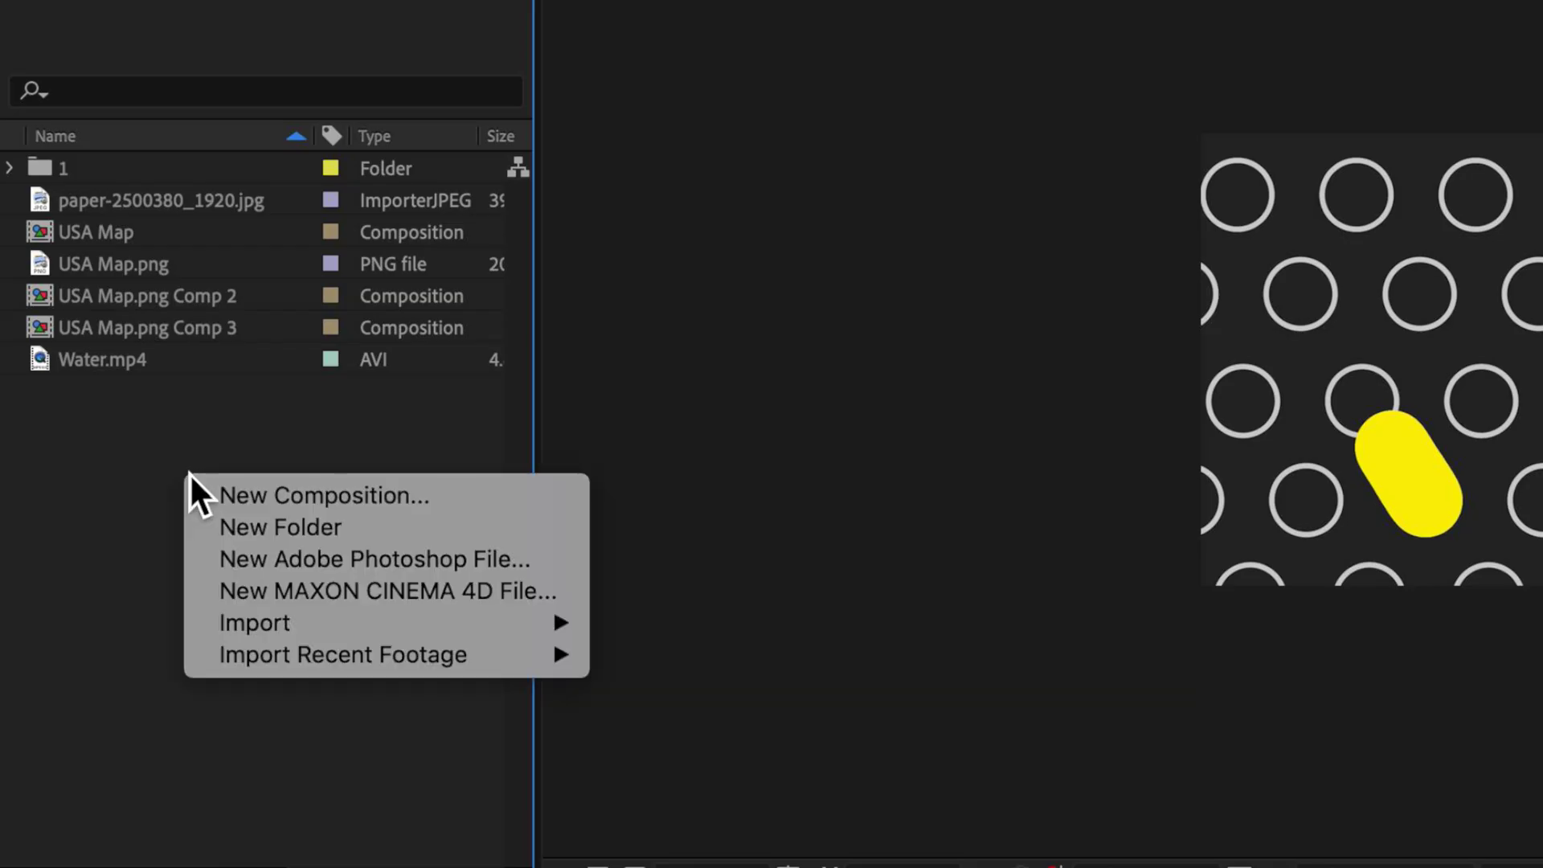
left_click(273, 497)
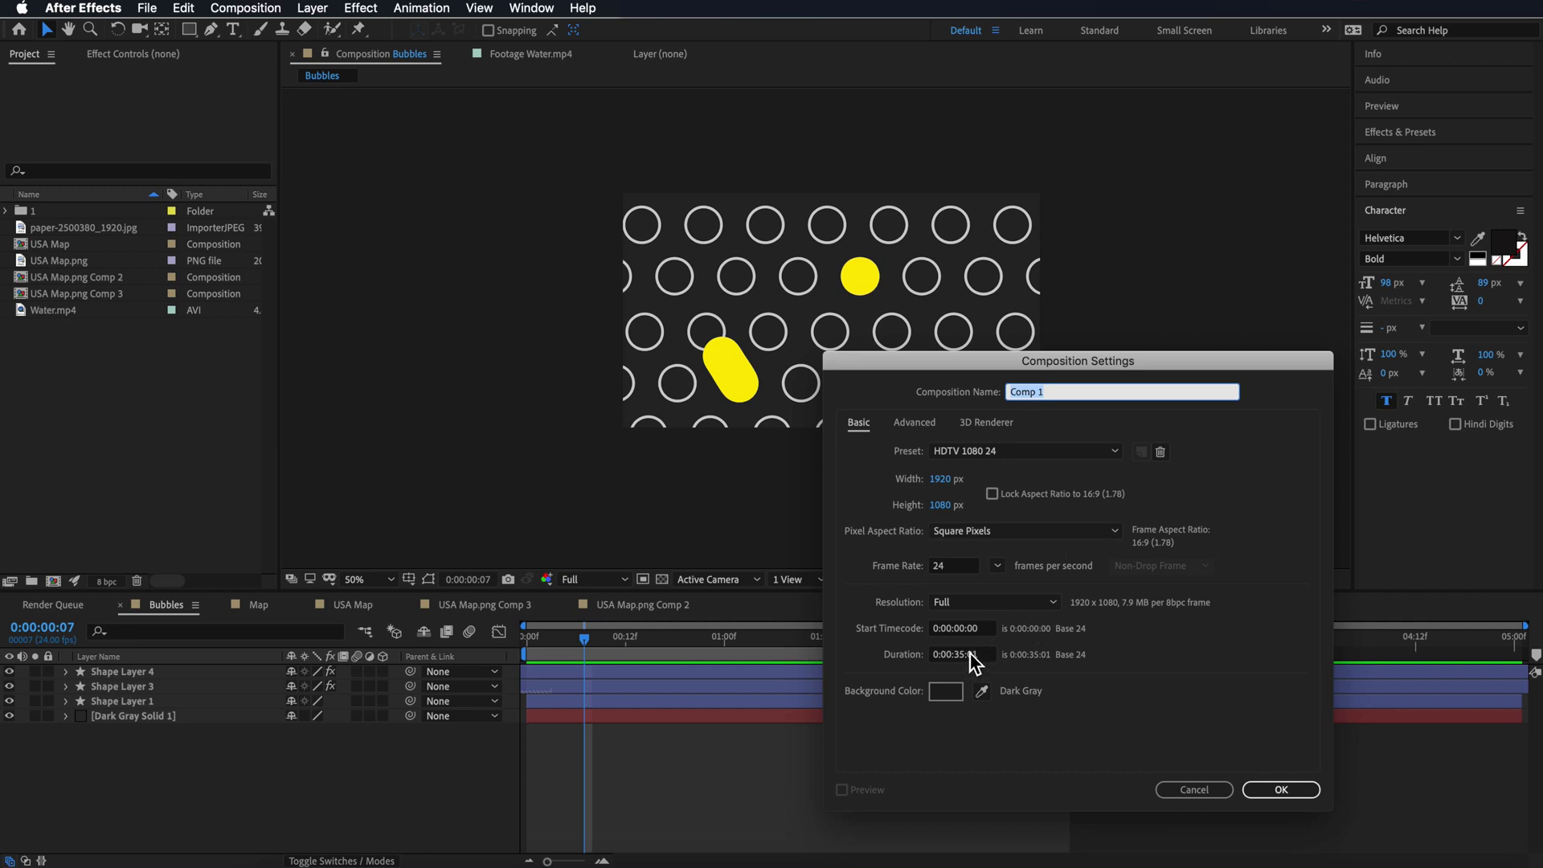
left_click(1262, 789)
Step: Add a full-frame dark gray solid with colour 2B2B2B to the new composition
right_click(212, 668)
mouse_move(276, 680)
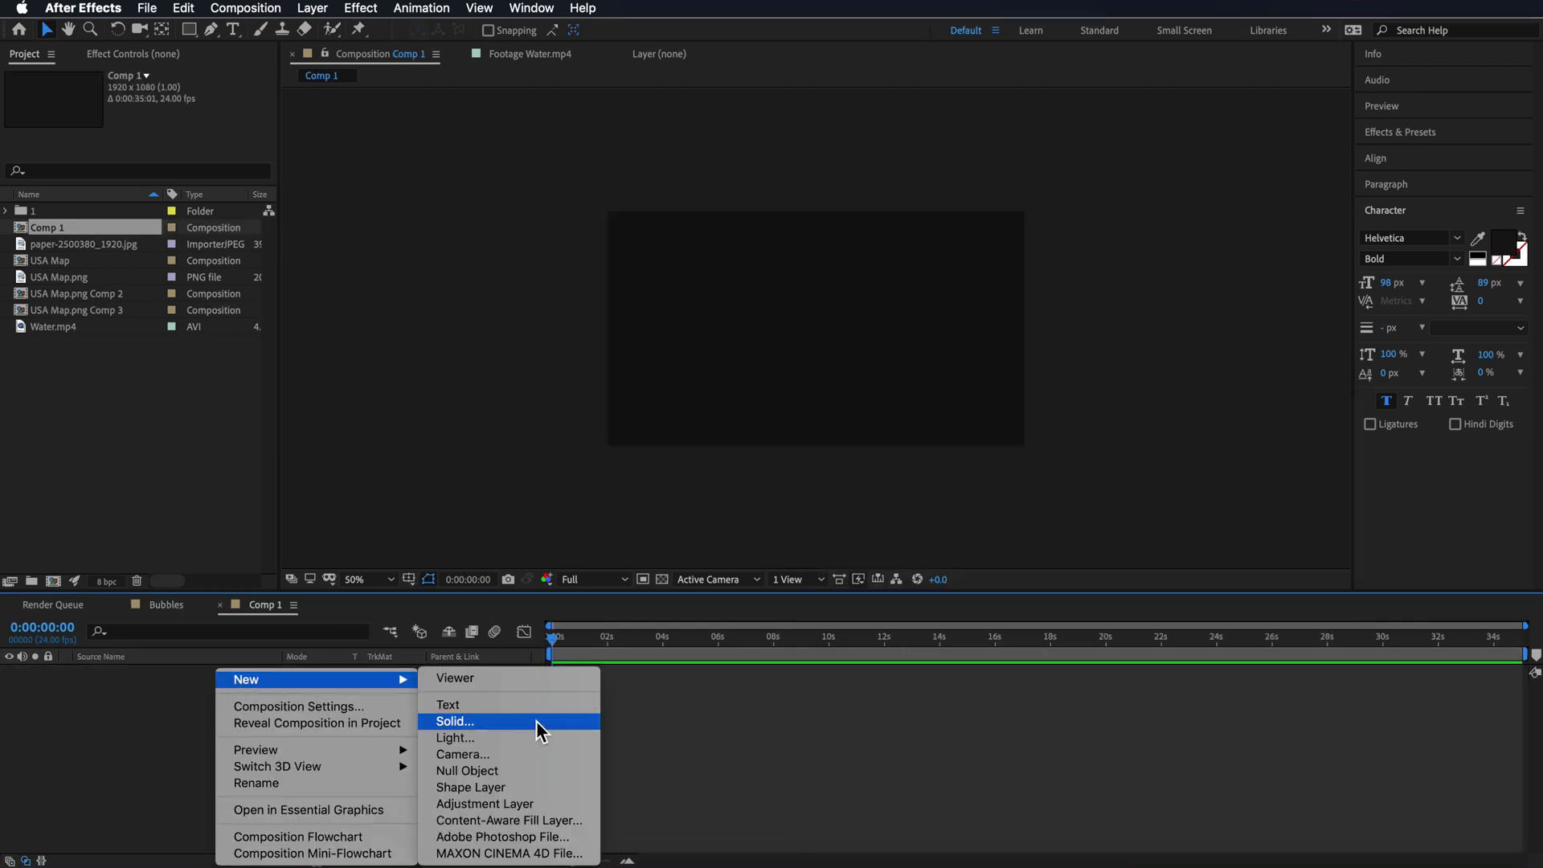
left_click(509, 723)
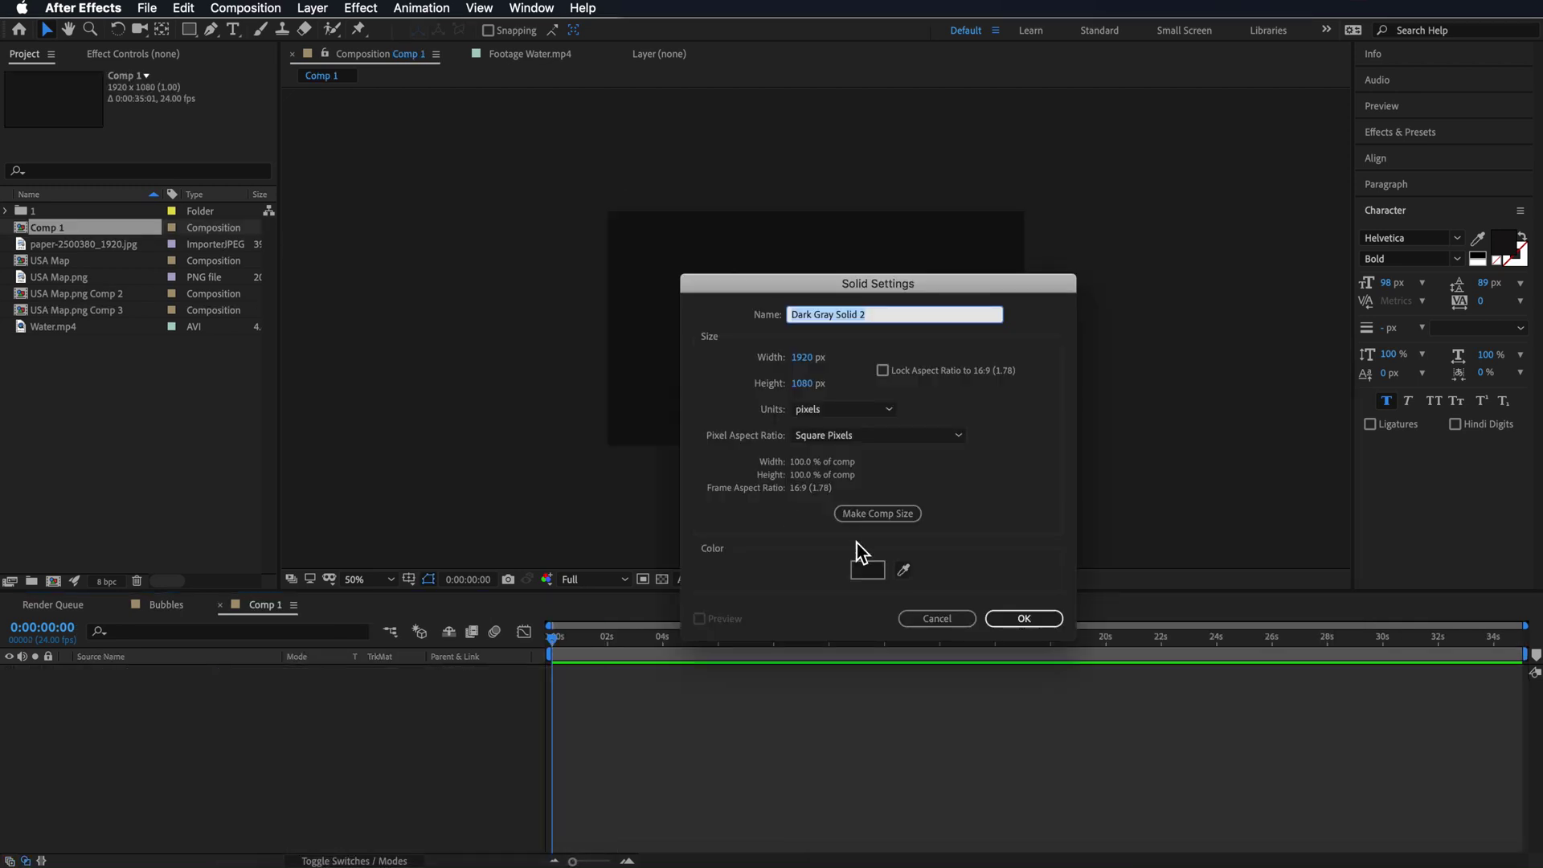
left_click(866, 568)
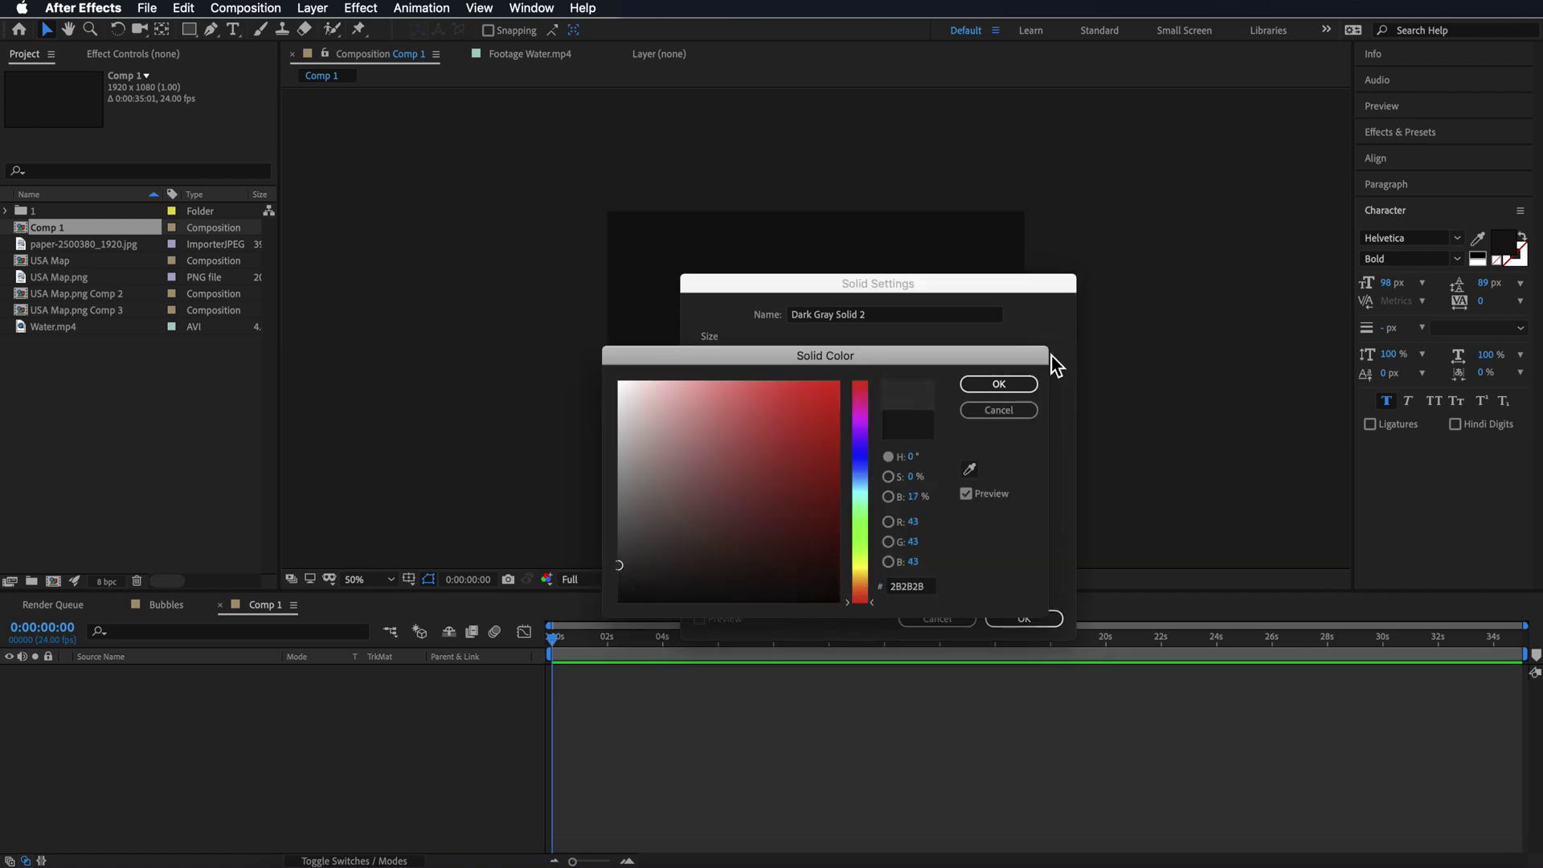
left_click(999, 383)
left_click(1014, 619)
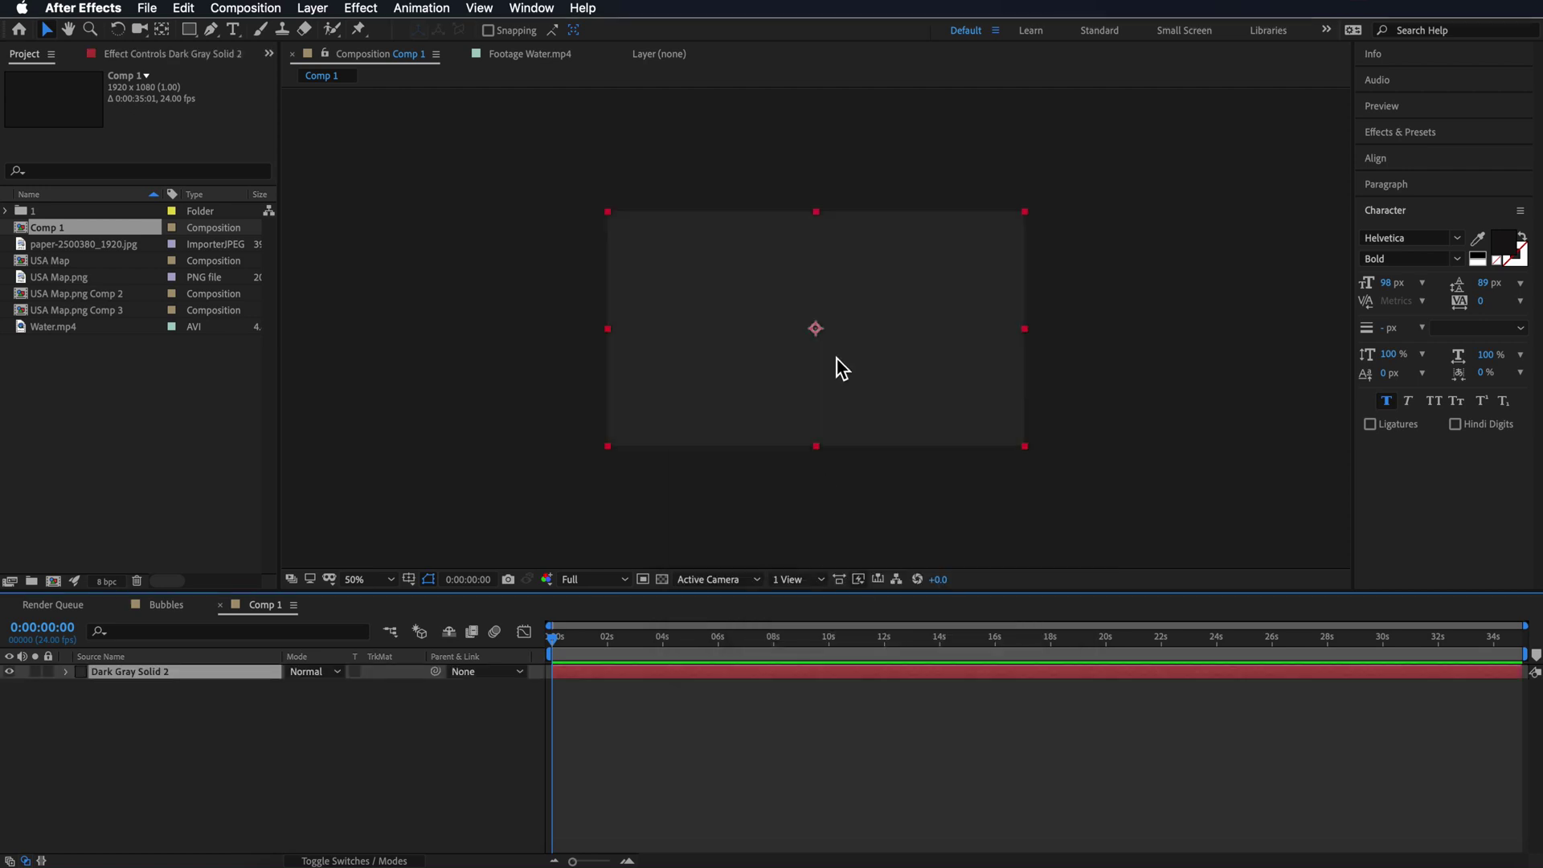
left_click(239, 706)
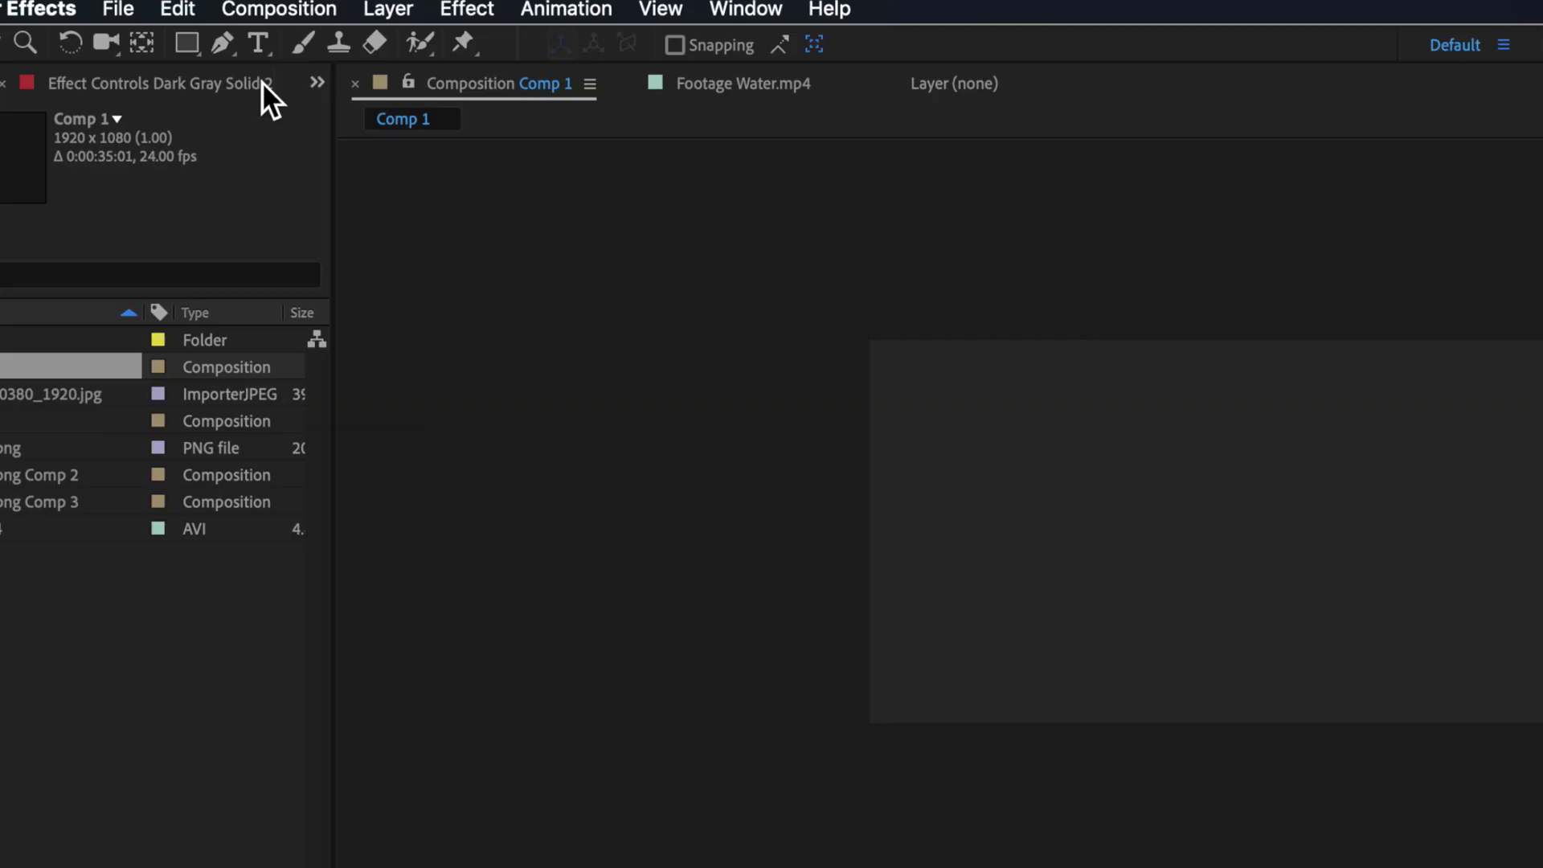
Step: Choose the Ellipse tool and set the shape fill to none
left_click(197, 51)
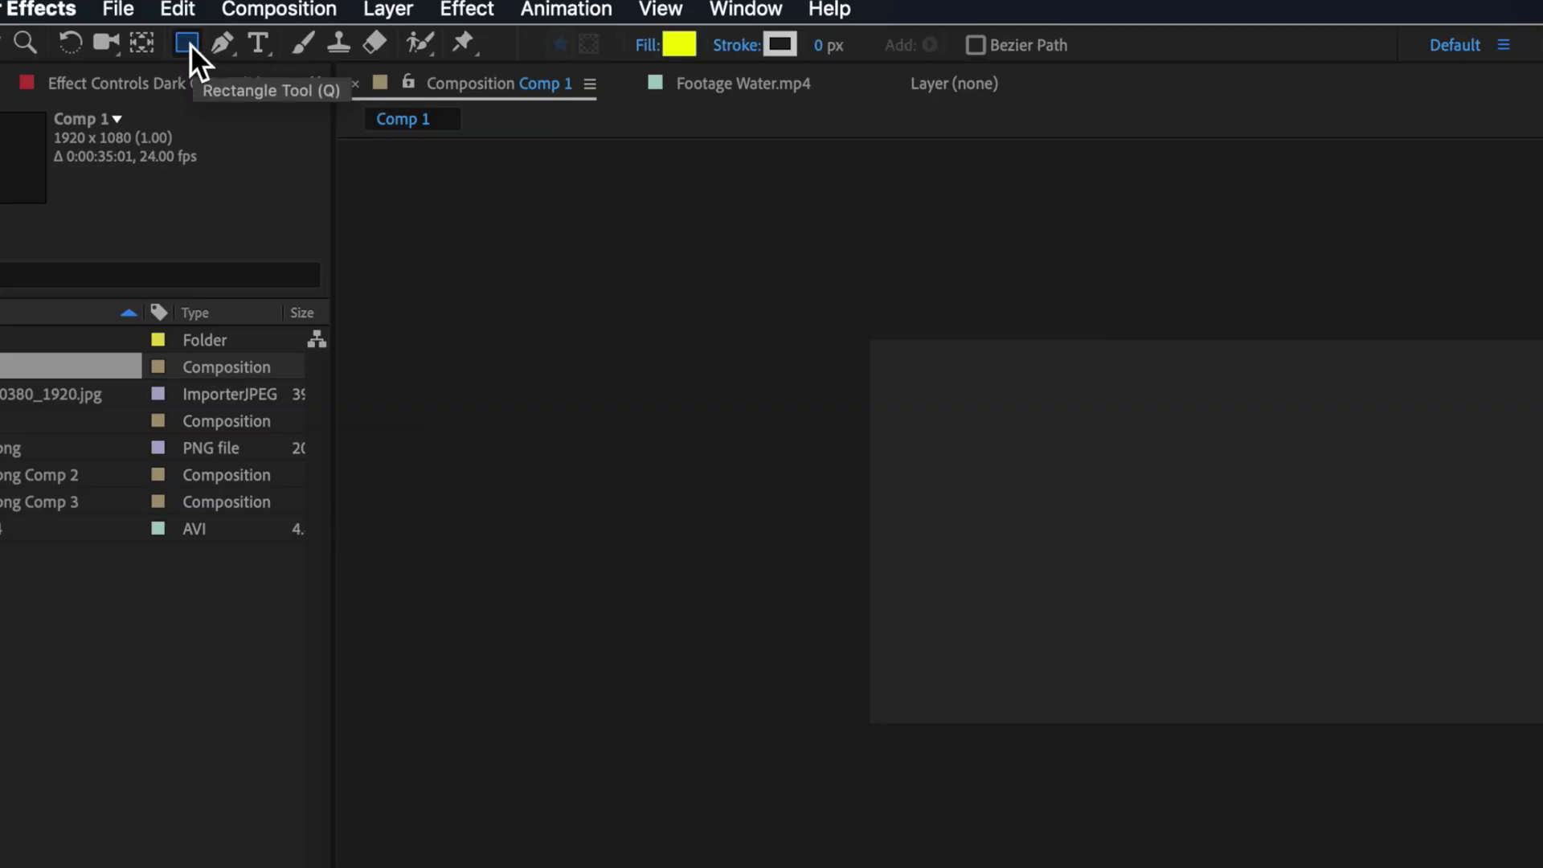
left_click(189, 43)
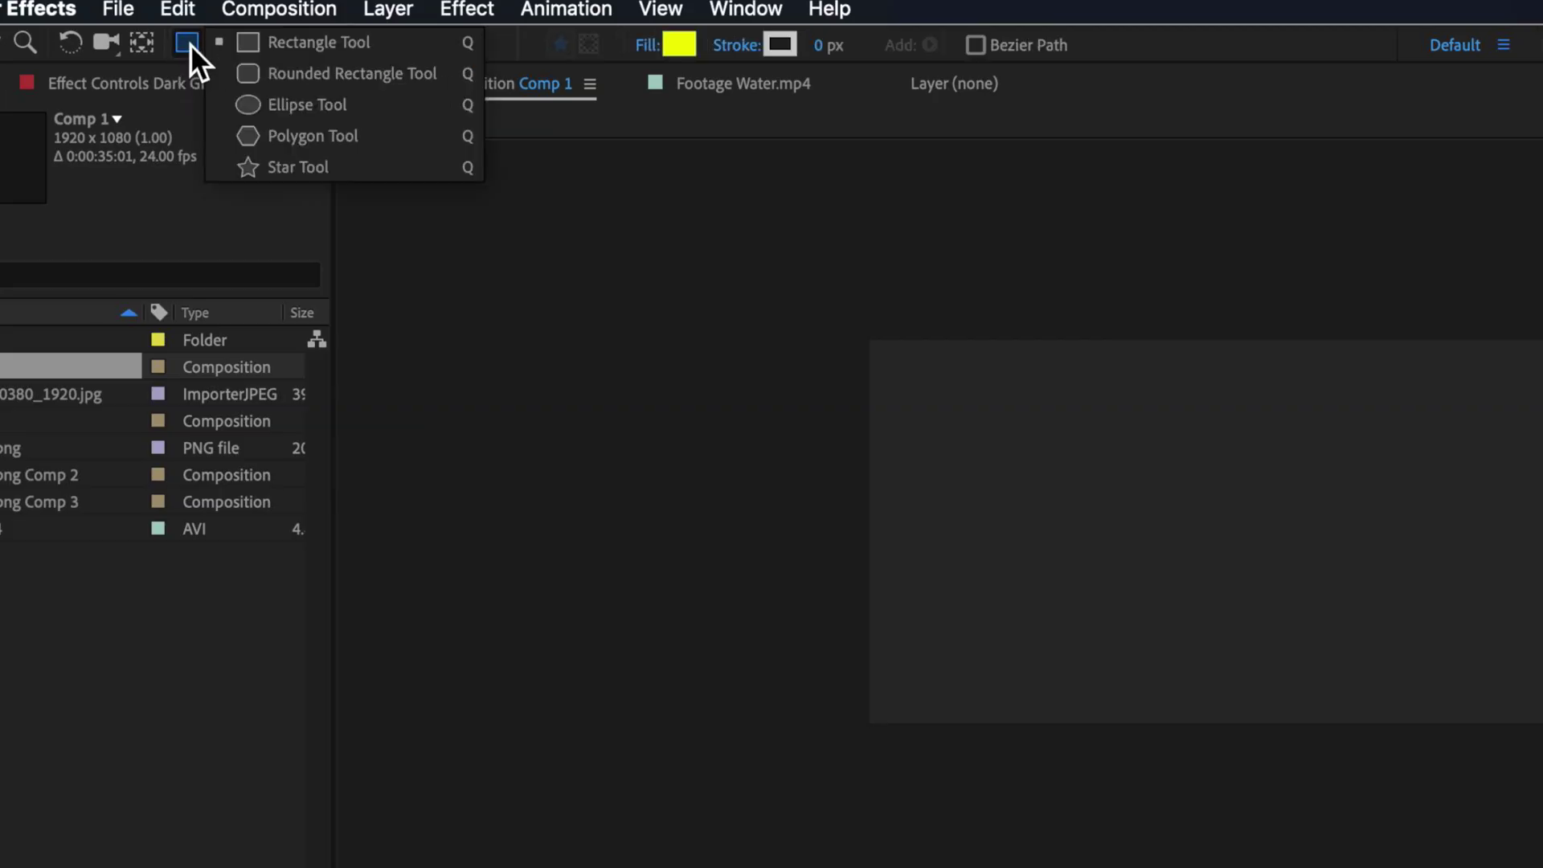
left_click(302, 104)
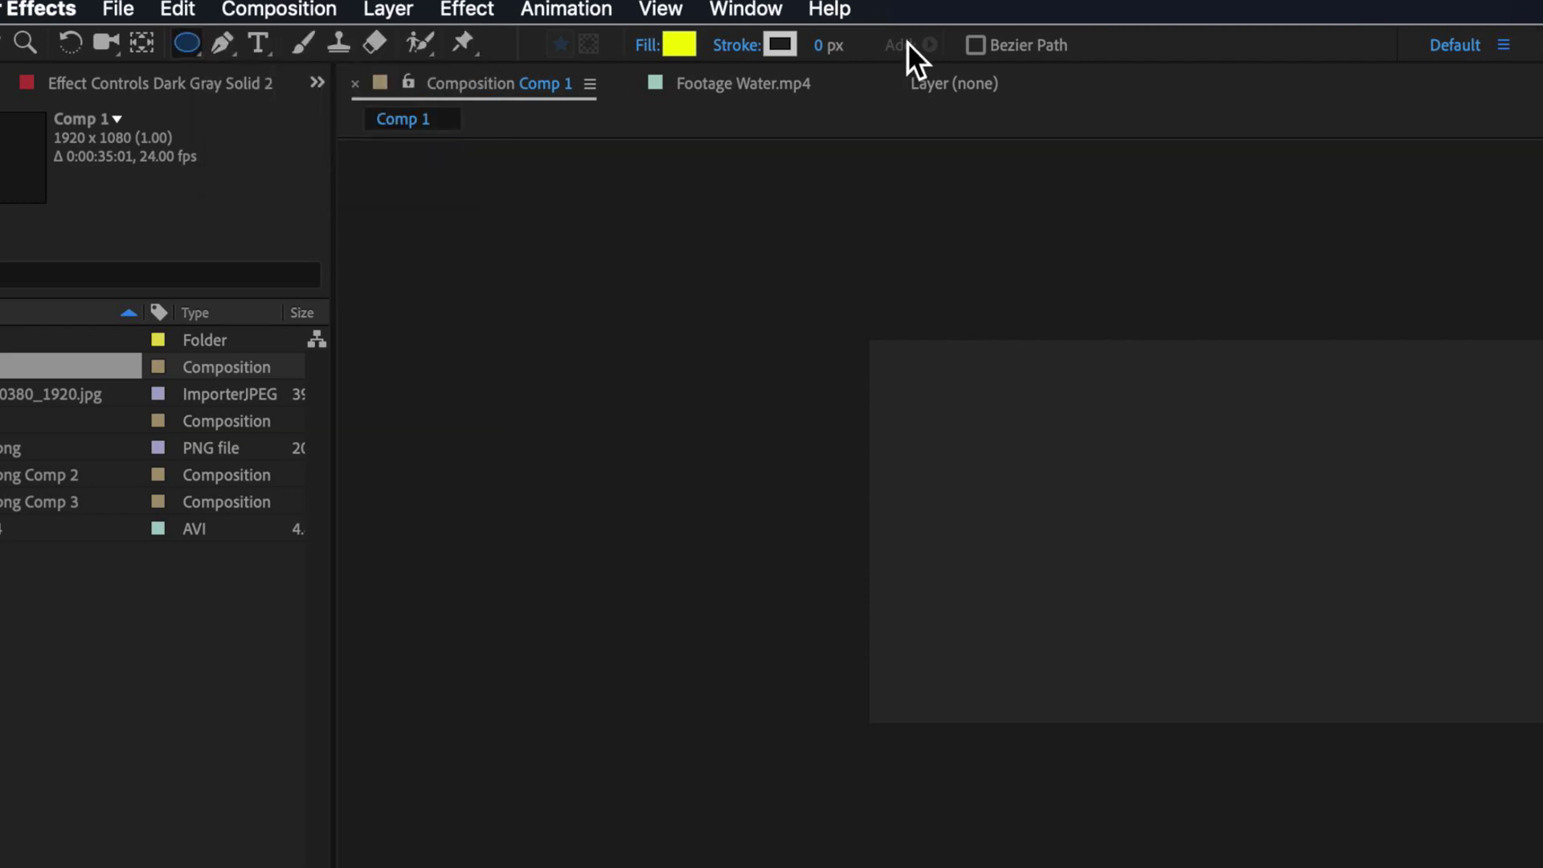
left_click(653, 45)
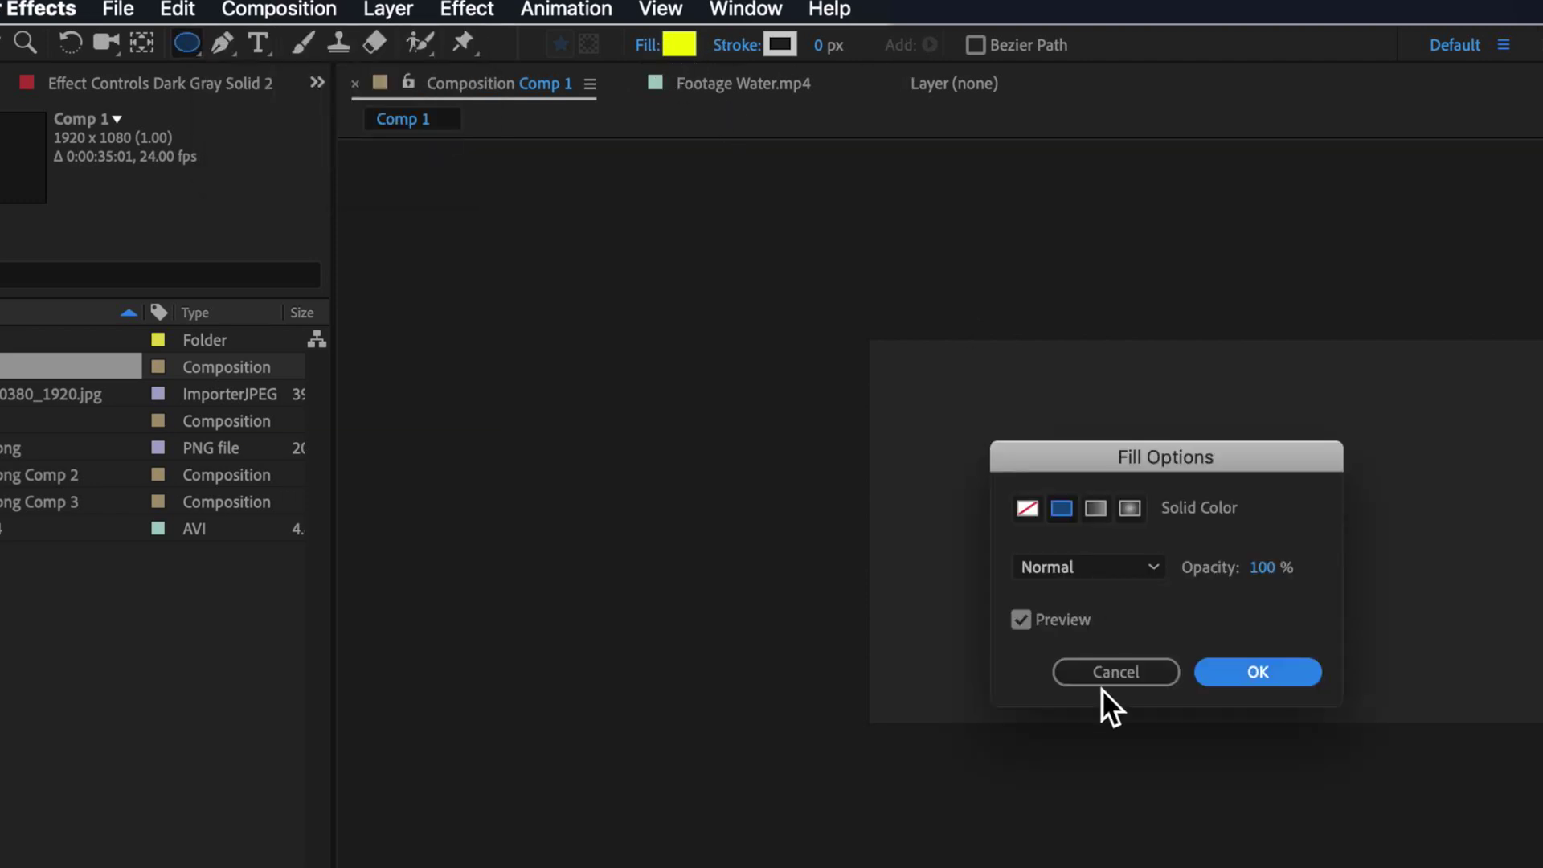
left_click(1026, 505)
left_click(1258, 673)
Step: Set the shape stroke to 20 px wide in light gray CFCFCF
left_click_drag(820, 47, 838, 66)
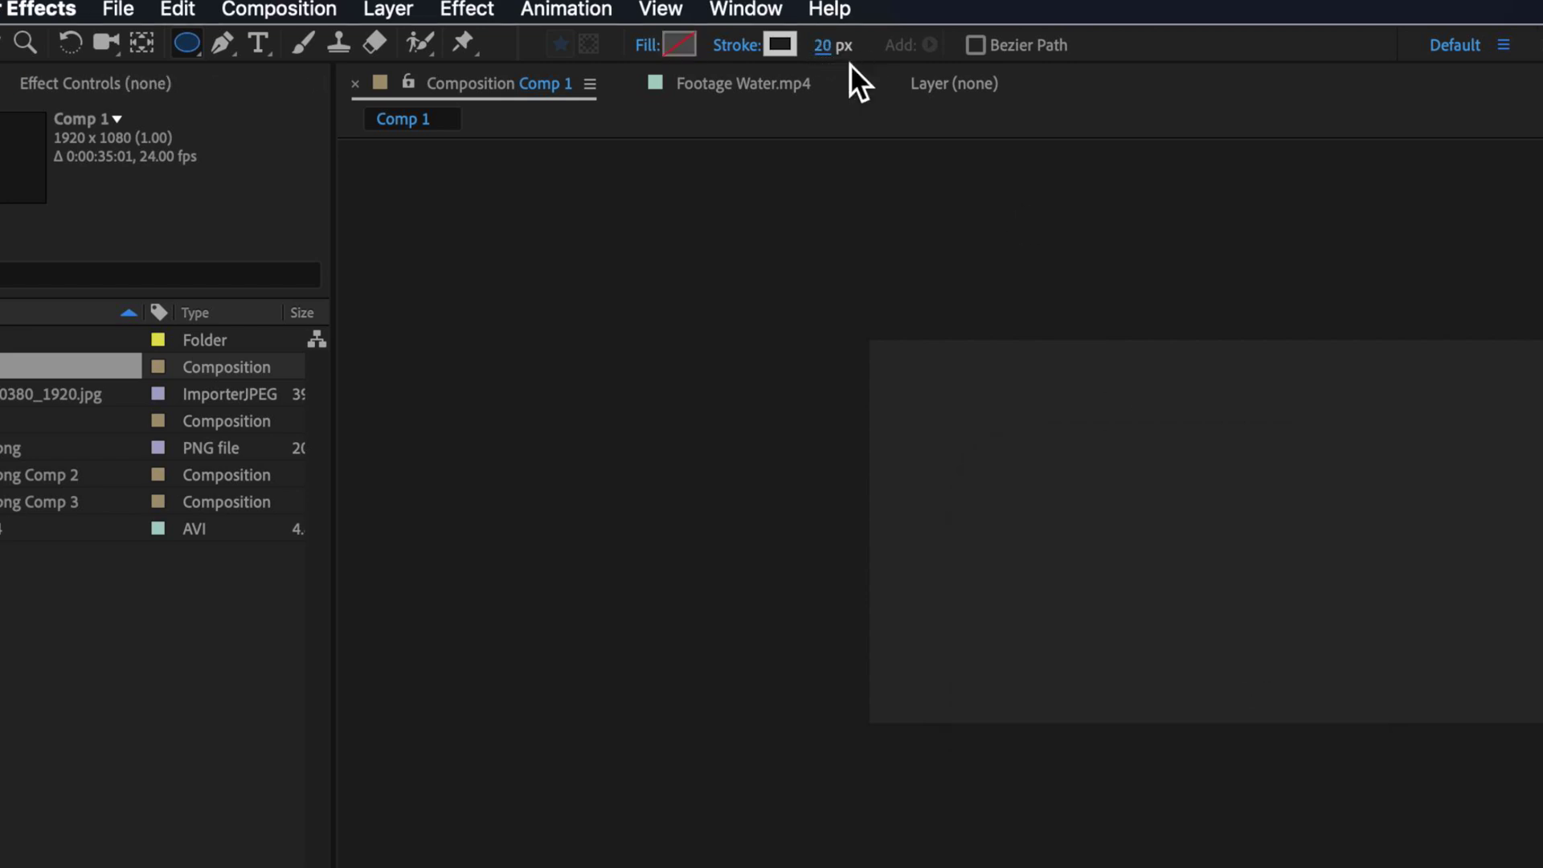
left_click(787, 46)
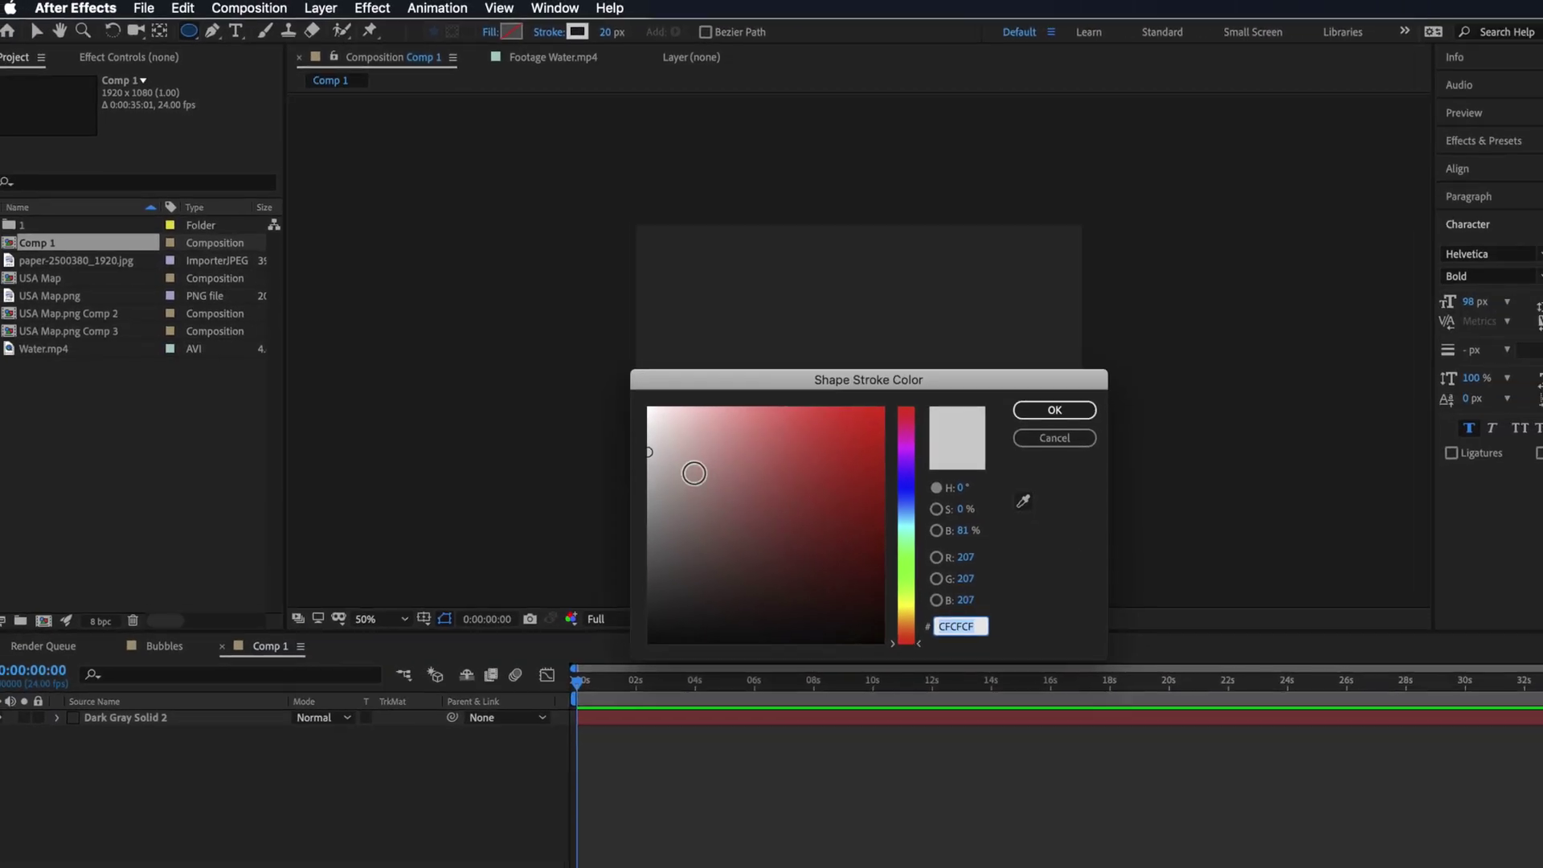
left_click_drag(698, 366, 763, 371)
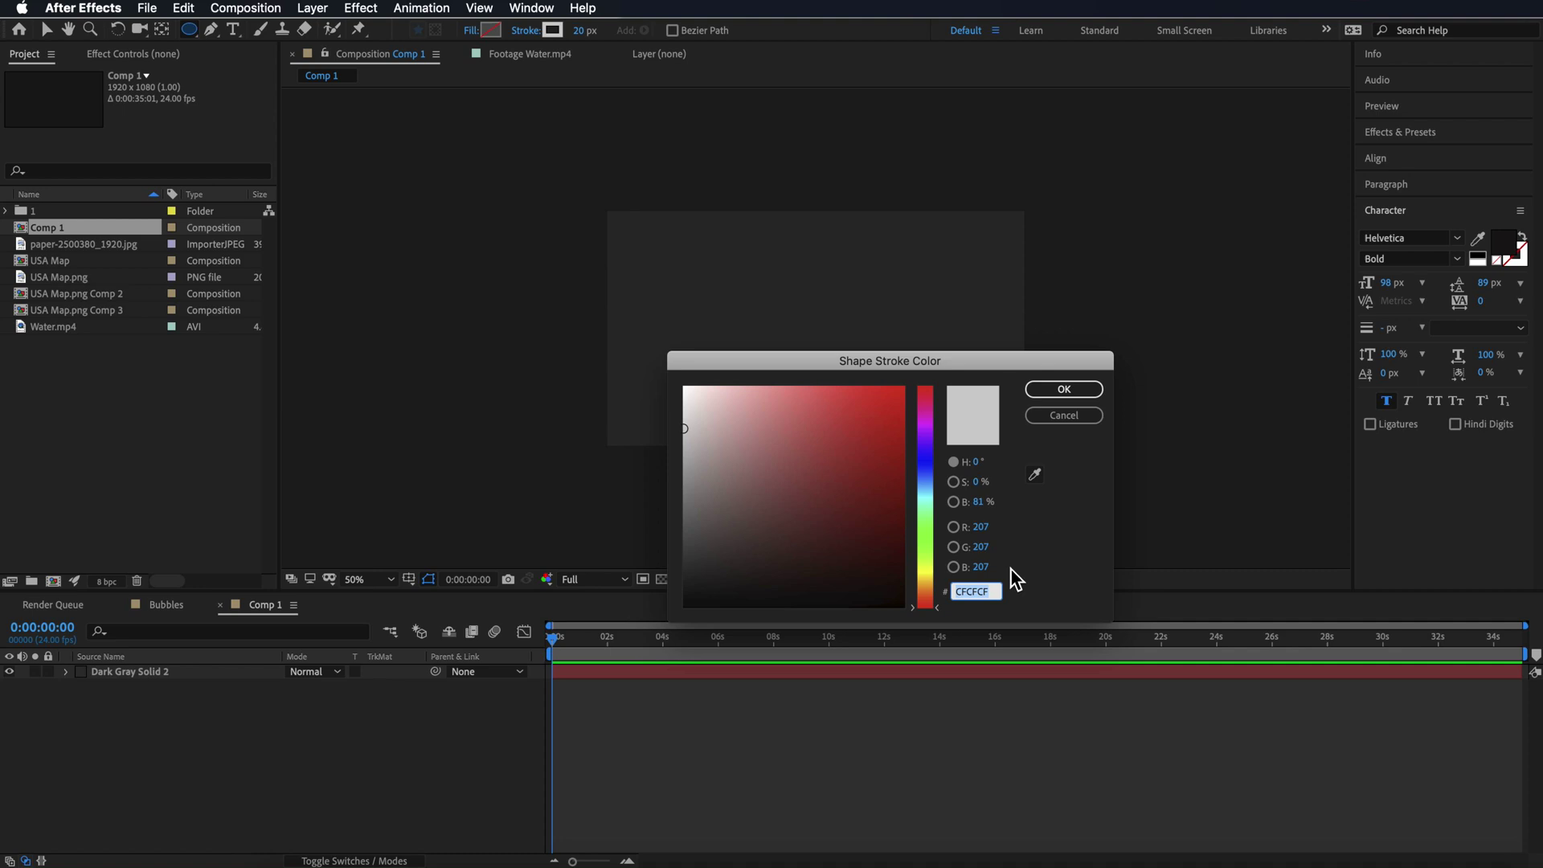
left_click(1042, 390)
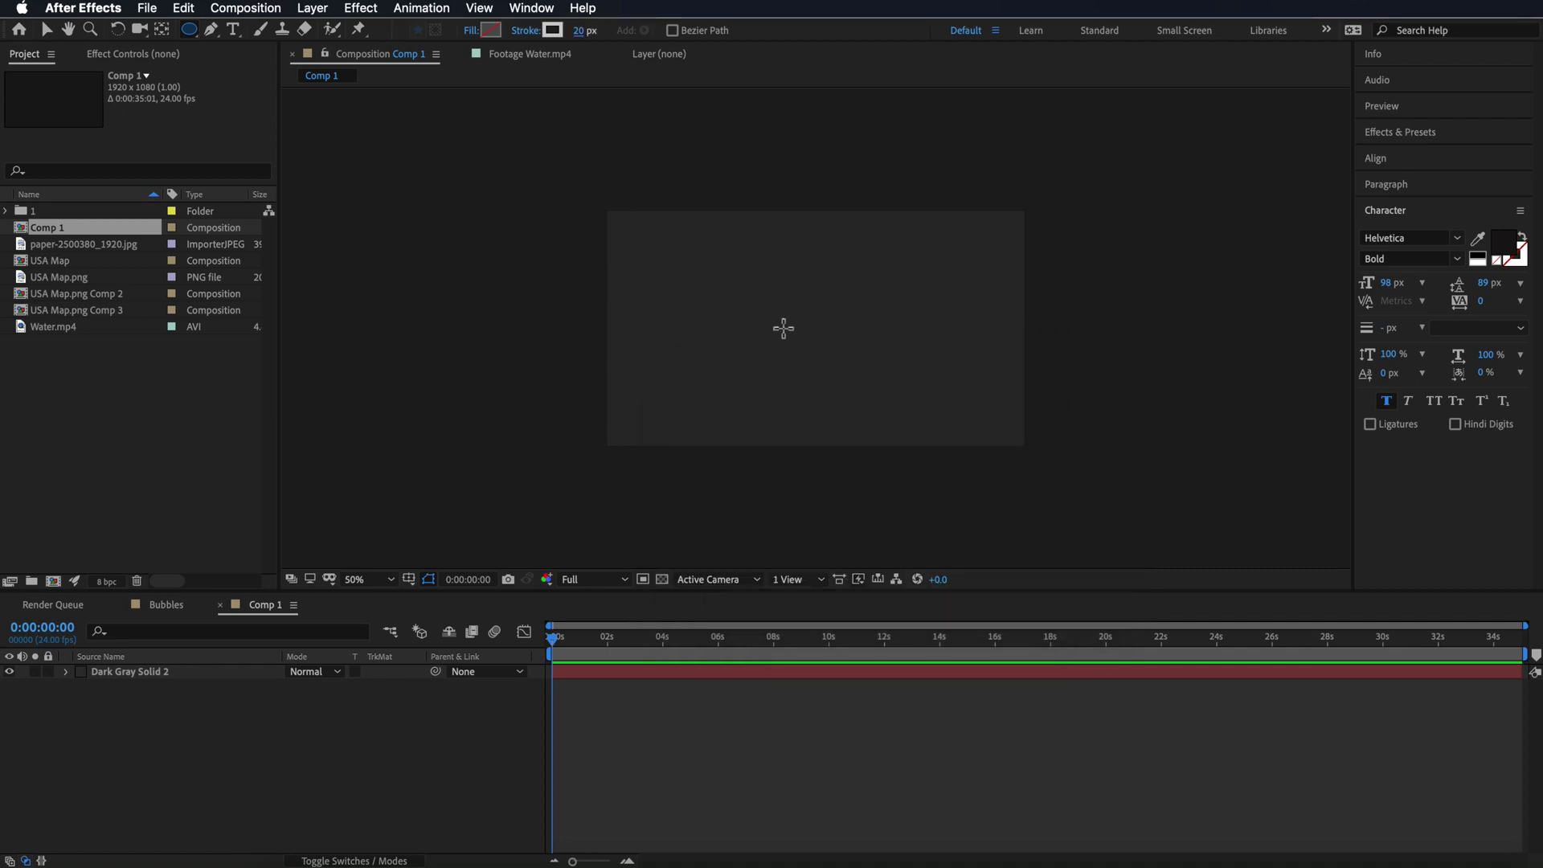
Step: Draw a small outlined circle near the centre of the composition
key("/")
mouse_move(797, 300)
left_mouse_down()
mouse_move(899, 415)
mouse_move(860, 387)
left_mouse_up()
left_click_drag(849, 378, 851, 379)
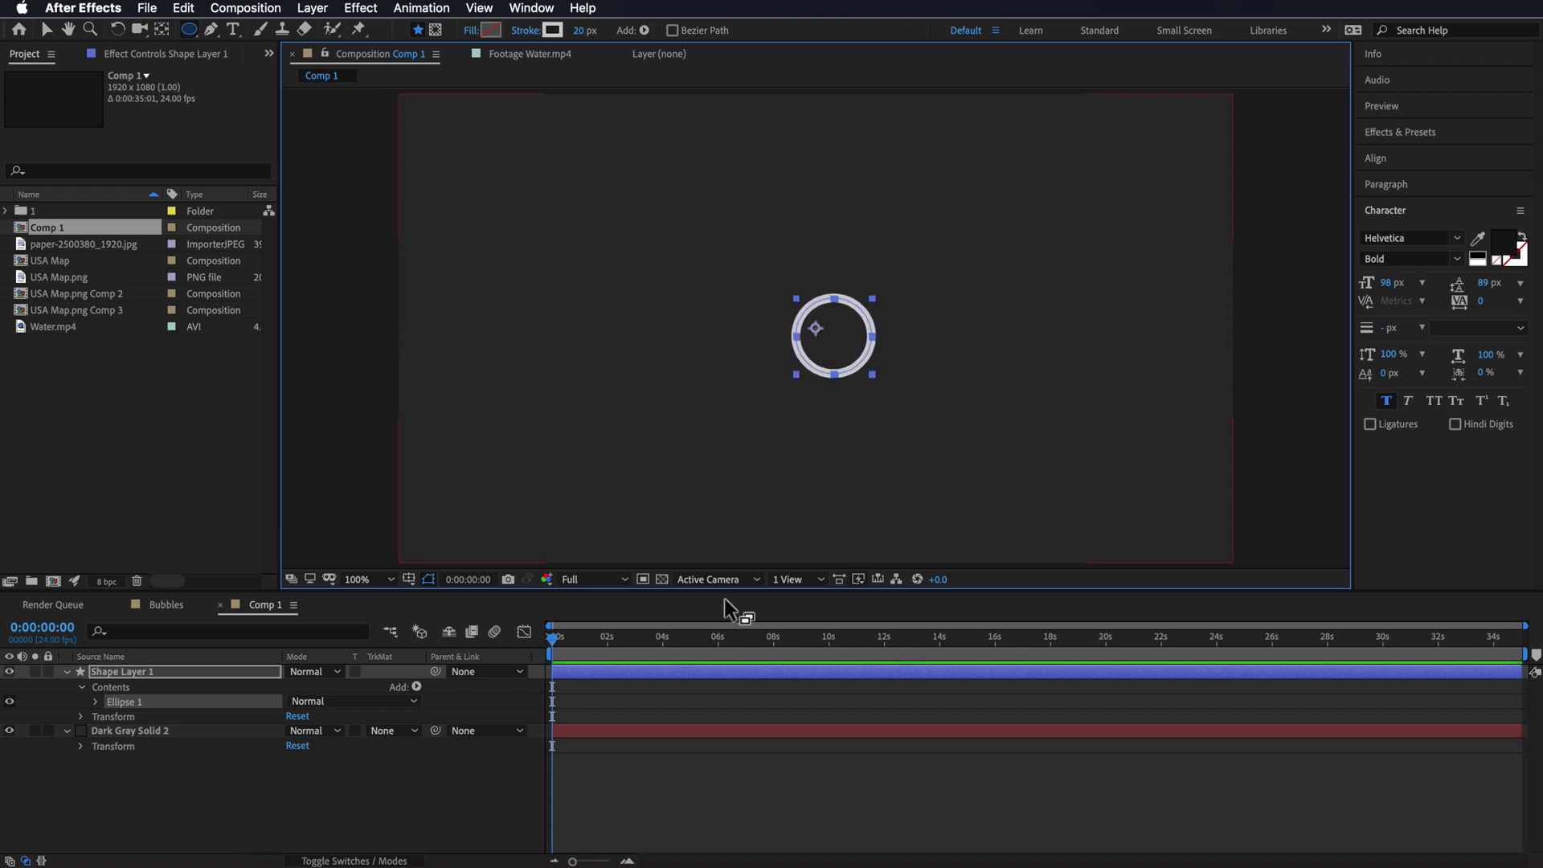
Step: Select the circle's shape layer and reduce its stroke width to 16 px
left_click(641, 828)
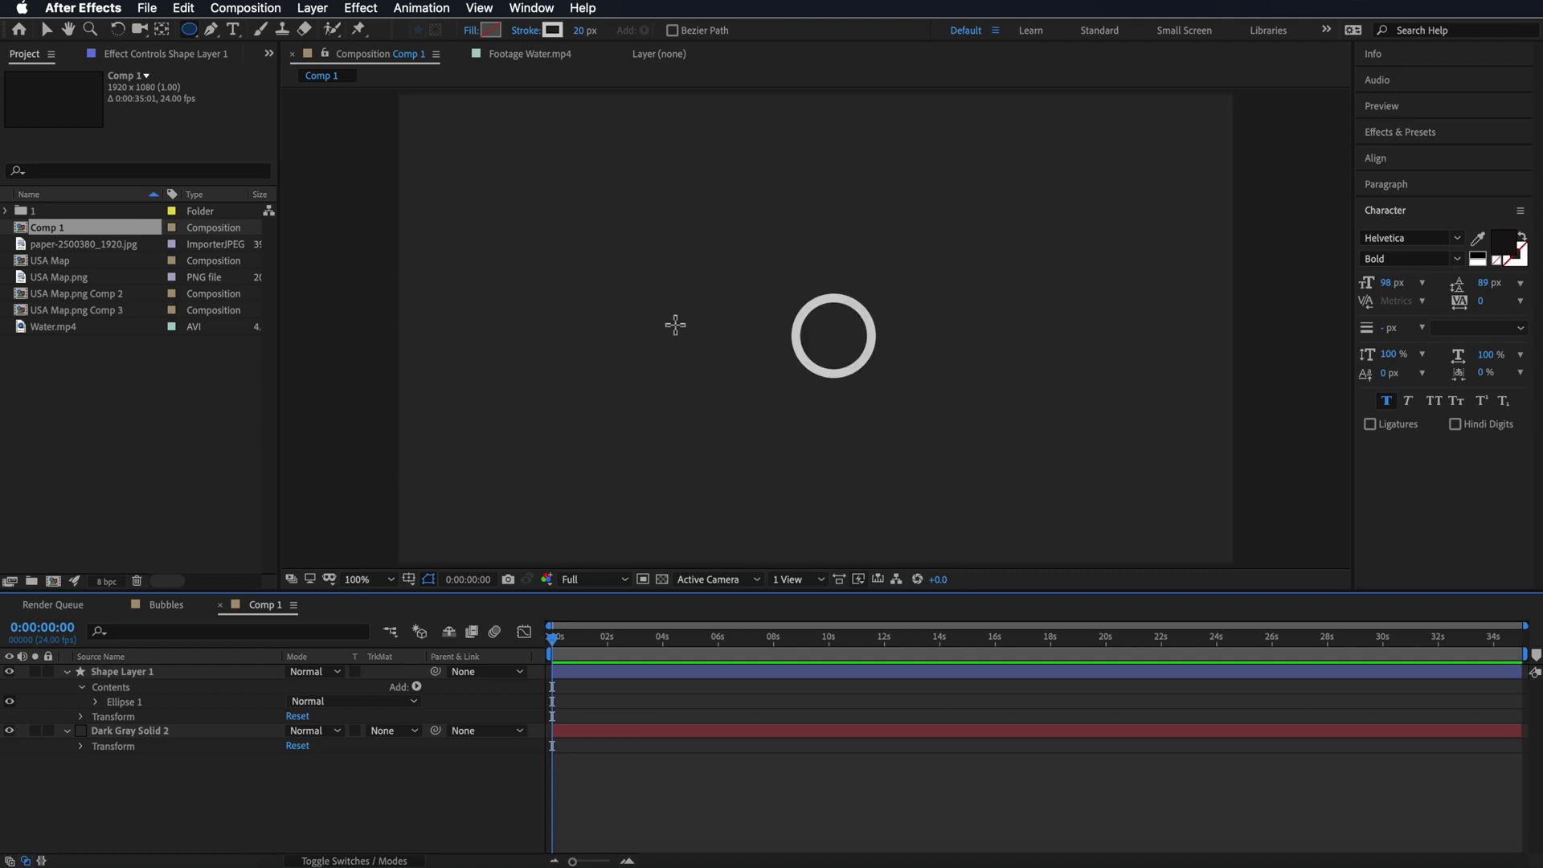
key("v")
left_click(832, 341)
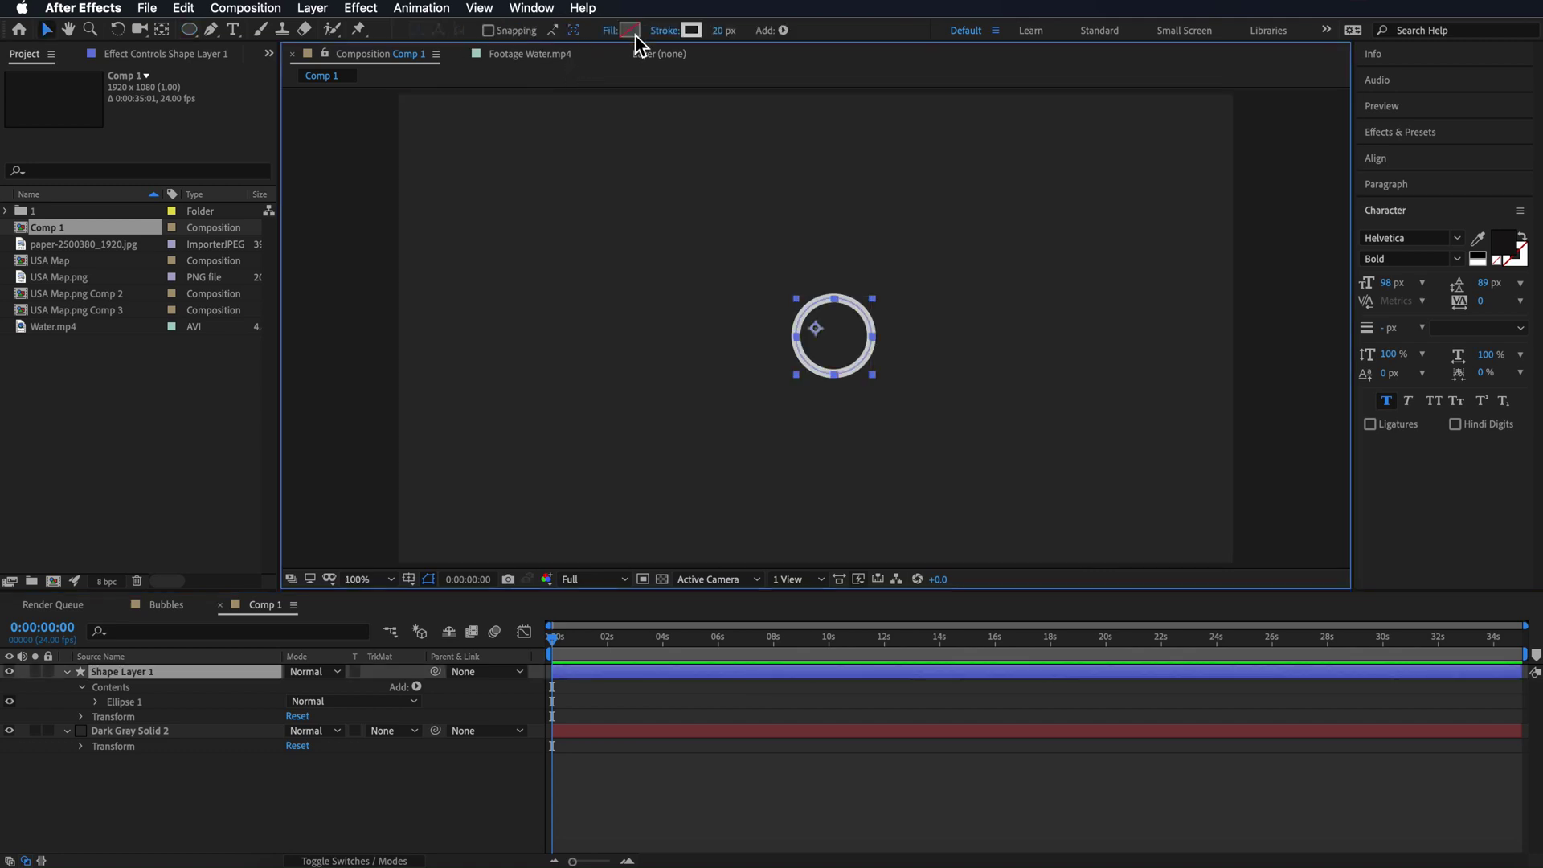
left_click_drag(720, 40, 710, 36)
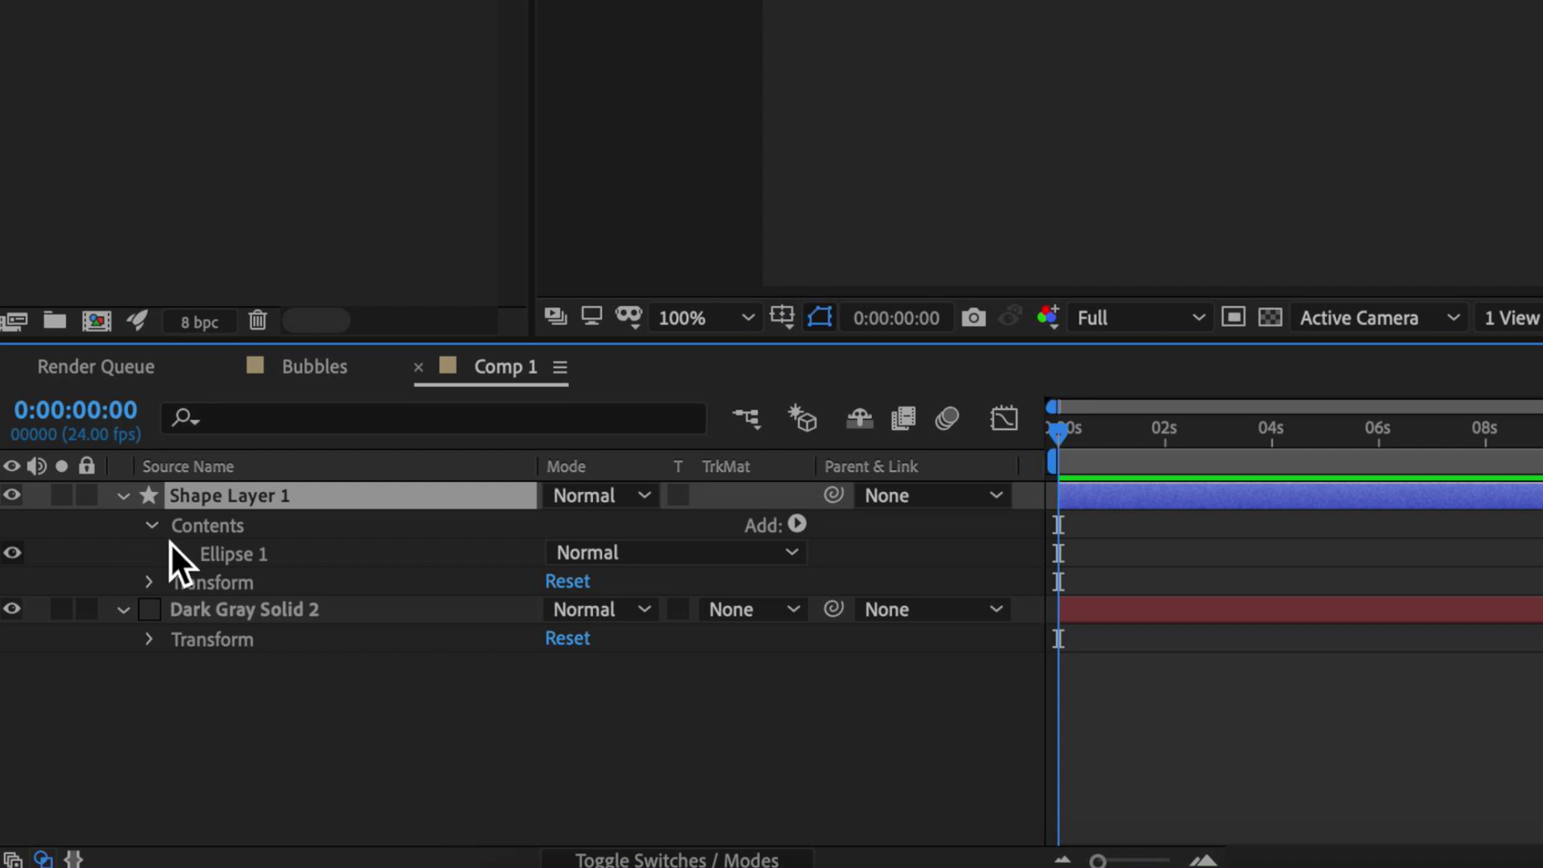
Step: Add a Repeater to Shape Layer 1 with 10 copies and an offset of -4
left_click(796, 524)
left_click(797, 524)
left_click(797, 524)
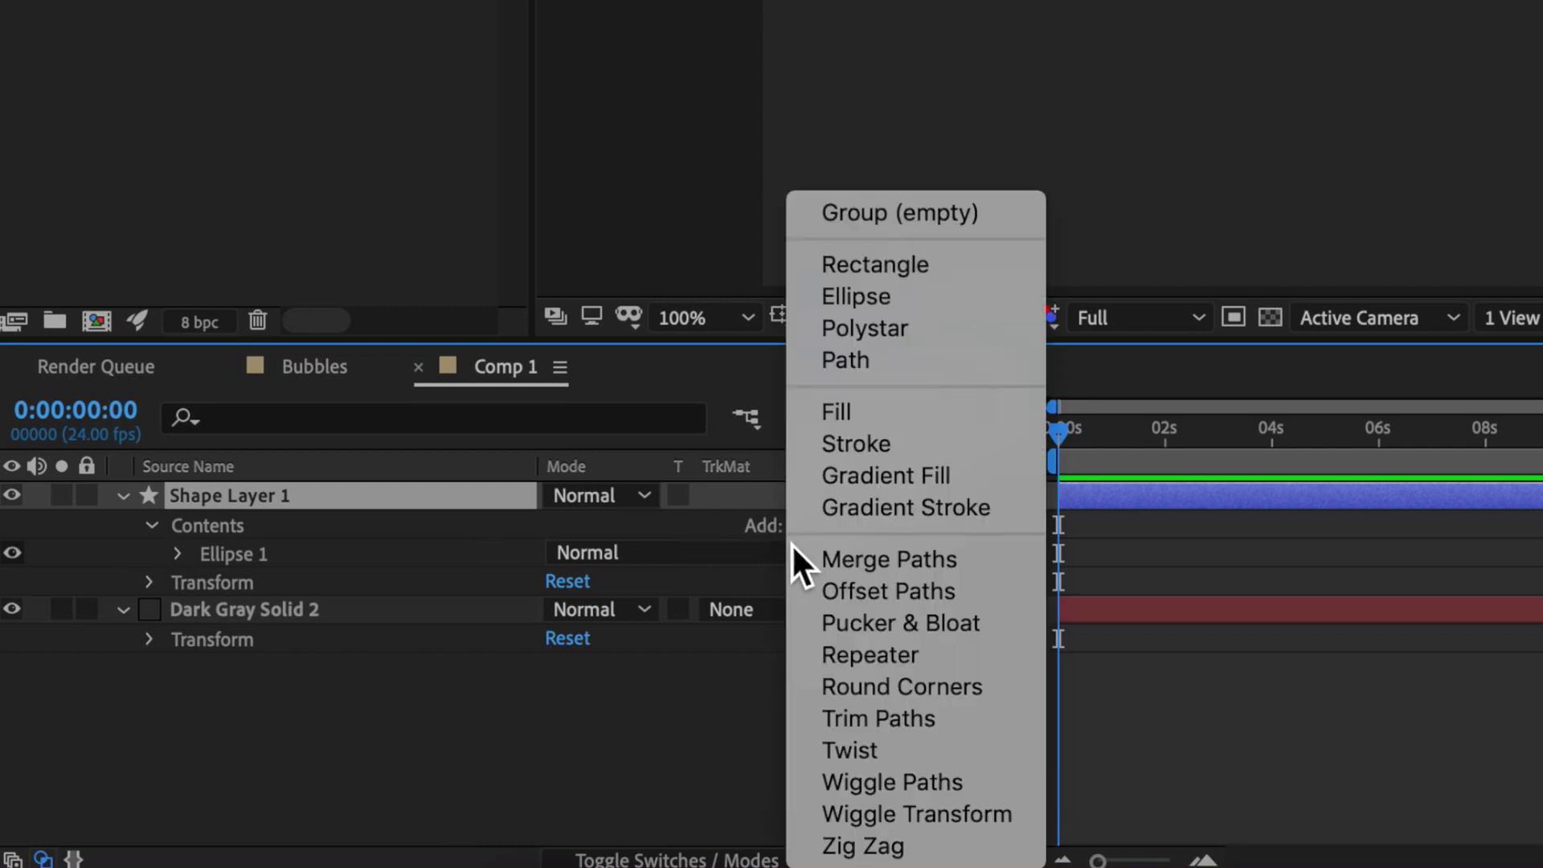
left_click(876, 657)
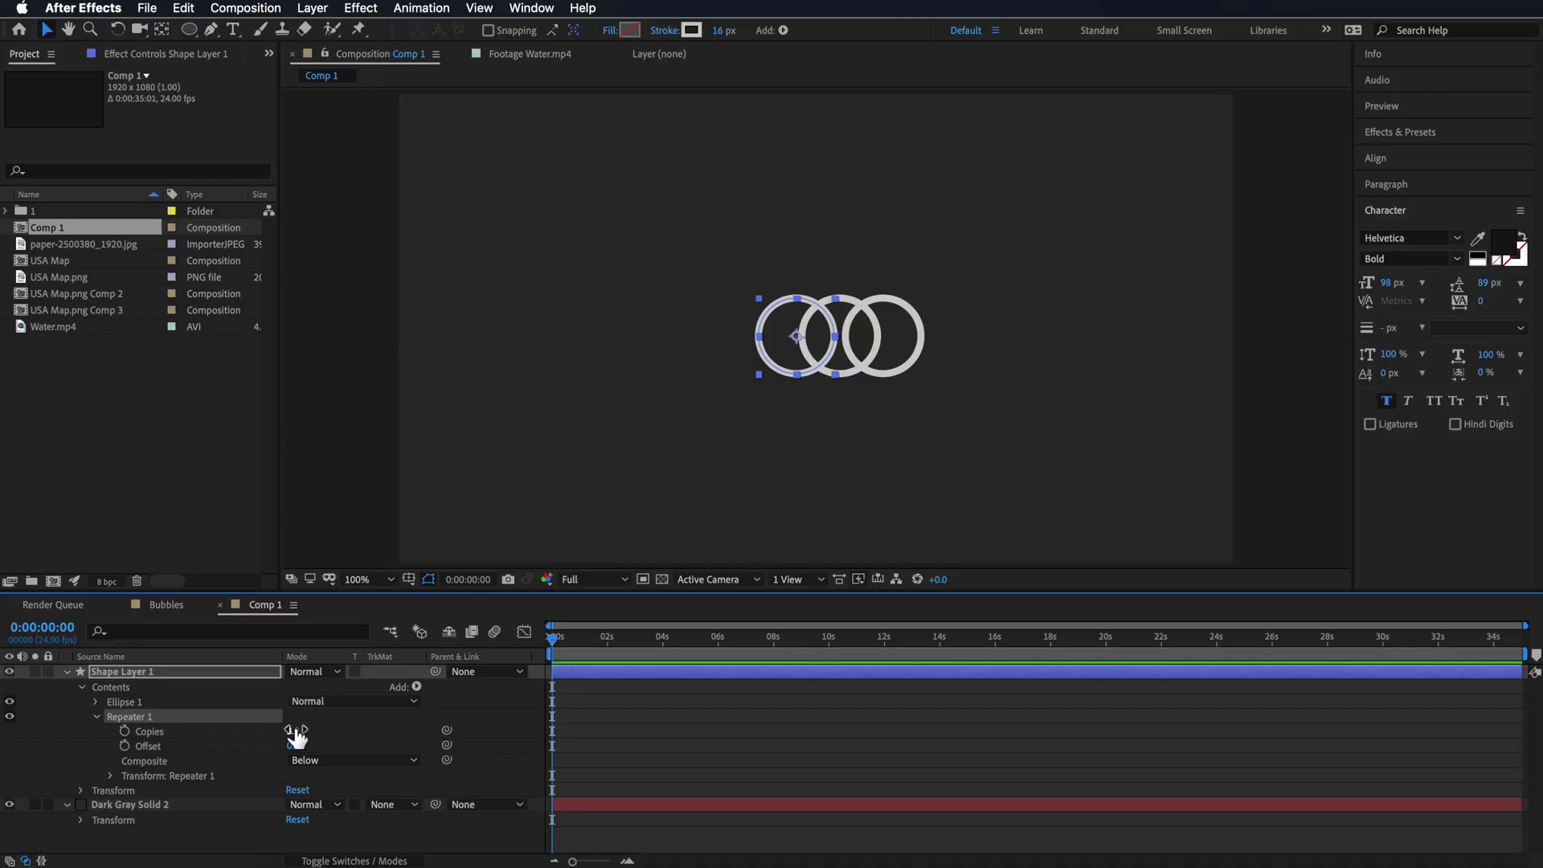
left_click_drag(295, 734, 301, 730)
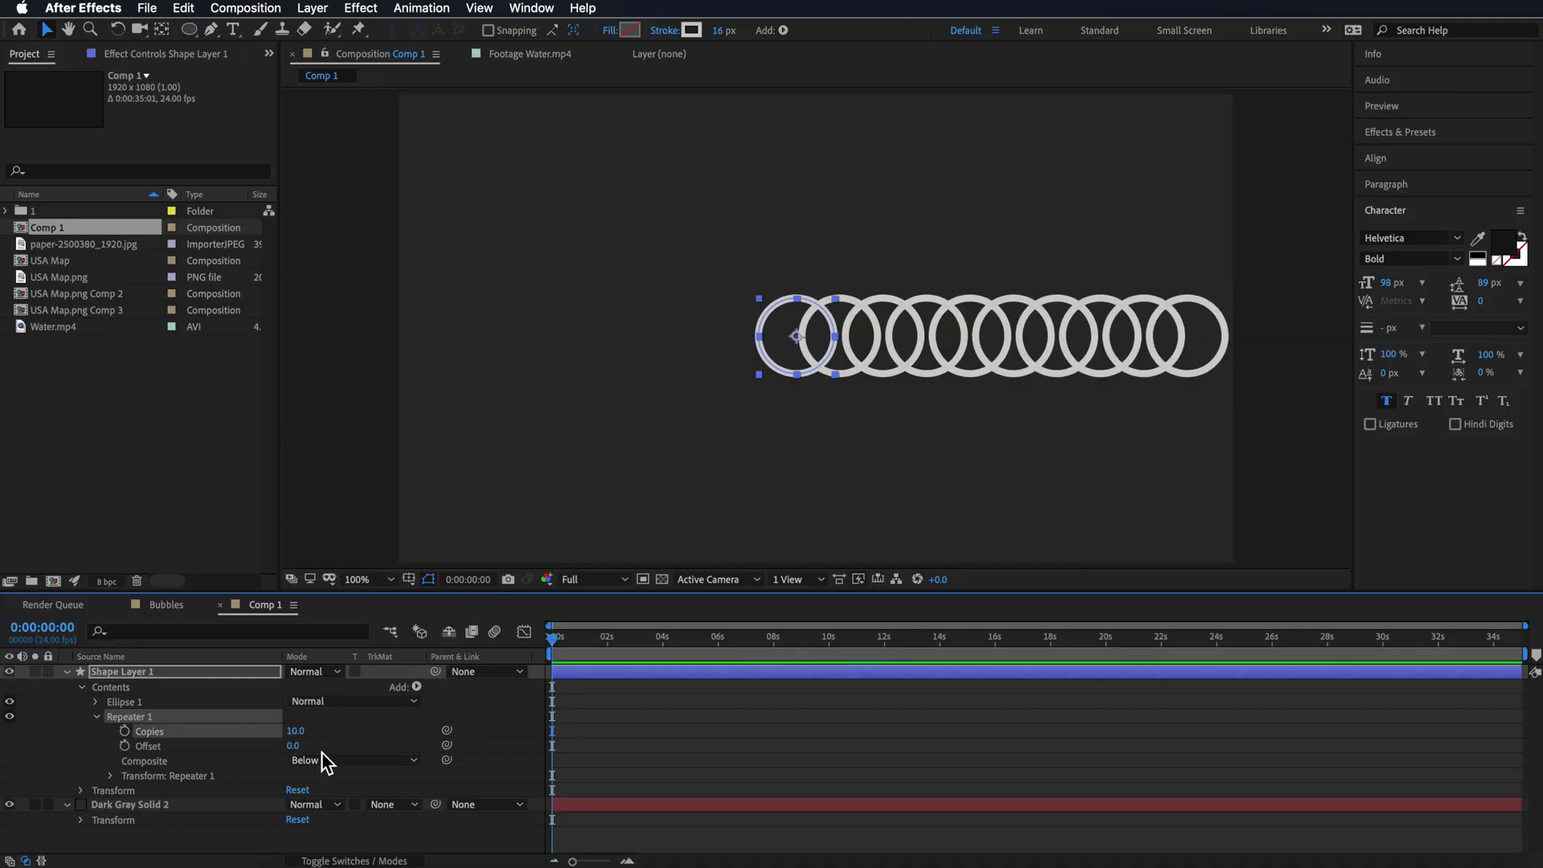
left_click_drag(296, 746, 292, 747)
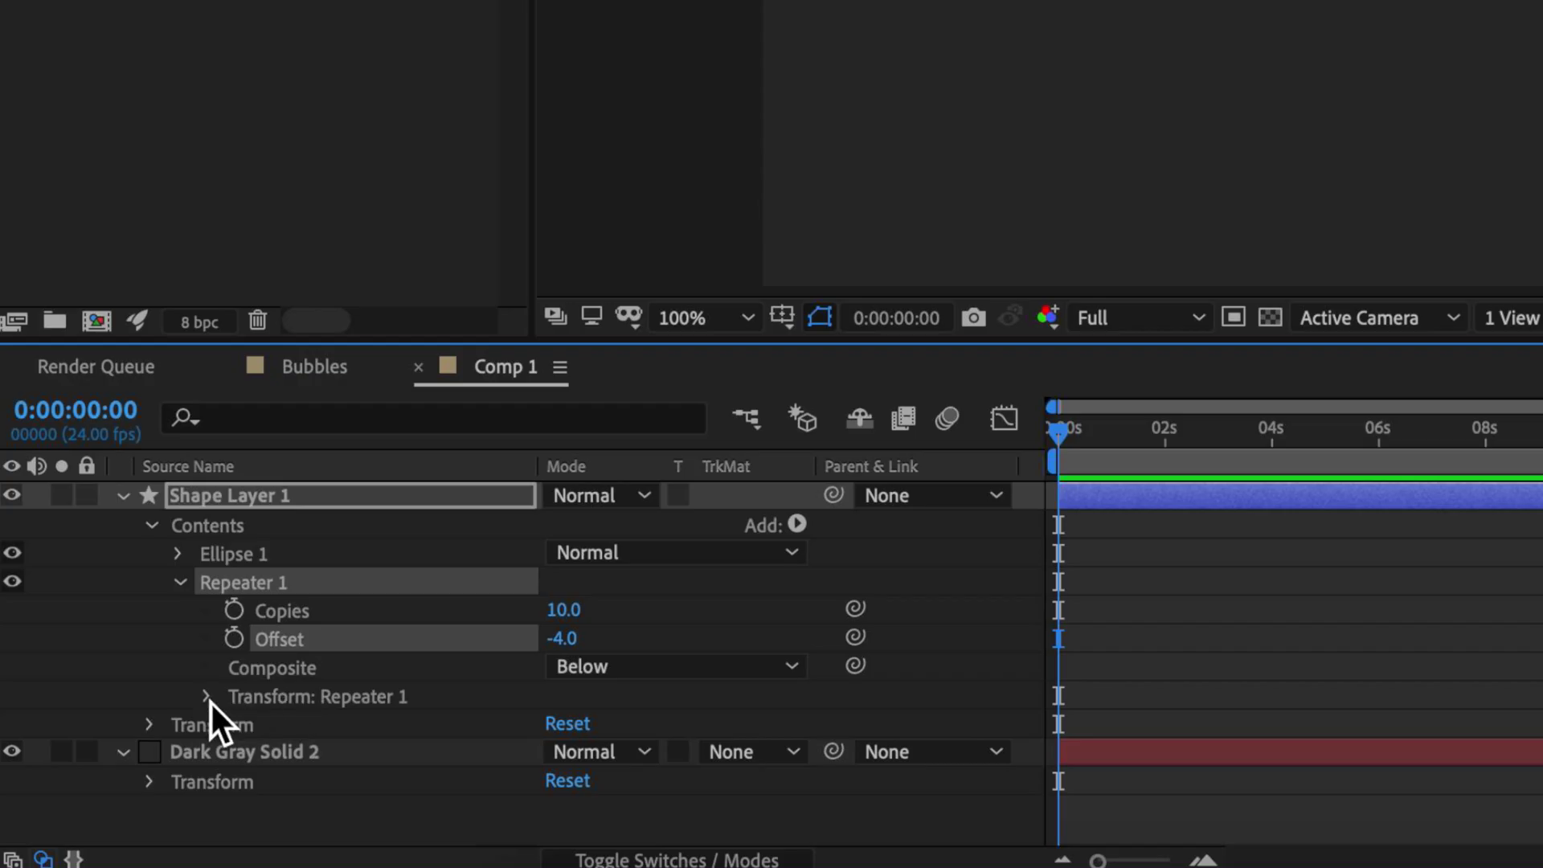
Step: Set the first Repeater's transform position to 319, 0 to space the circles across the row
left_click(206, 697)
scroll(192, 699, "down", 4)
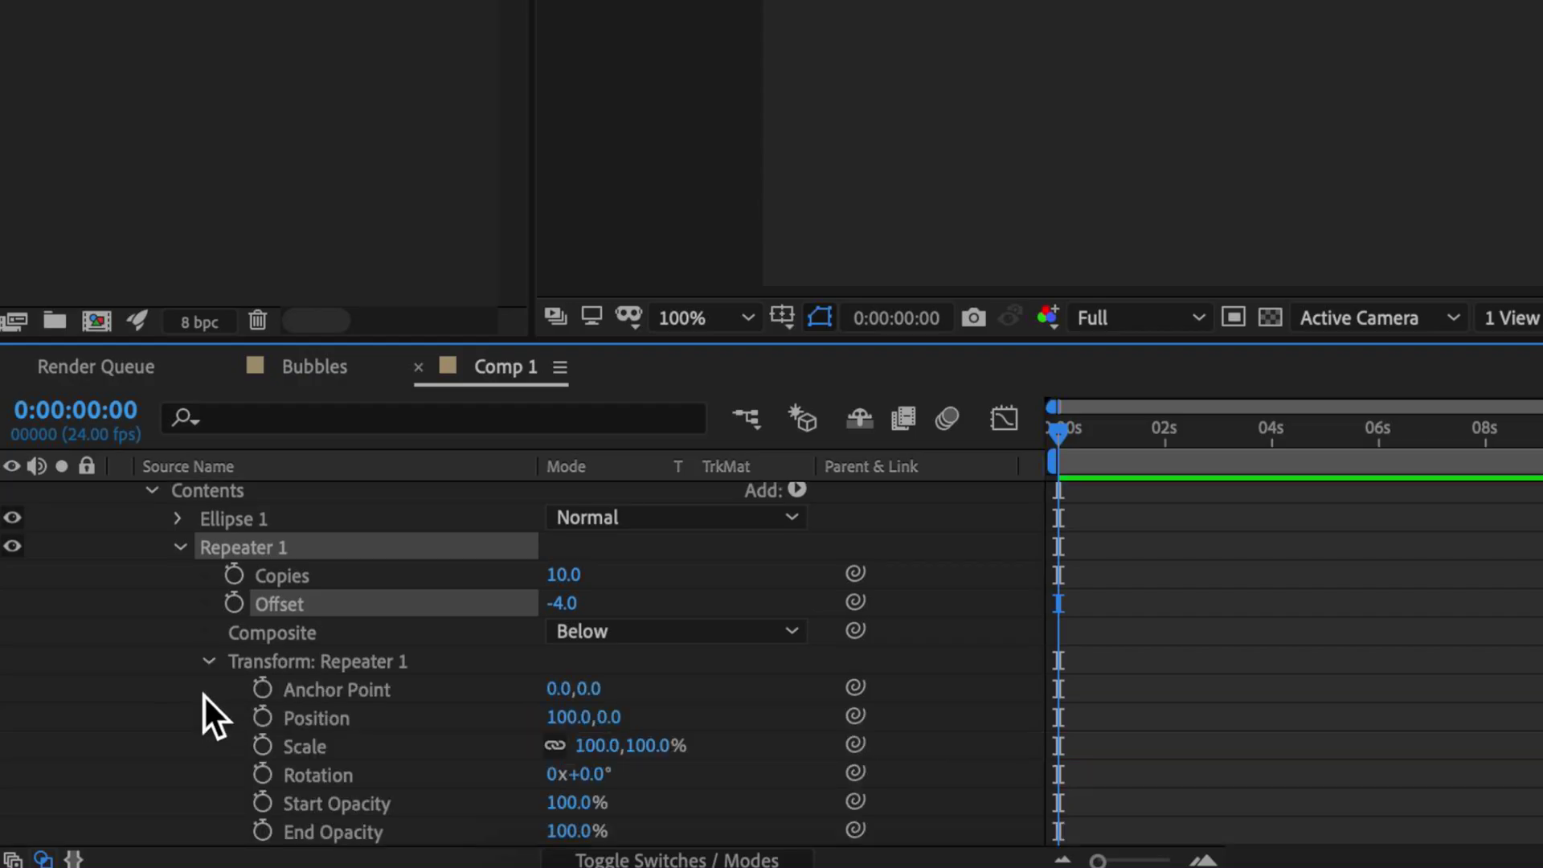
left_click_drag(555, 632, 733, 651)
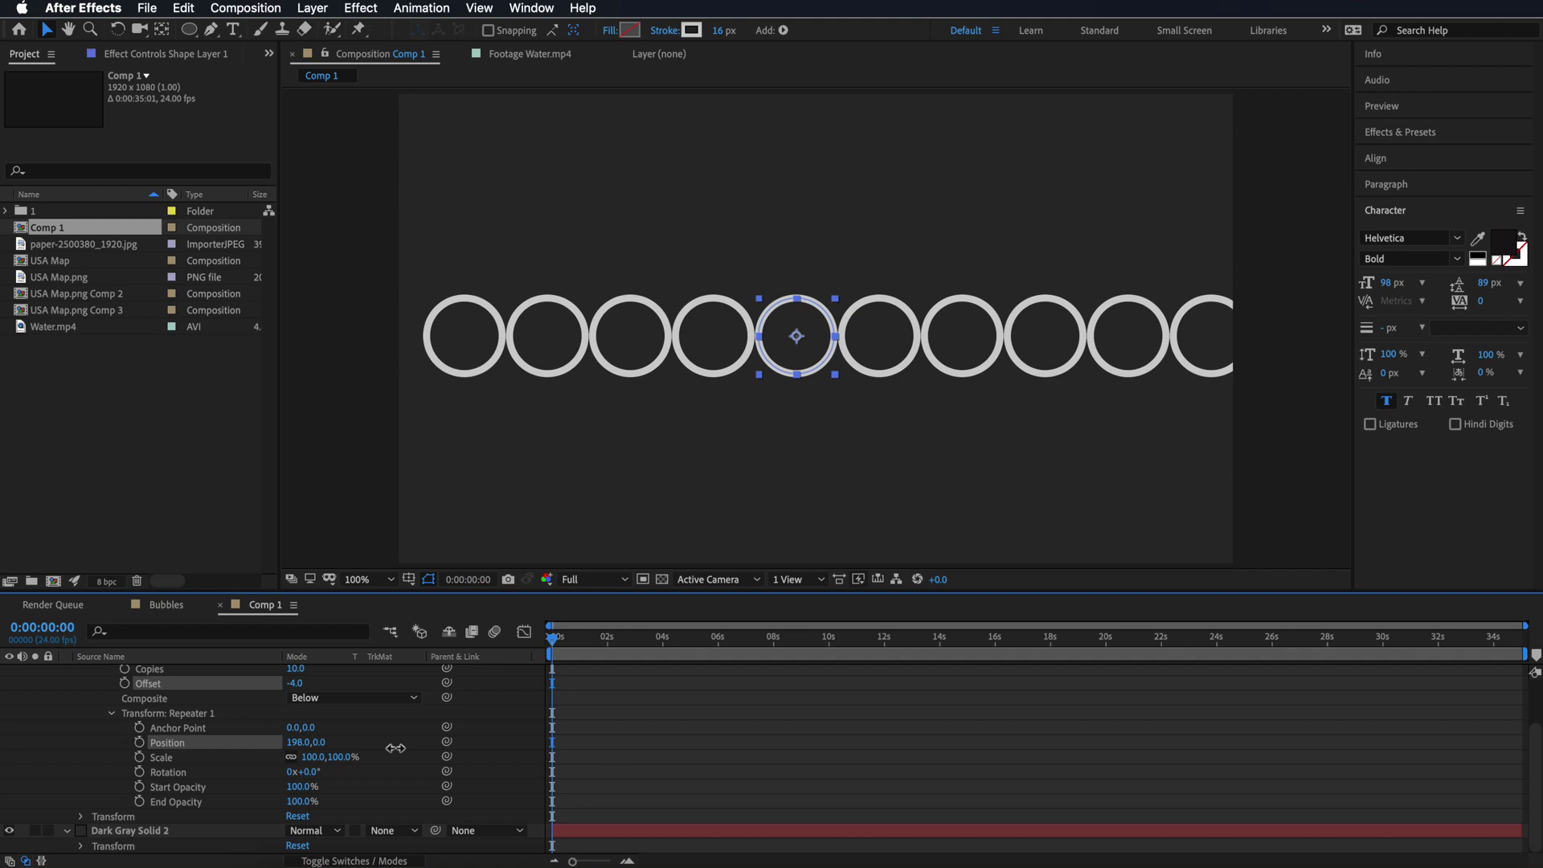
left_click_drag(395, 748, 487, 742)
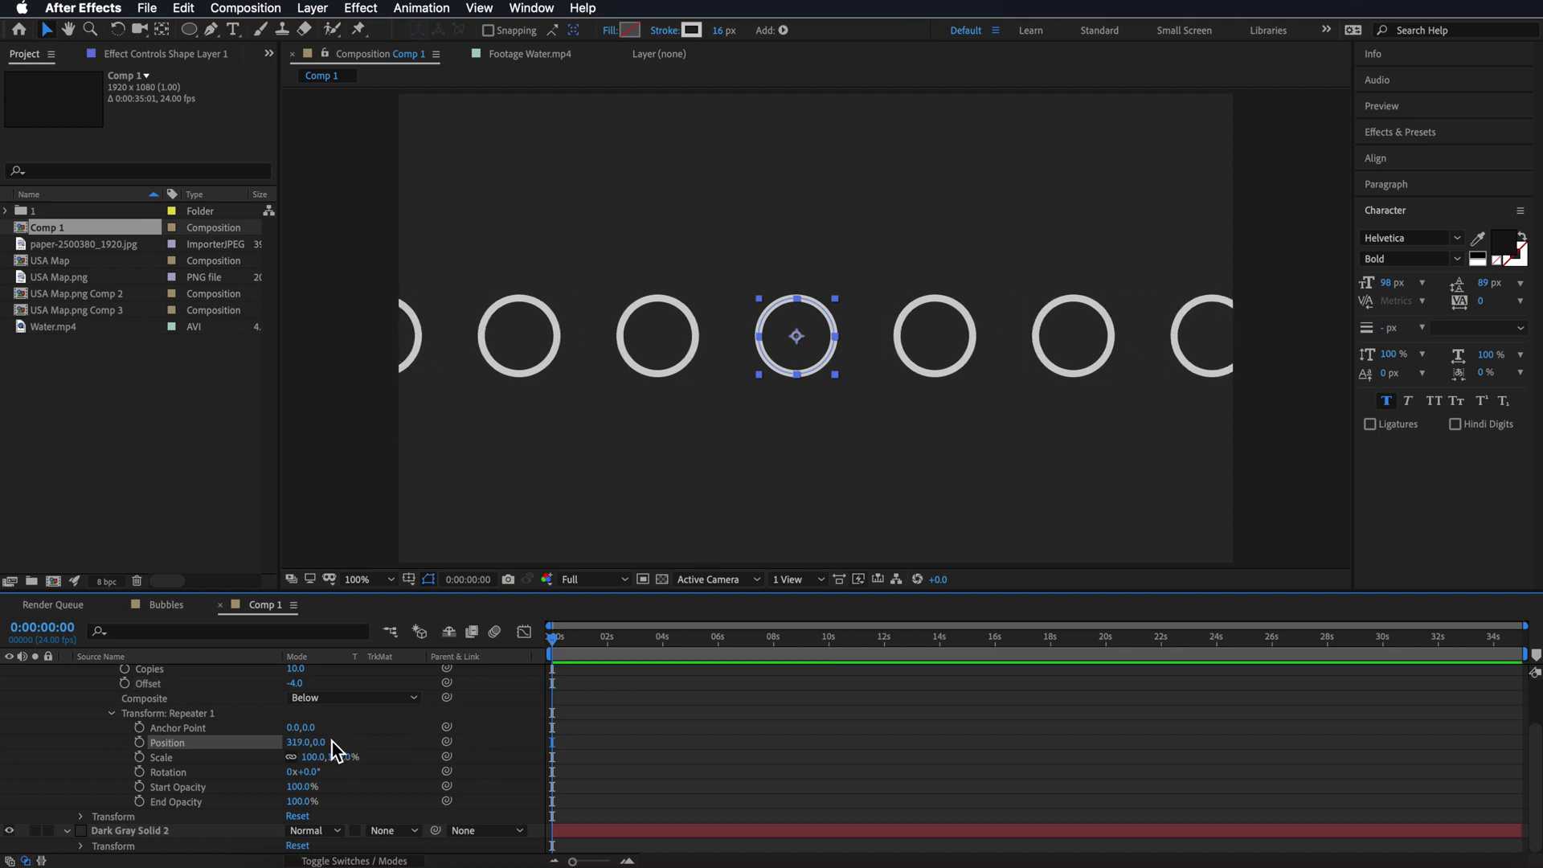
left_click(69, 726)
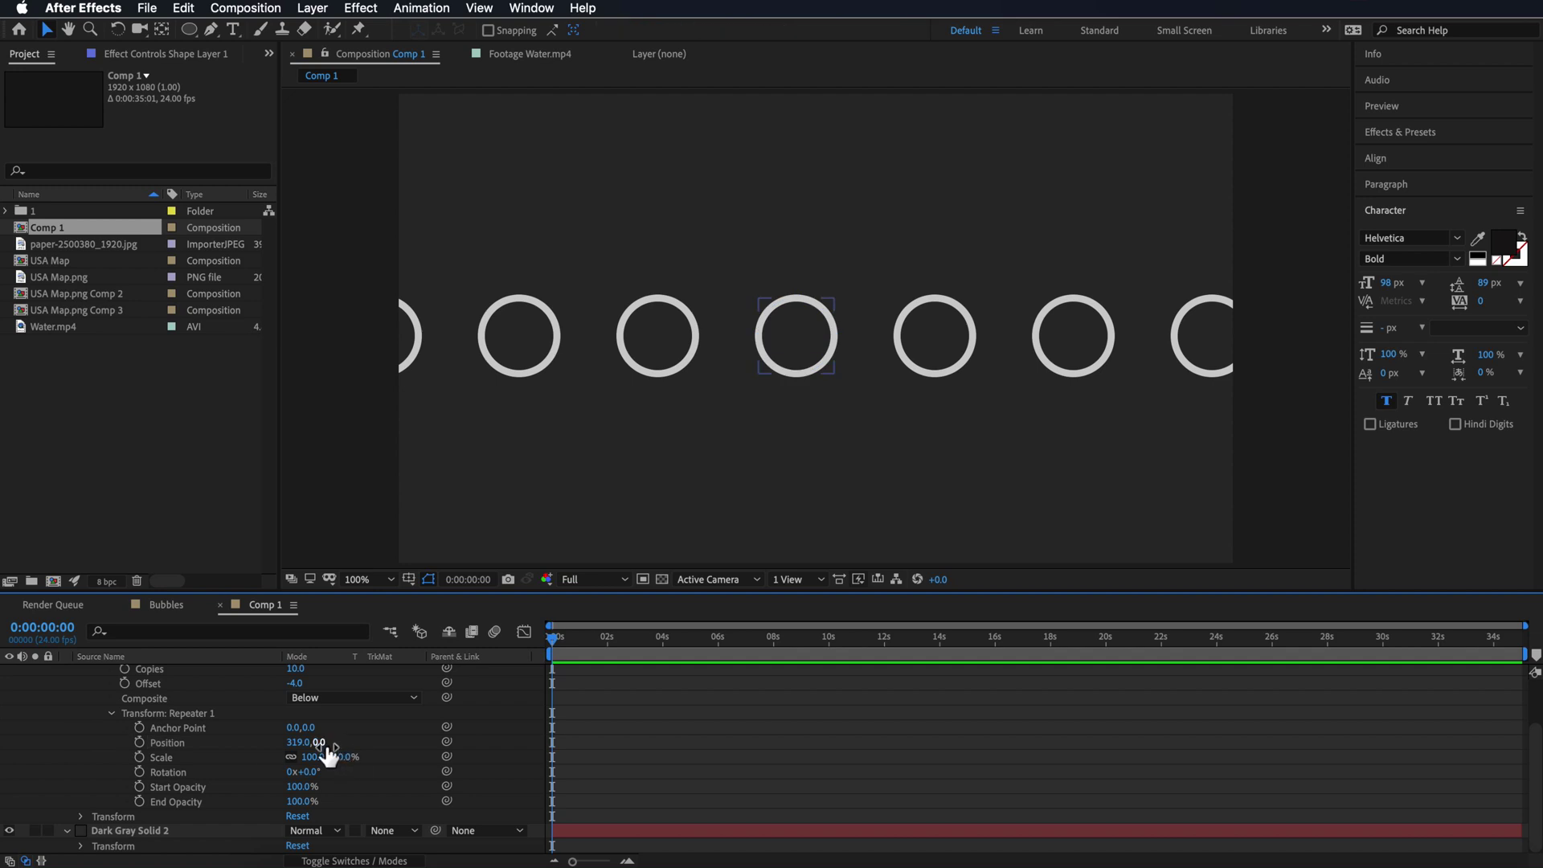
scroll(180, 731, "up", 3)
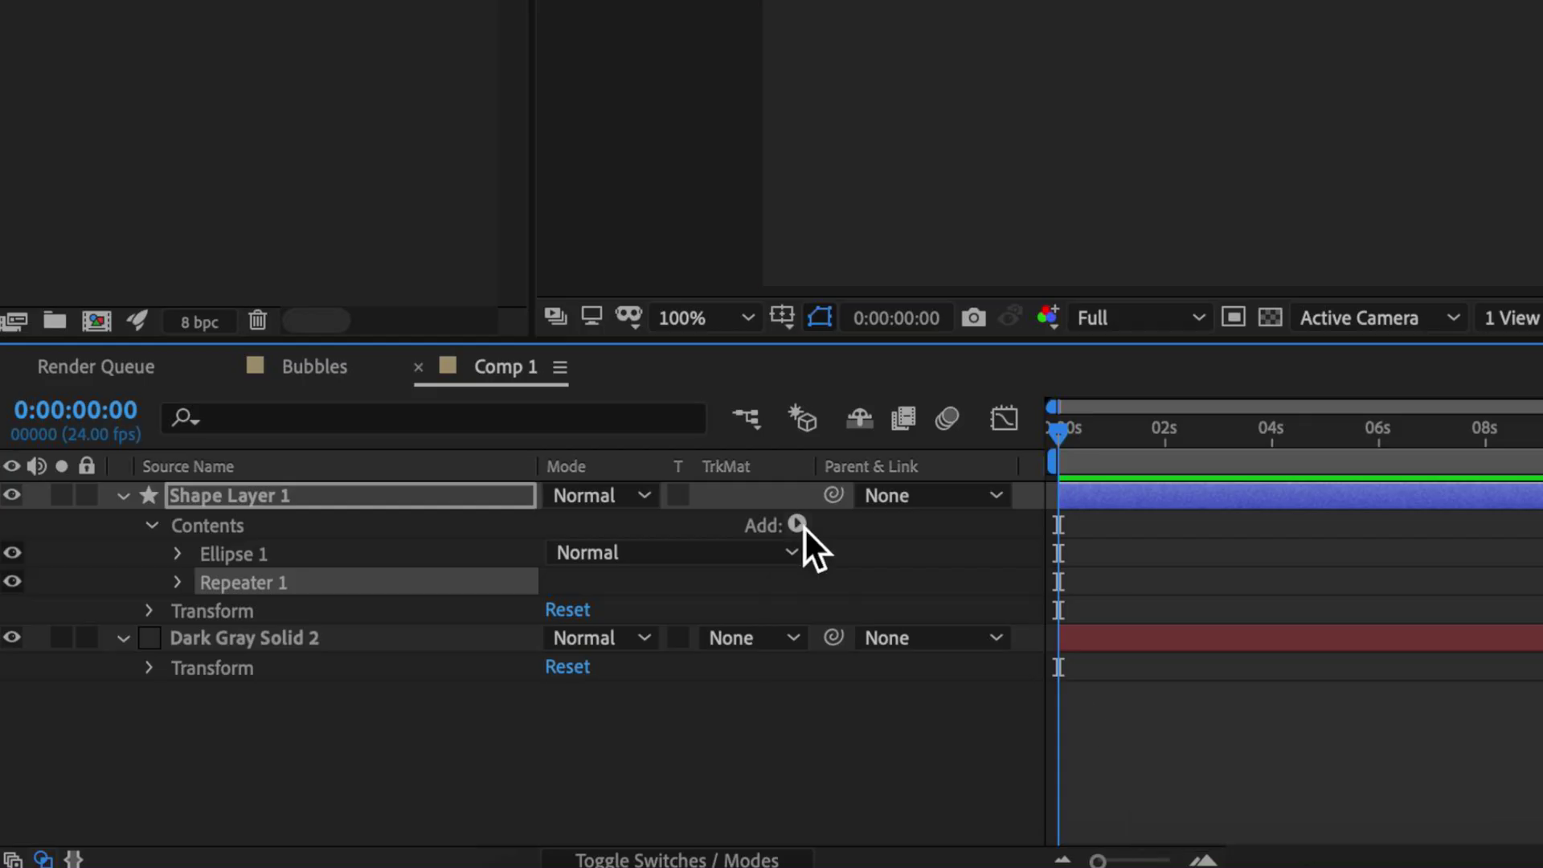
Step: Add a second Repeater with 7 copies to Shape Layer 1, adjusting its offset and position to fill the frame with staggered rows
left_click(804, 527)
left_click(881, 663)
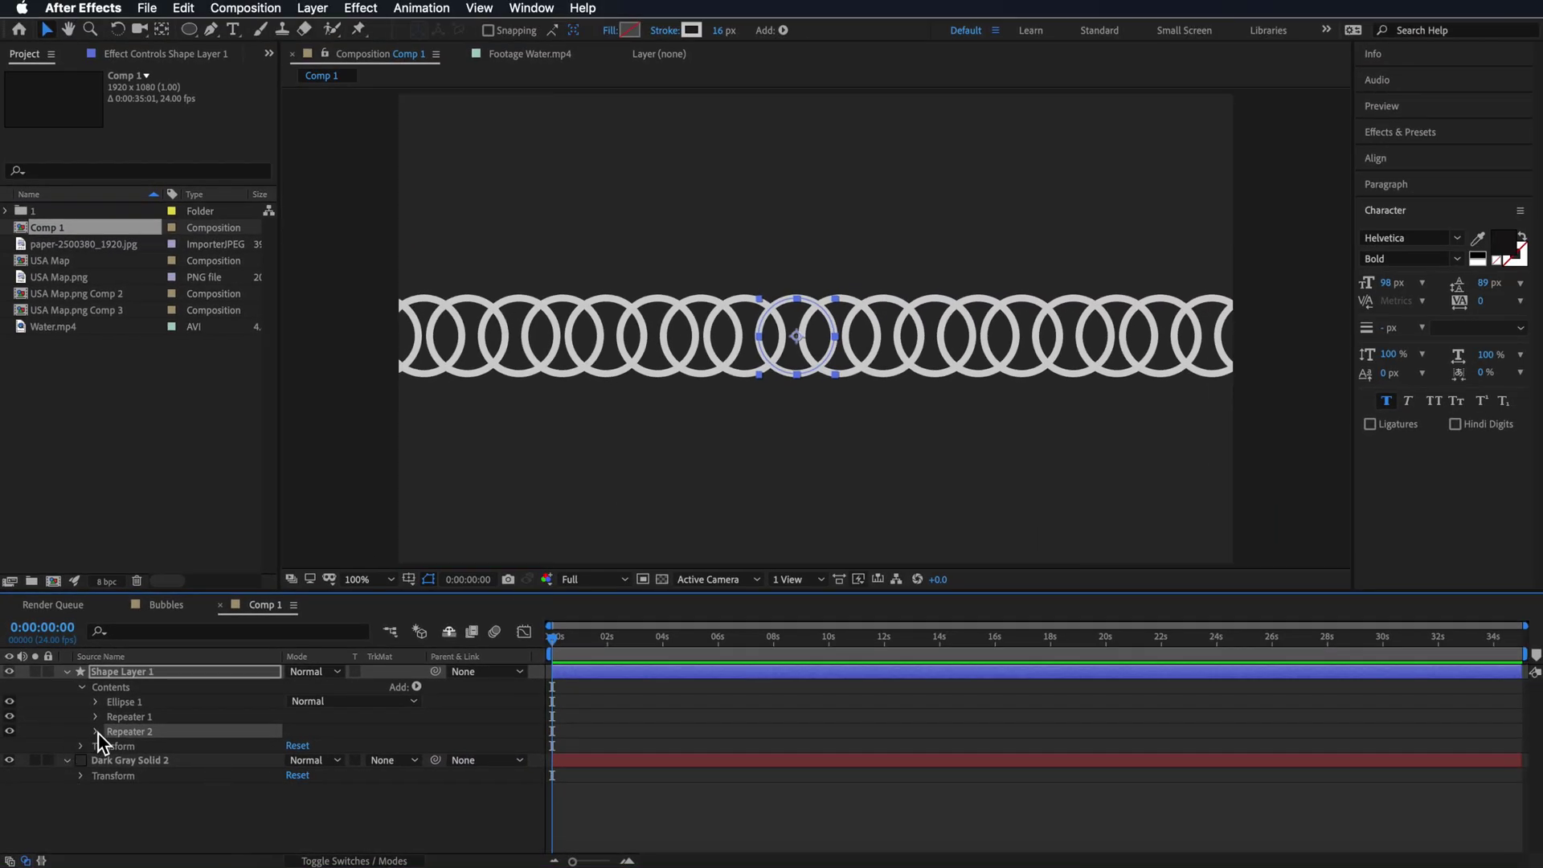
left_click(96, 733)
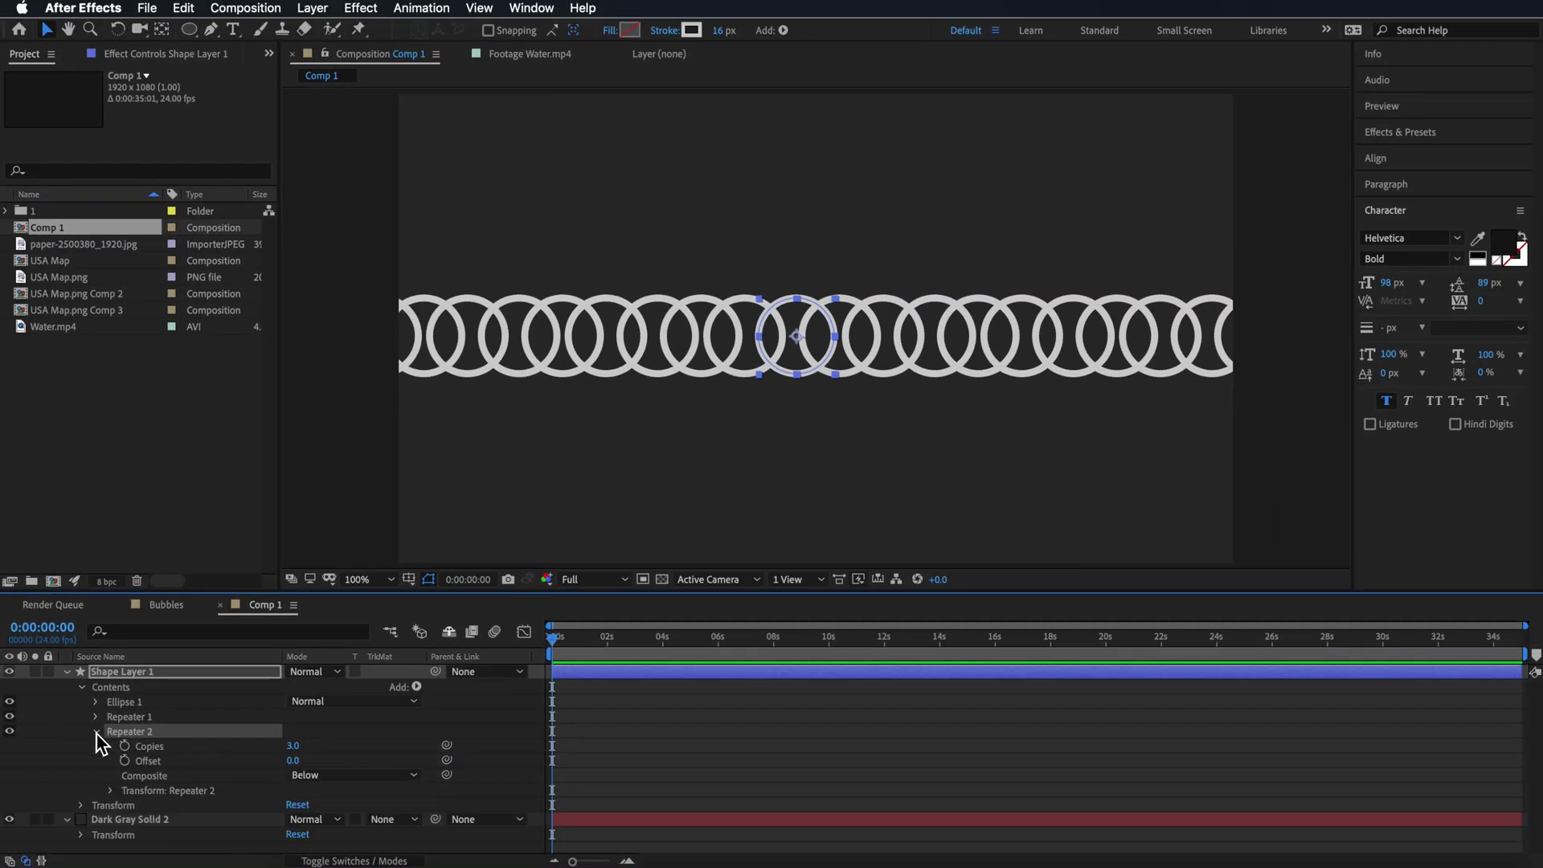
left_click(110, 791)
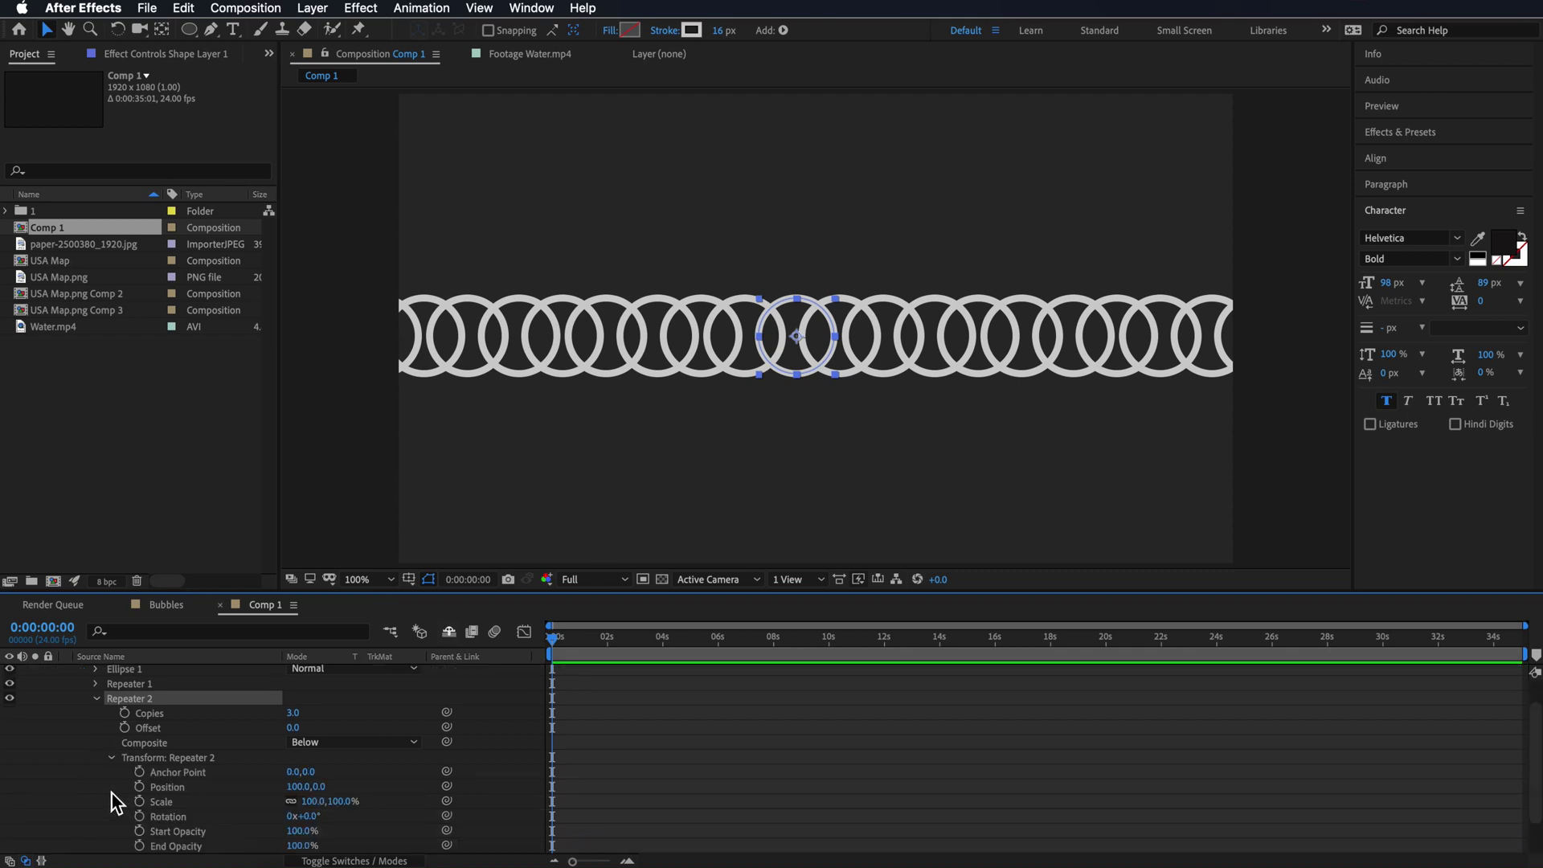
left_click_drag(330, 794, 429, 789)
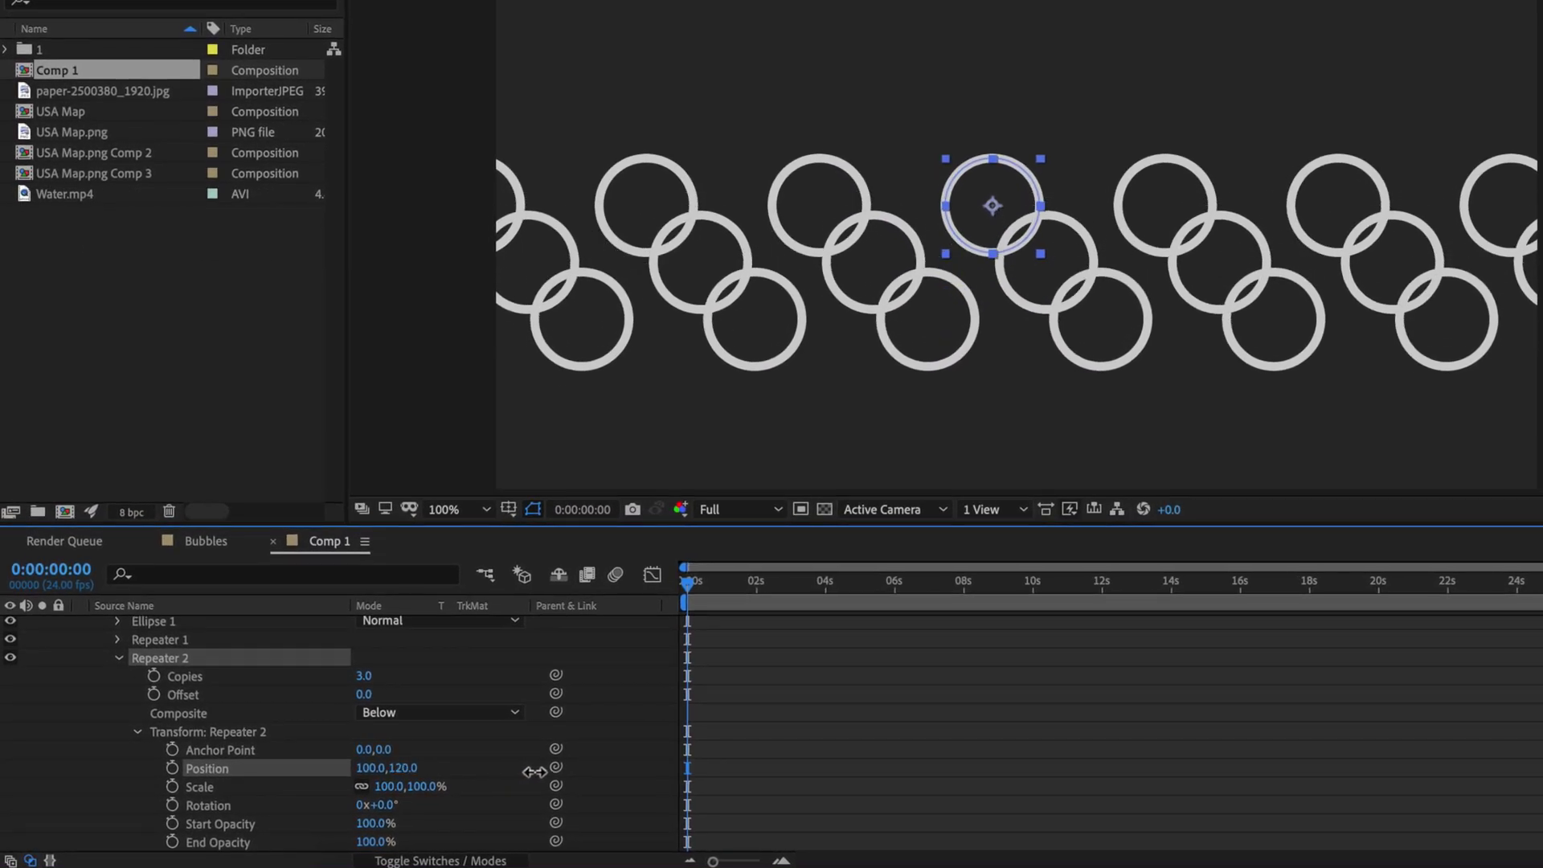
left_click_drag(534, 772, 741, 748)
mouse_move(371, 676)
left_mouse_down()
mouse_move(402, 675)
mouse_move(361, 696)
left_mouse_up()
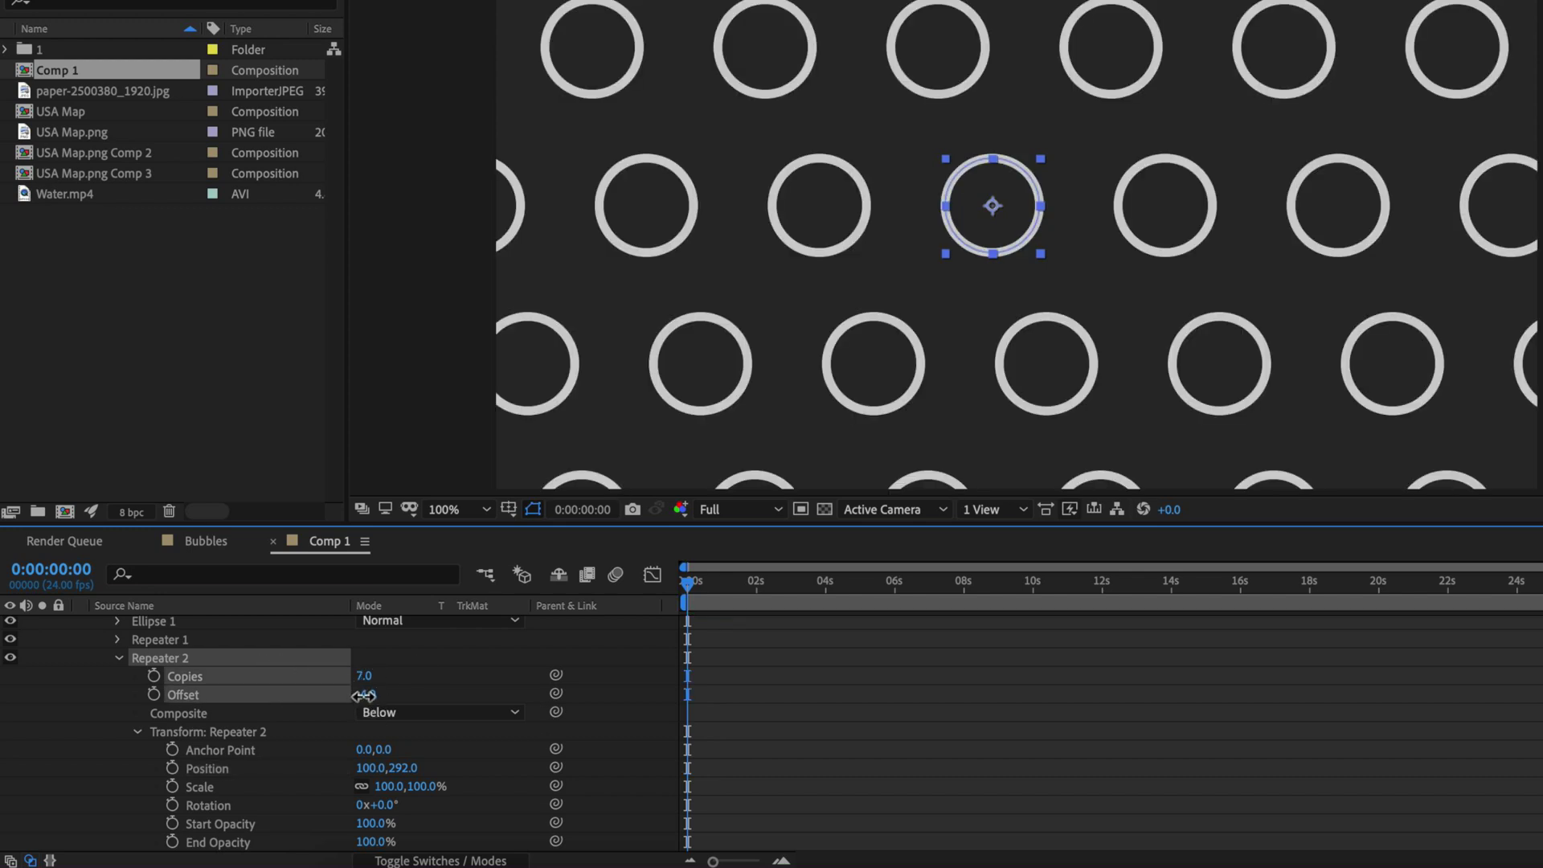
left_click_drag(372, 769, 426, 770)
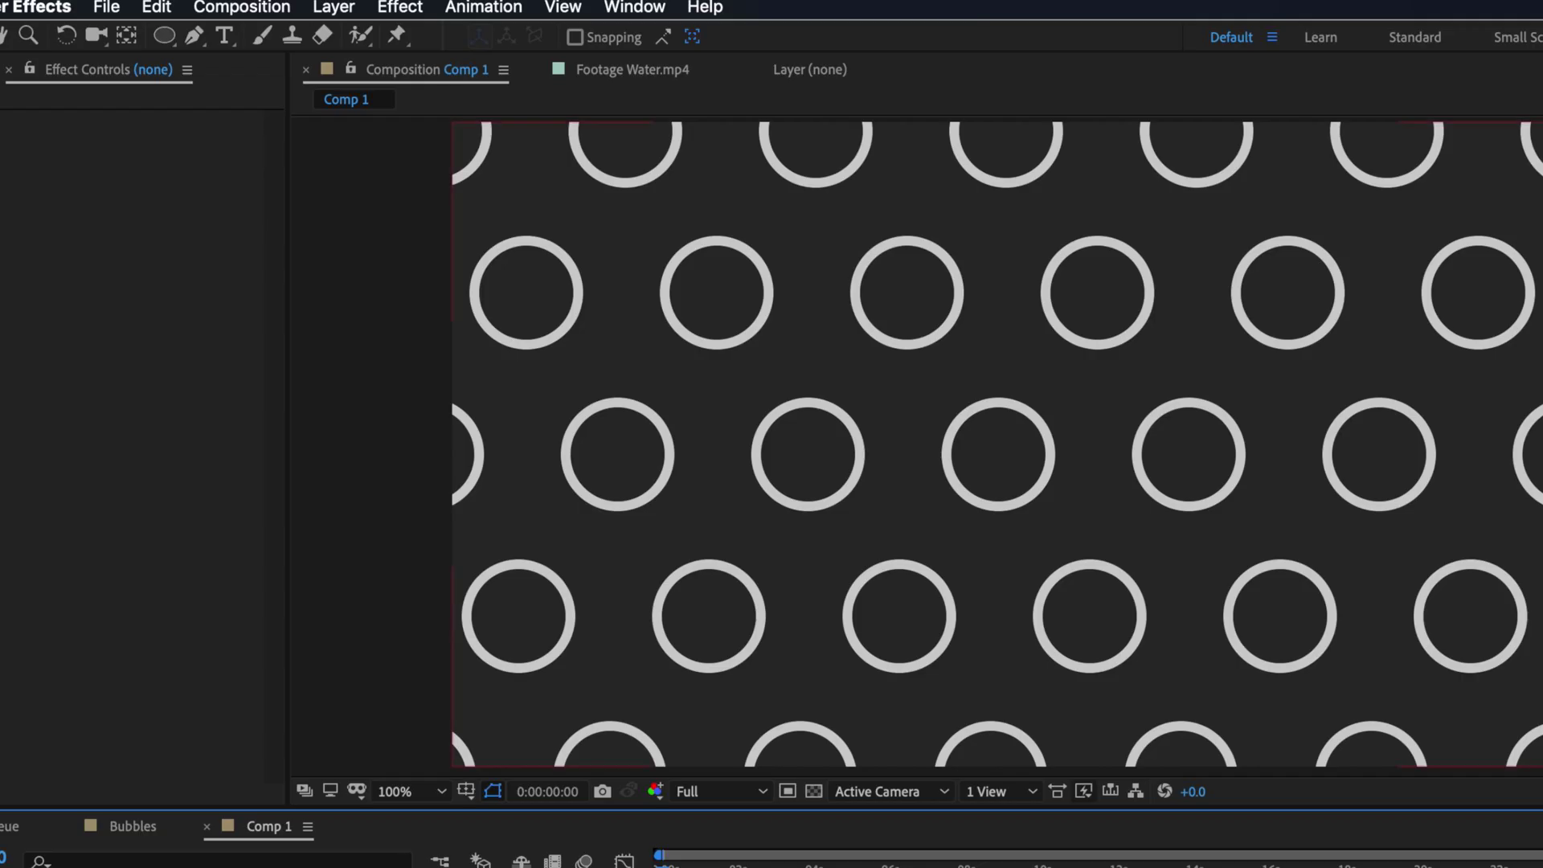
Step: Set the Ellipse tool to a solid yellow FFE800 fill with a 0 px stroke
left_click(161, 36)
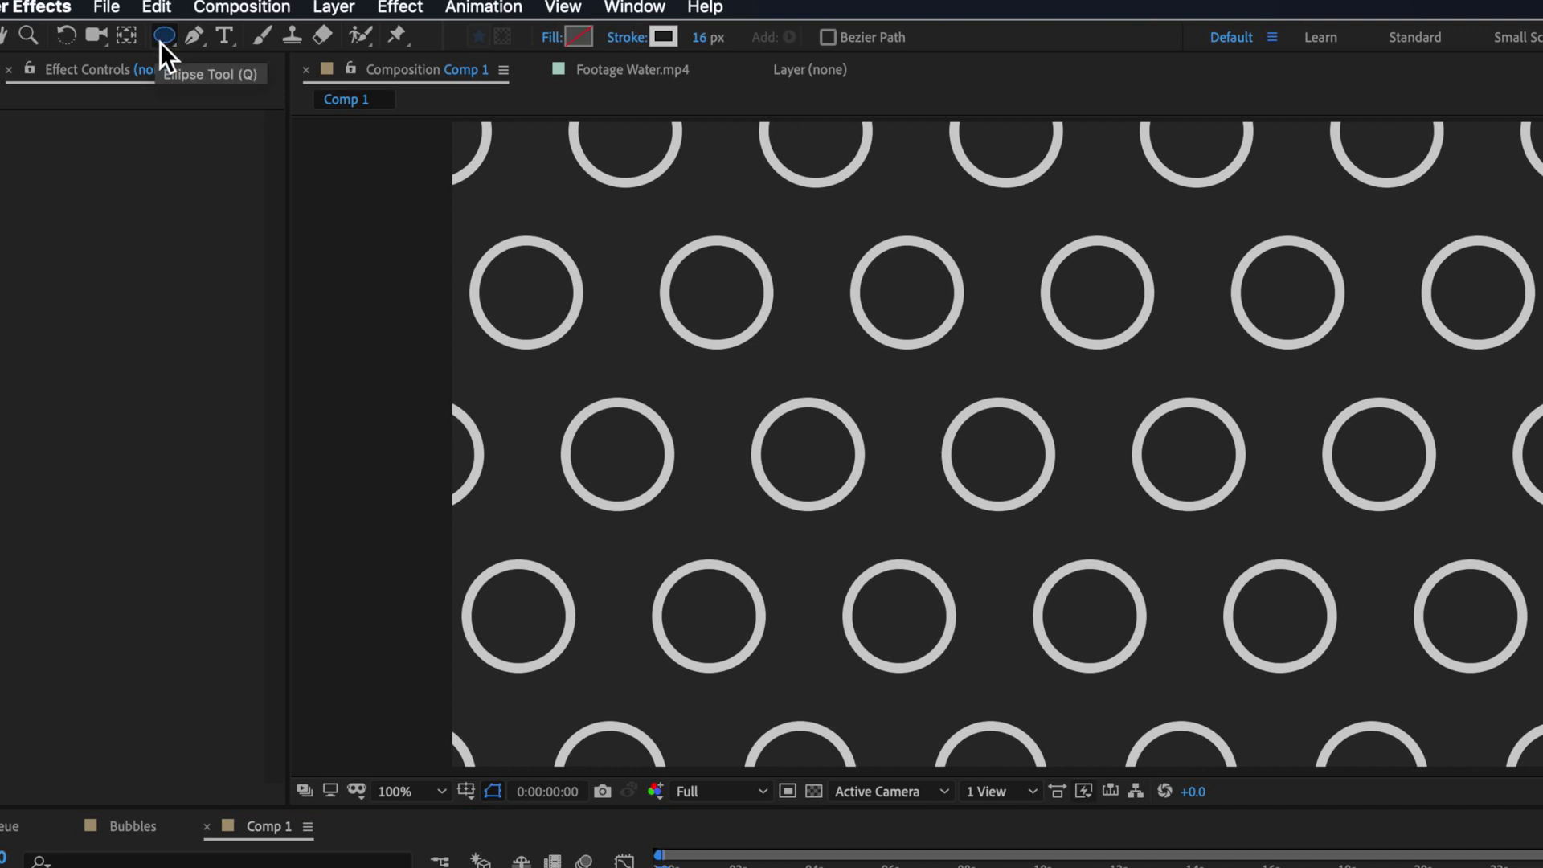
left_click(576, 37)
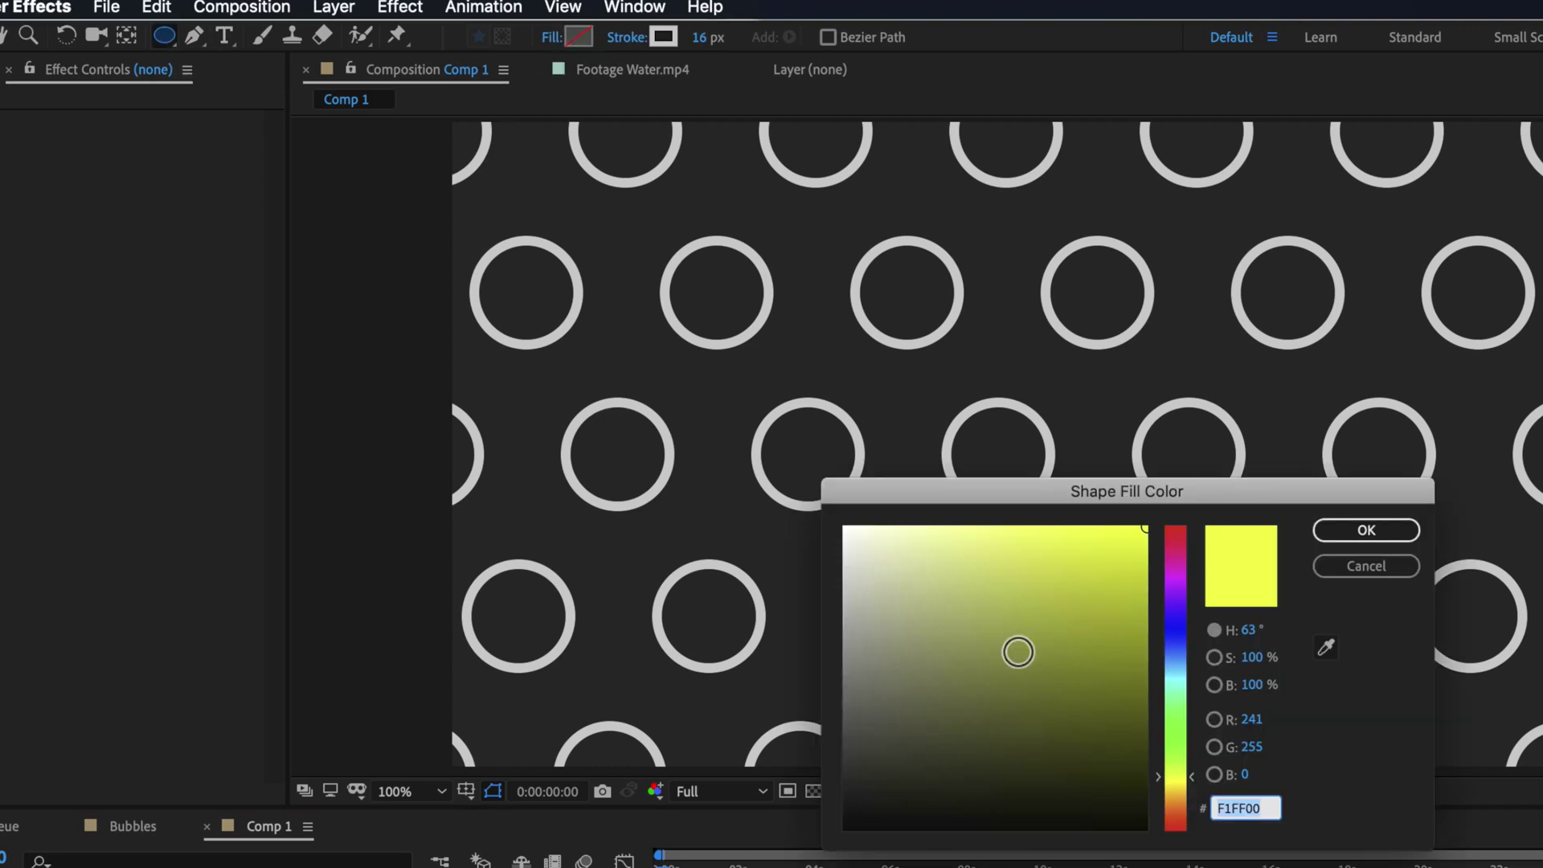
left_click_drag(1193, 779, 1194, 786)
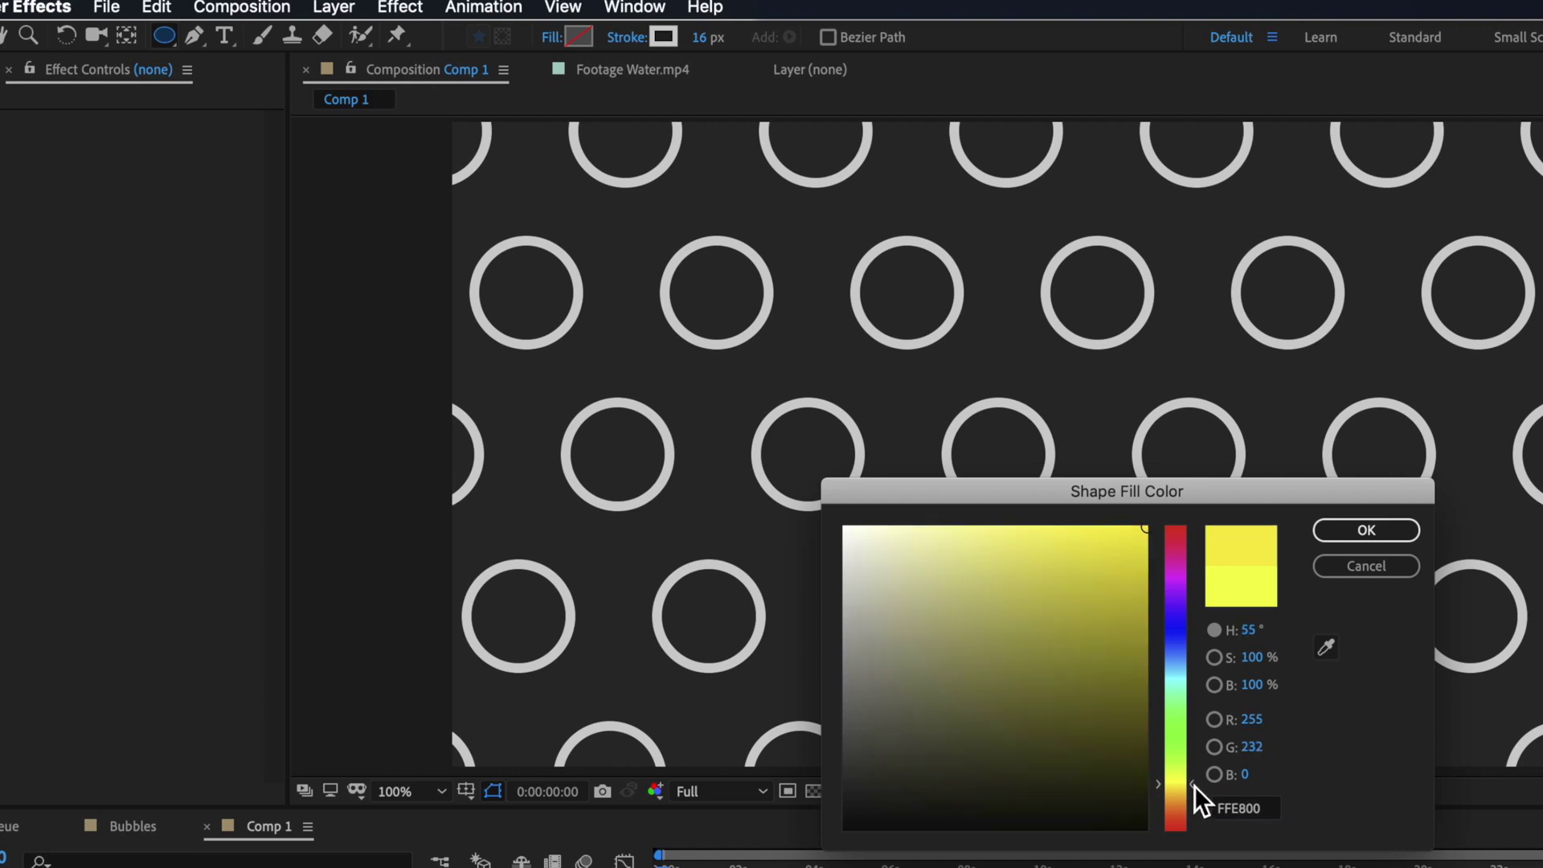
left_click_drag(1126, 541, 1185, 514)
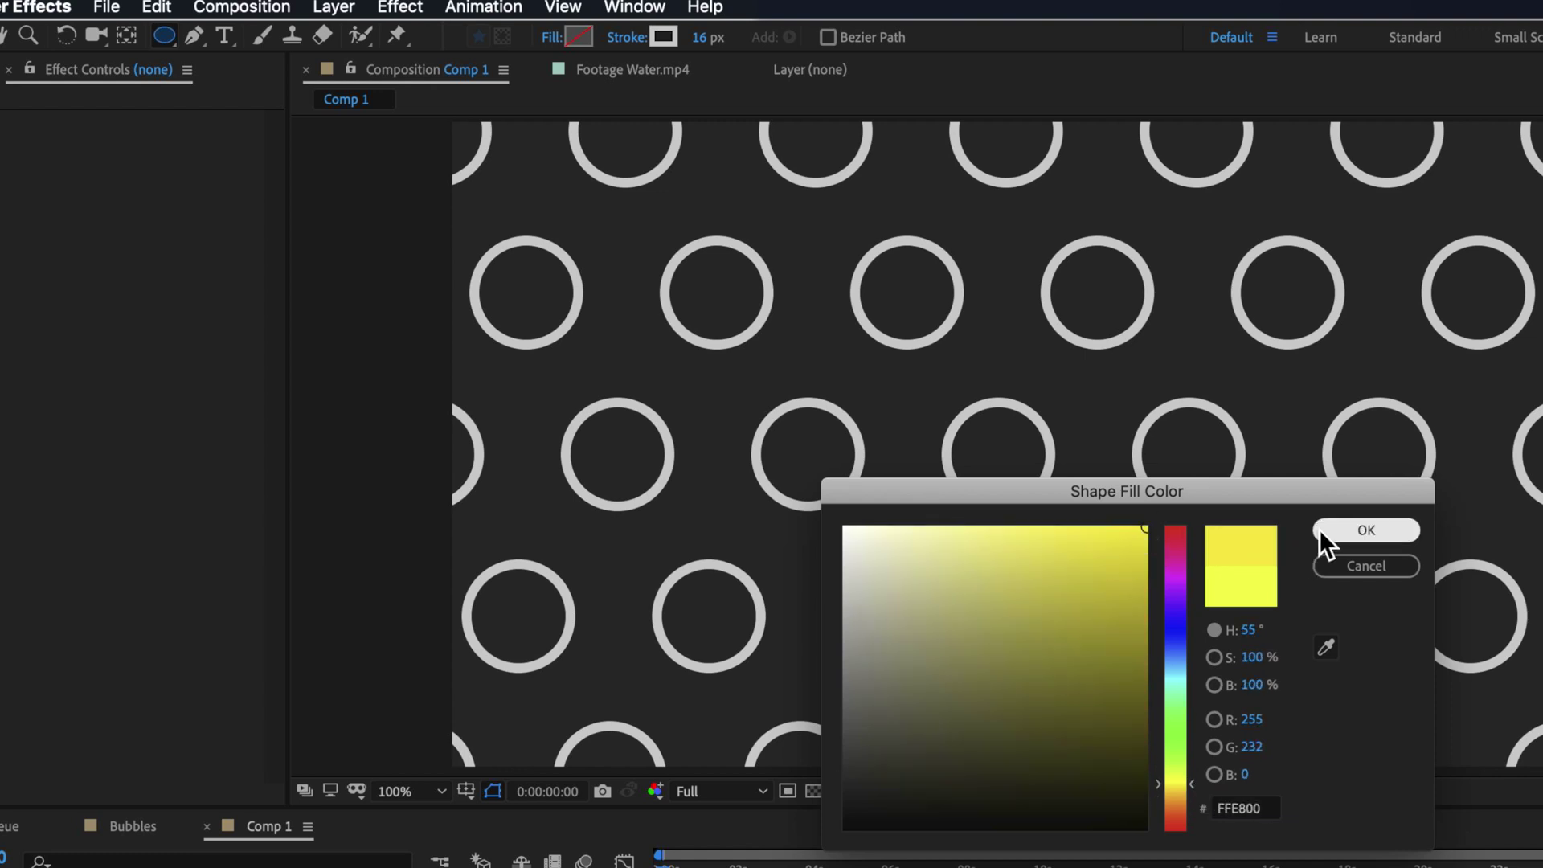
left_click(1366, 530)
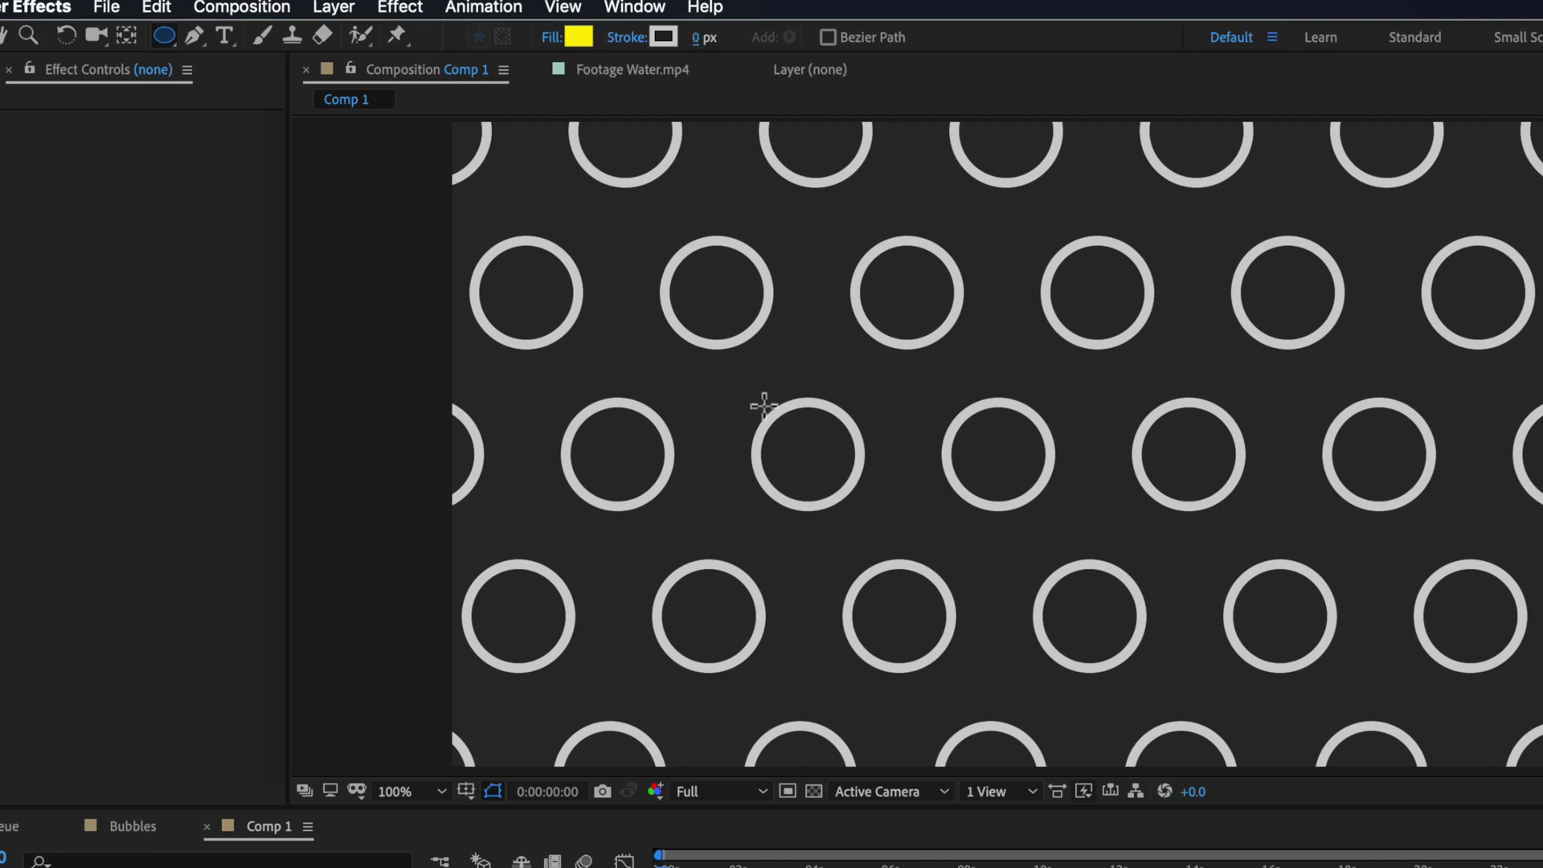
Step: Draw a ring-sized yellow circle over a middle-row ring and move it onto the next ring to its right
left_click_drag(756, 403, 869, 503)
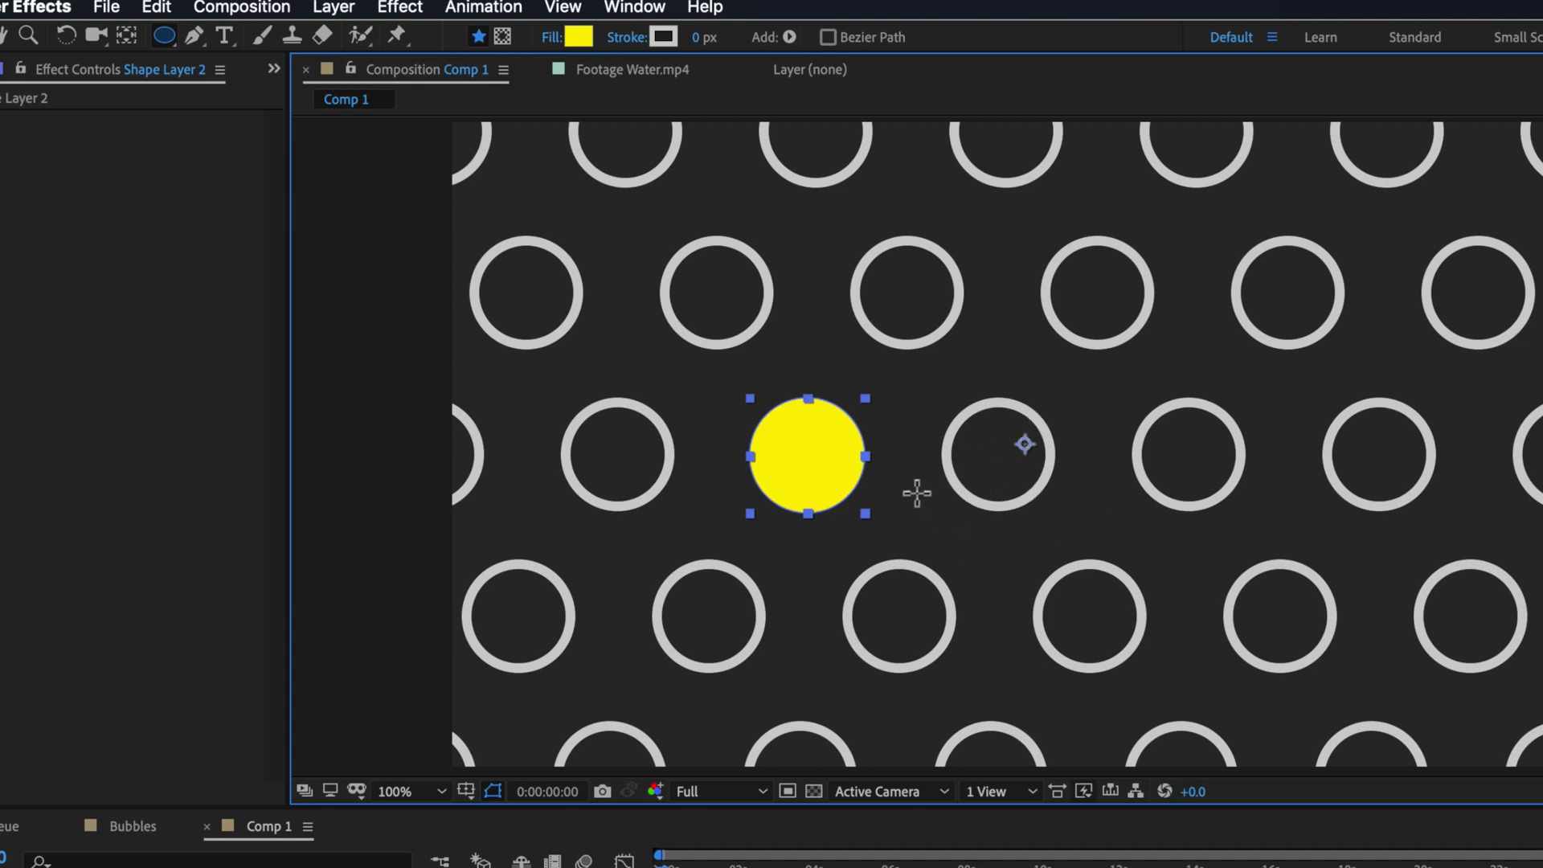
key("v")
left_click_drag(804, 489, 988, 496)
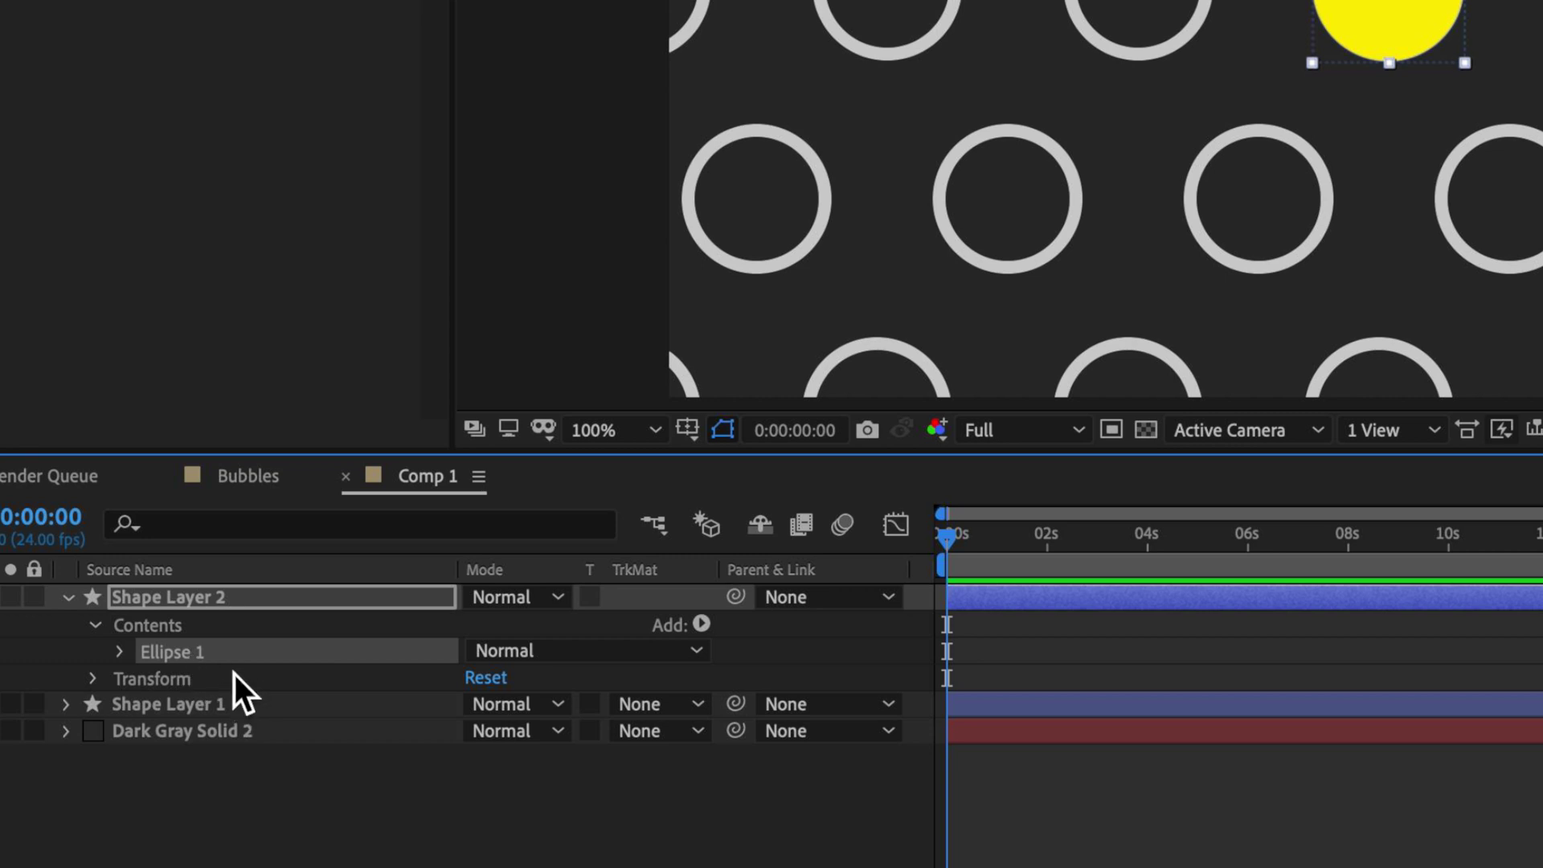
Step: Duplicate Ellipse 1 in Shape Layer 2 and keyframe the original's position to slide toward the neighbouring ring on its right by 0:00:01:03
key("ctrl+d")
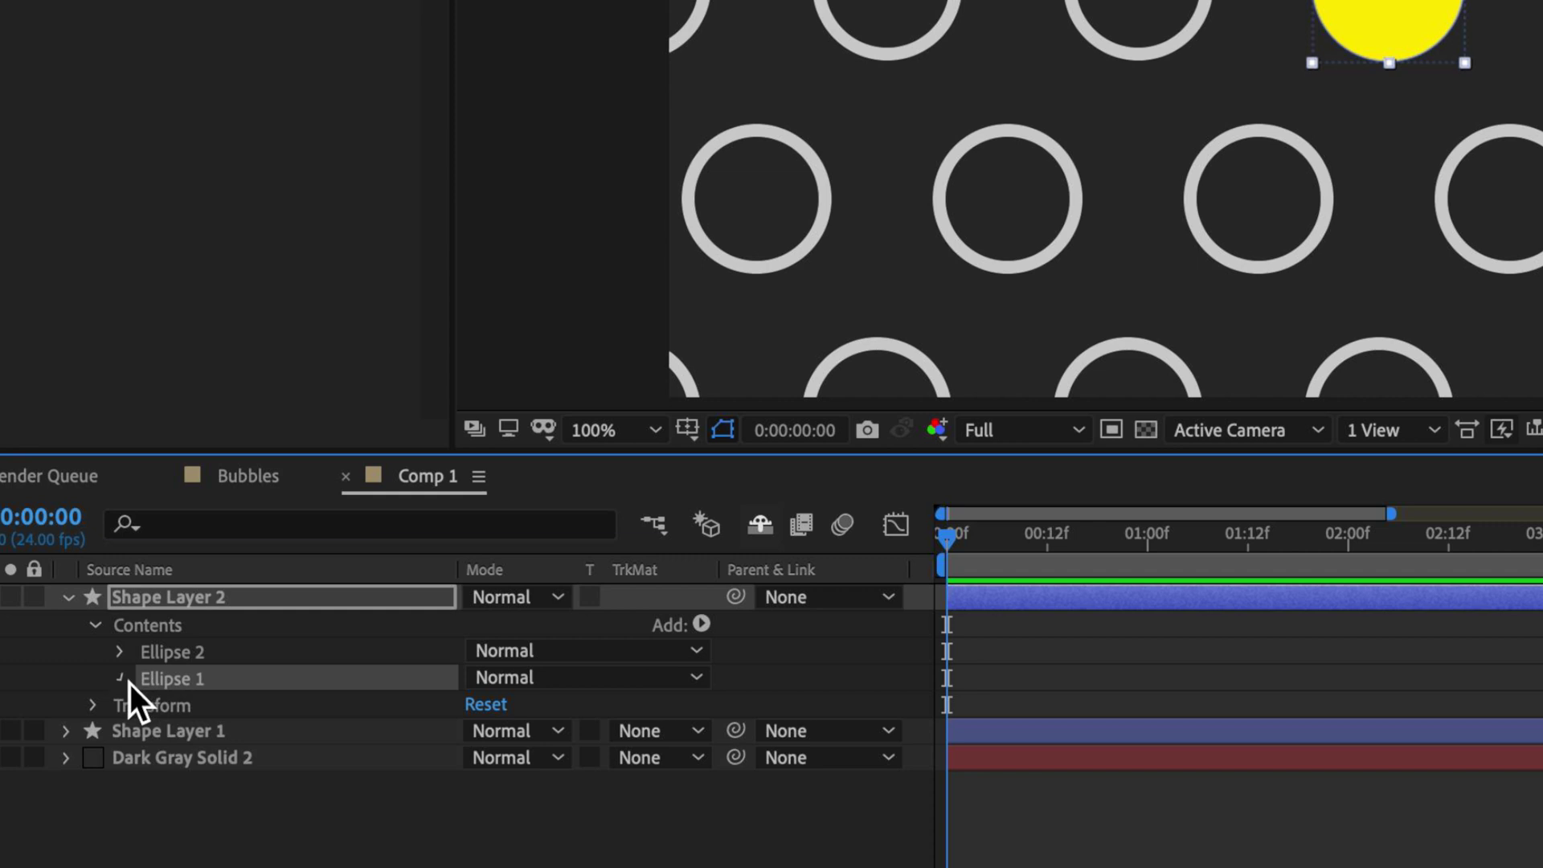
left_click(123, 679)
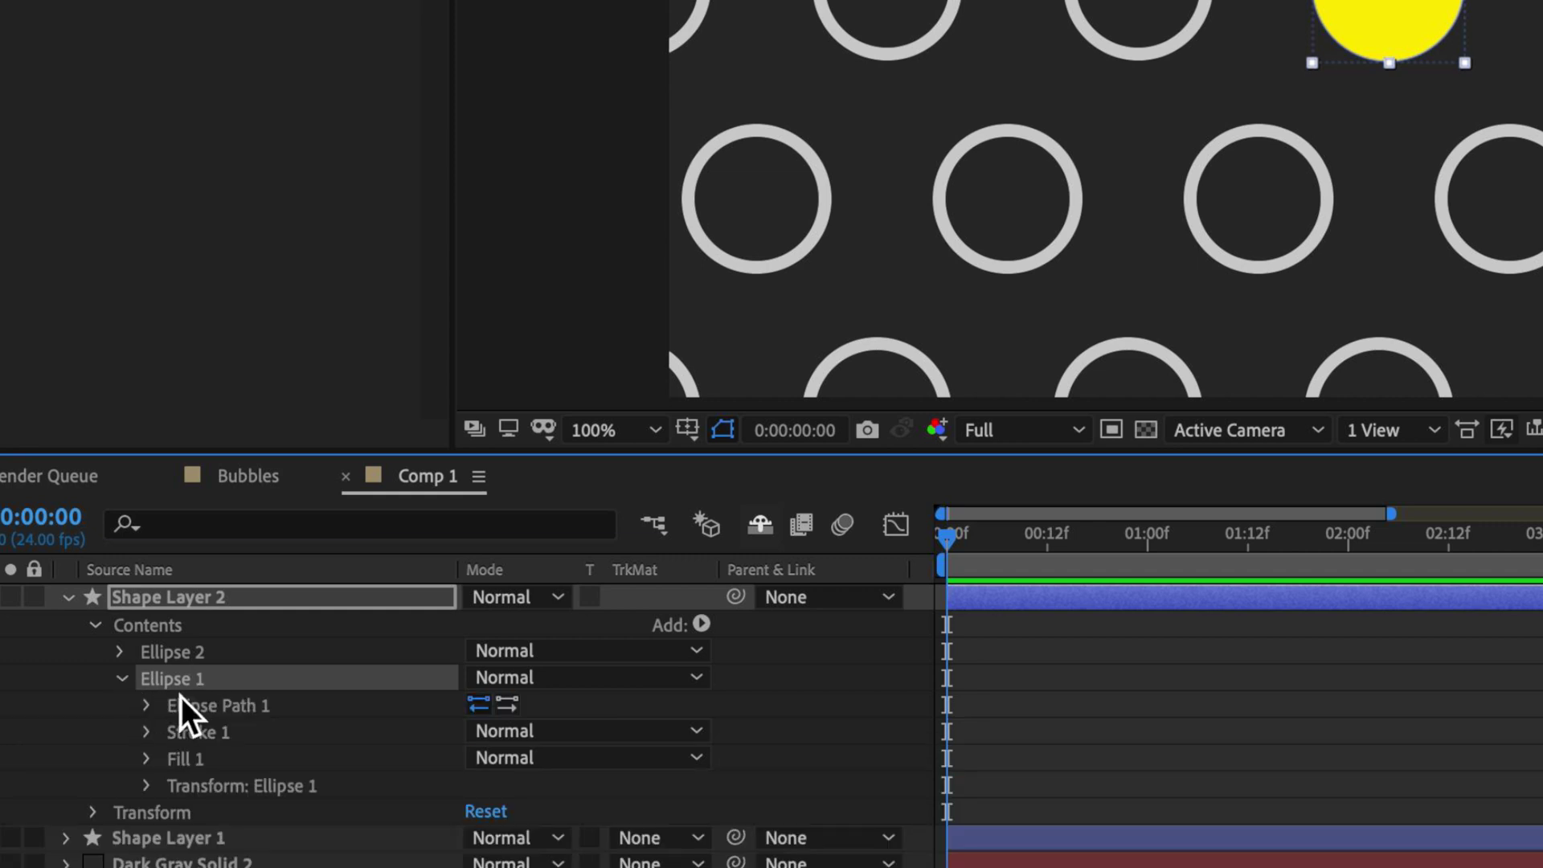
left_click(147, 787)
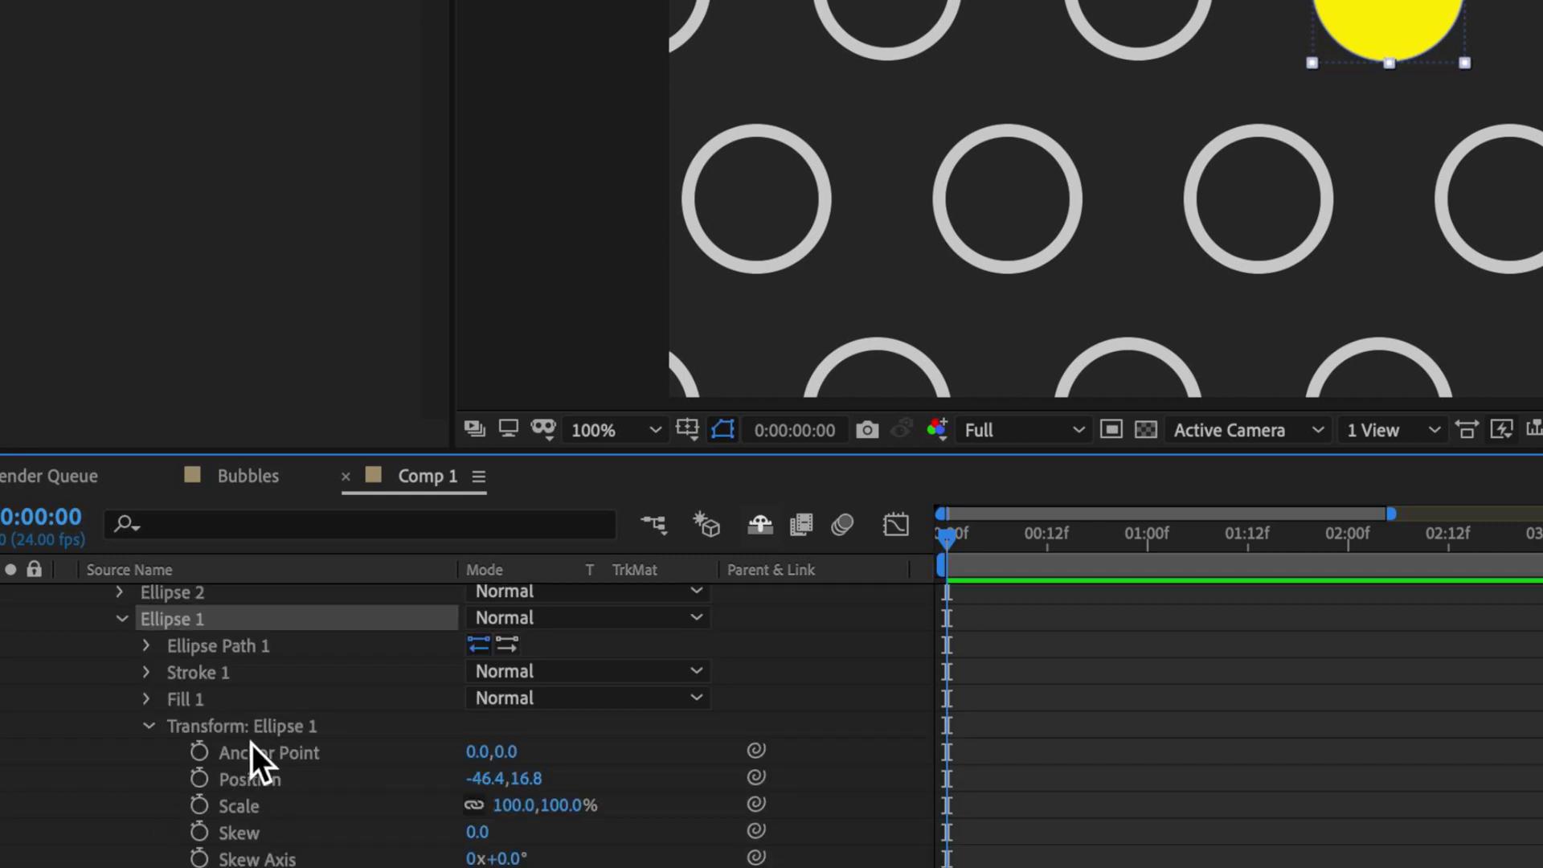
left_click(201, 778)
left_click_drag(961, 540, 1174, 570)
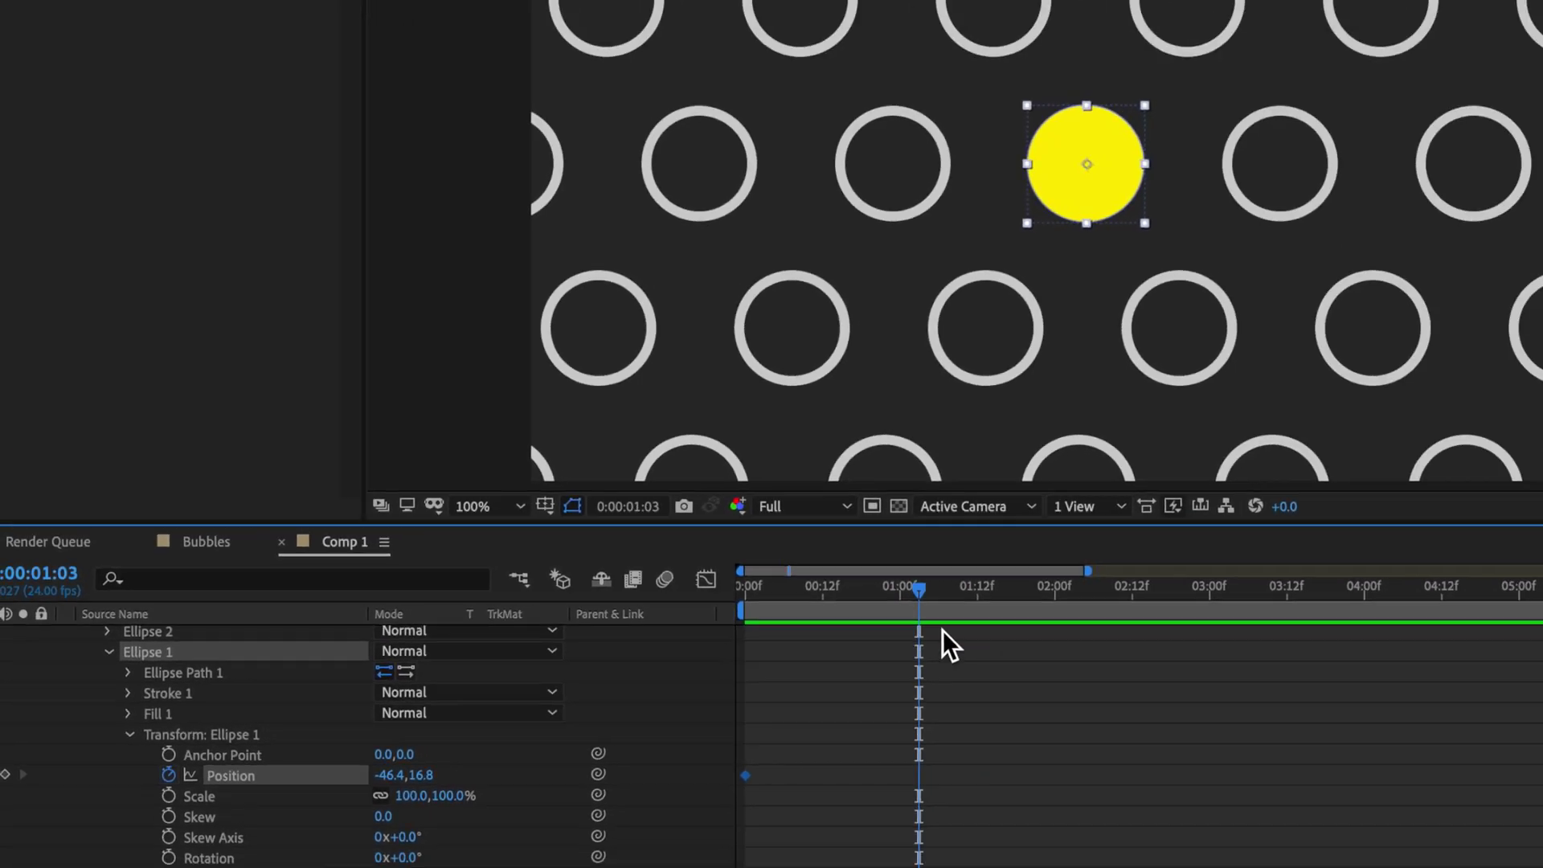
left_click_drag(1097, 158, 1245, 161)
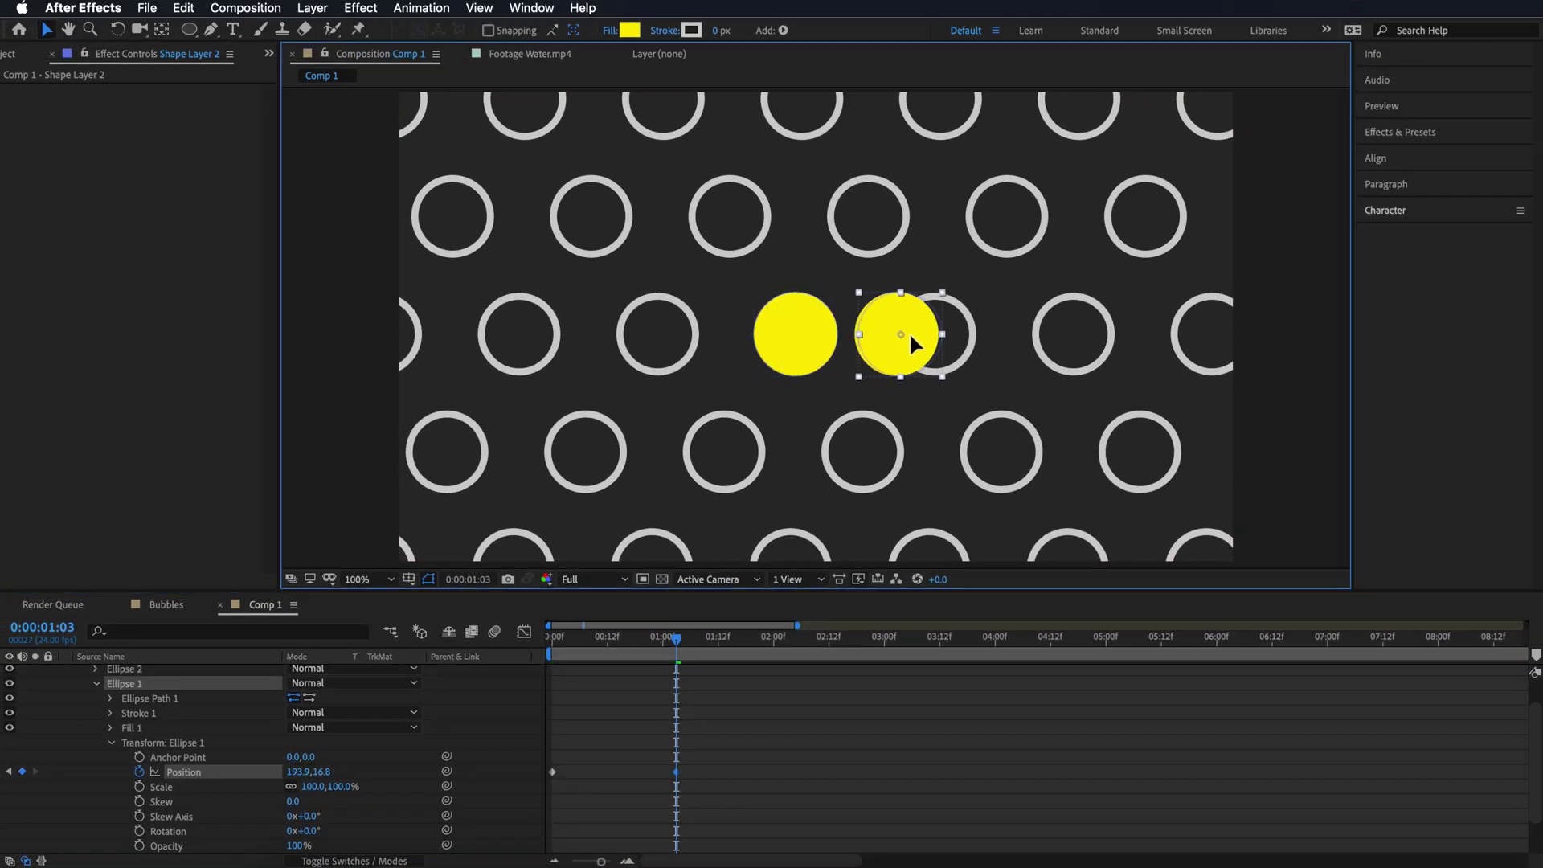
left_click_drag(930, 336, 944, 336)
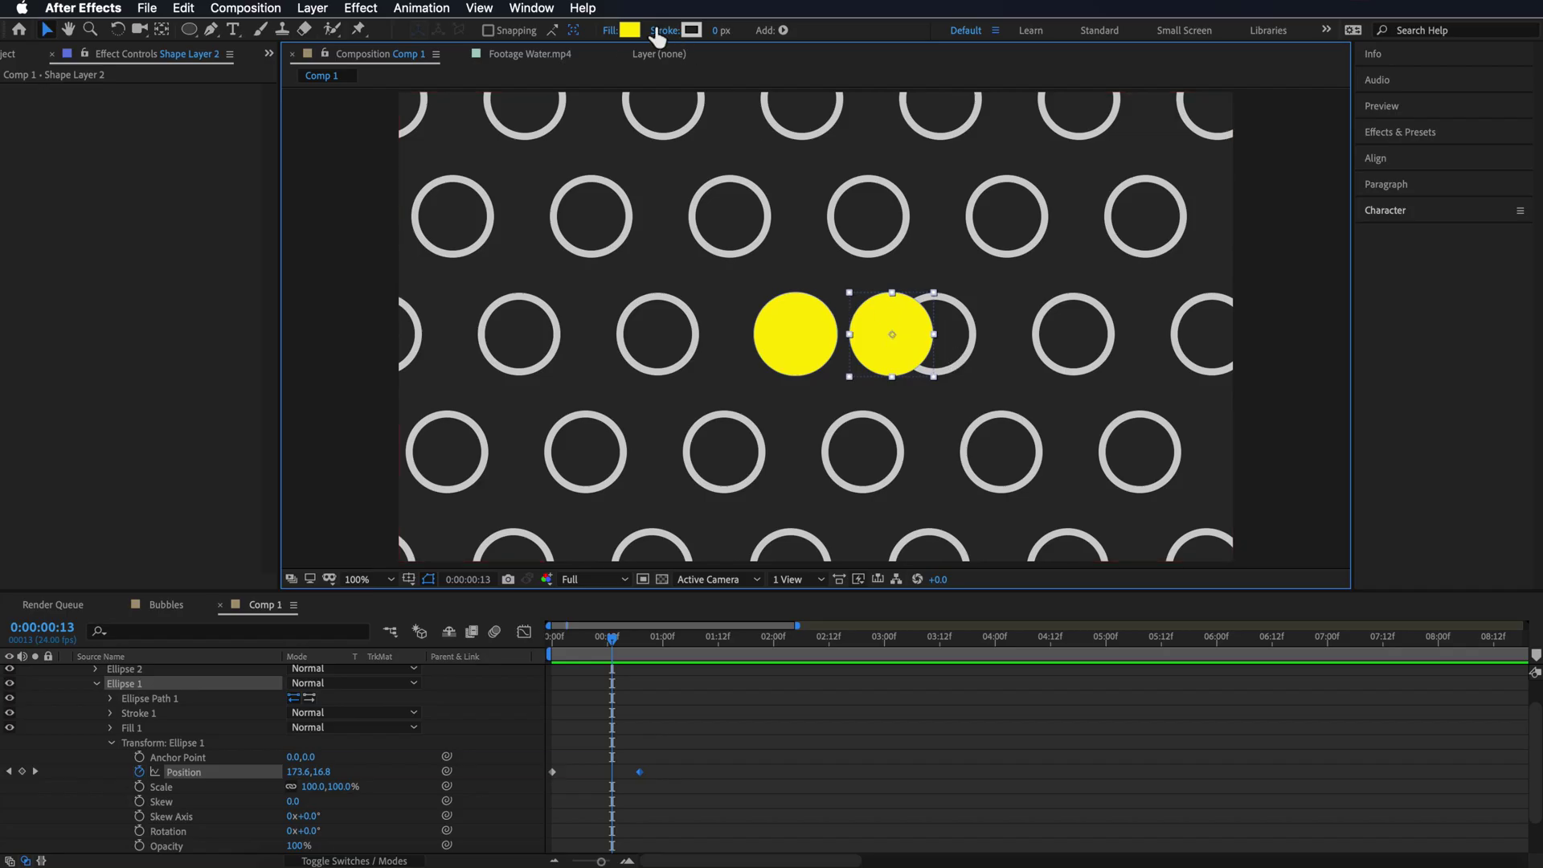
Step: Change the fill of the moving Ellipse 1 to orange-yellow FFCC00 and scrub through its motion
left_click(628, 32)
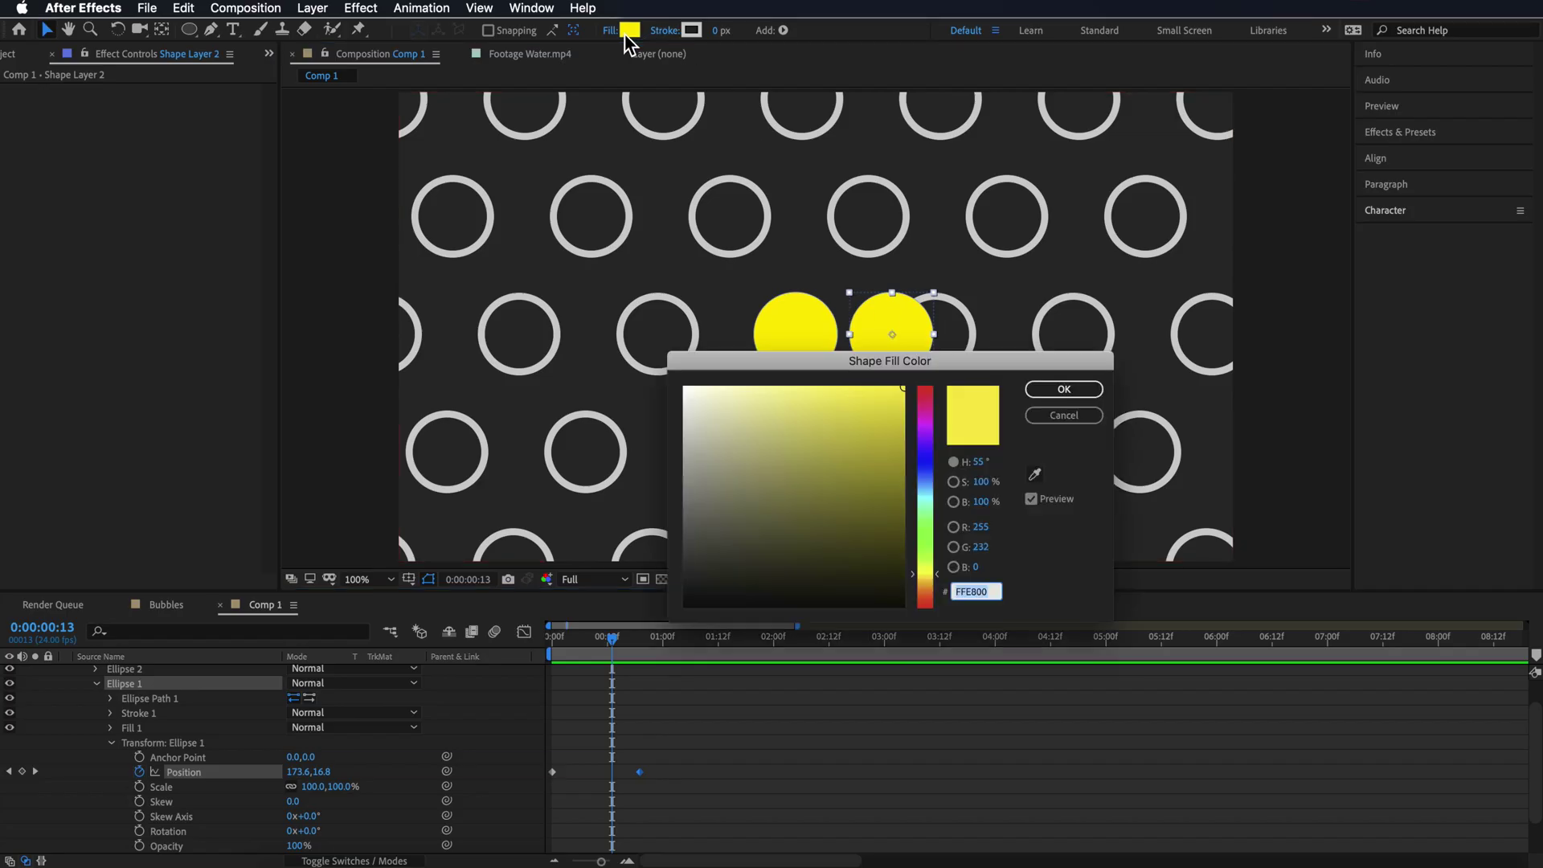
left_click(938, 579)
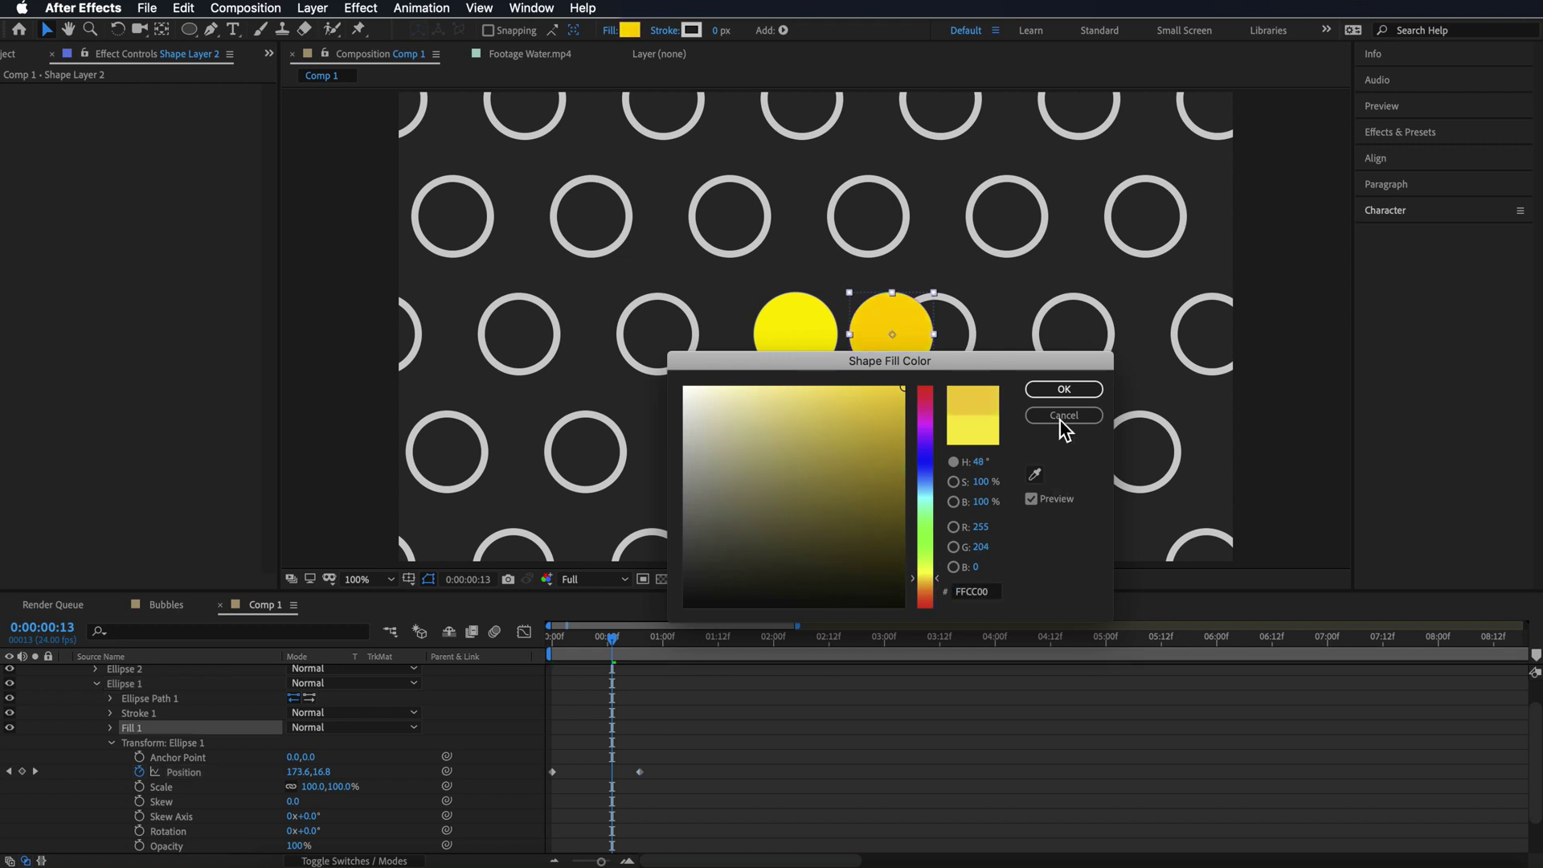
left_click(1059, 390)
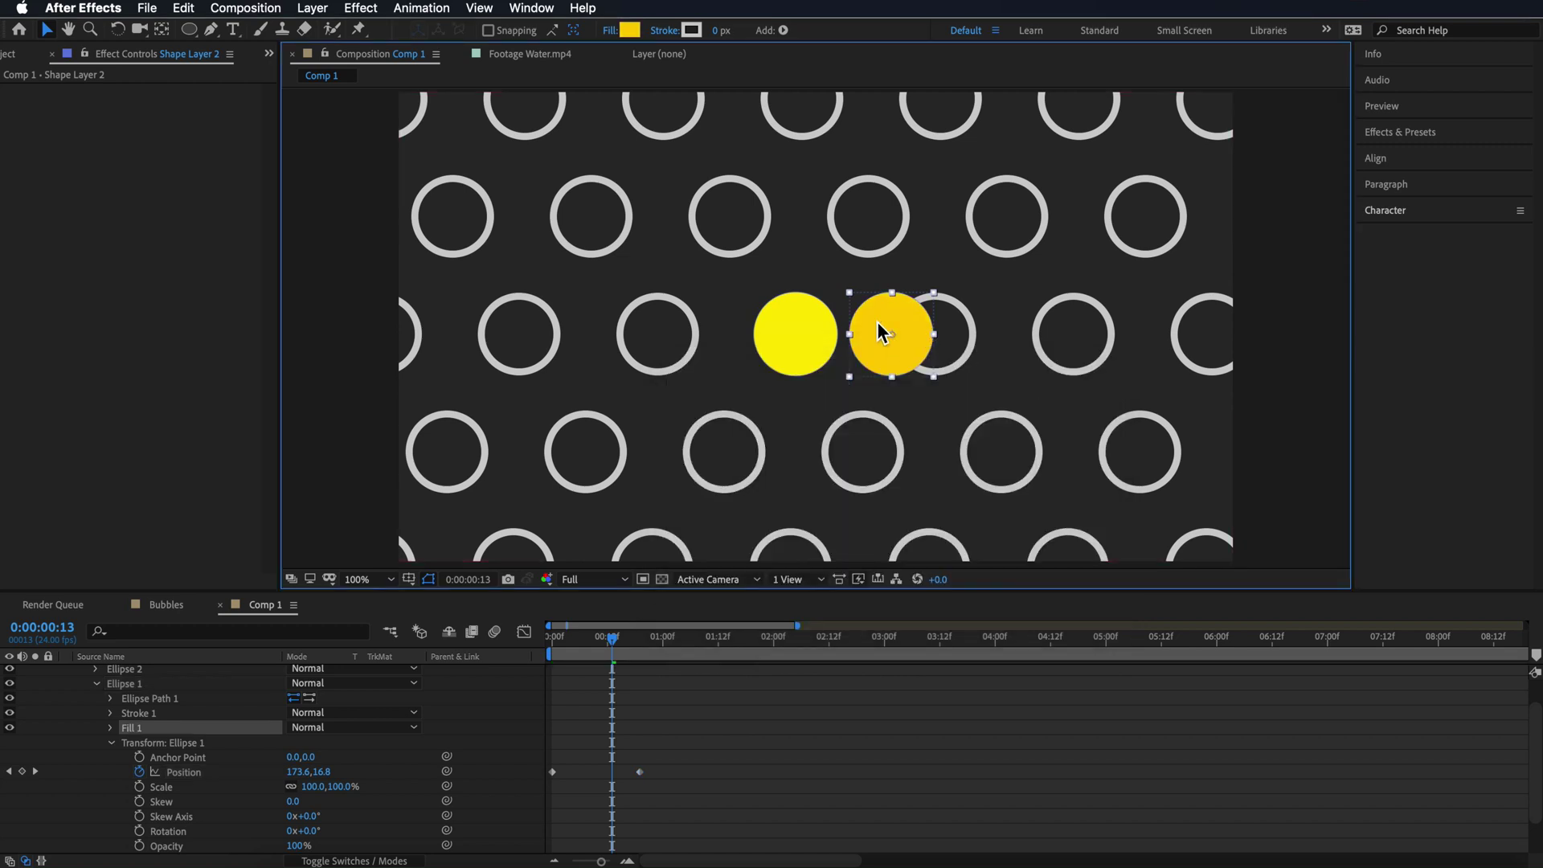
left_click_drag(614, 643, 691, 649)
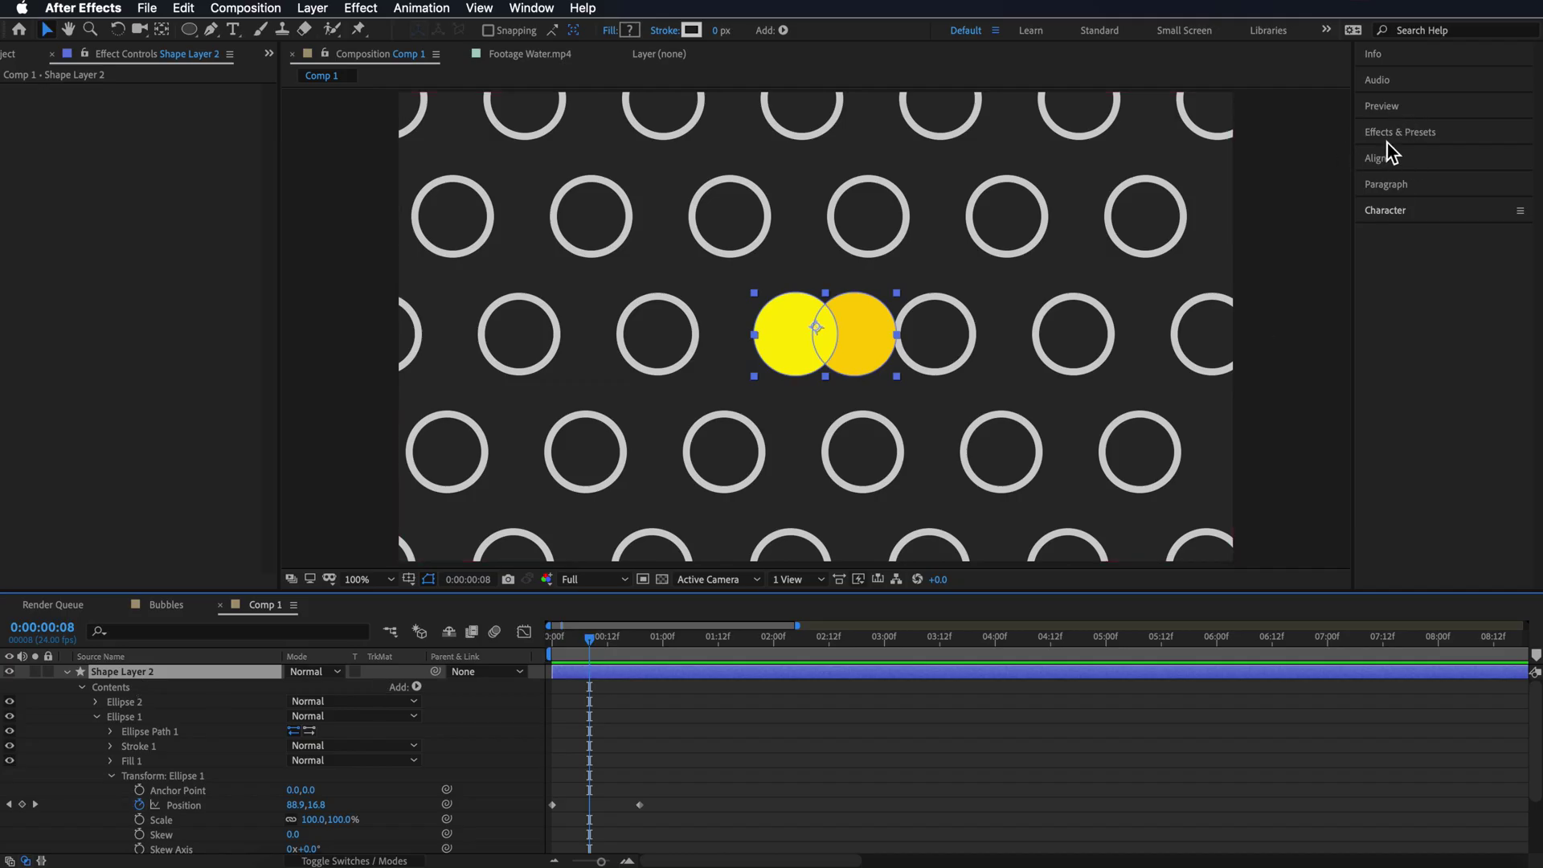
Step: Apply a Gaussian Blur effect to Shape Layer 2 with Blurriness set to 40
left_click(1397, 132)
type("blur")
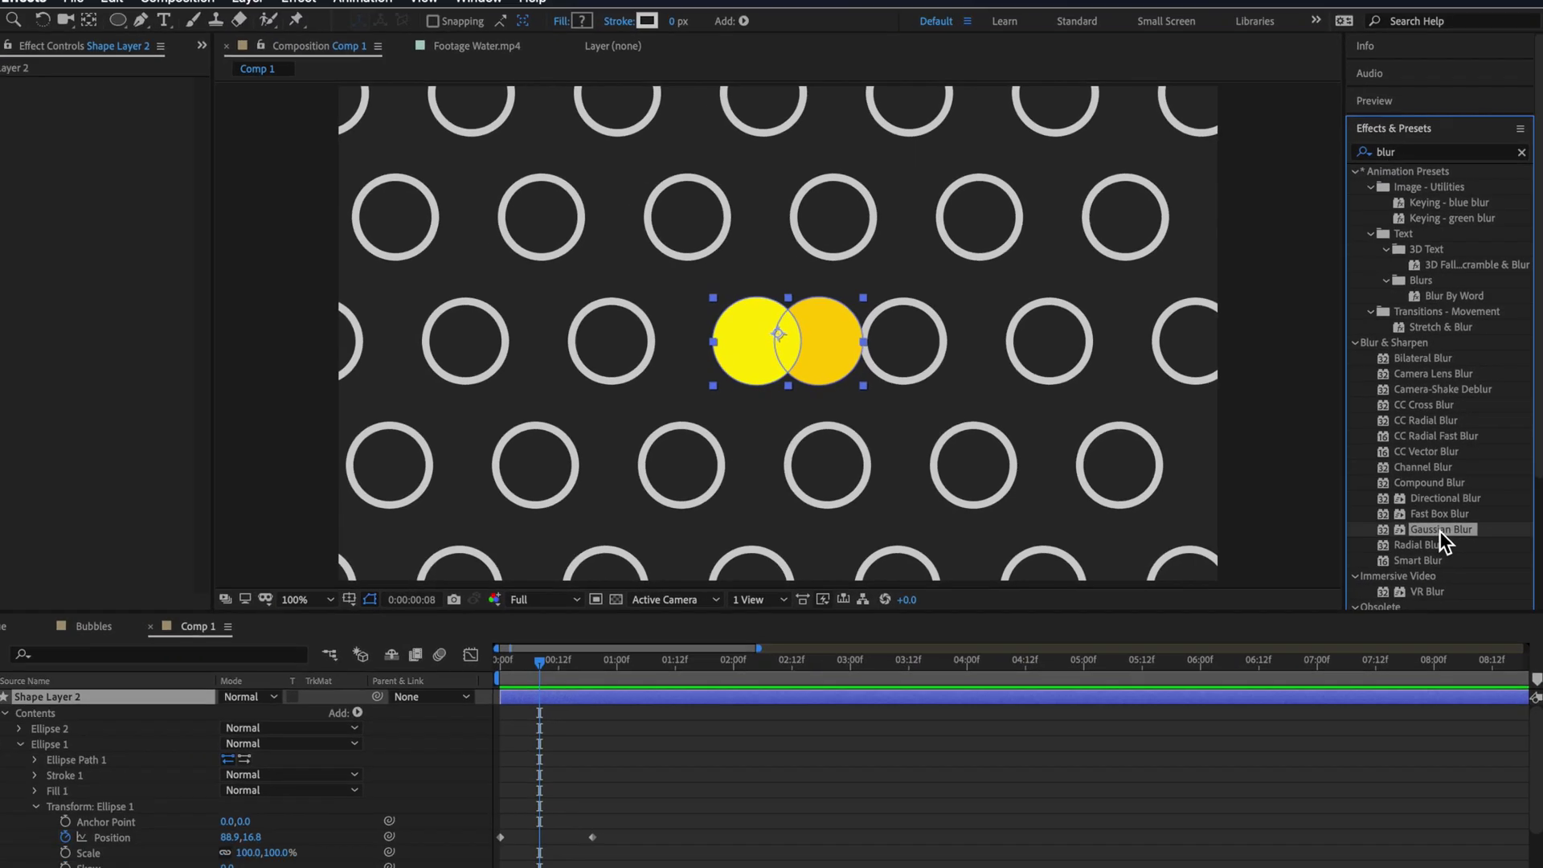
left_click_drag(1385, 764, 246, 618)
left_click_drag(813, 430, 125, 678)
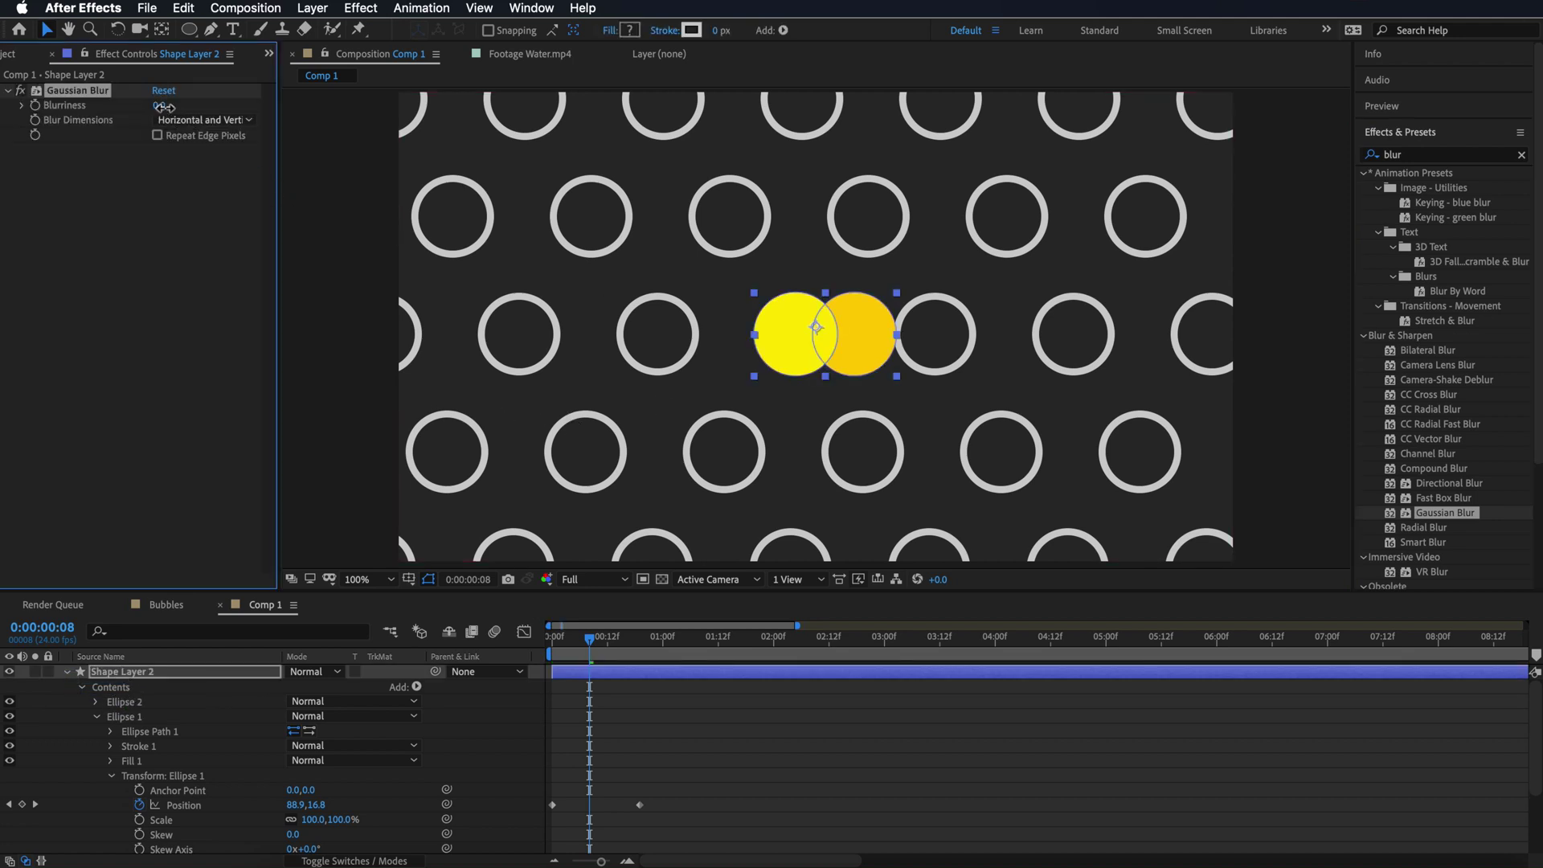
type("40")
key("Return")
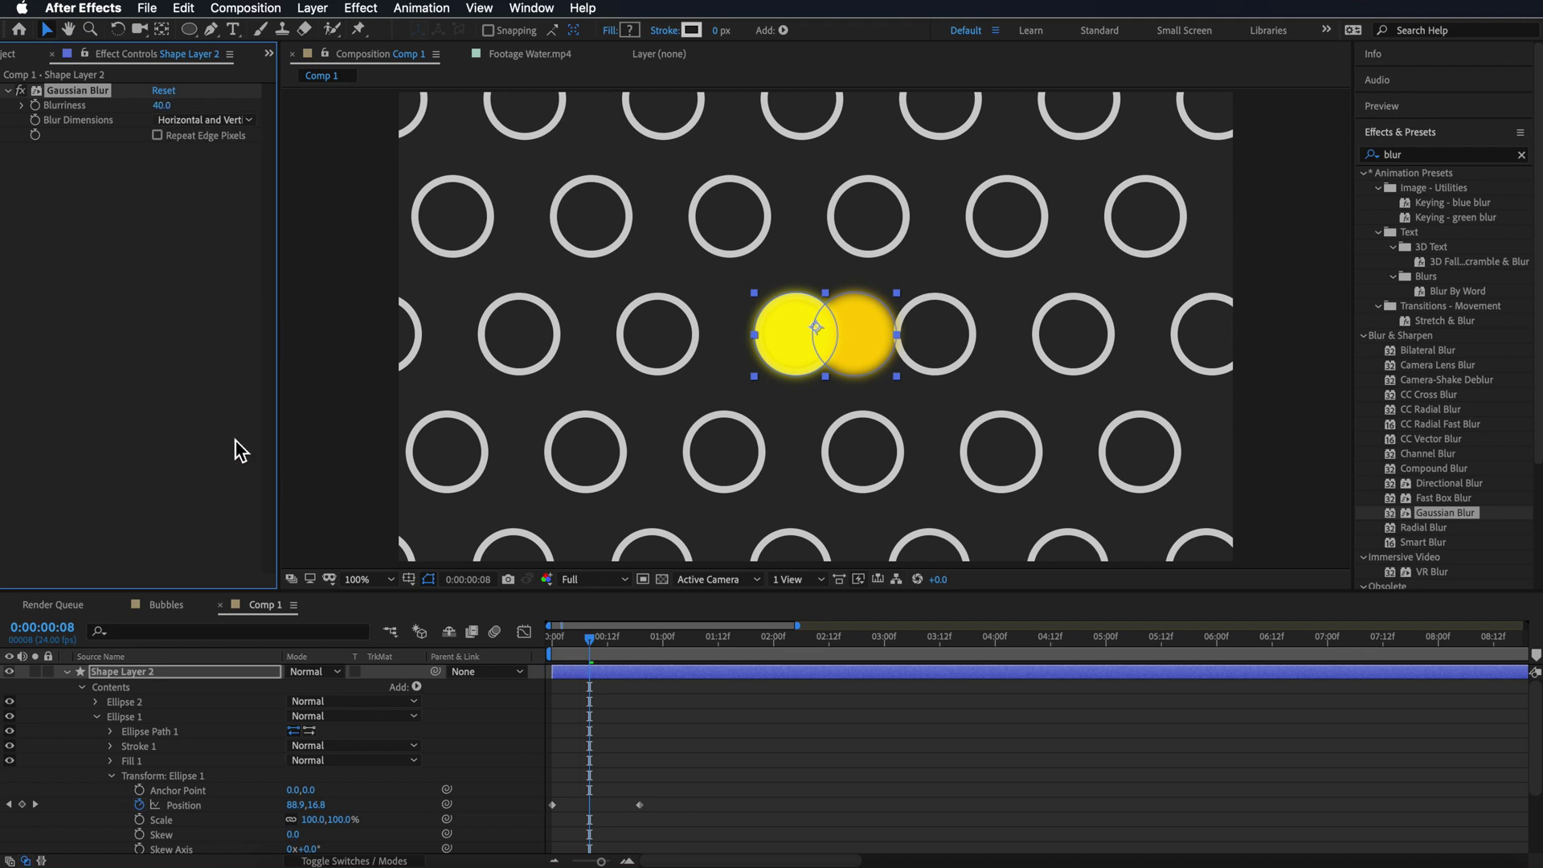
left_click(608, 739)
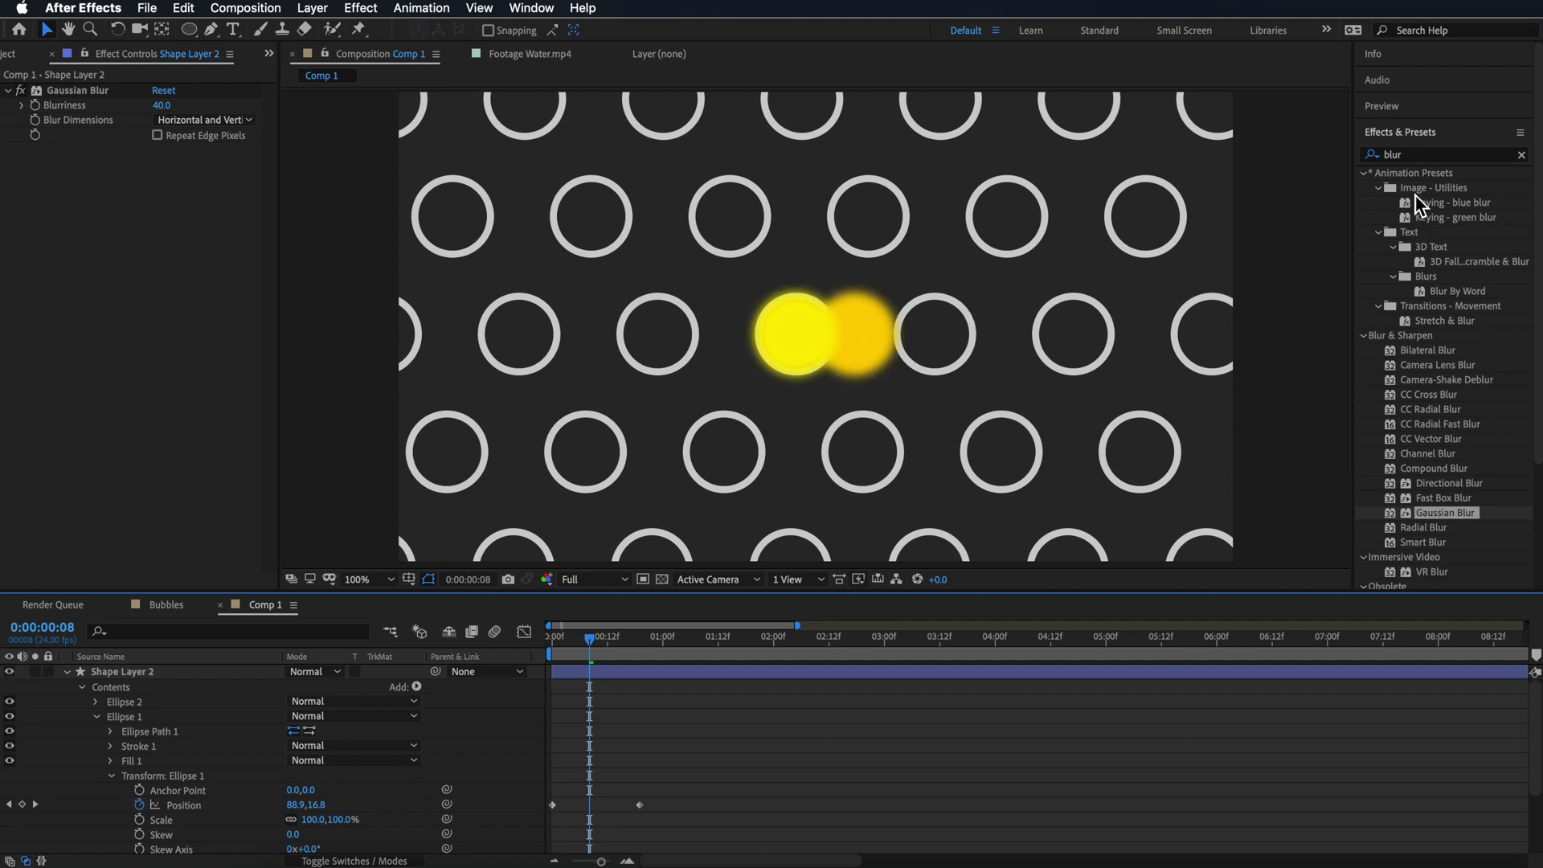
Step: Apply the Simple Choker effect to Shape Layer 2 and raise Choke Matte to 29.60
left_click(1410, 155)
double_click(1399, 155)
key("BackSpace")
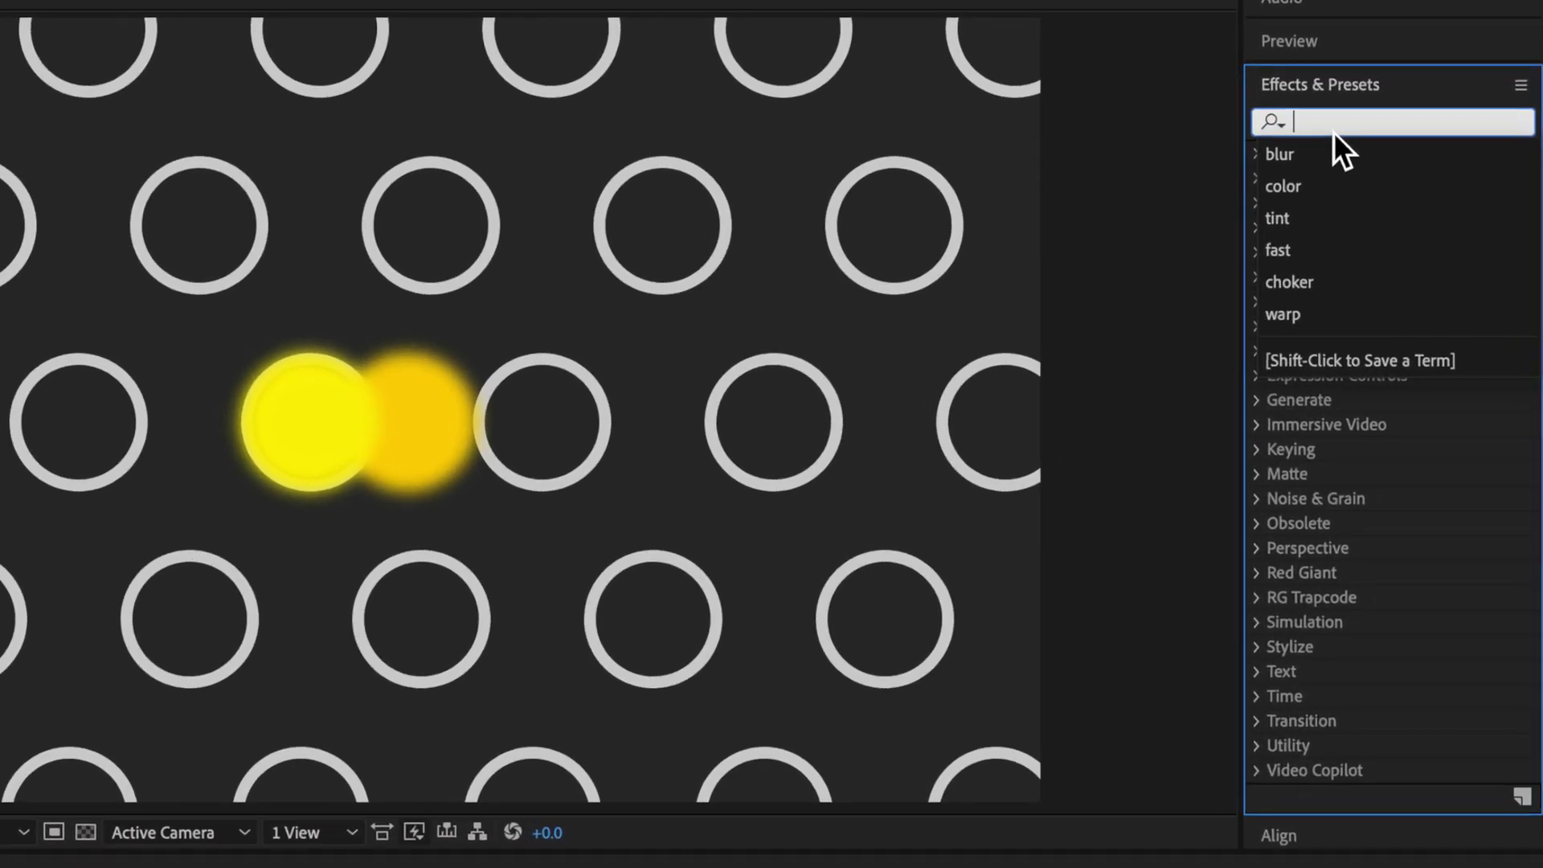
type("chok")
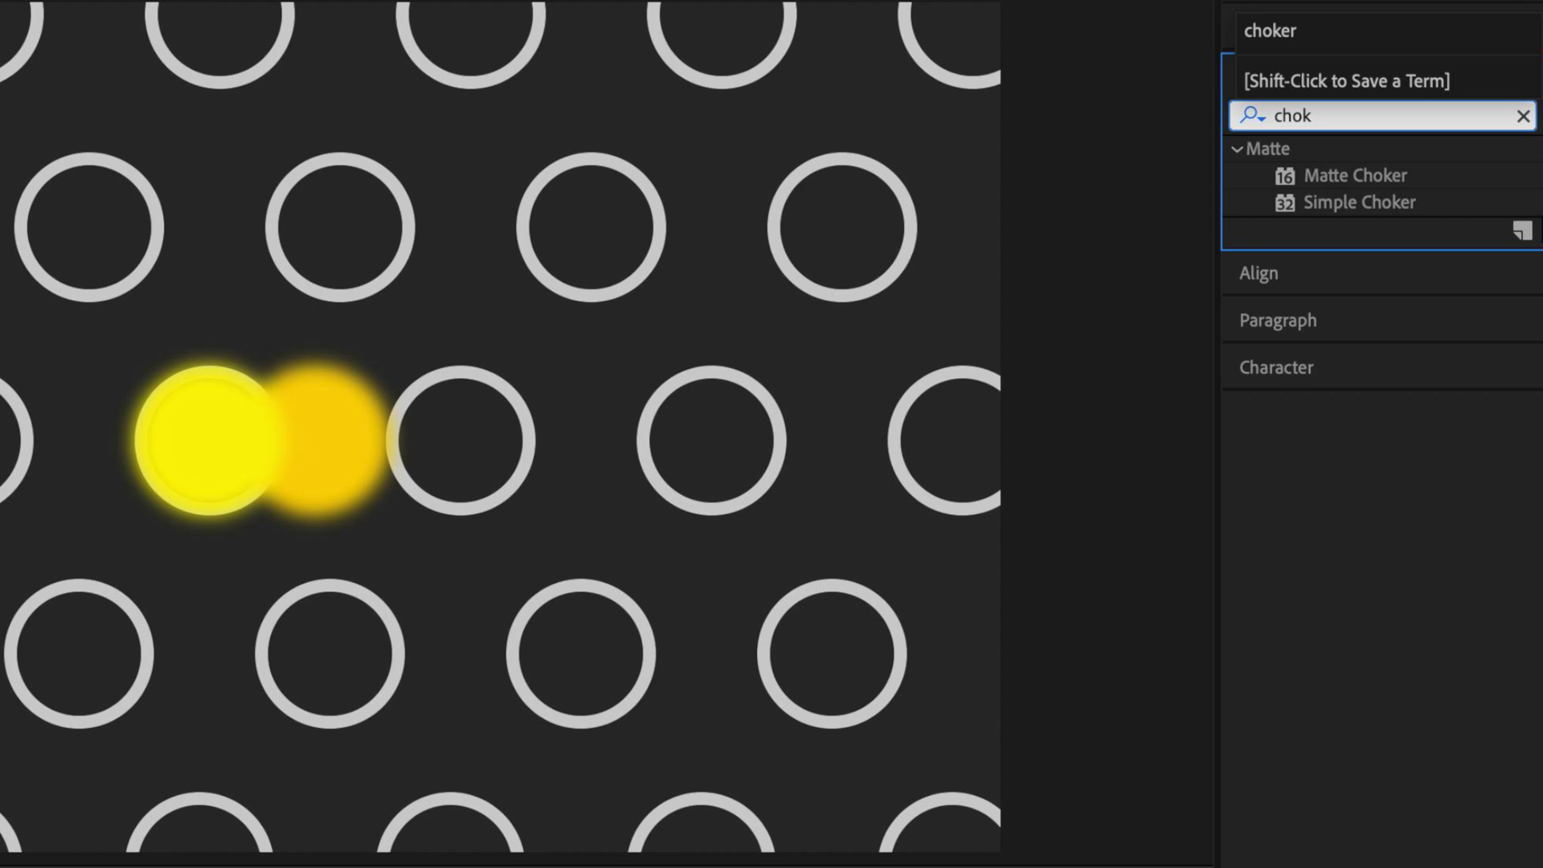
left_click_drag(1359, 201, 0, 378)
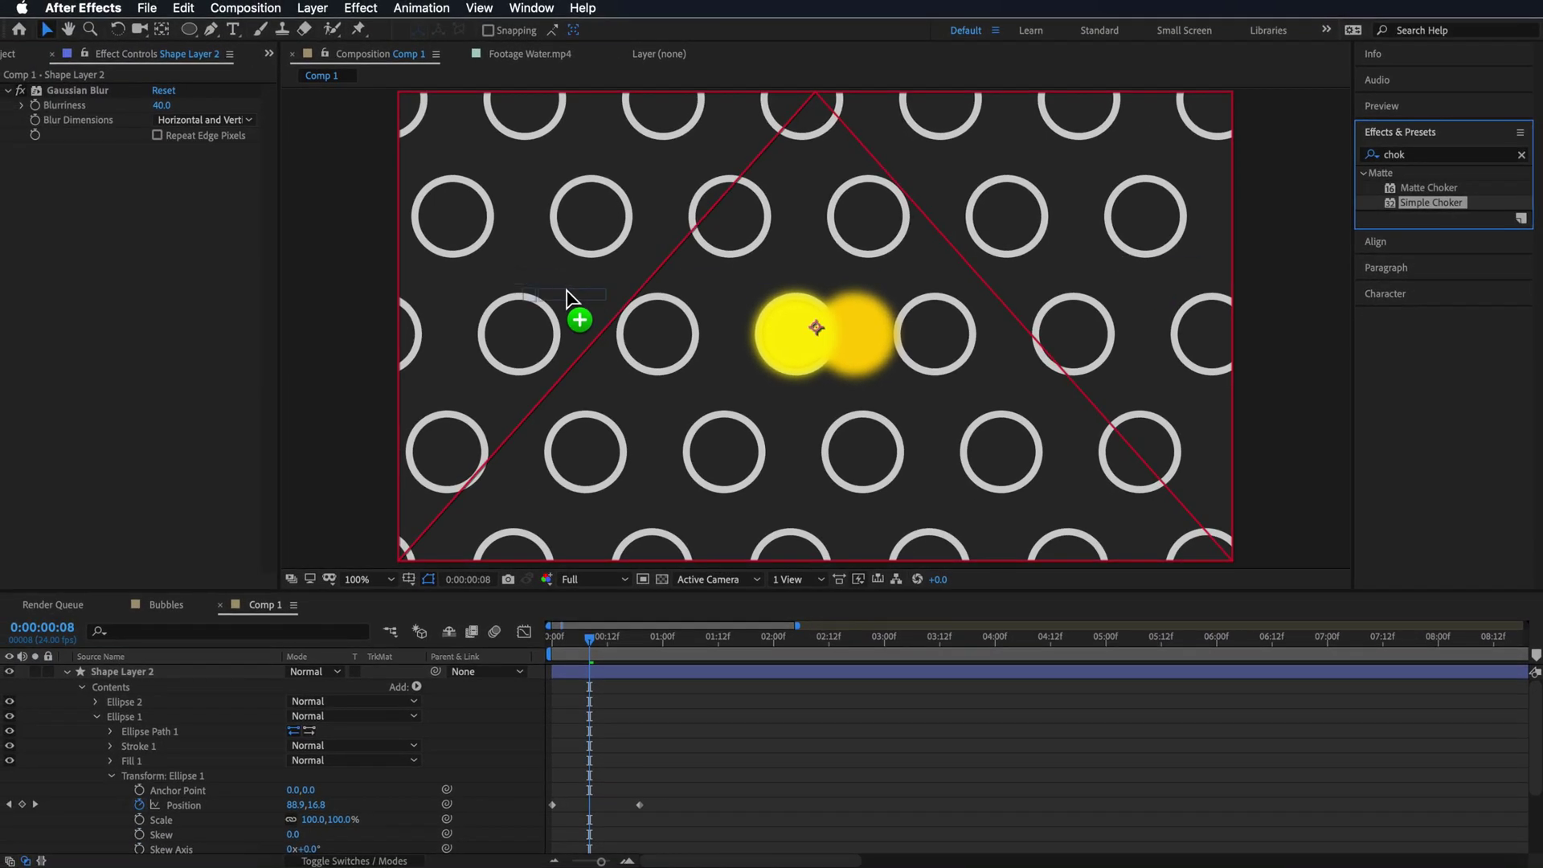
left_click_drag(567, 299, 109, 672)
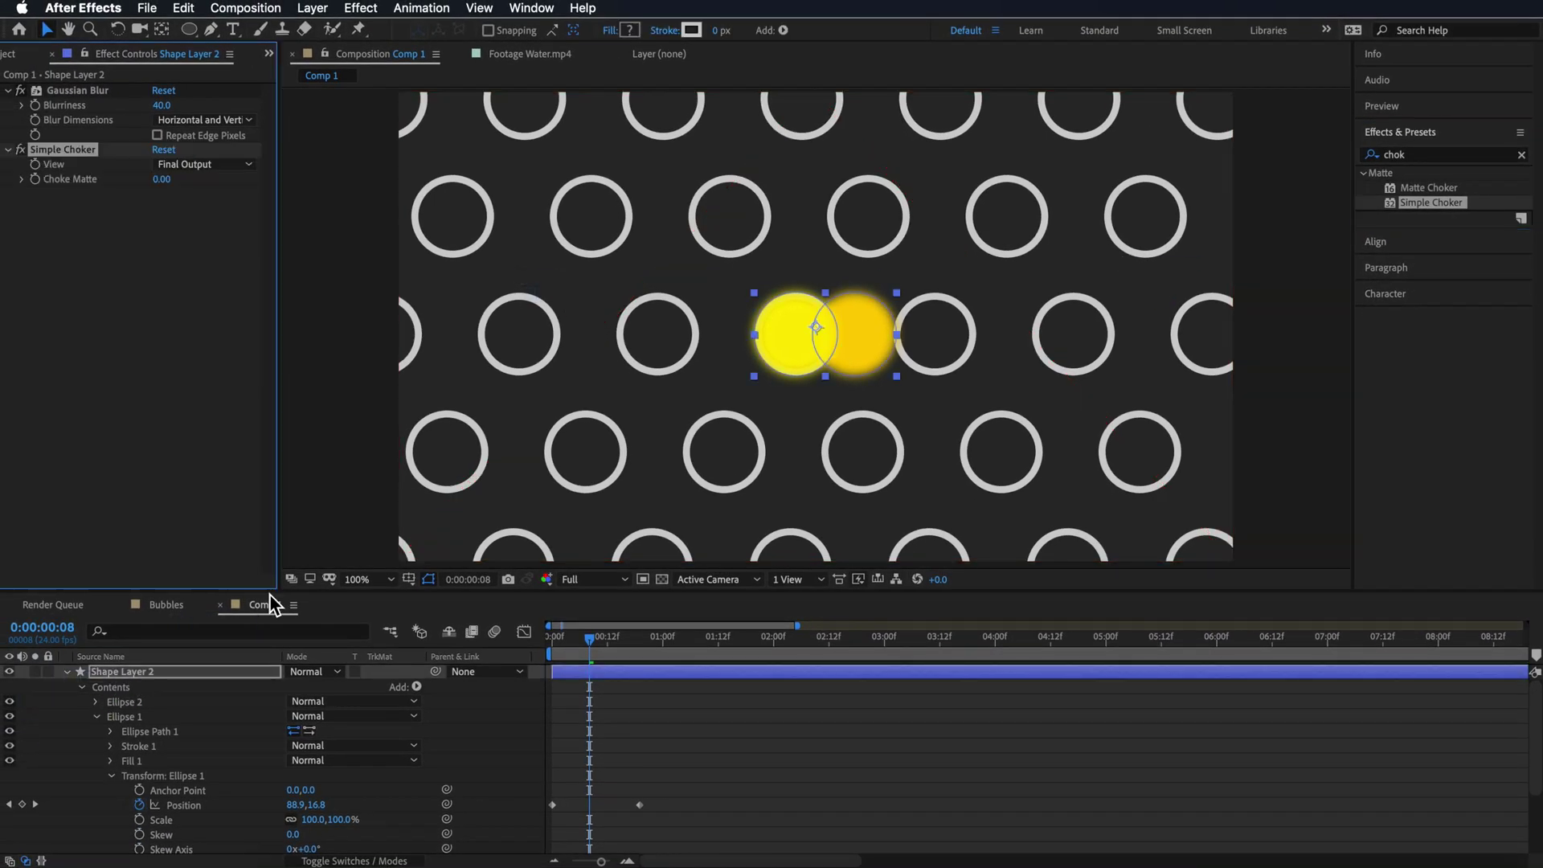
left_click_drag(167, 183, 361, 200)
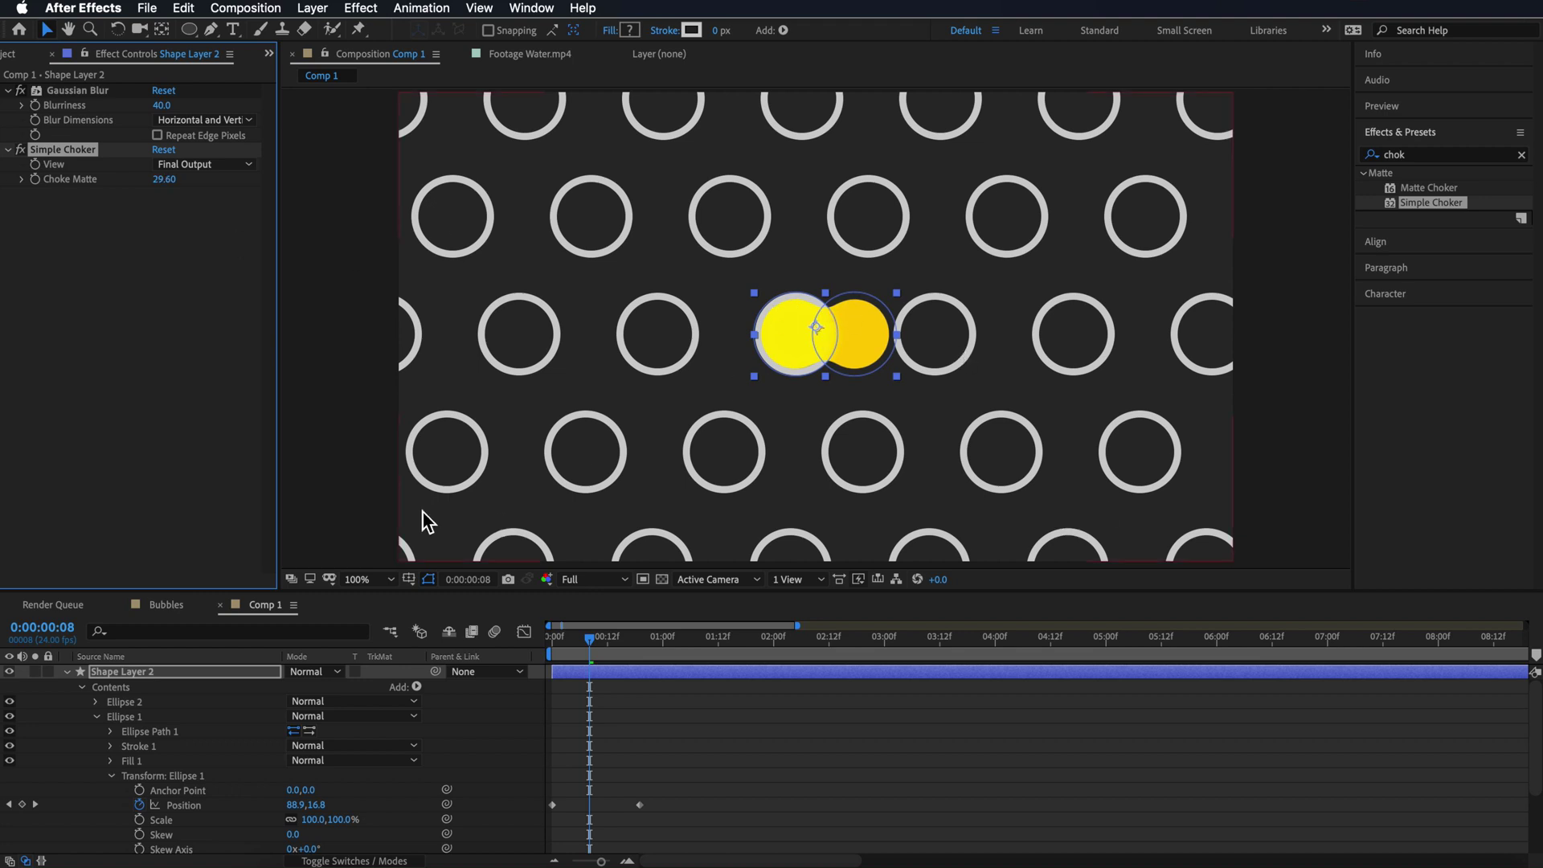
Step: Hide the mask and shape path outlines in the viewer and preview the circles merging
left_click(429, 579)
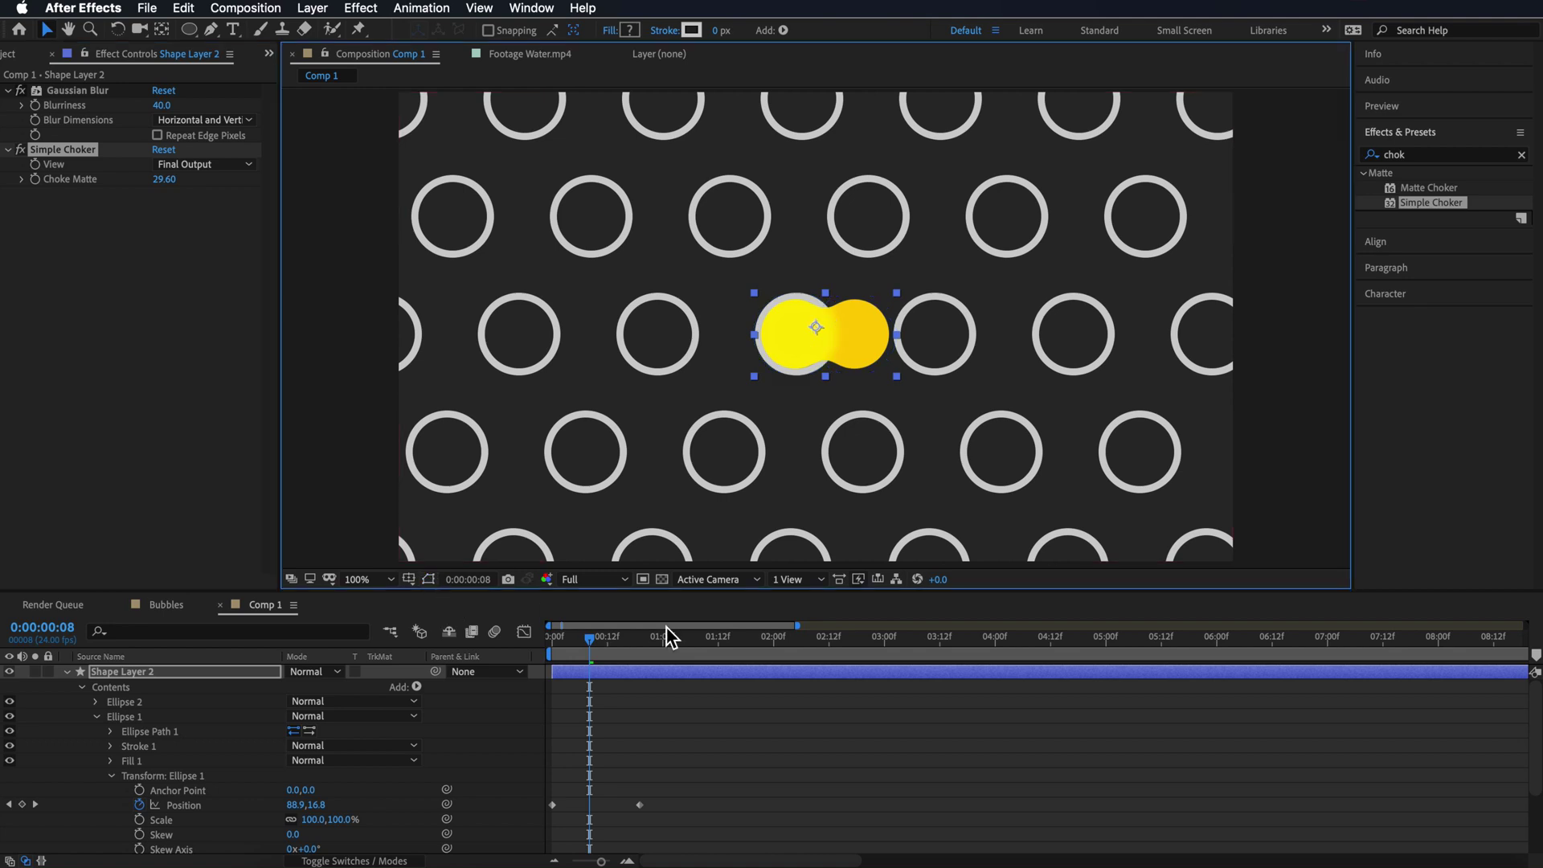
mouse_move(605, 635)
left_mouse_down()
mouse_move(634, 646)
mouse_move(553, 667)
mouse_move(568, 634)
mouse_move(609, 639)
left_mouse_up()
key("space")
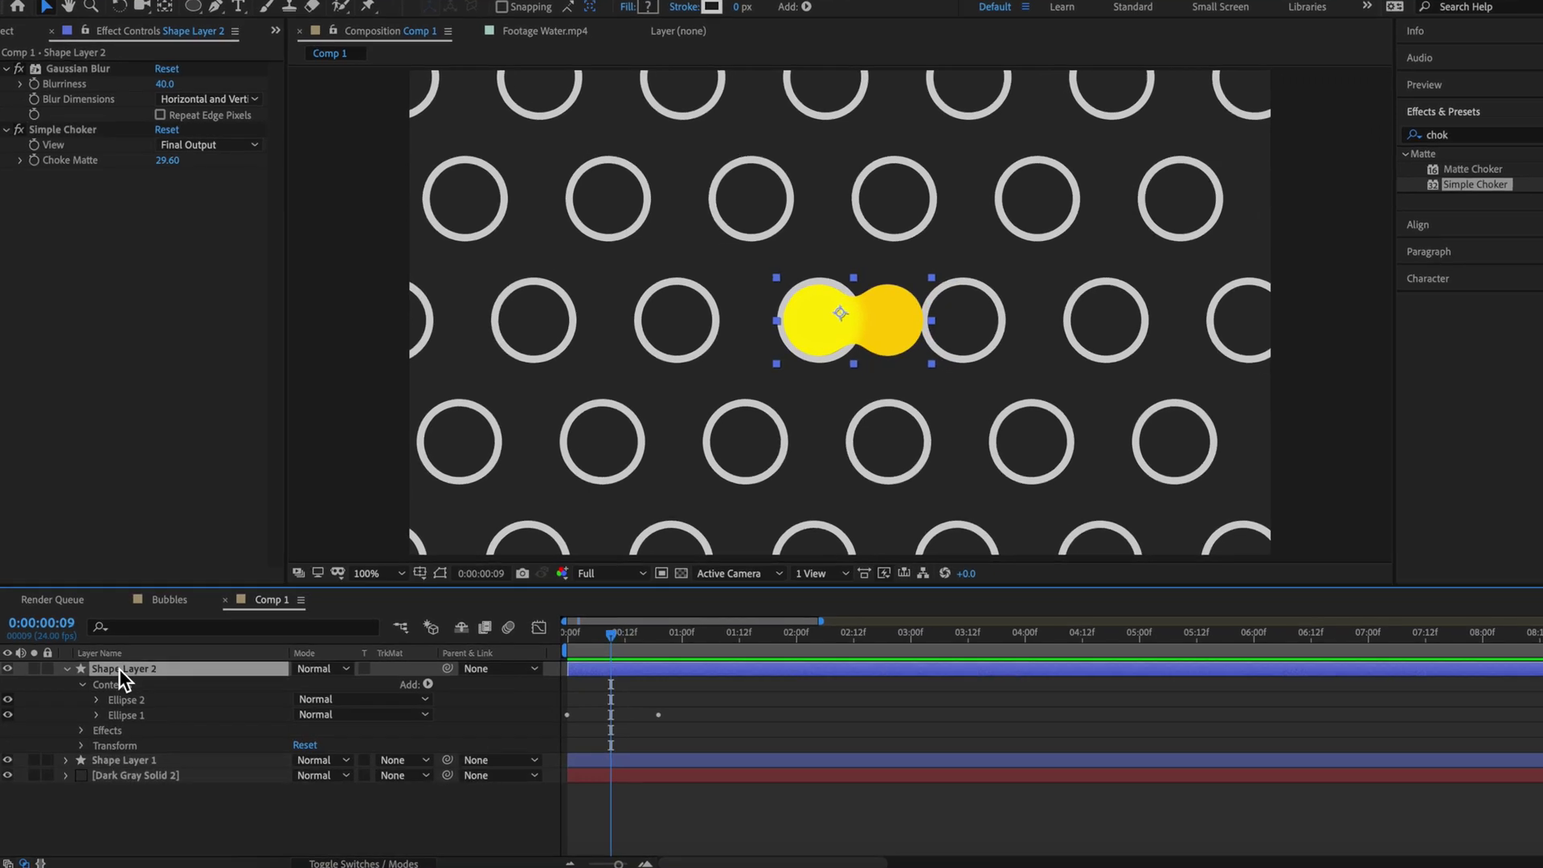
Step: Scale Shape Layer 2 to 117% and nudge it so the yellow circle covers its ring
key("s")
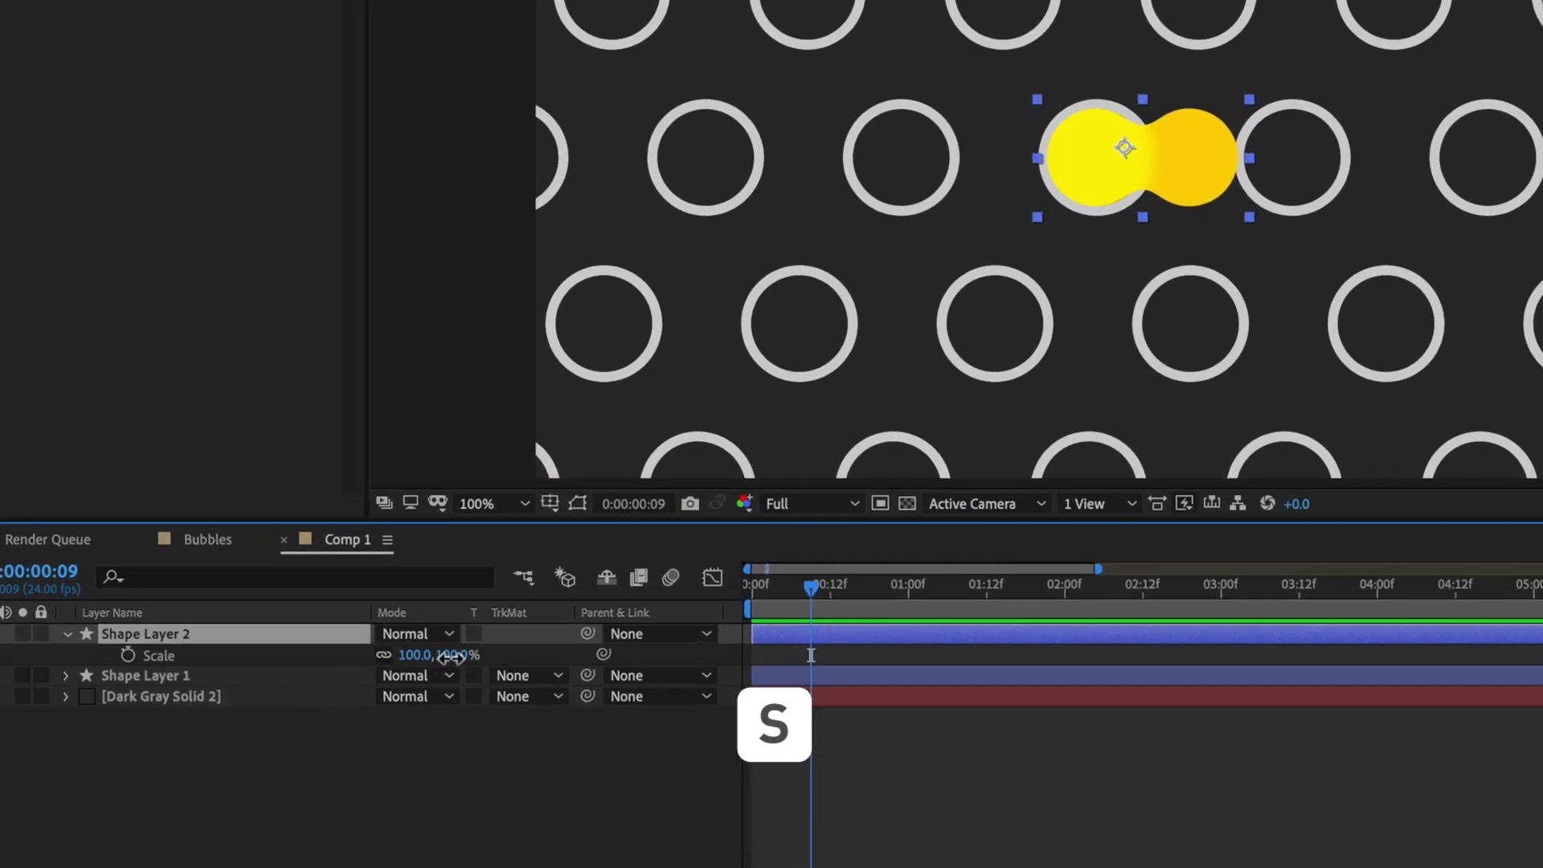
left_click_drag(450, 657, 470, 657)
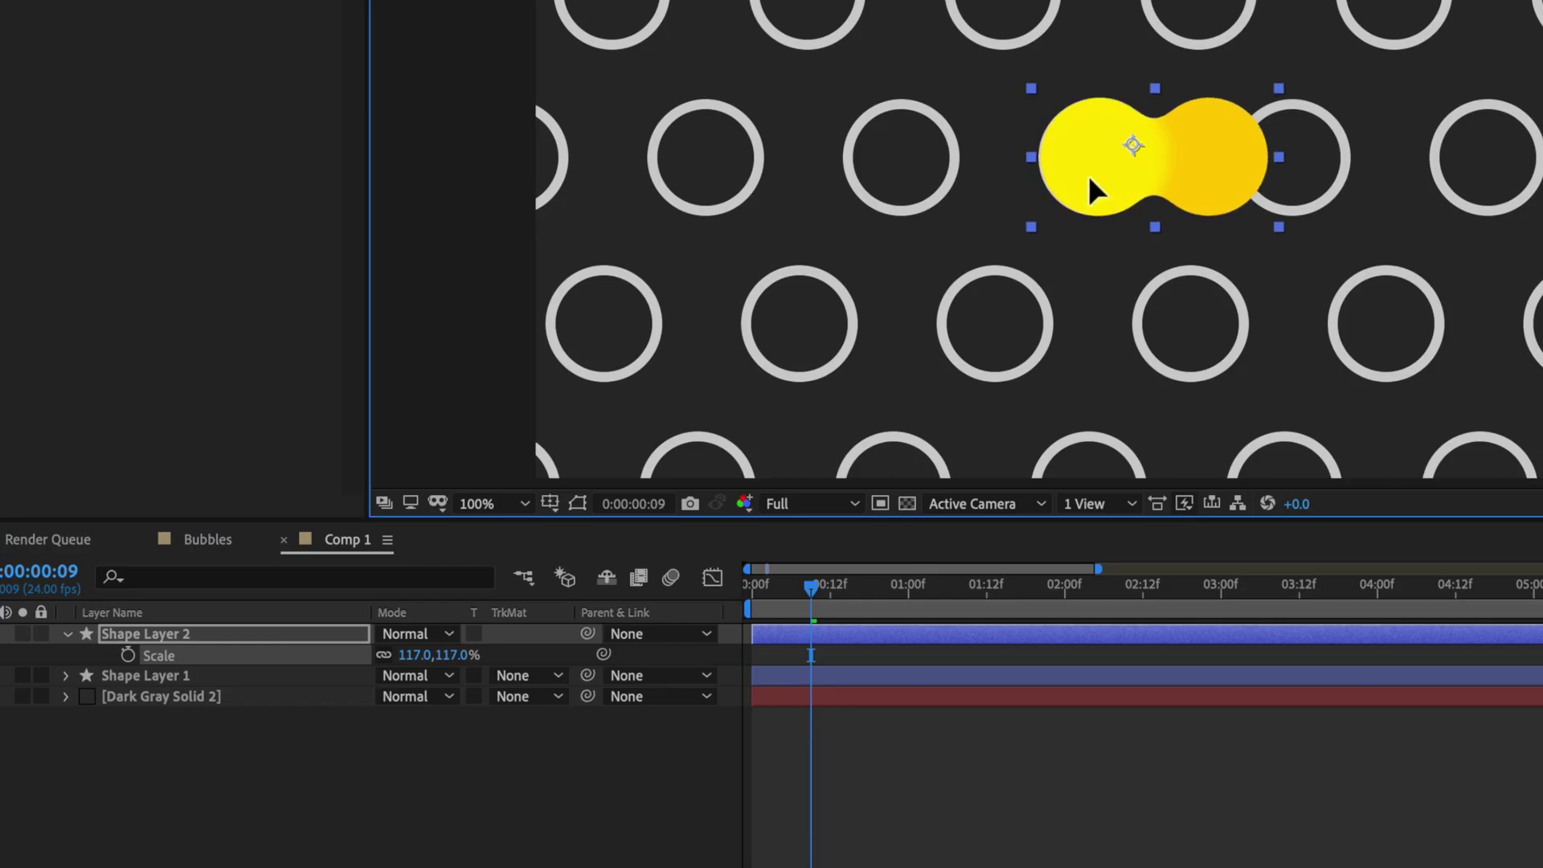
left_click_drag(1089, 176, 1086, 177)
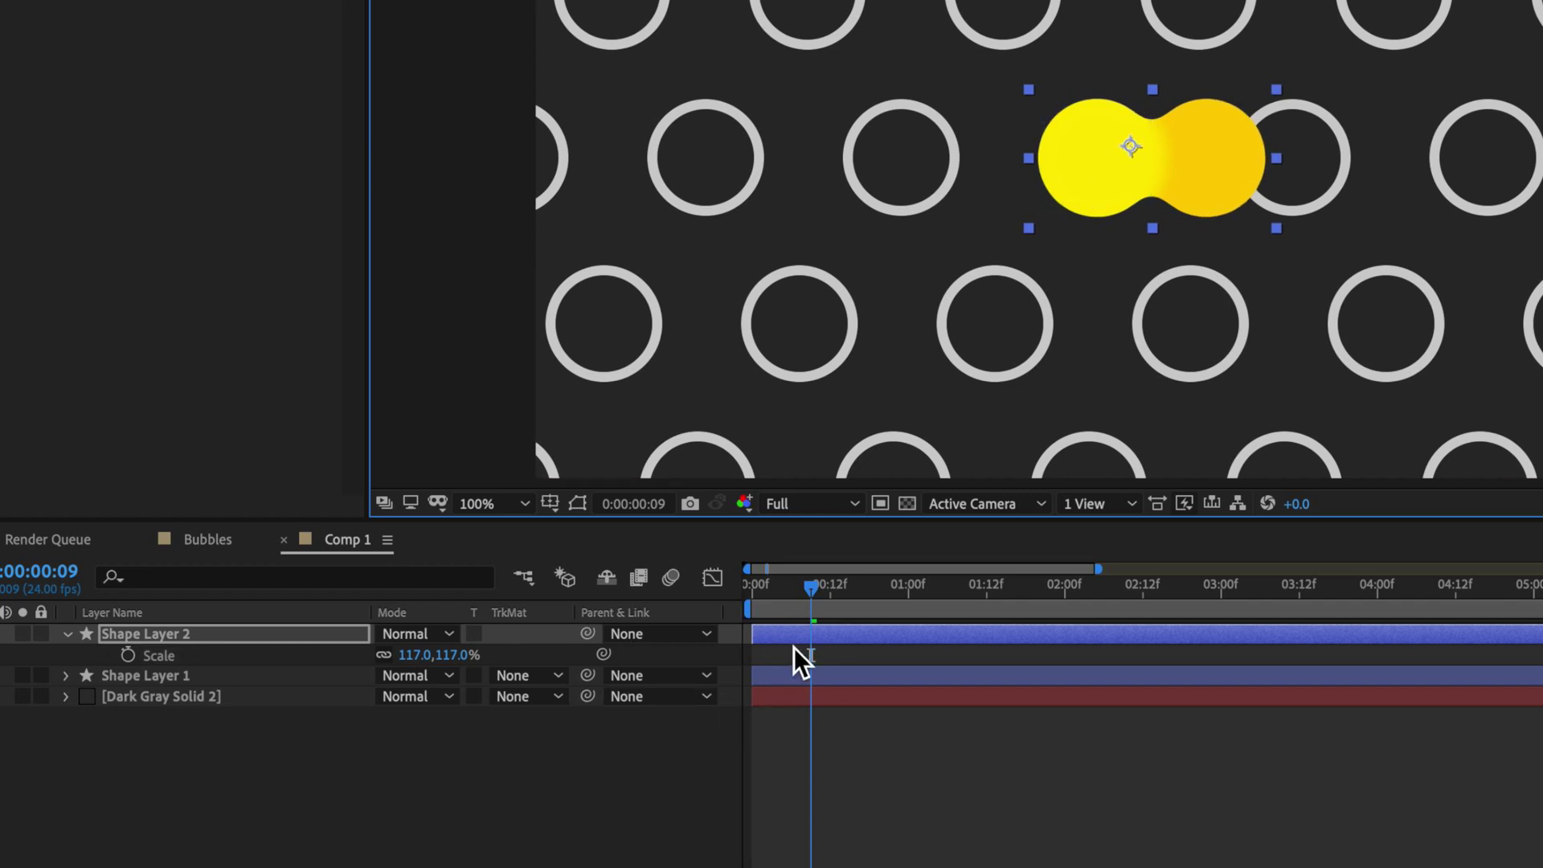
Step: Move Ellipse 1 to 226.5, 16.8 at its 0:00:00:19 position keyframe to cover the adjacent ring, and preview the motion
key("u")
left_click_drag(822, 596, 890, 599)
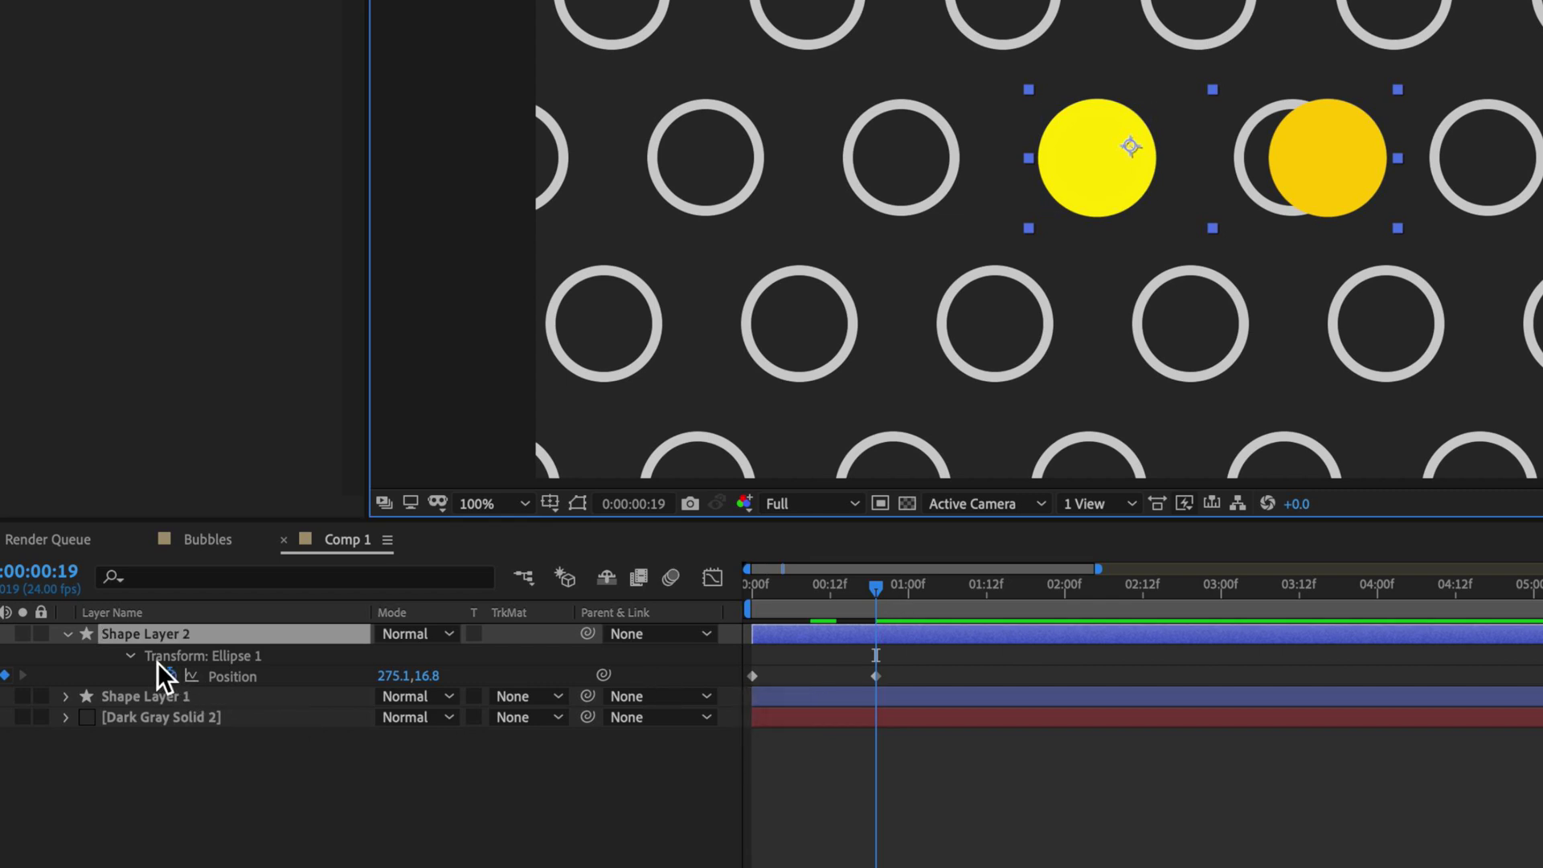
left_click(193, 656)
left_click_drag(1390, 158, 1330, 166)
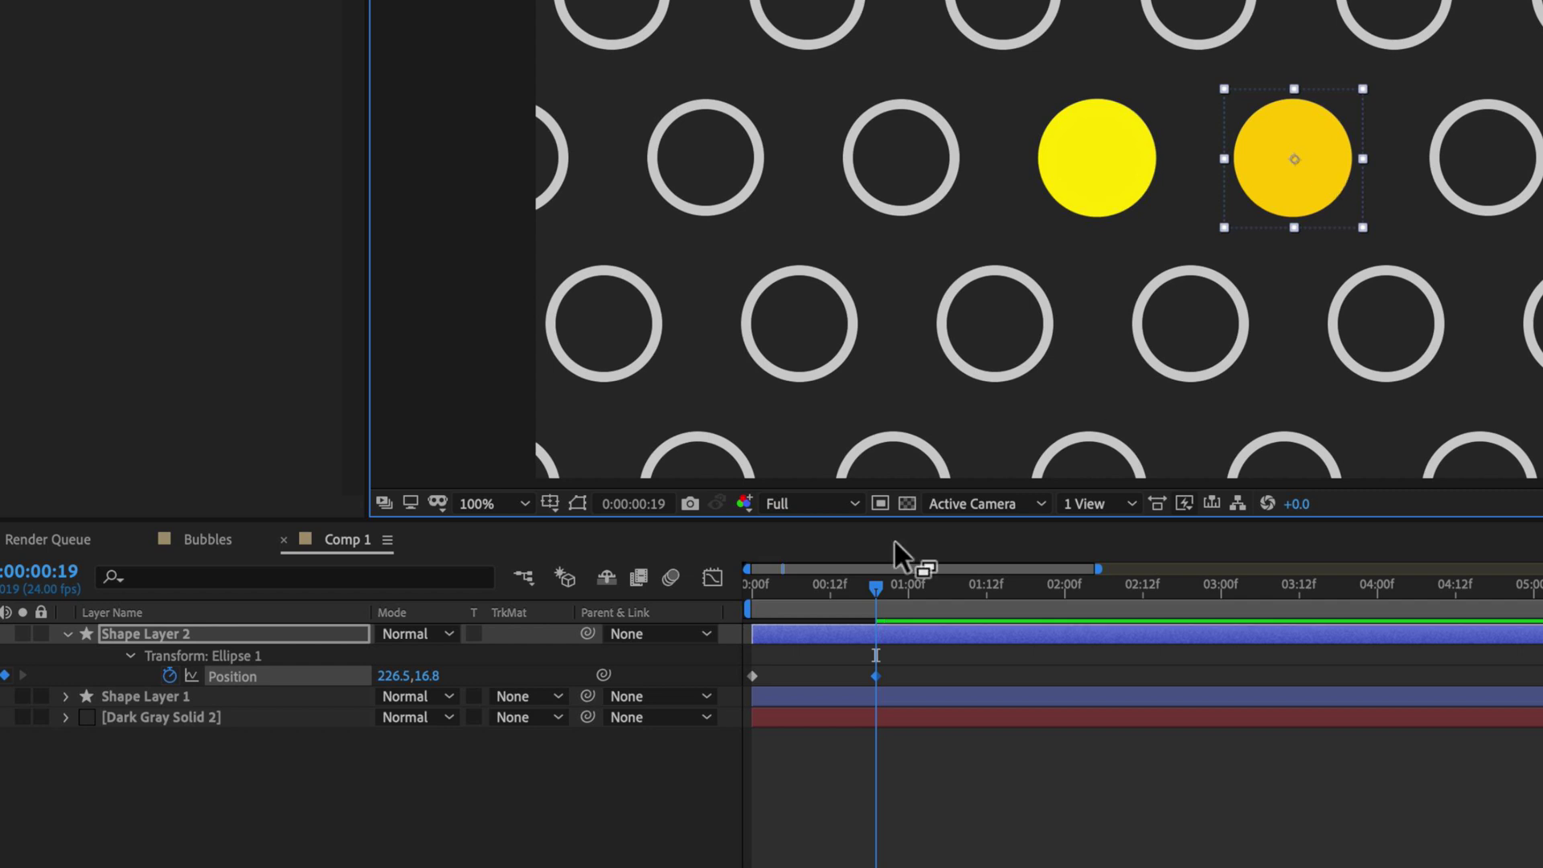
left_click_drag(874, 586, 715, 620)
key("space")
key("space")
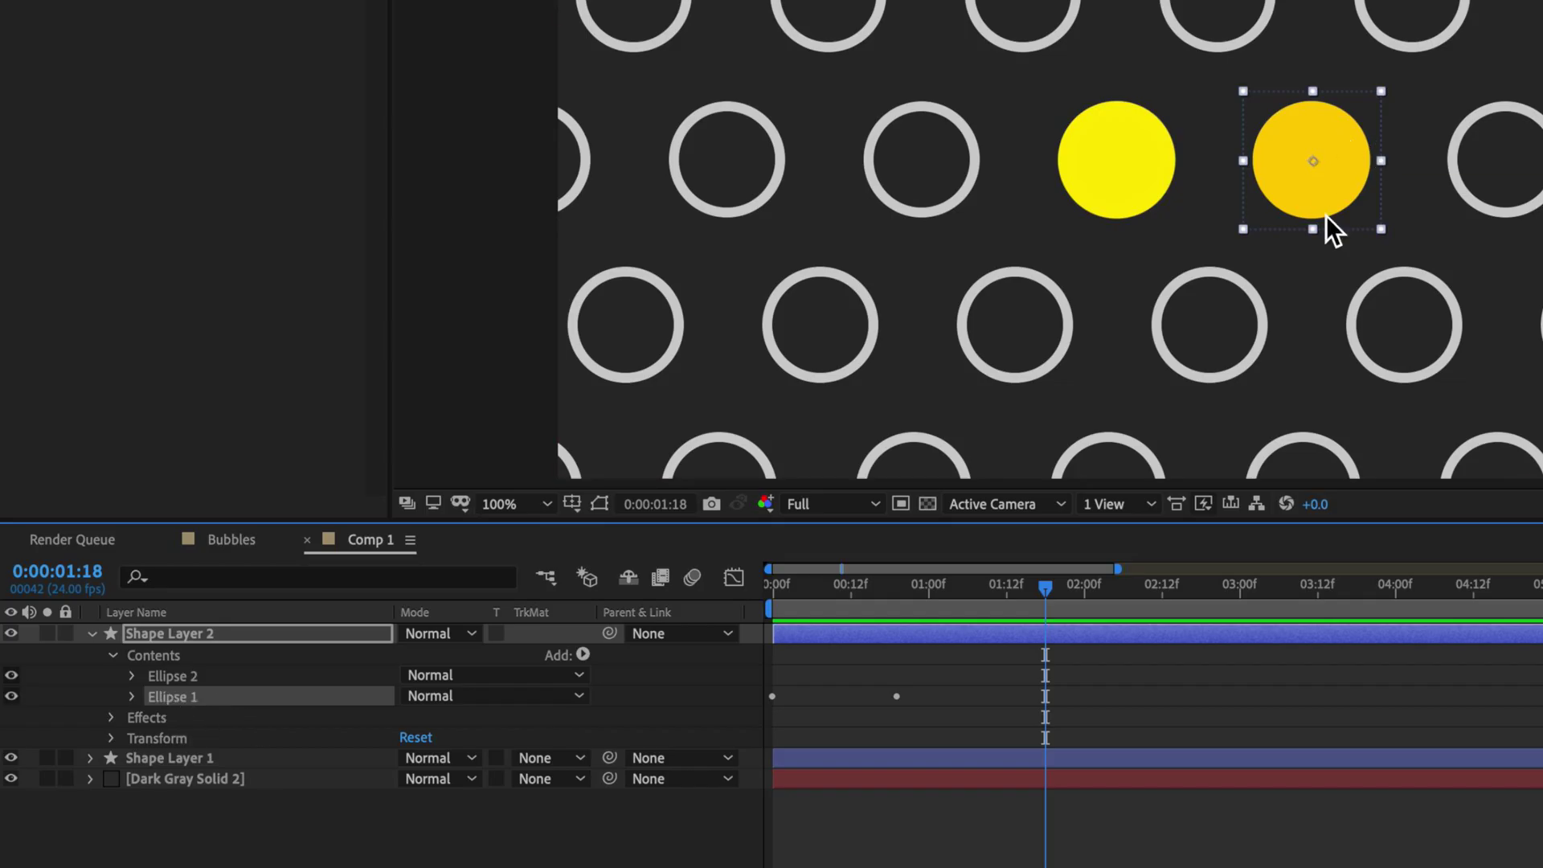
Step: Duplicate Ellipse 1 again and add a holding position keyframe to the original at 0:00:01:01
key("ctrl+d")
left_click(190, 716)
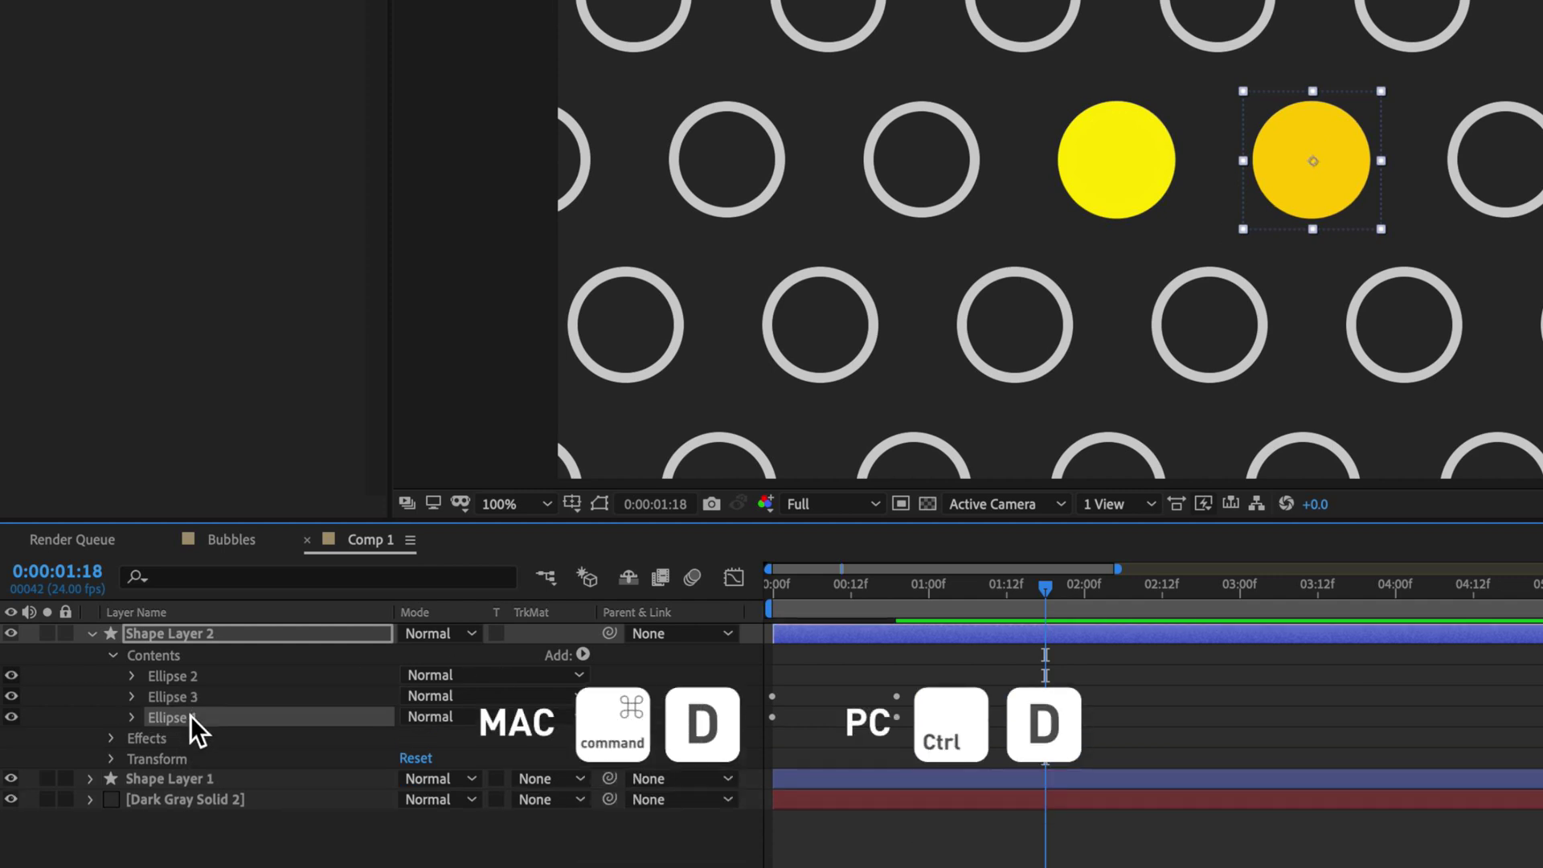
left_click(133, 719)
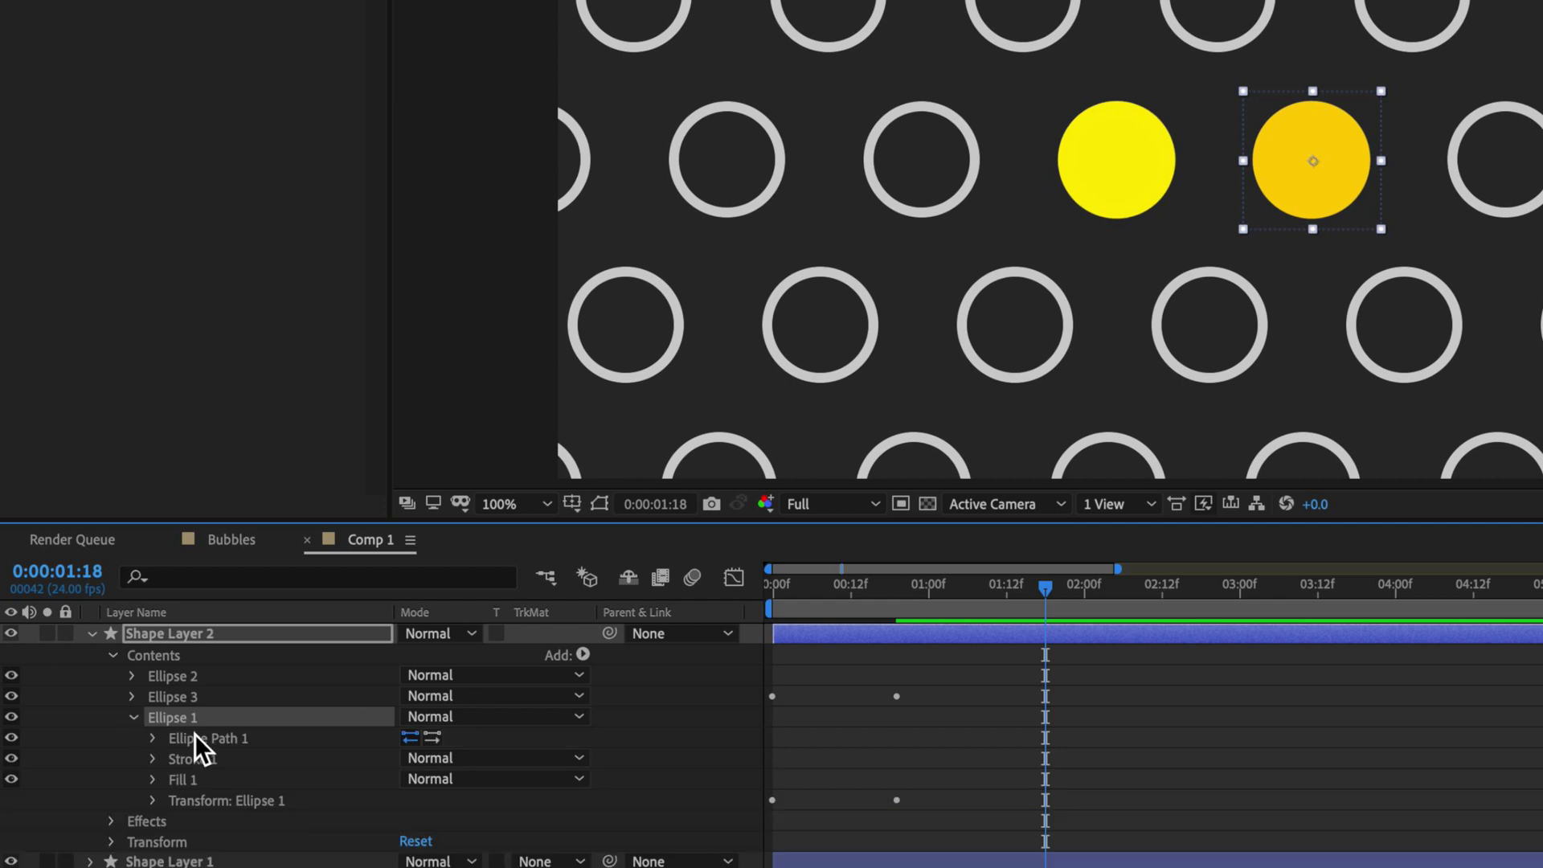
left_click(154, 800)
left_click_drag(893, 588, 889, 626)
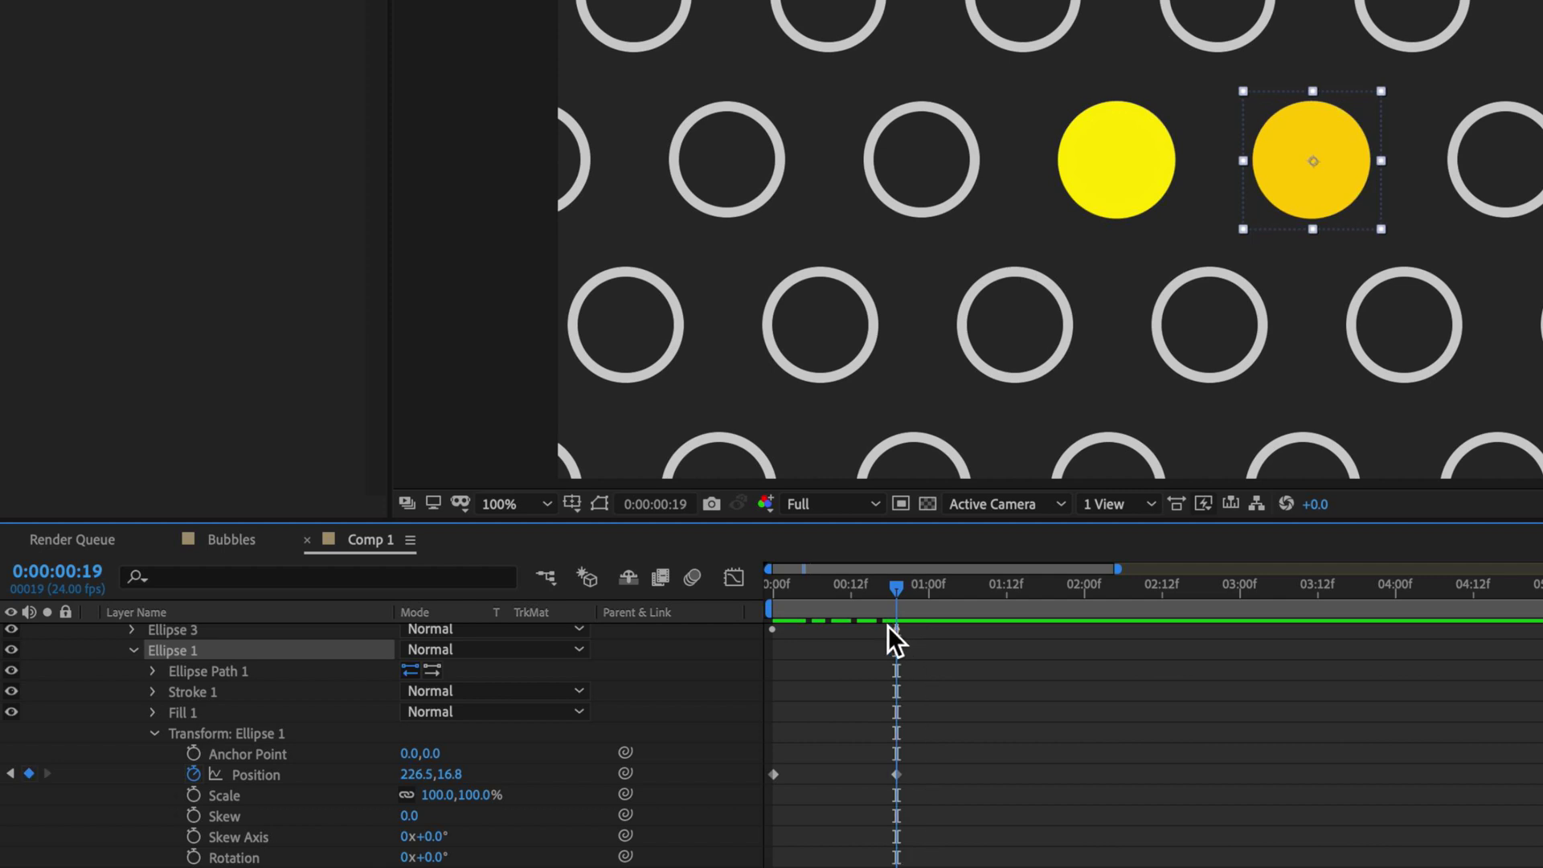
left_click_drag(921, 590, 939, 595)
left_click(30, 773)
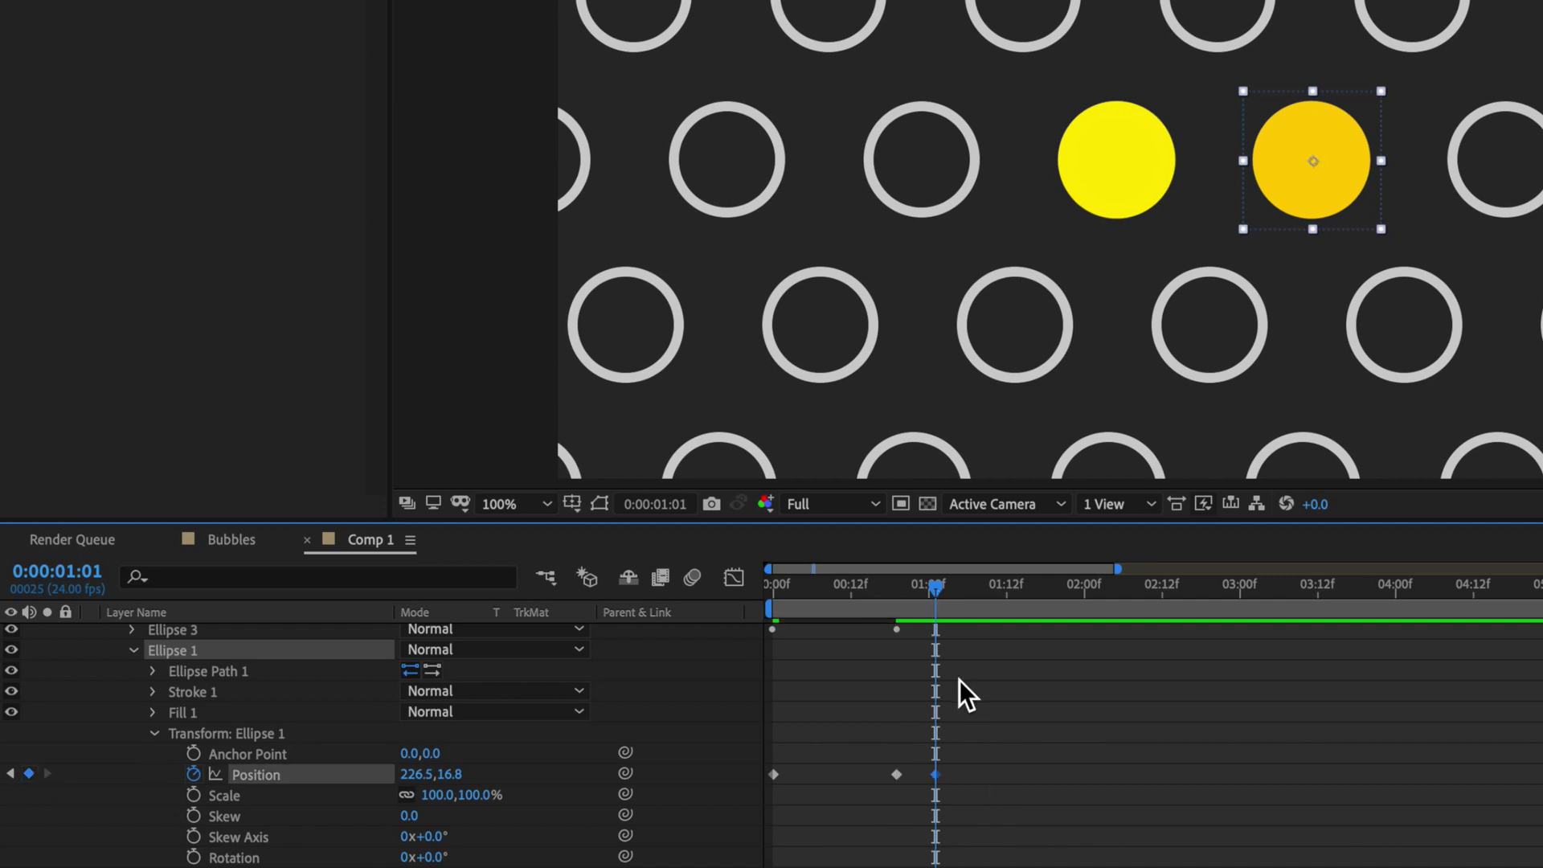
Step: Keyframe Ellipse 1 at 0:00:01:21 onto the ring diagonally below, at 356.8, 247.8, and preview the animation
left_click_drag(921, 609, 1068, 635)
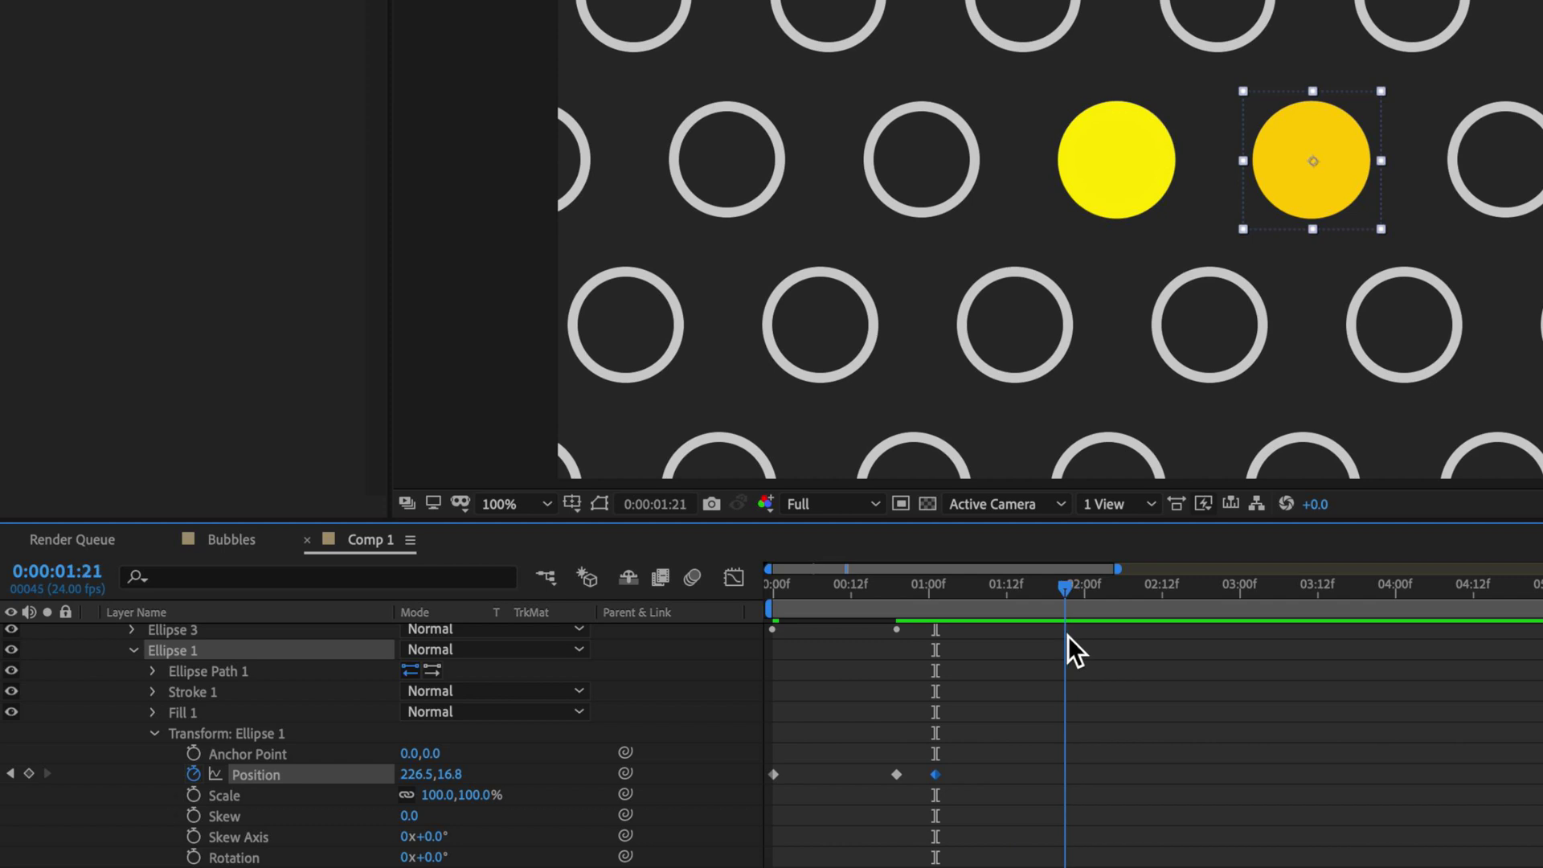
left_click_drag(1290, 184, 1380, 341)
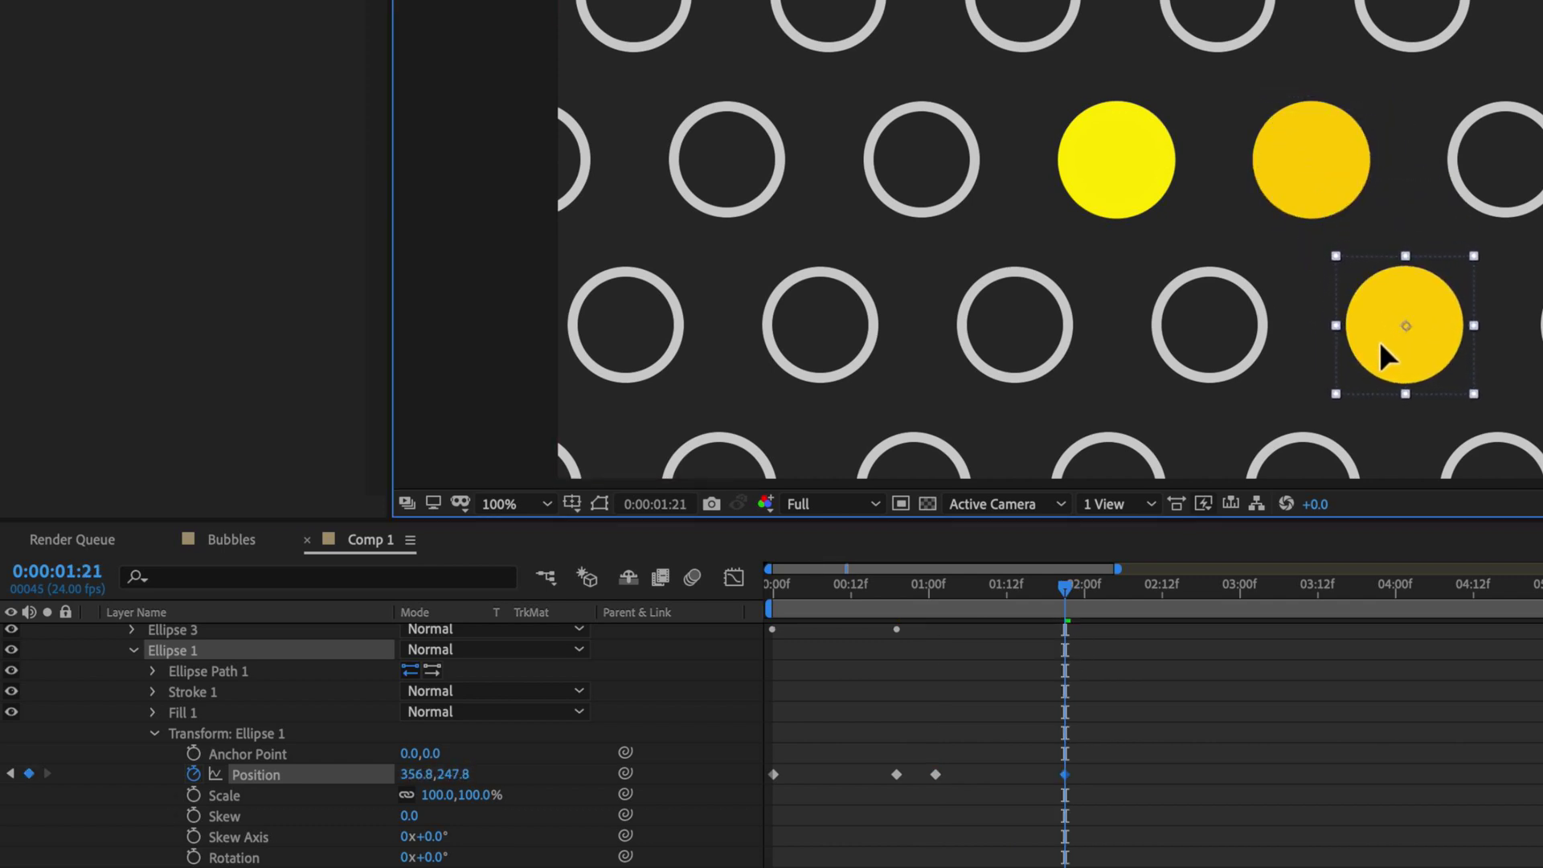
left_click_drag(1082, 594, 772, 607)
key("space")
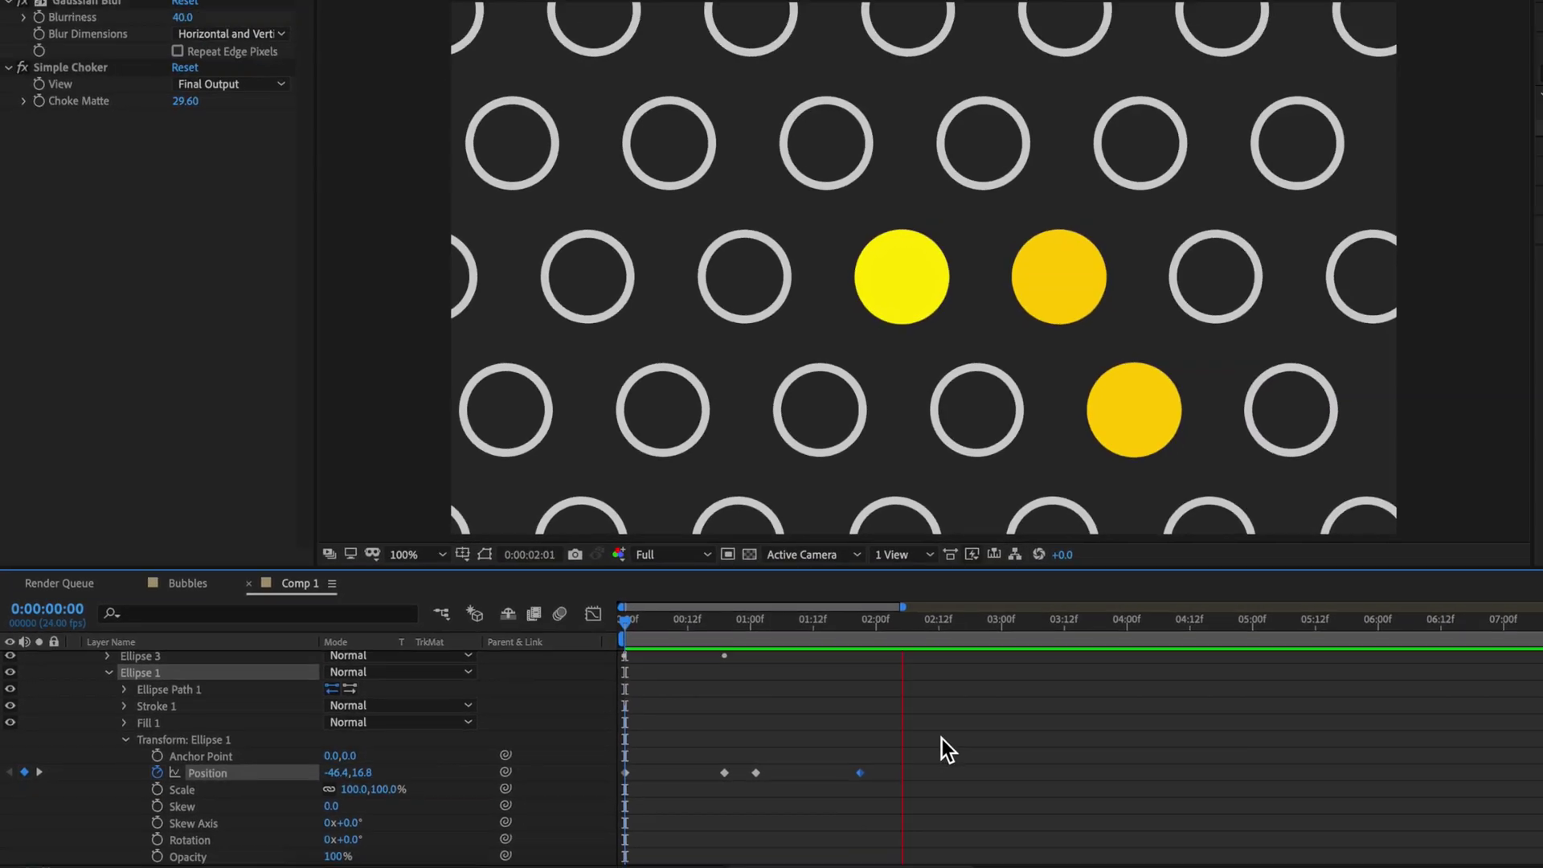
left_click_drag(901, 627, 846, 639)
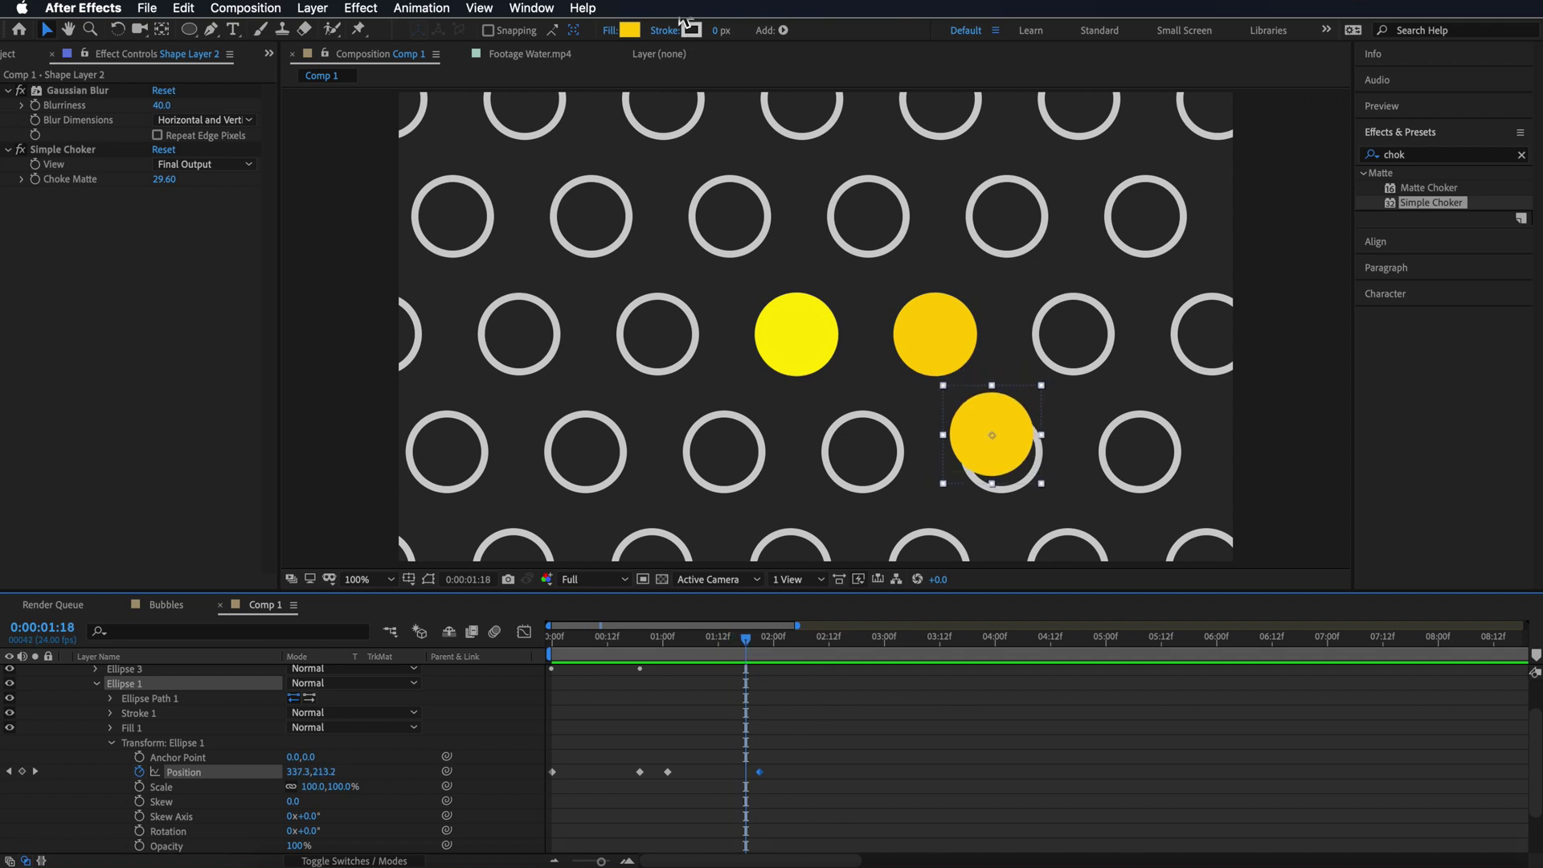
Step: Change Ellipse 1's fill color to orange, FFA900, and preview the animation from the start
left_click(629, 30)
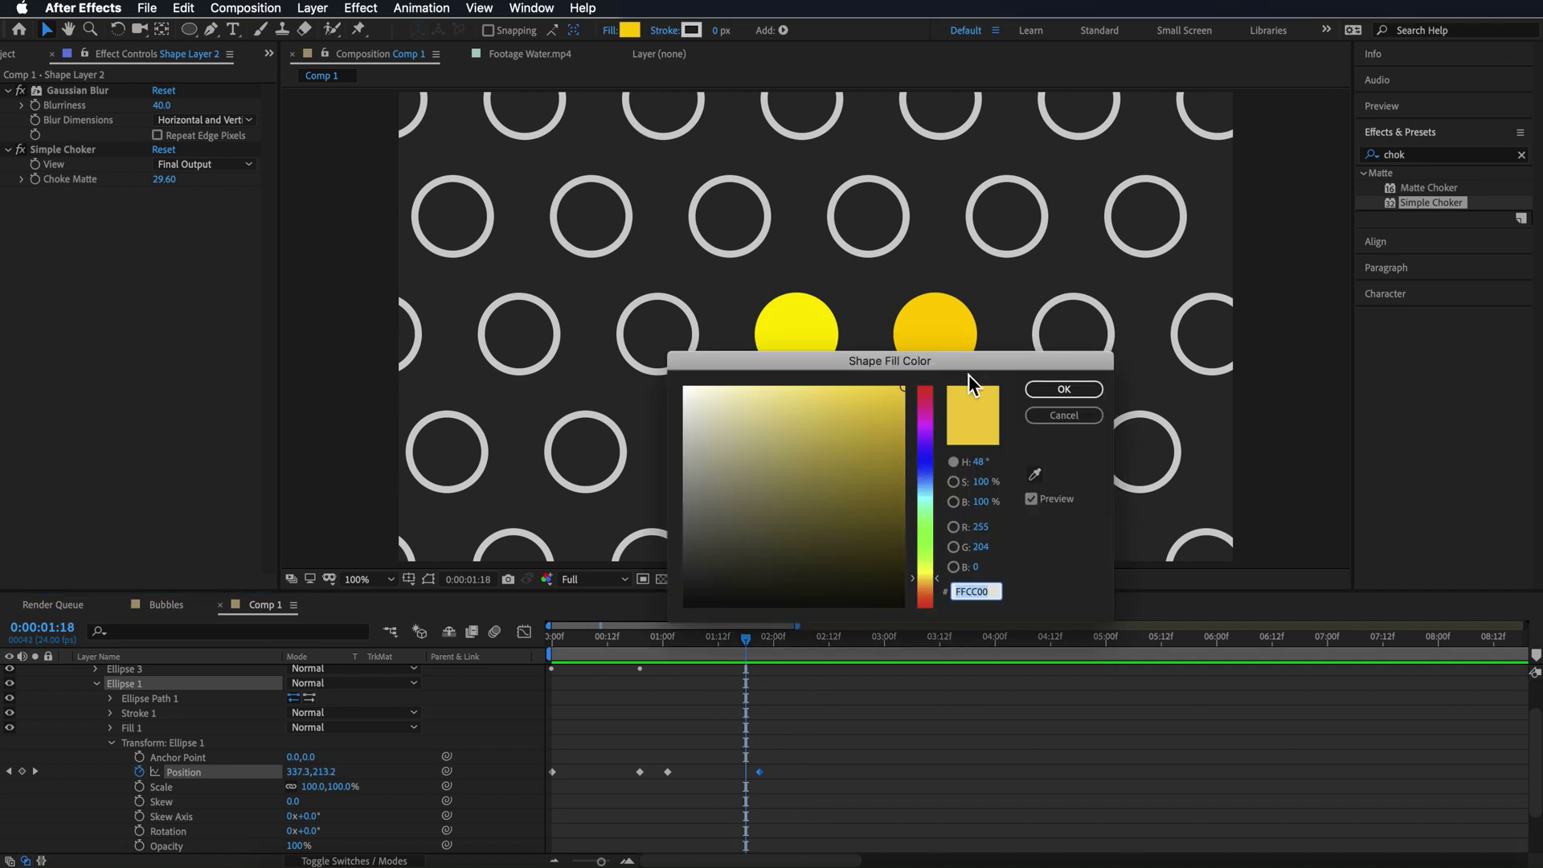
left_click_drag(965, 365, 632, 395)
left_click(604, 611)
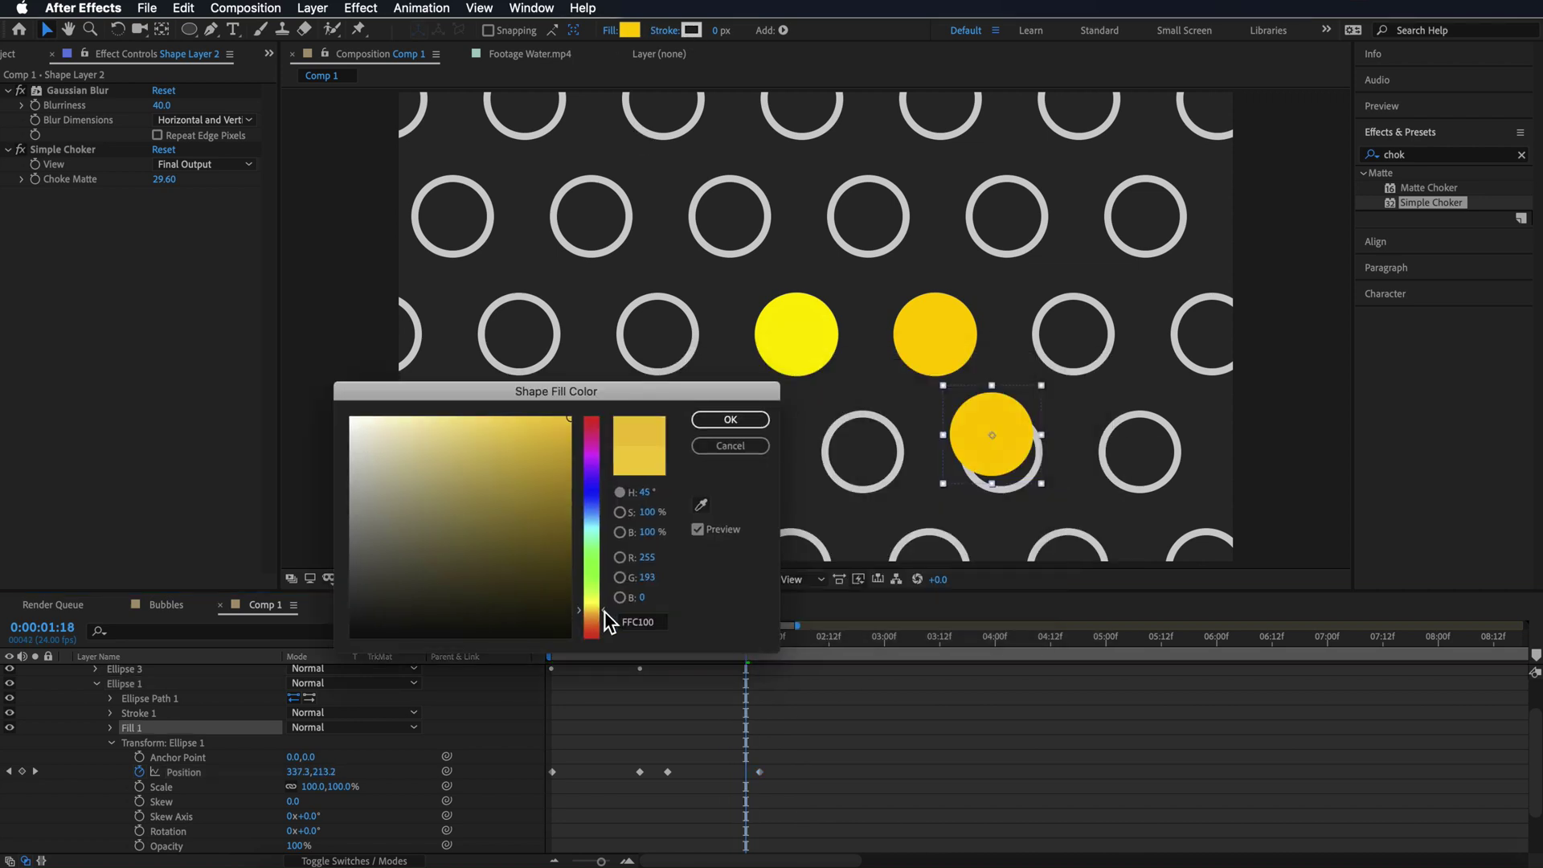
left_click(604, 612)
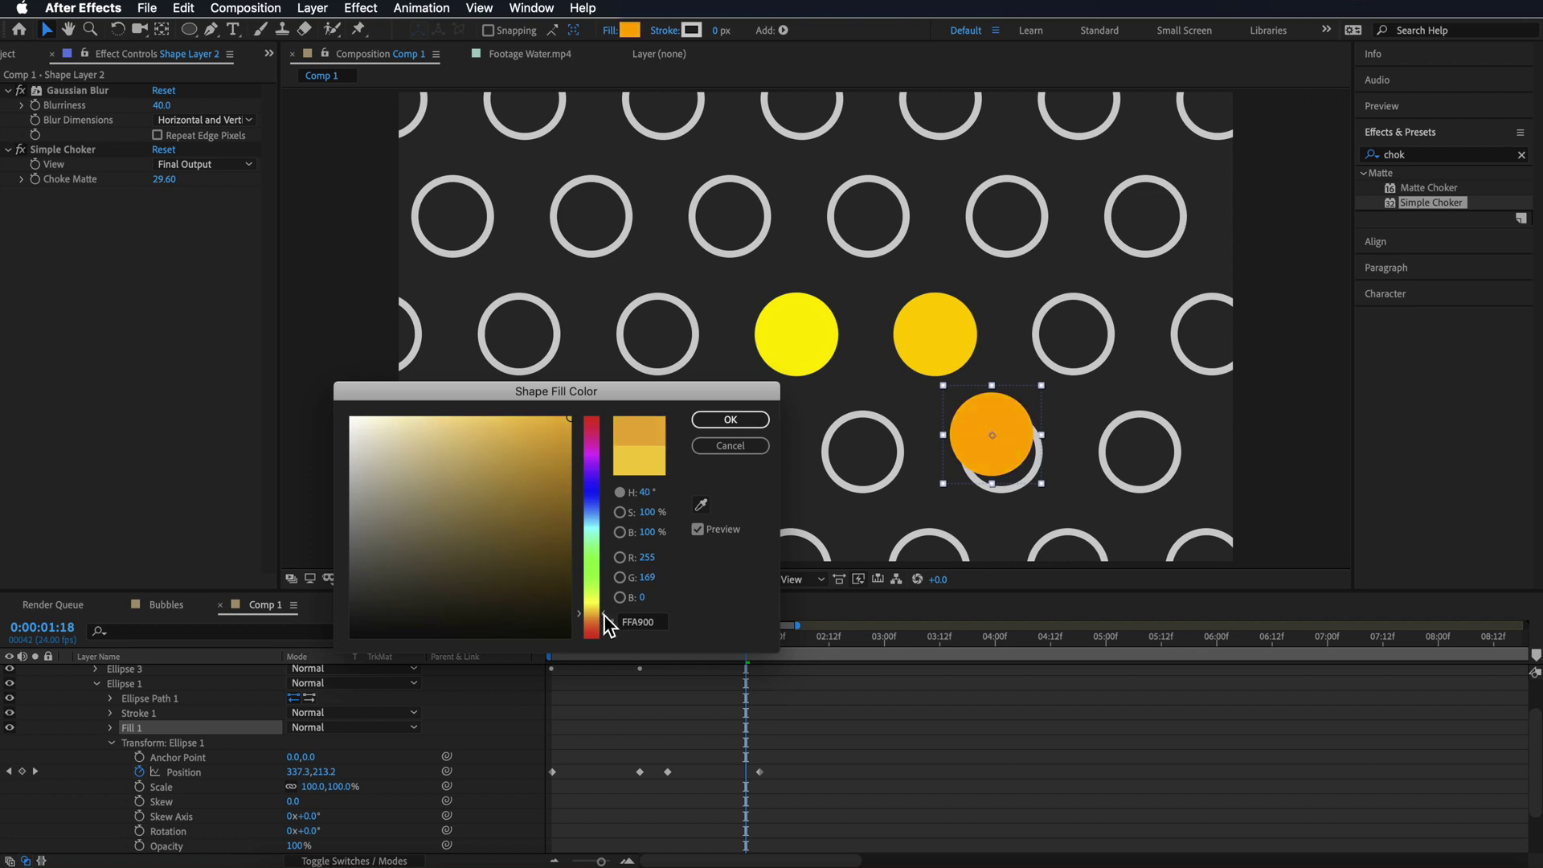
left_click(730, 419)
left_click(775, 748)
left_click_drag(764, 639, 465, 649)
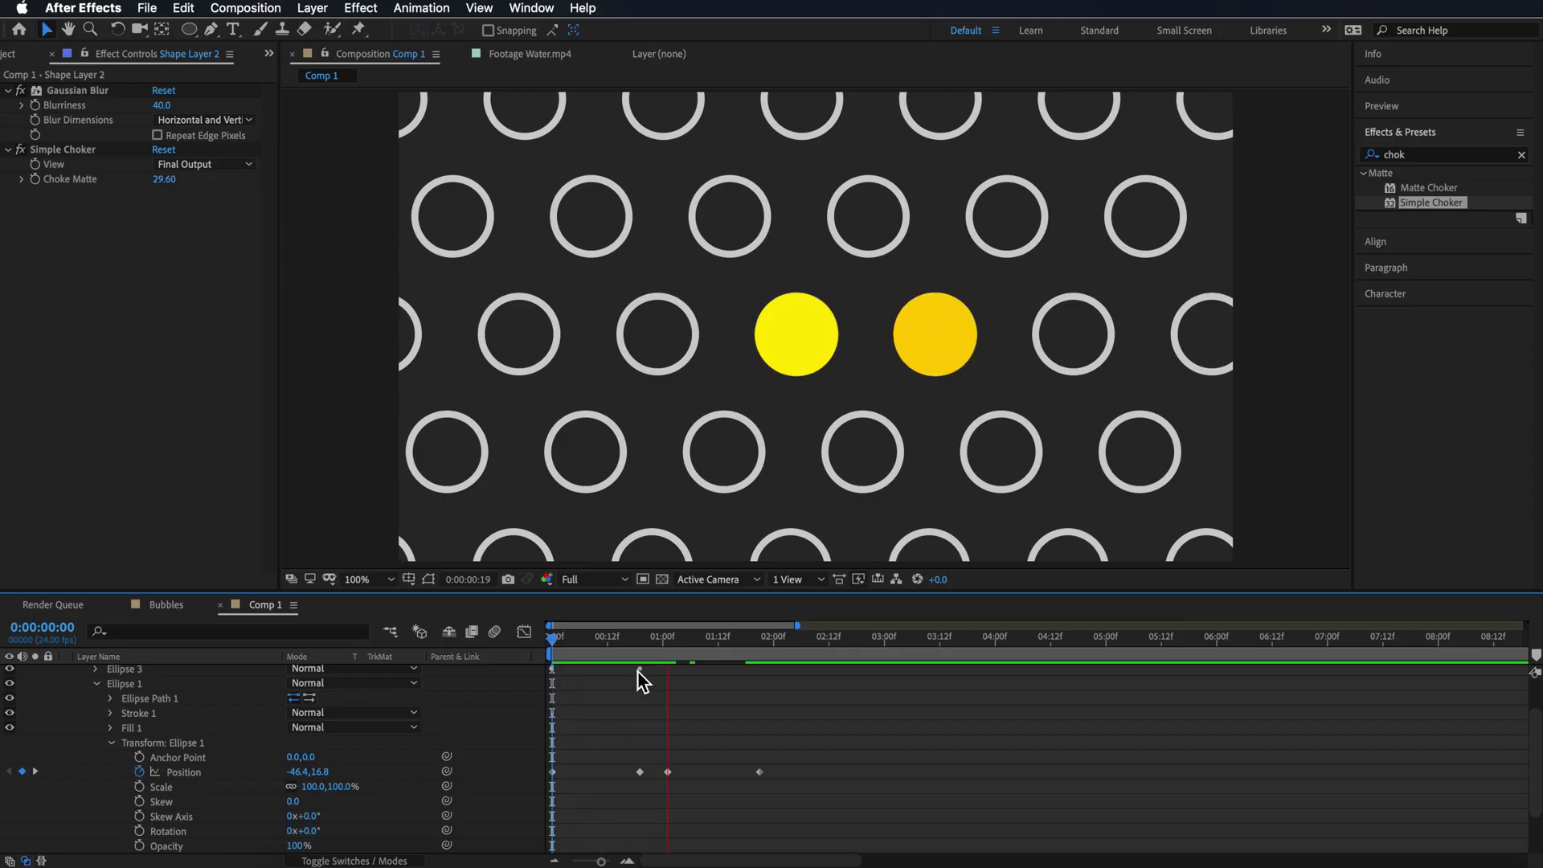
key("space")
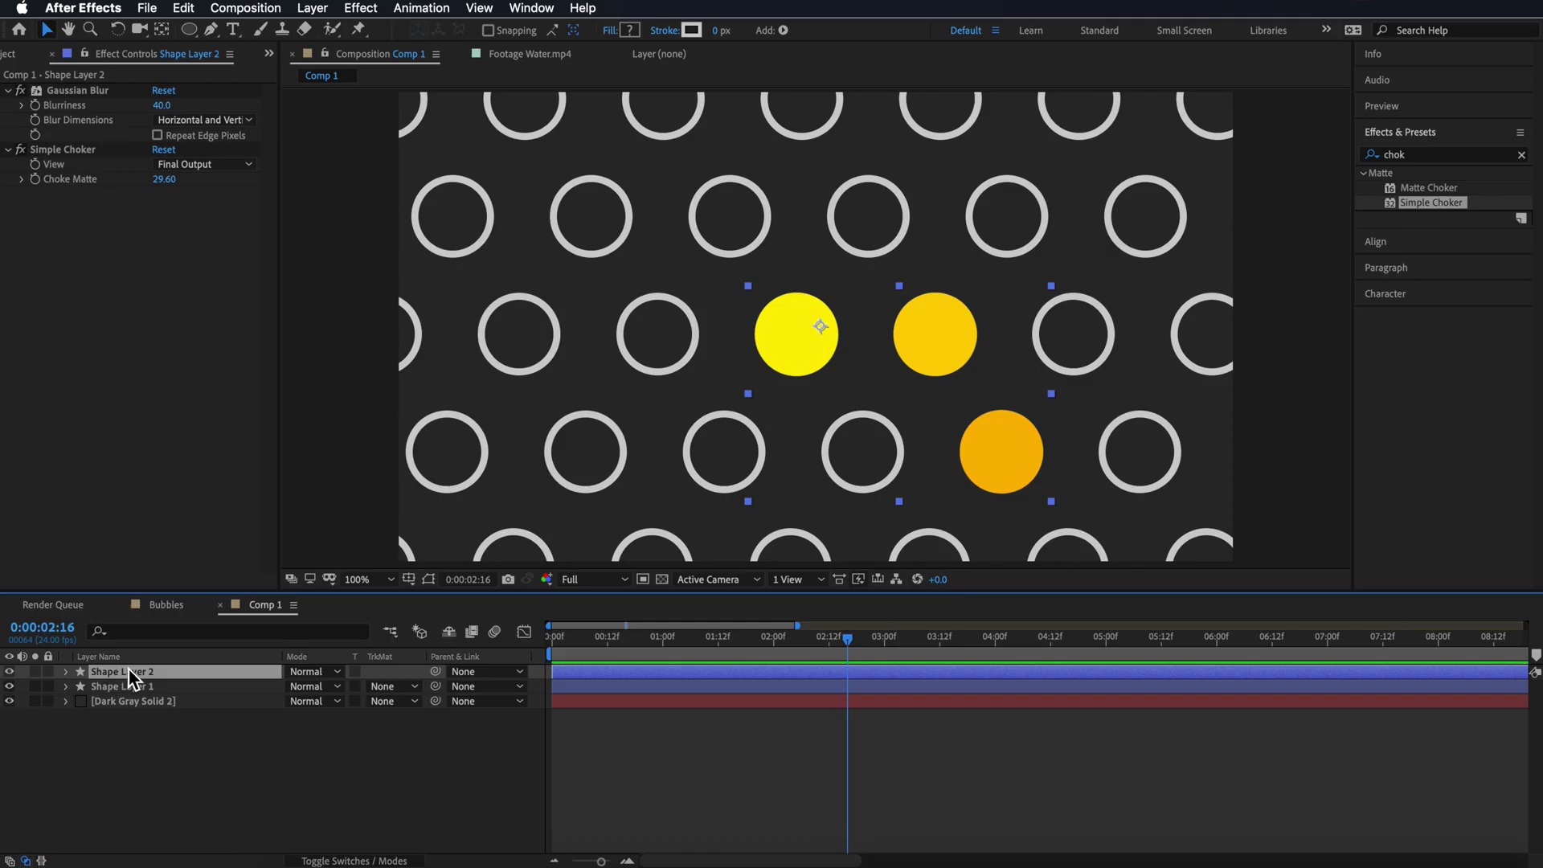
Step: Duplicate Shape Layer 2 and, at 0:00:01:20, move and rotate the copy so its circles line up with three rings on the pattern's left side
key("super+d")
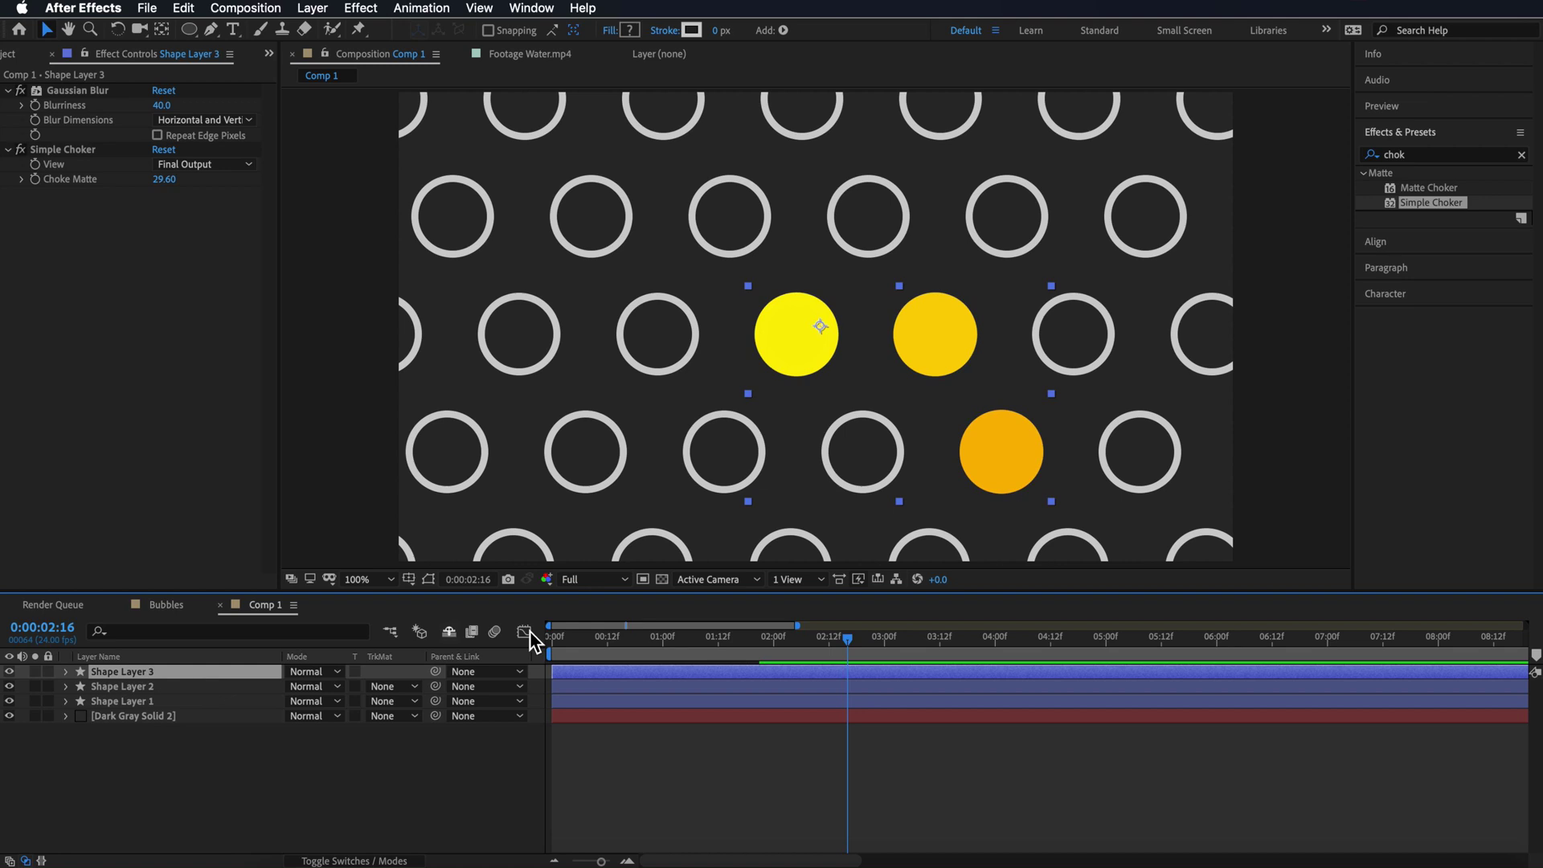
left_click_drag(583, 635, 754, 643)
left_click(912, 320)
left_click_drag(912, 319, 509, 350)
key("w")
key("v")
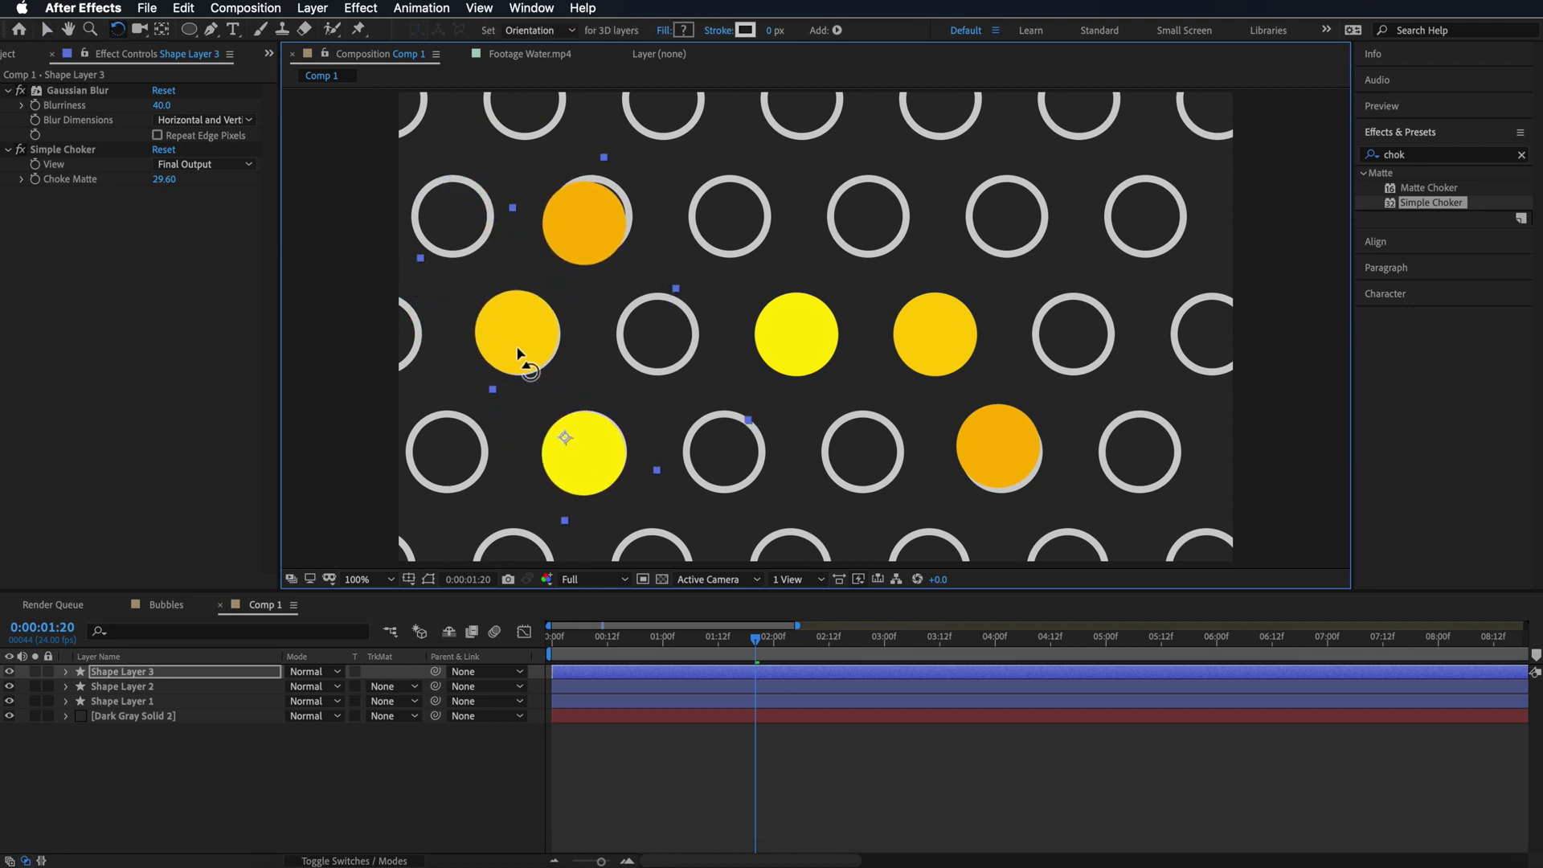
Step: Reveal Shape Layer 3's keyframed properties and scrub through both circle groups' splitting motion from about one second onward
key("u")
left_click(674, 643)
left_click_drag(676, 651, 760, 651)
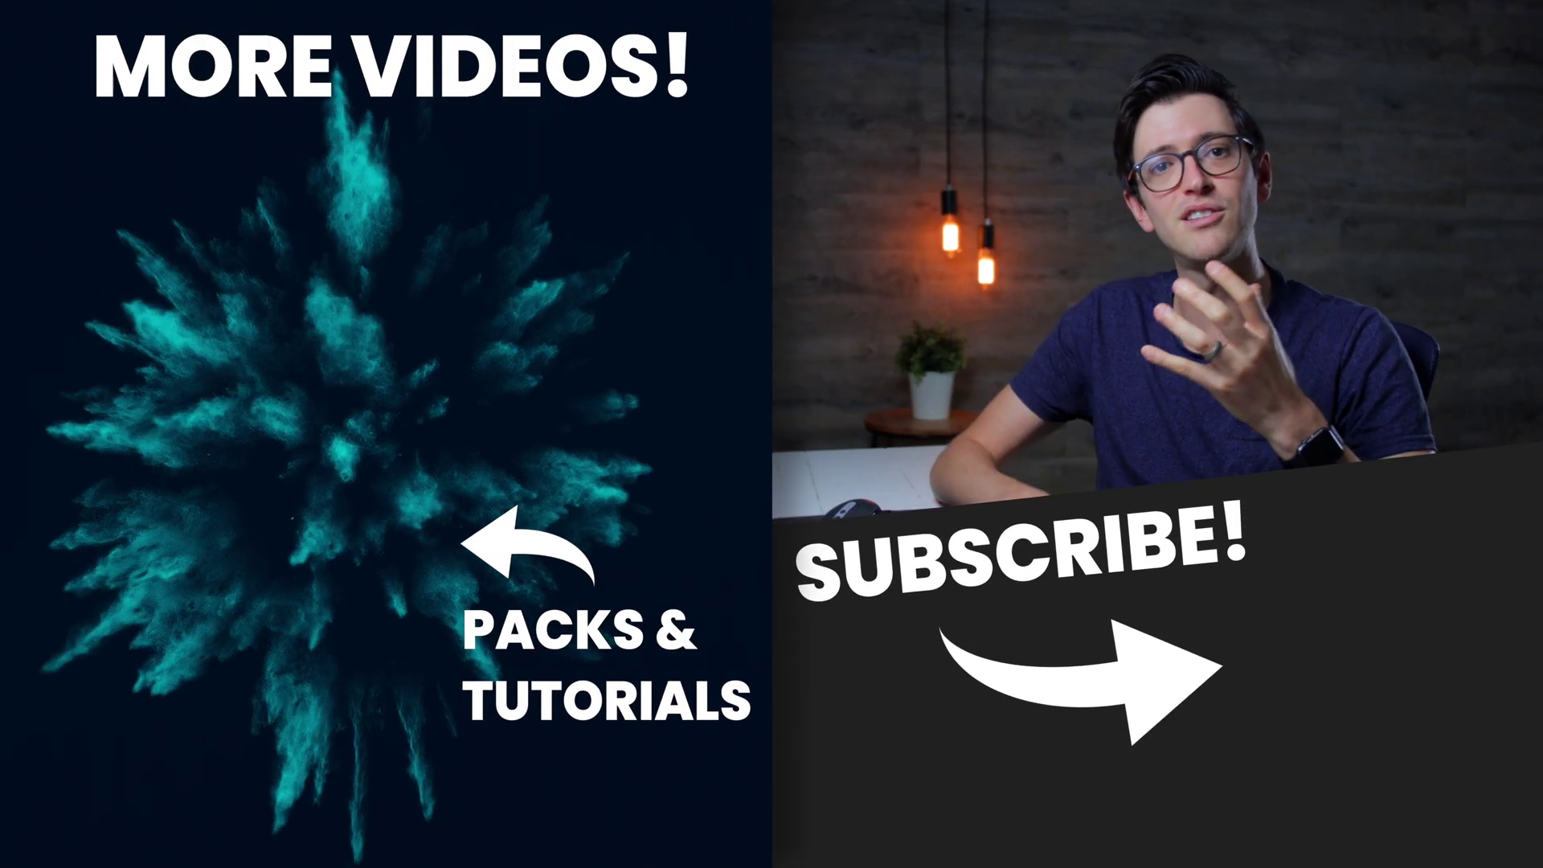